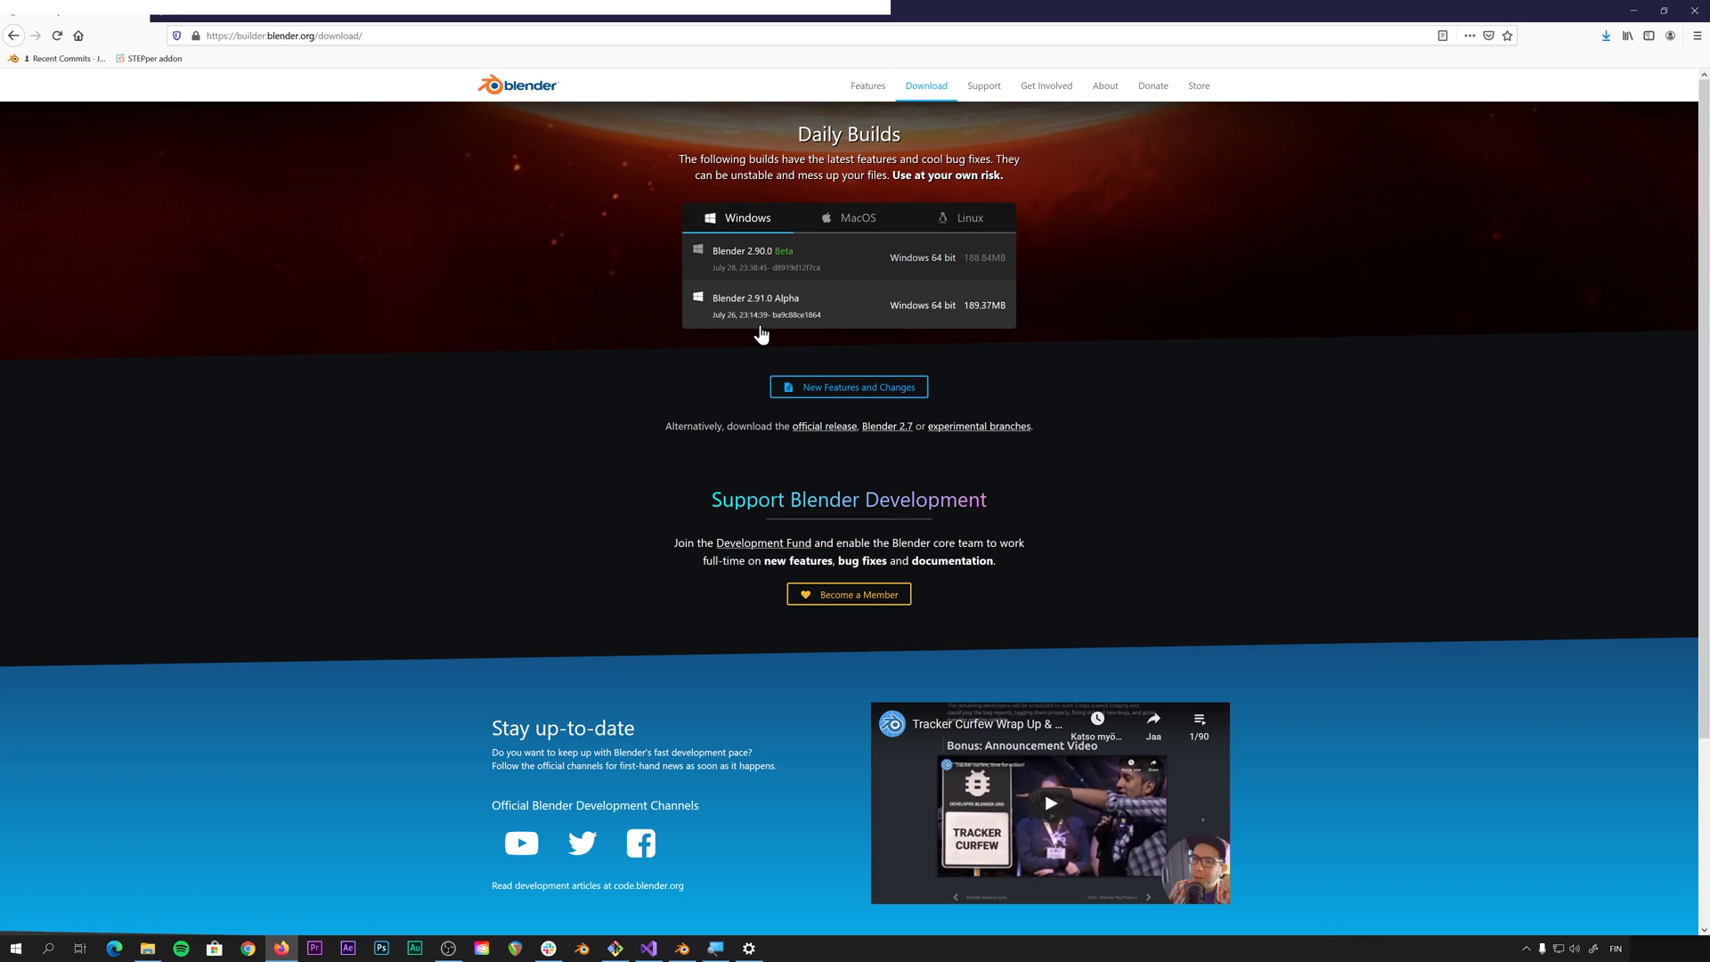
Open the bookmarked recent commits page and review the latest particle-related commits.
{"action": "left_click", "coordinate": [85, 59]}
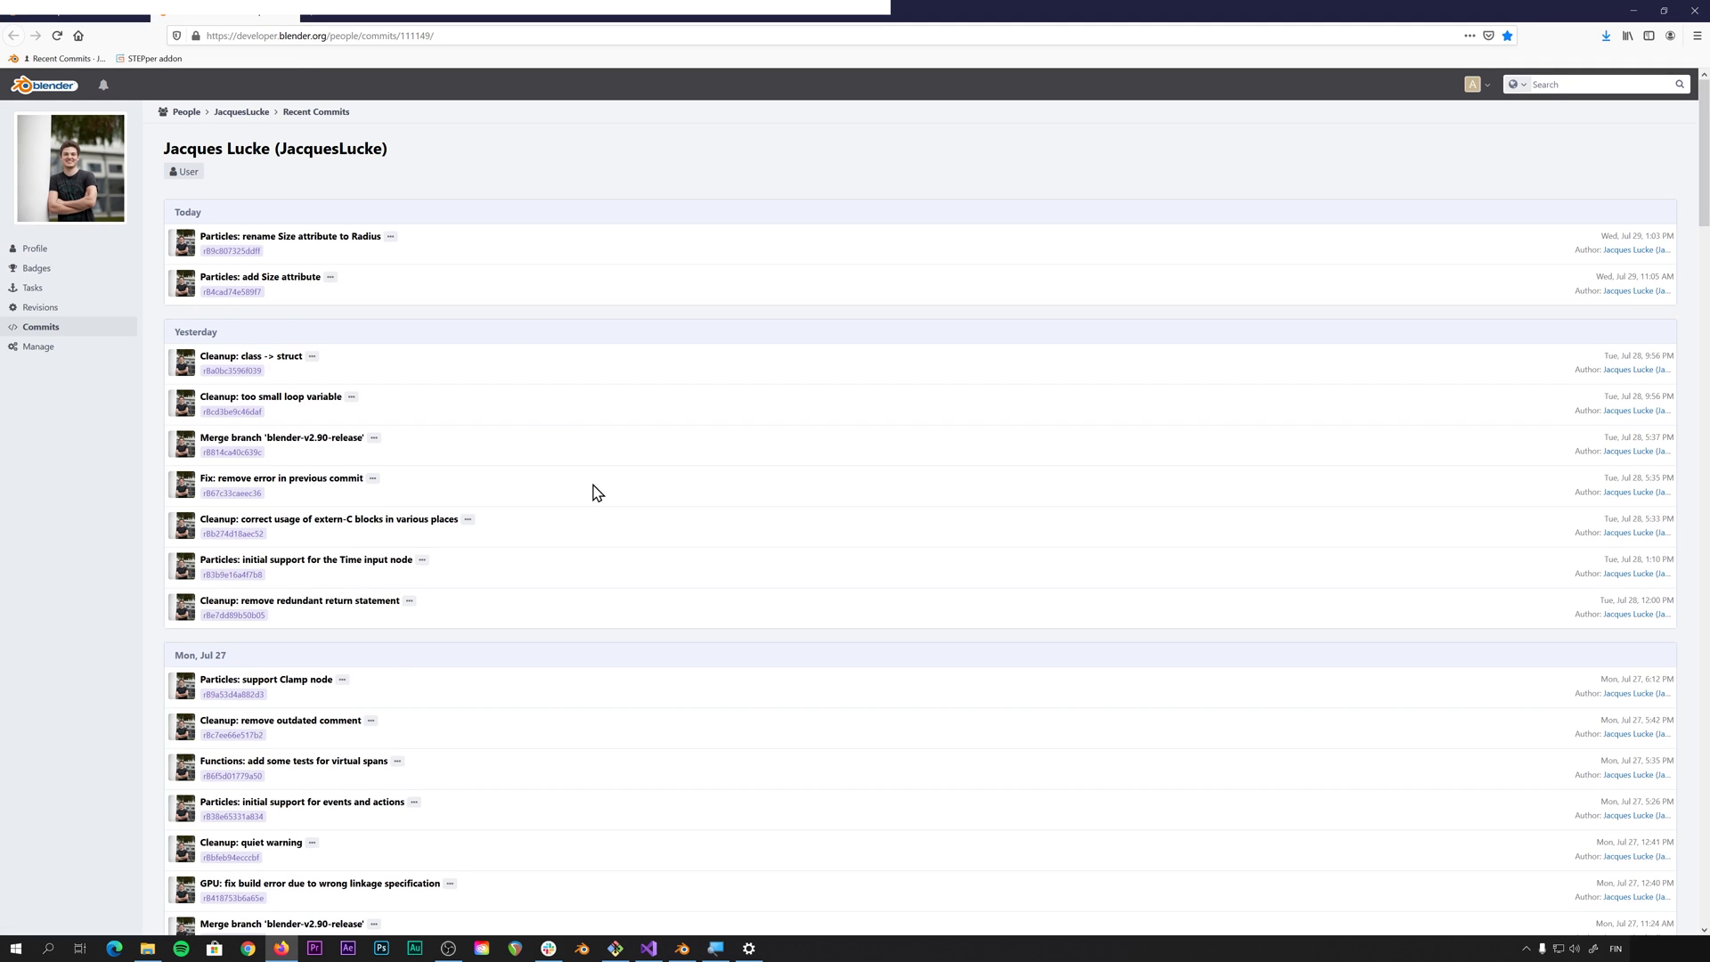
{"action": "left_click", "coordinate": [653, 953]}
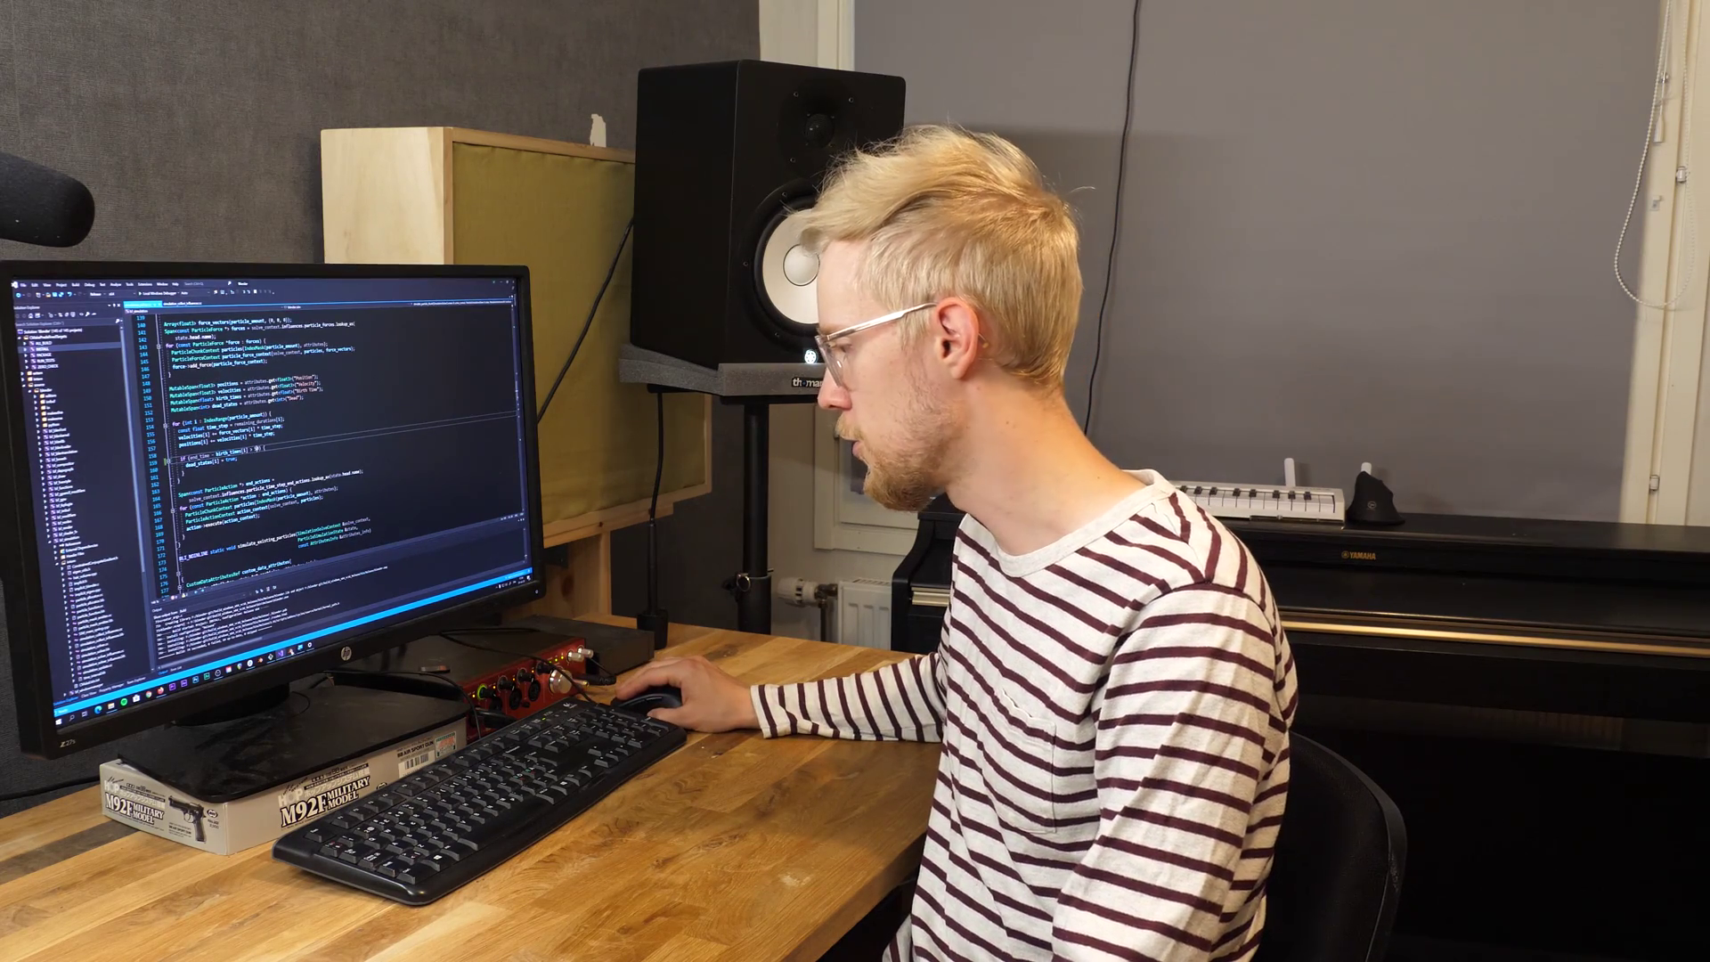
{"action": "key", "text": "alt+Tab"}
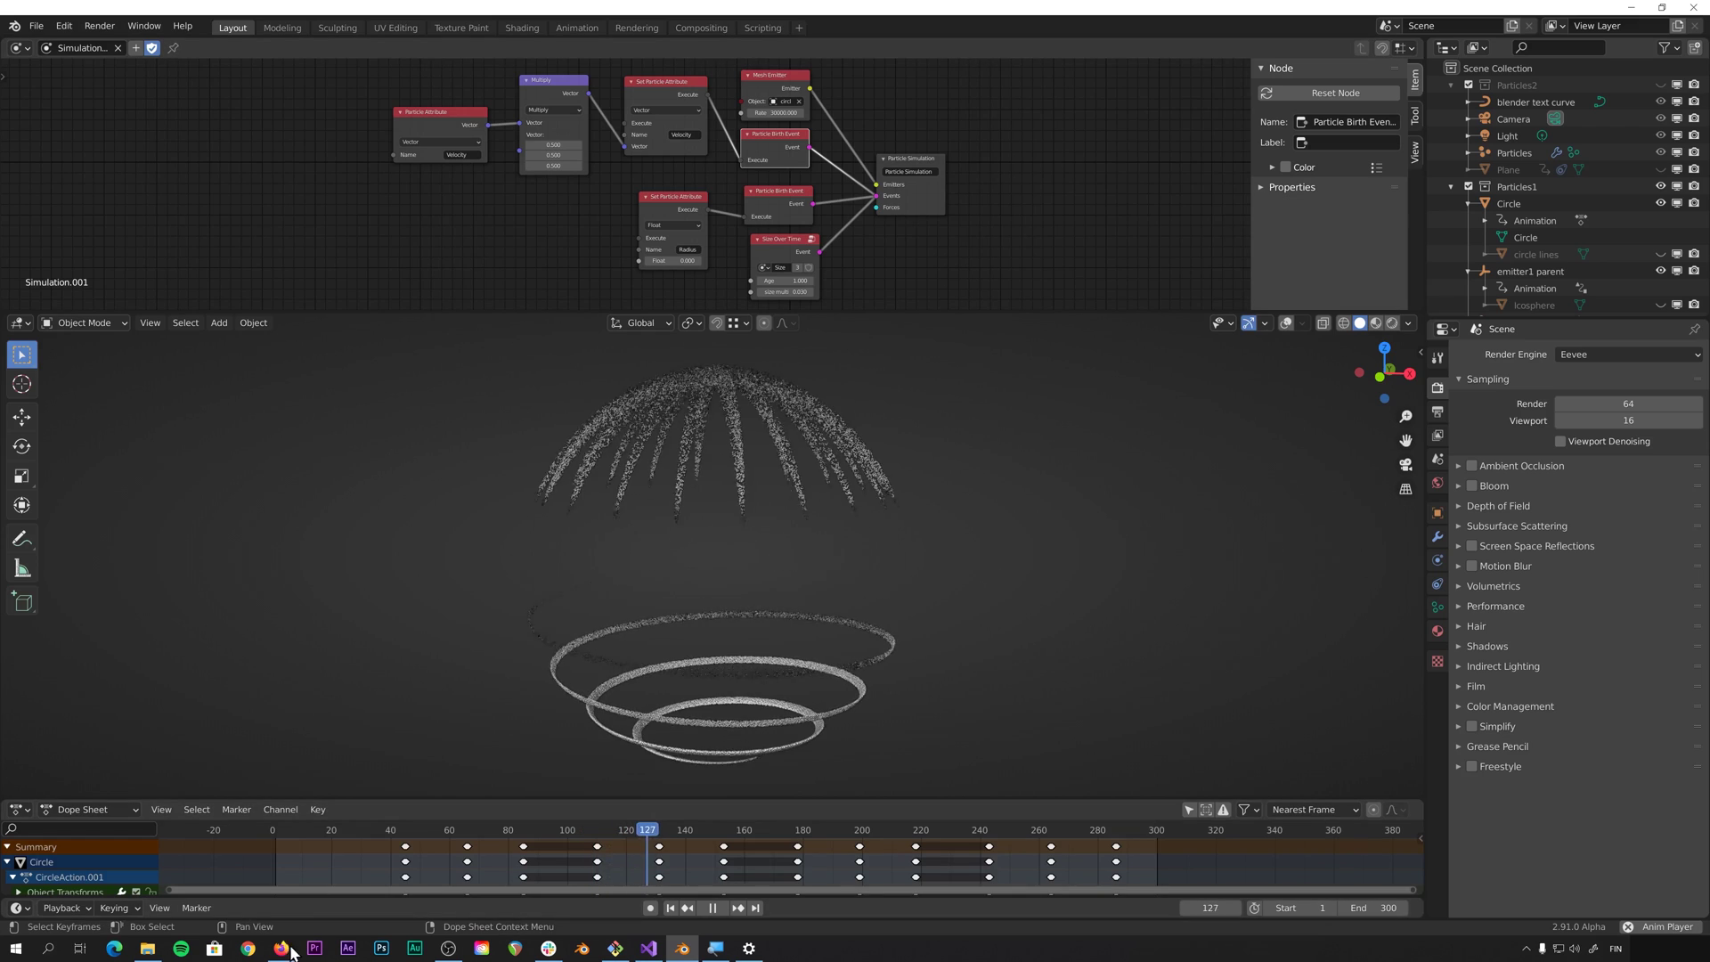
{"action": "left_click", "coordinate": [283, 949]}
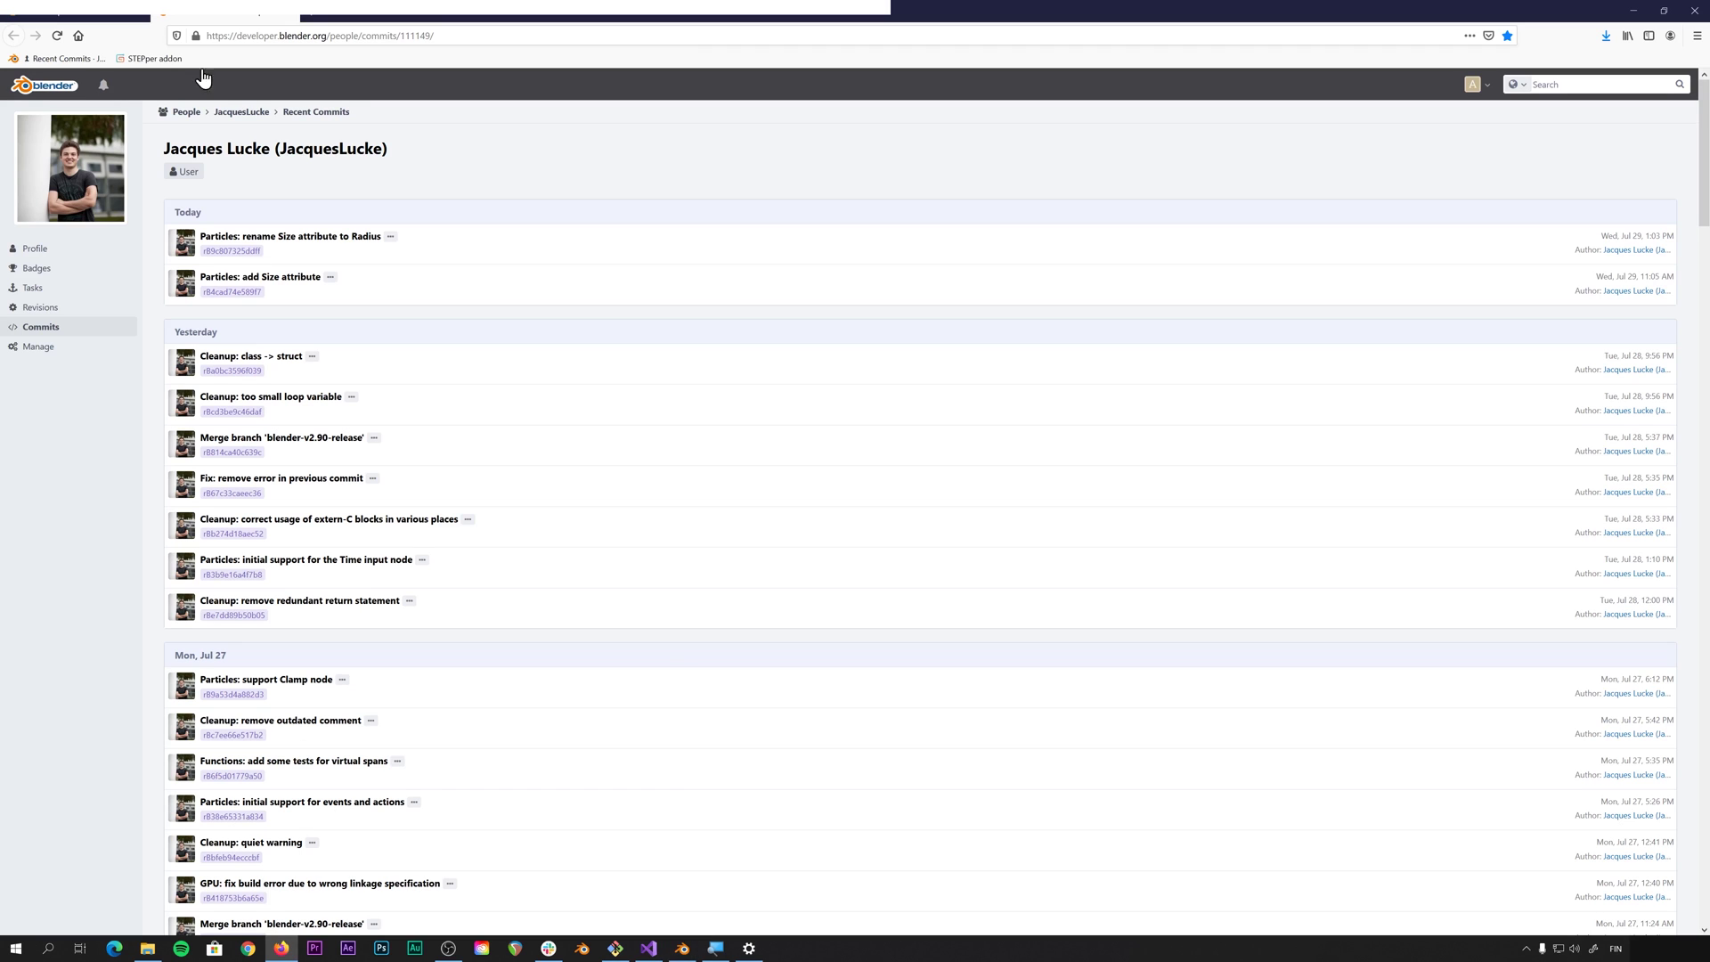
{"action": "scroll", "coordinate": [443, 508], "scroll_direction": "down", "scroll_amount": 2}
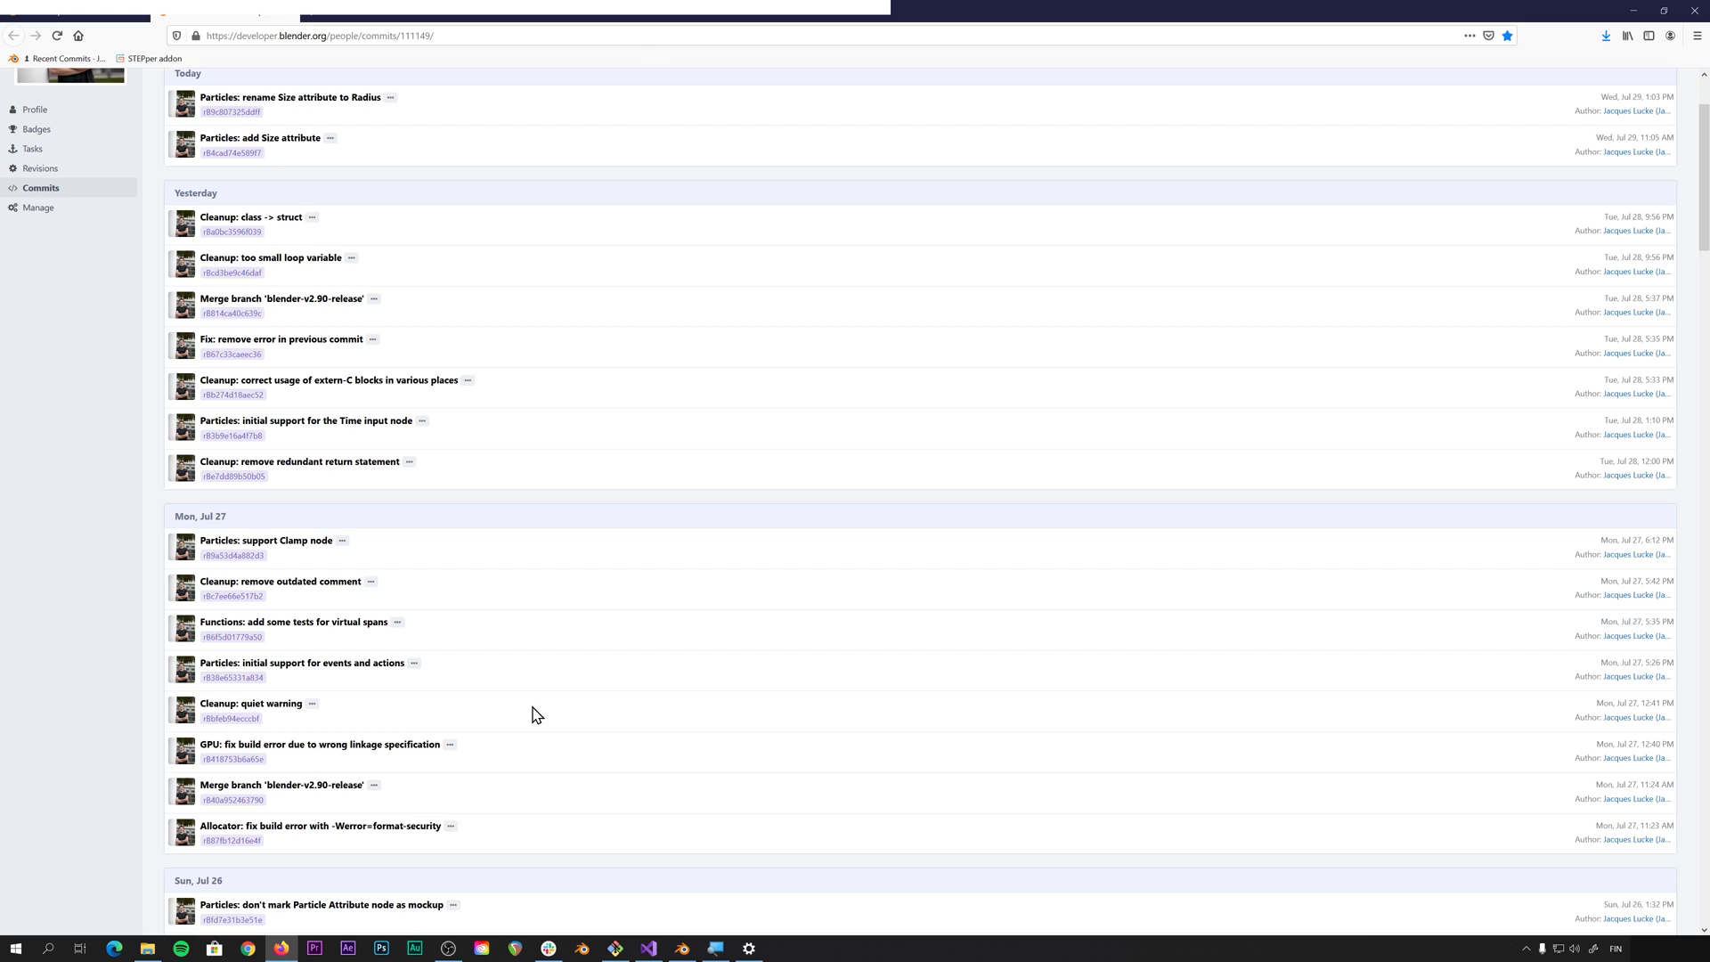
Switch to Blender, play the particle text animation and show the viewport overlays.
{"action": "left_click", "coordinate": [682, 949]}
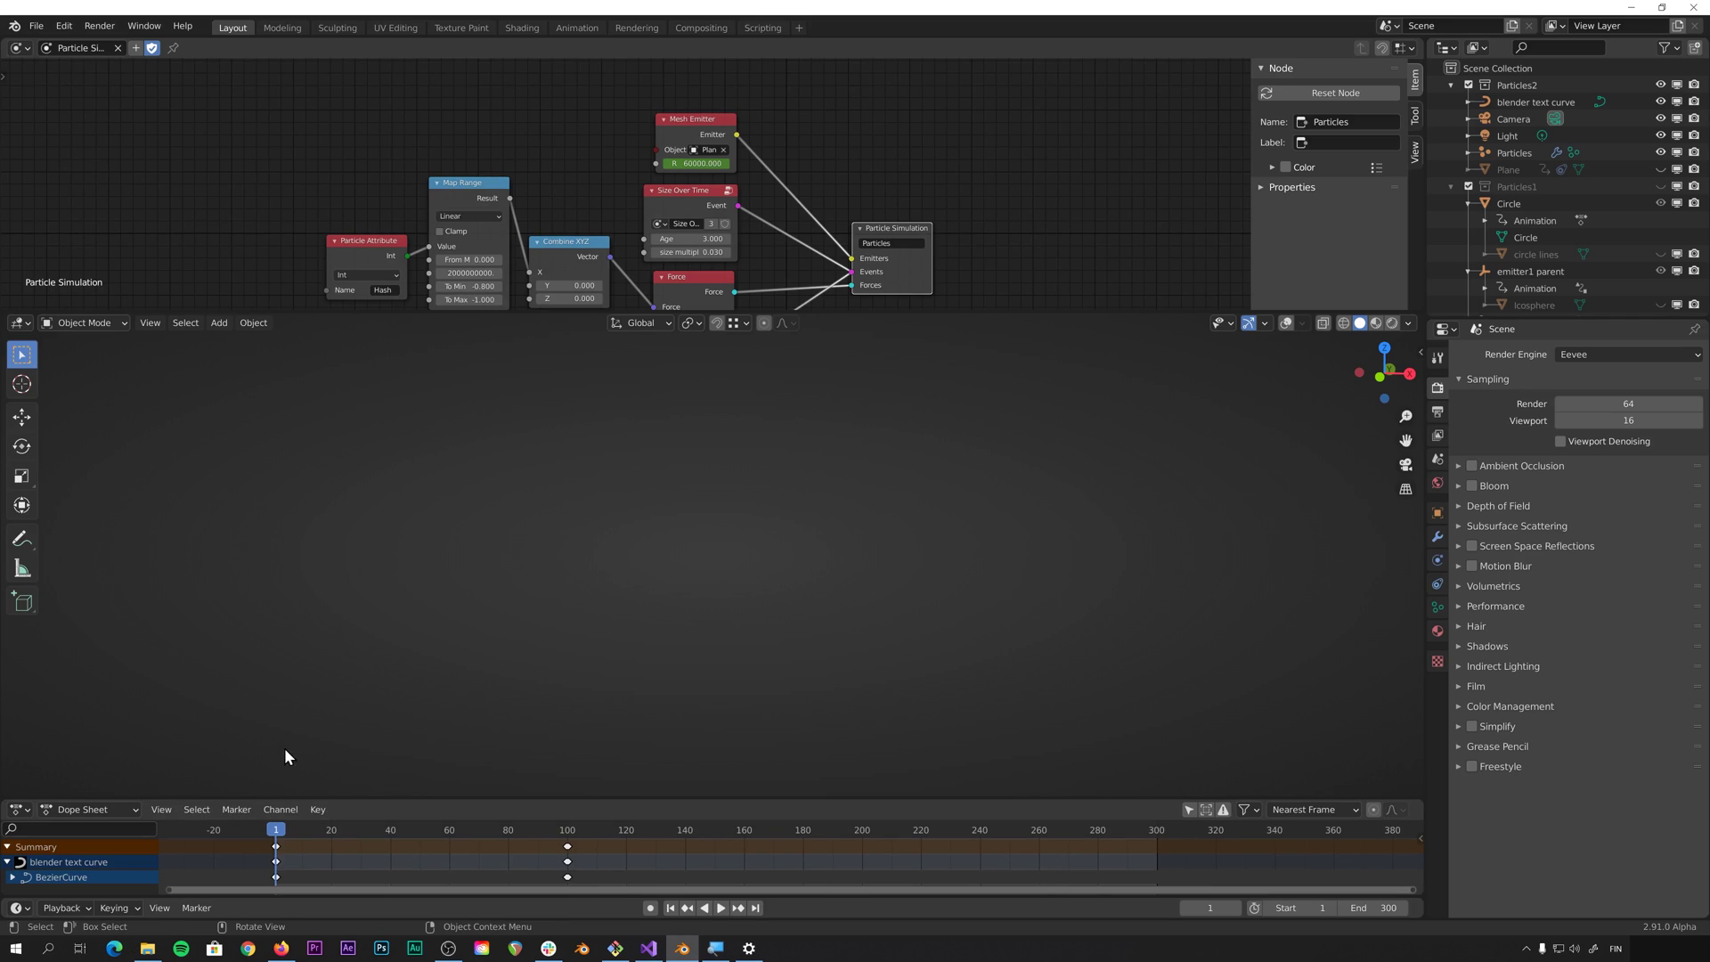
{"action": "key", "text": "space"}
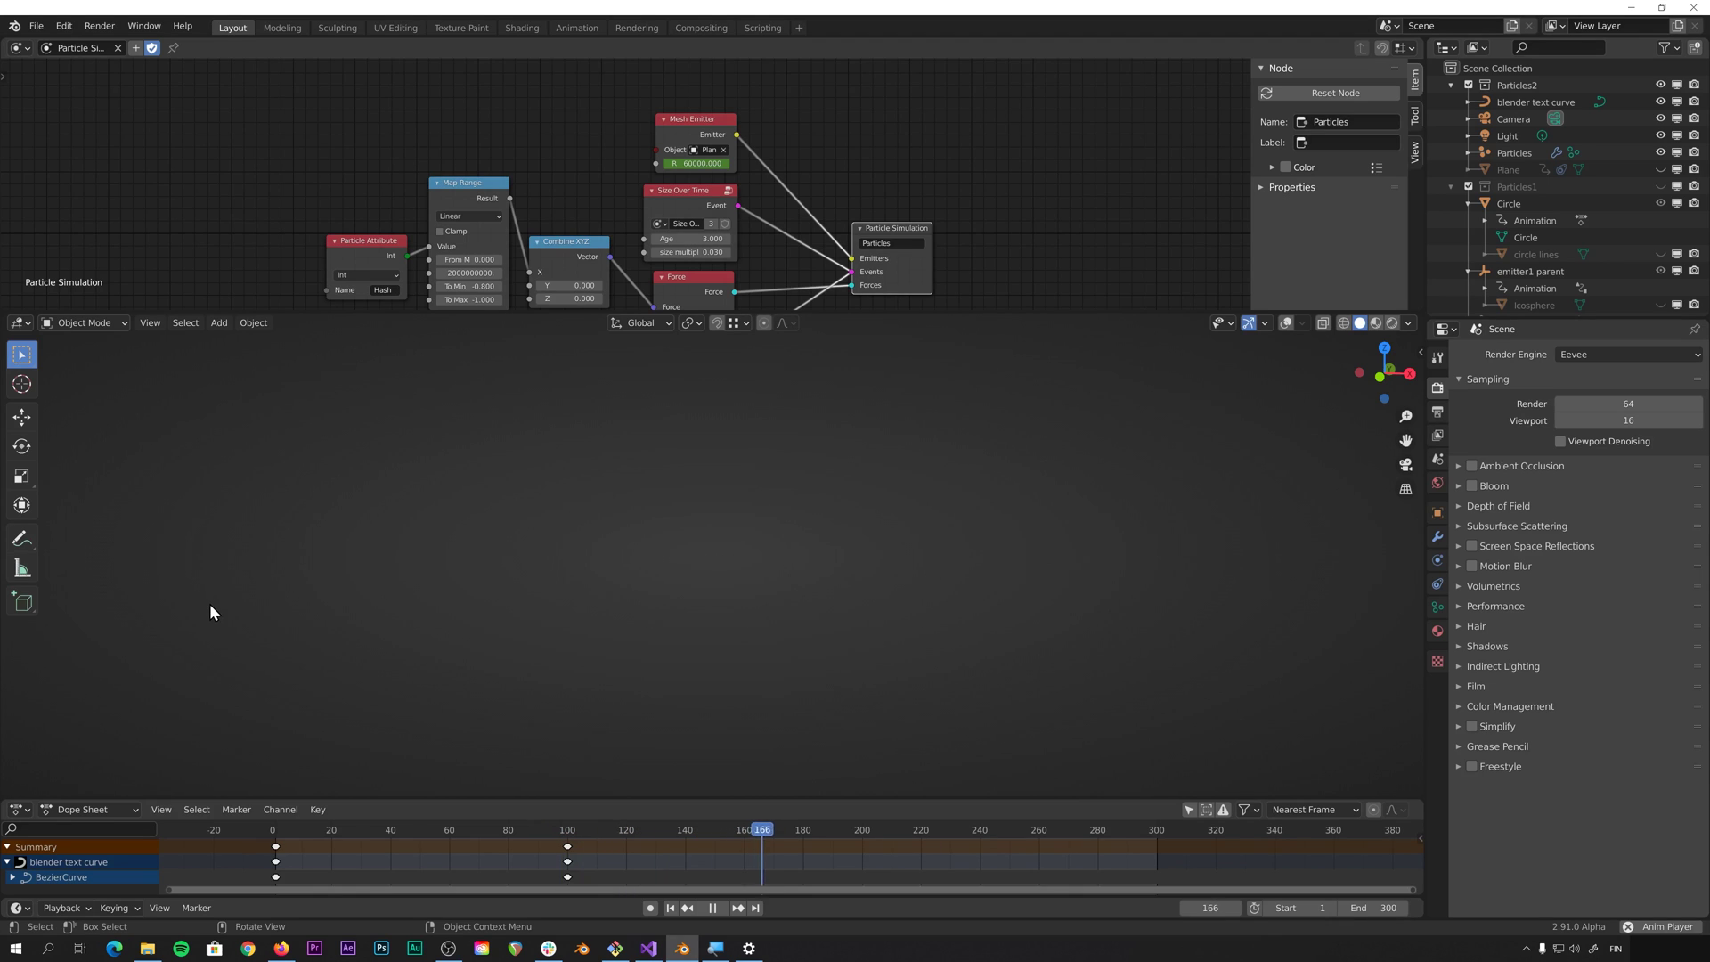
{"action": "key", "text": "shift+alt+z"}
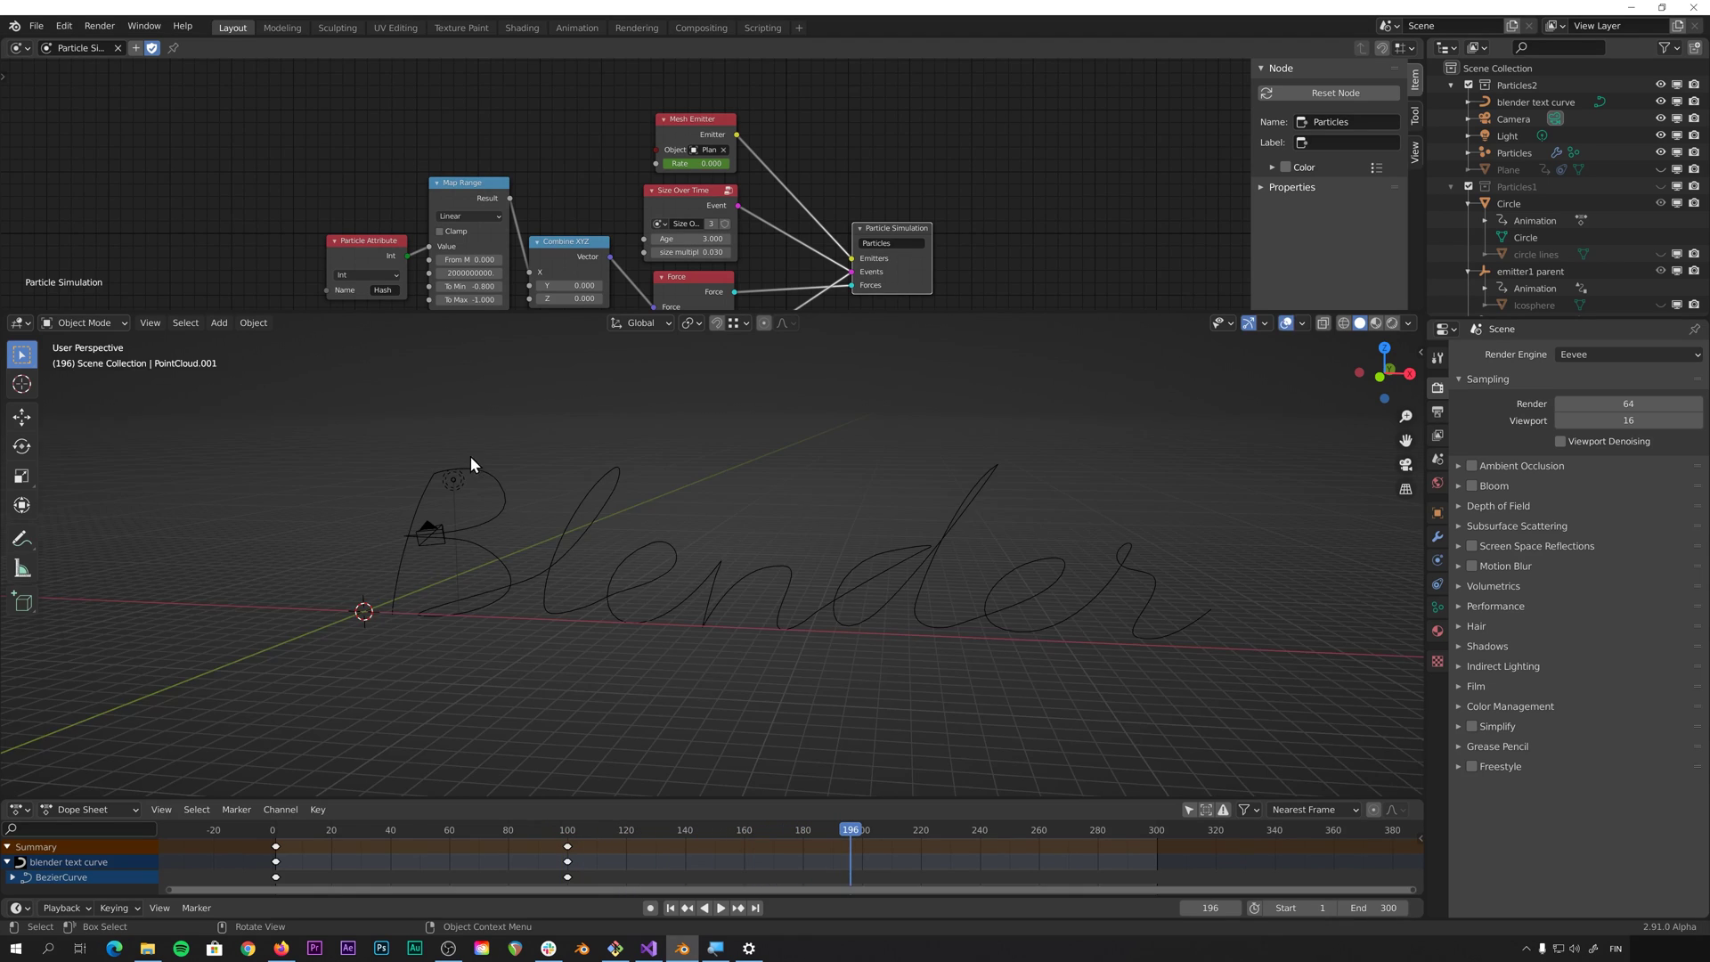
Unhide the Plane emitter in the Particles2 collection and watch the animation along the text curve.
{"action": "left_click", "coordinate": [1660, 170]}
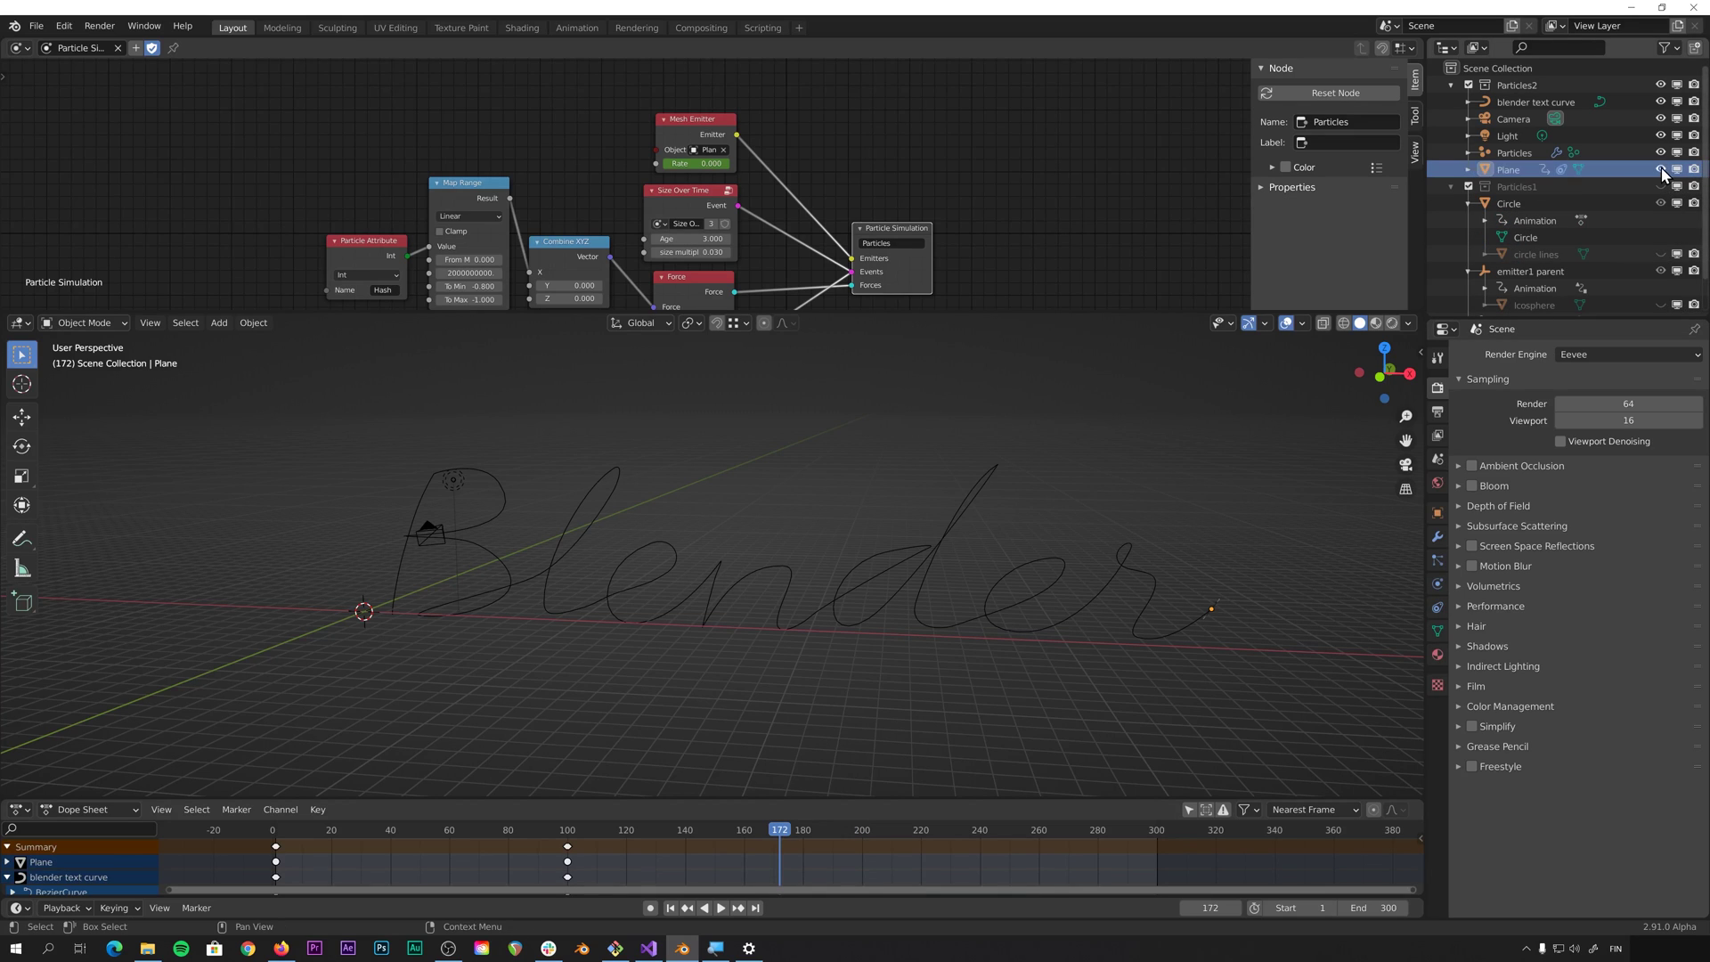
{"action": "left_click", "coordinate": [1510, 169]}
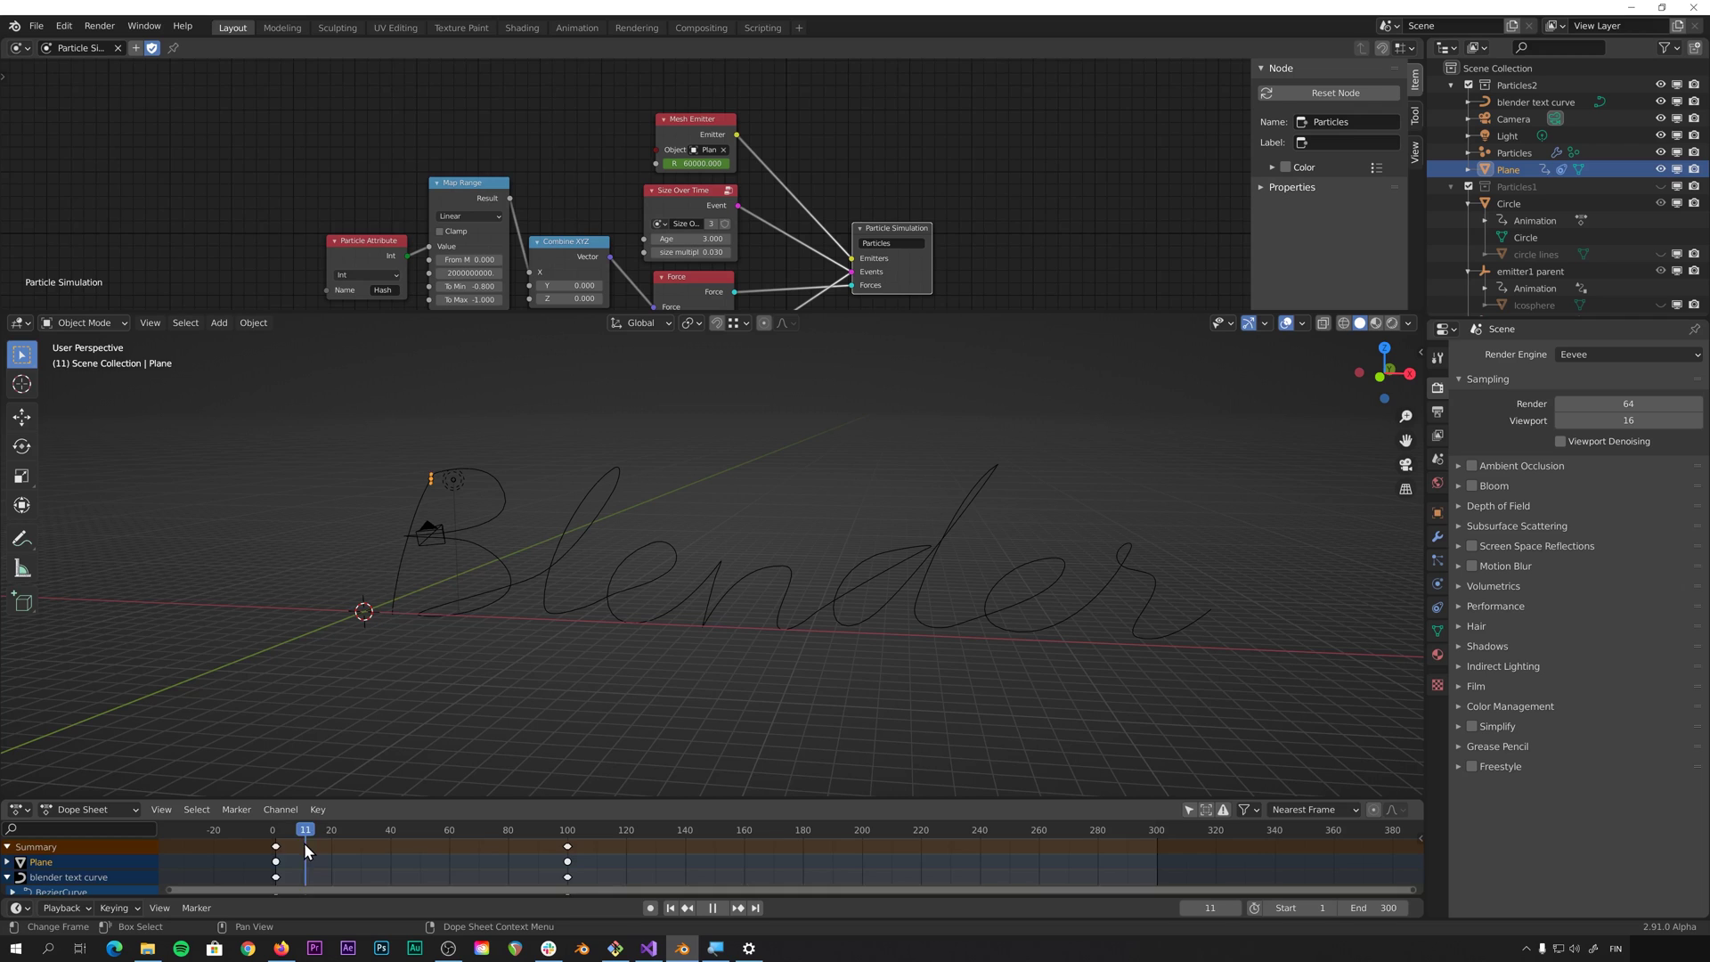
{"action": "key", "text": "space"}
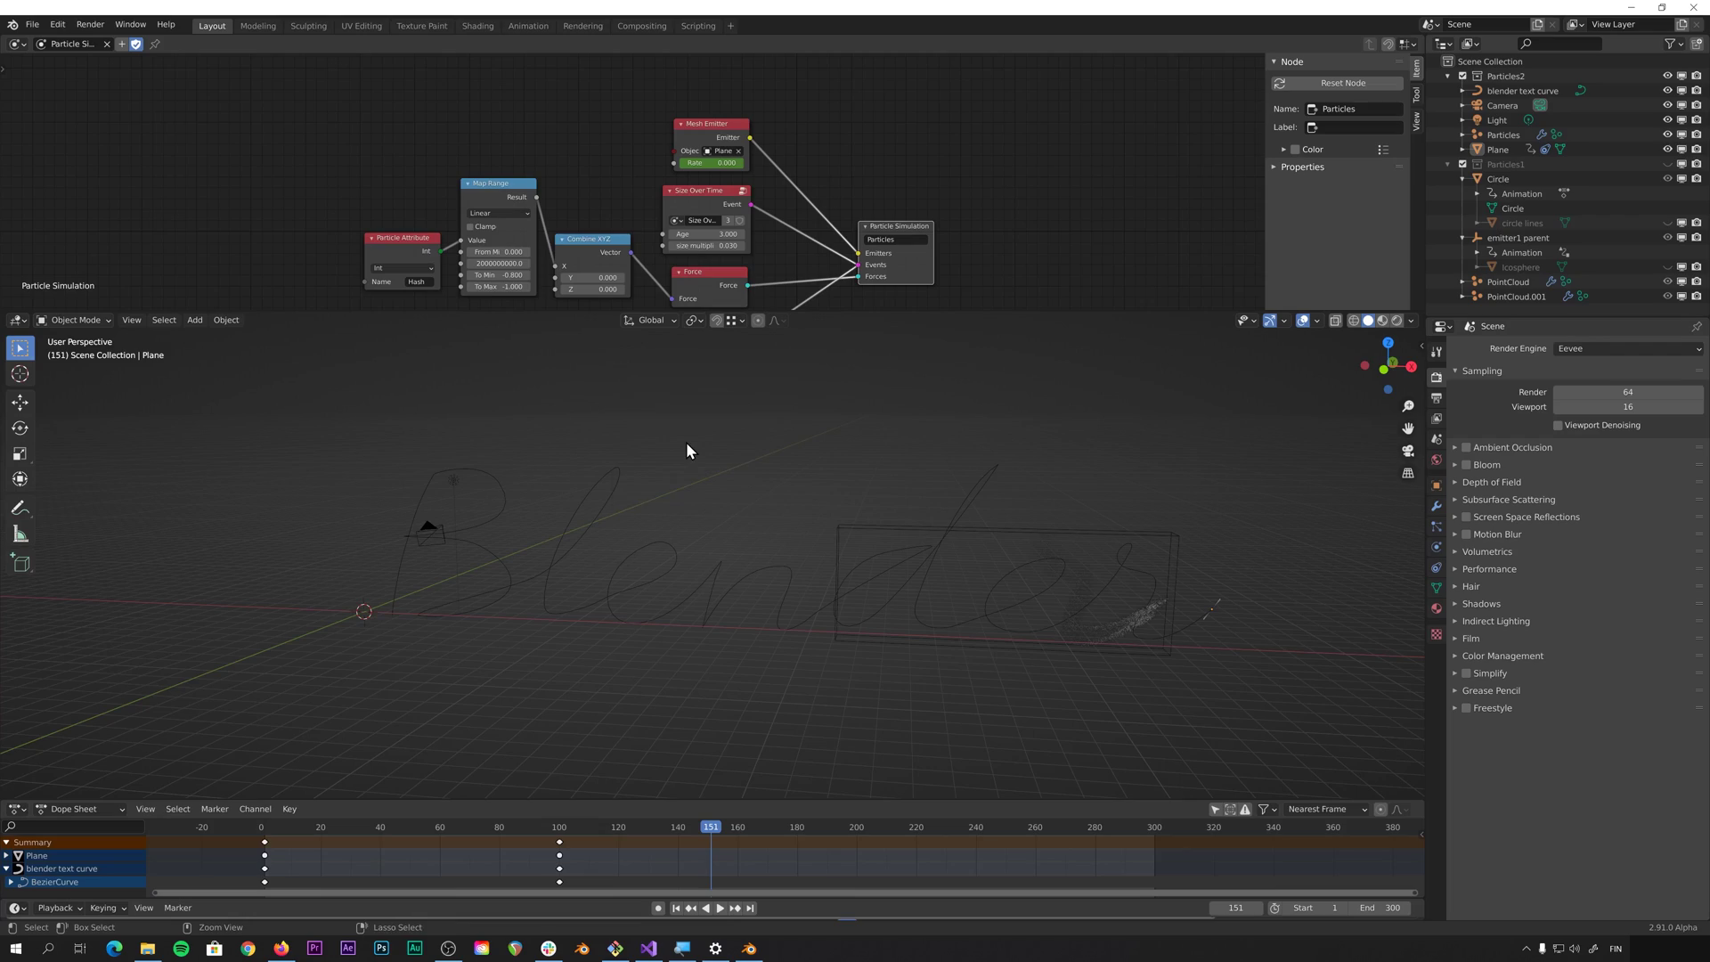
Create a new General file and delete all of its default objects.
{"action": "key", "text": "ctrl+n"}
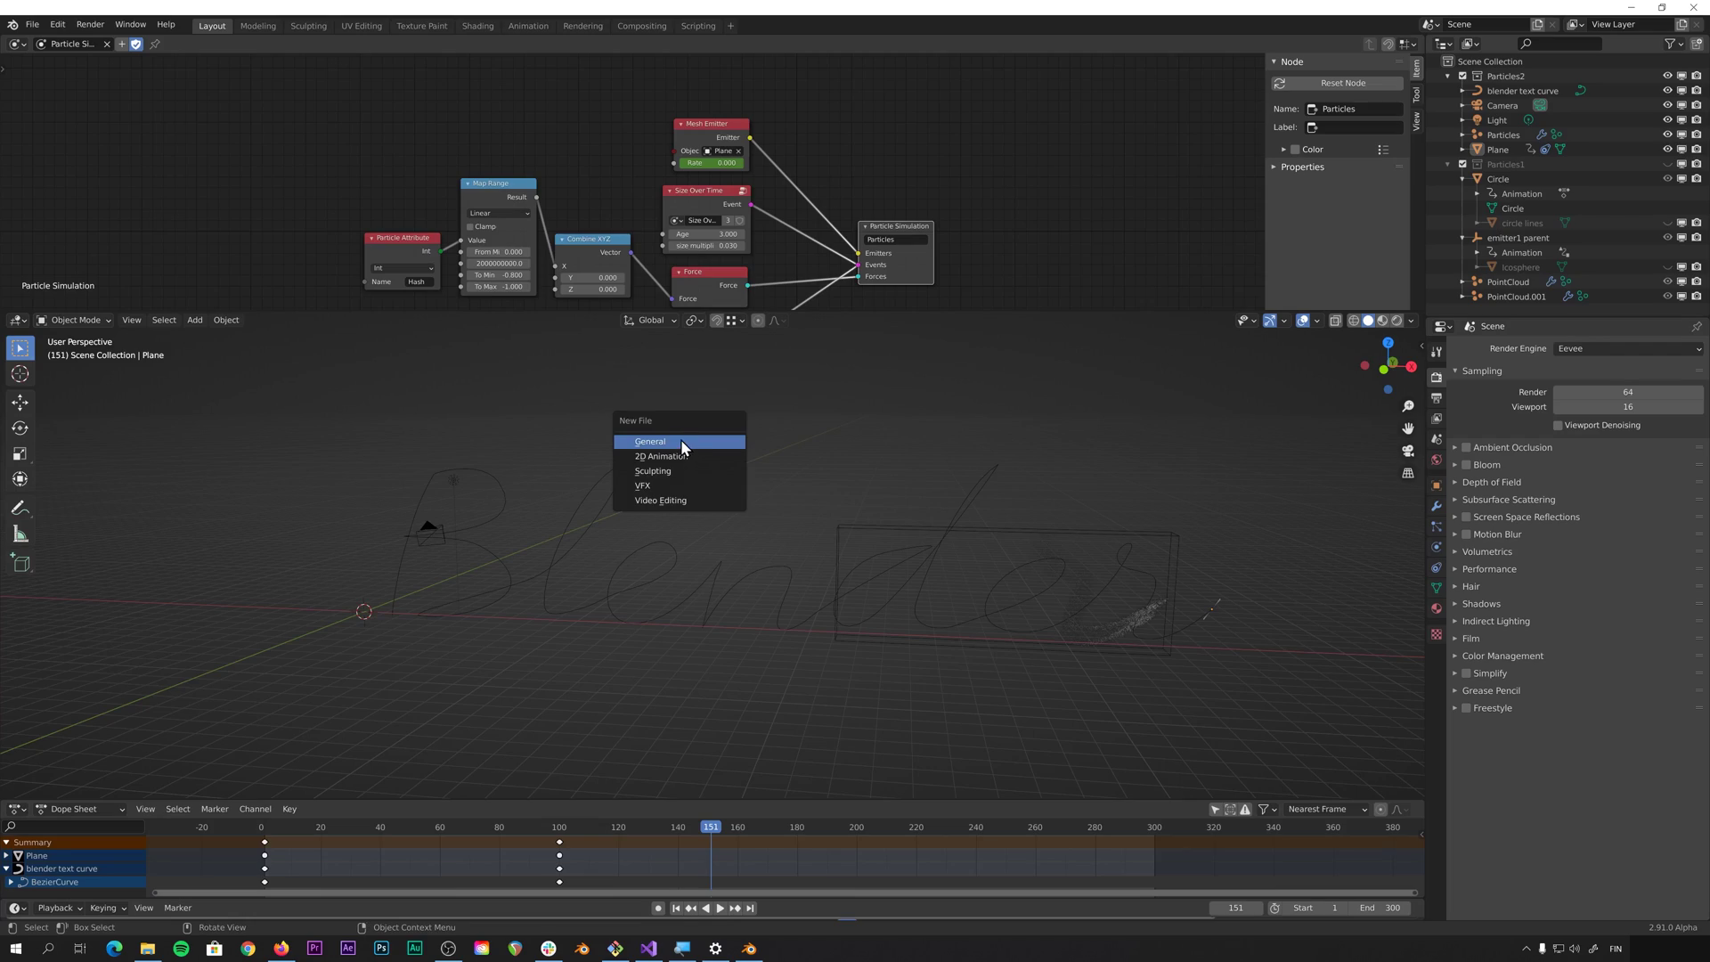
{"action": "left_click", "coordinate": [680, 440]}
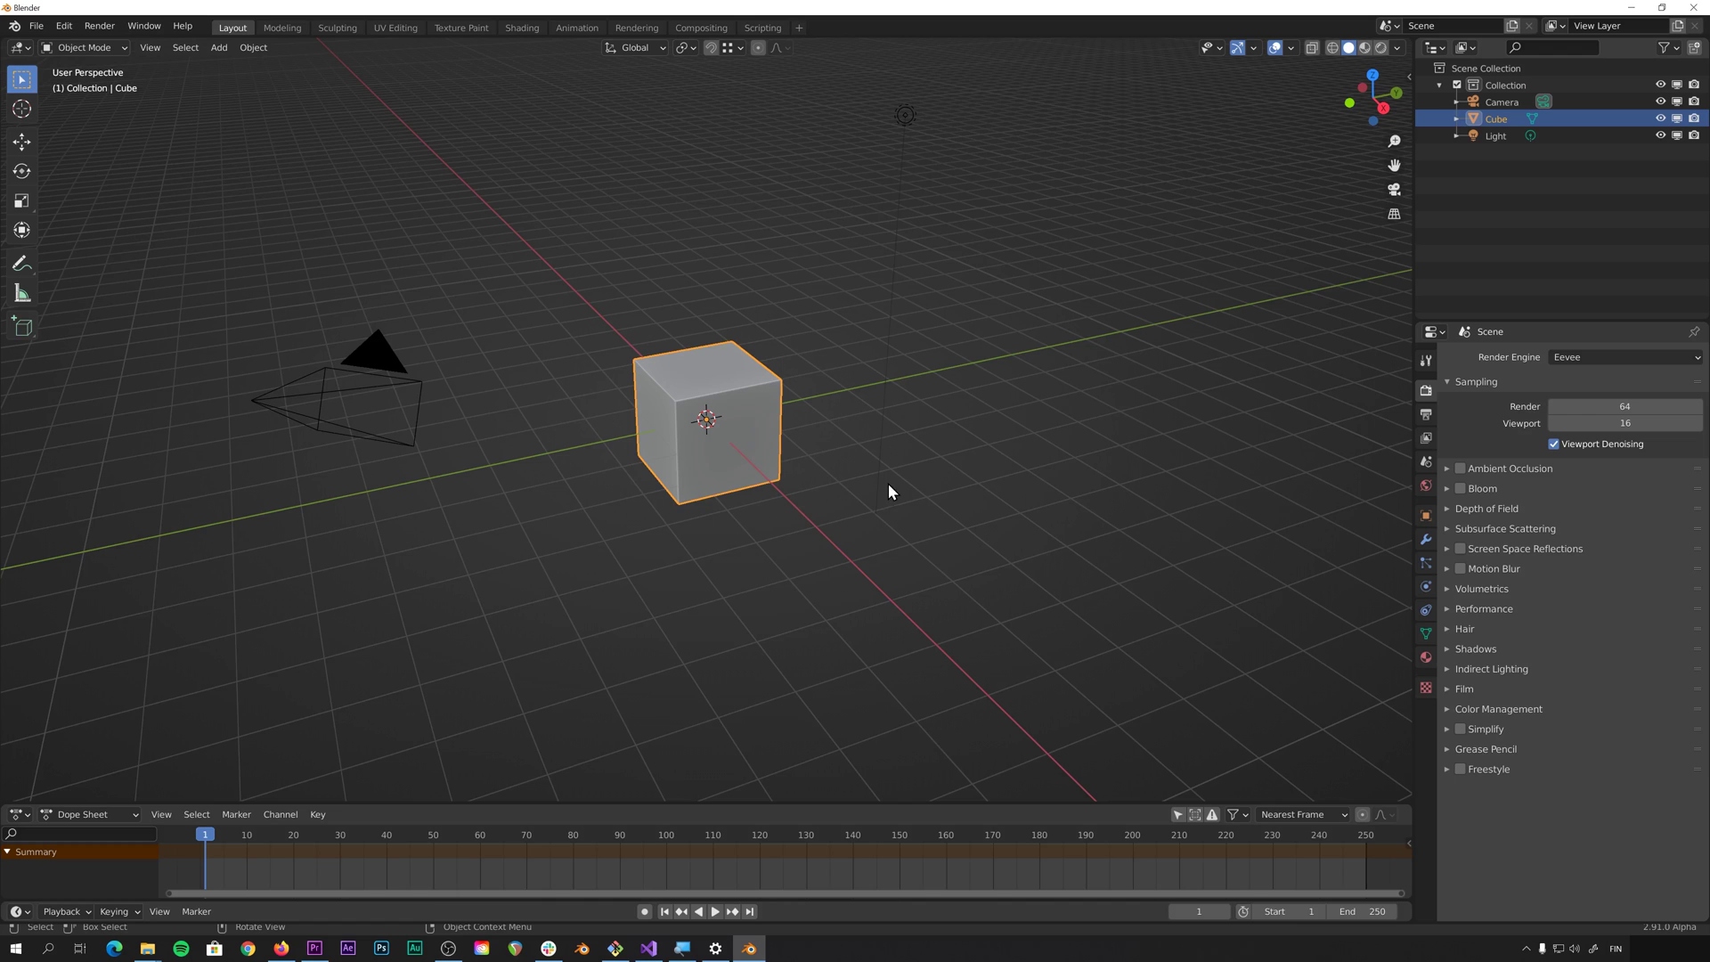
{"action": "middle_click_drag", "start_coordinate": [792, 339], "coordinate": [625, 392]}
{"action": "key", "text": "a"}
{"action": "key", "text": "Delete"}
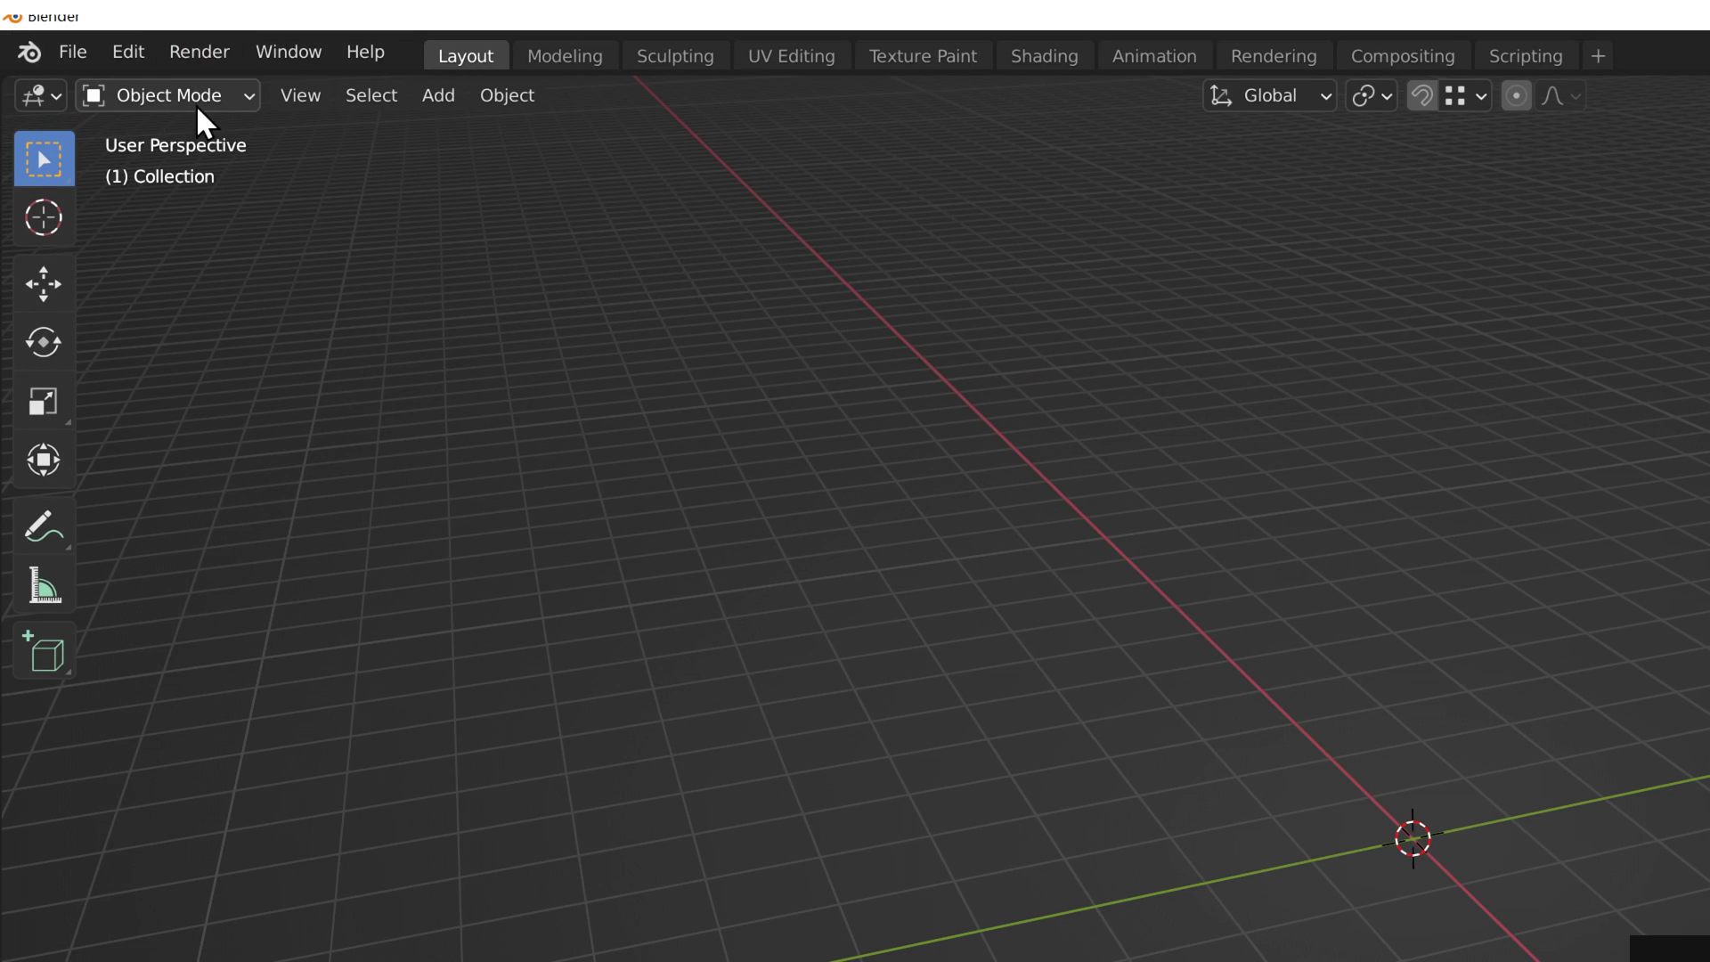
Check the New Particle System option in the experimental preferences, then close the preferences.
{"action": "left_click", "coordinate": [123, 50]}
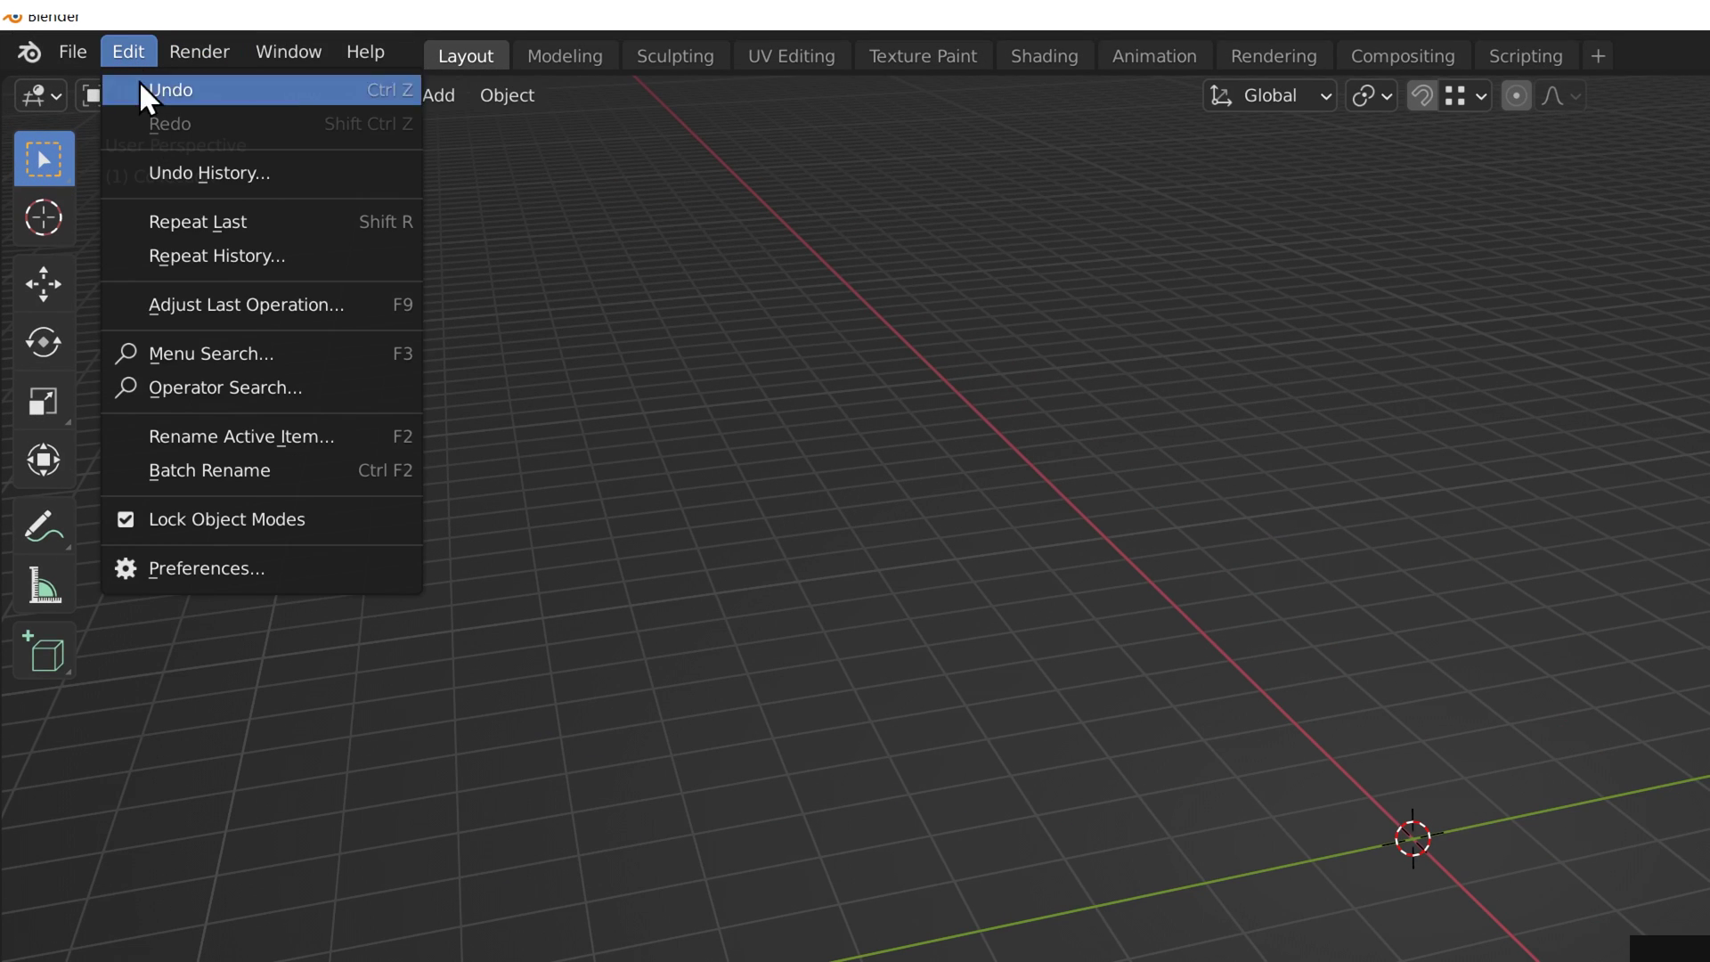
{"action": "left_click", "coordinate": [227, 569]}
{"action": "left_click_drag", "start_coordinate": [206, 177], "coordinate": [230, 88]}
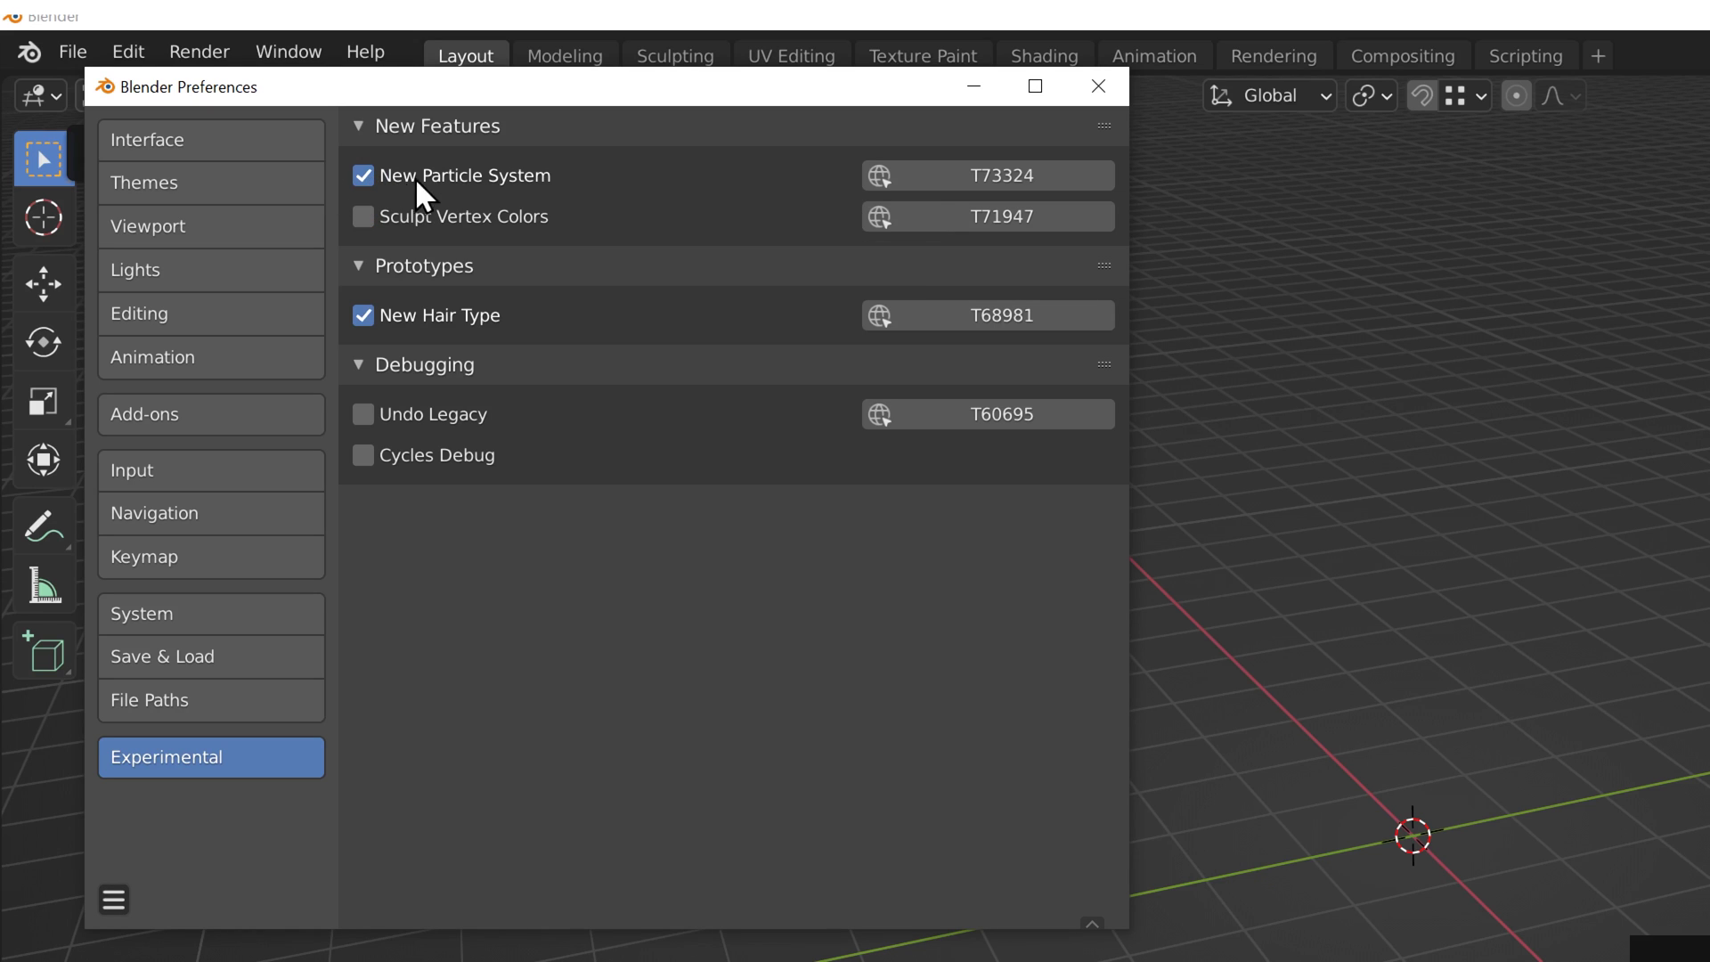
{"action": "left_click", "coordinate": [1098, 86]}
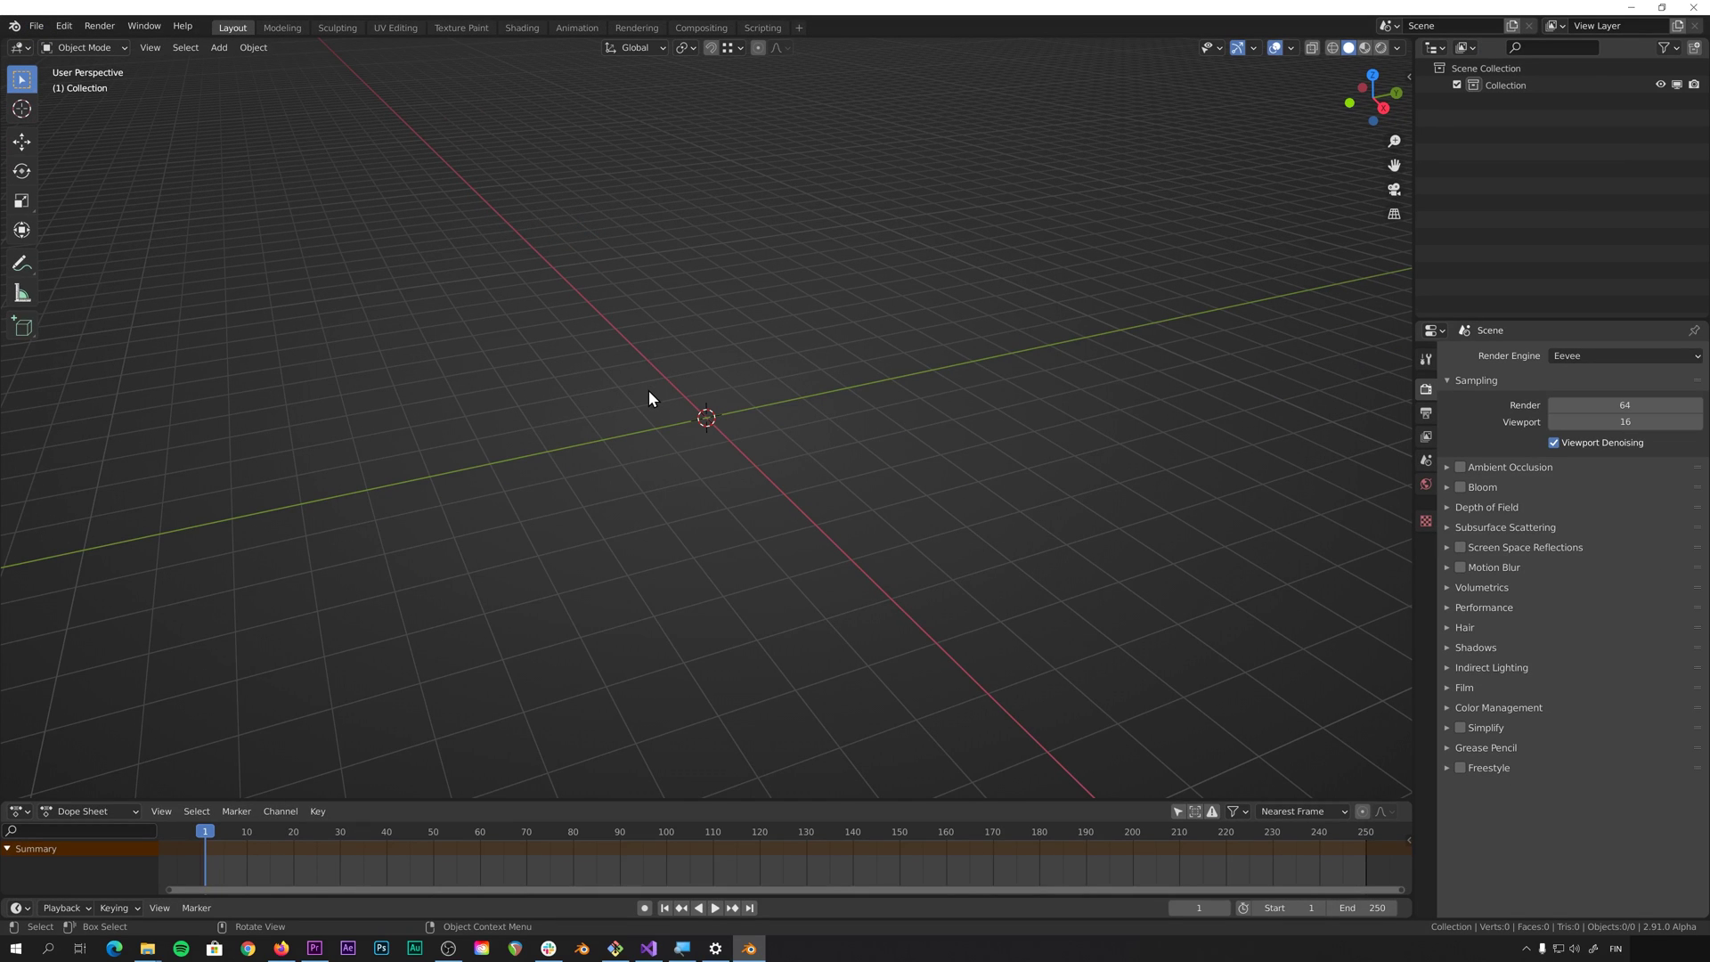
Add a Point Cloud object at the world origin and deselect it.
{"action": "middle_click_drag", "start_coordinate": [649, 397], "coordinate": [735, 382]}
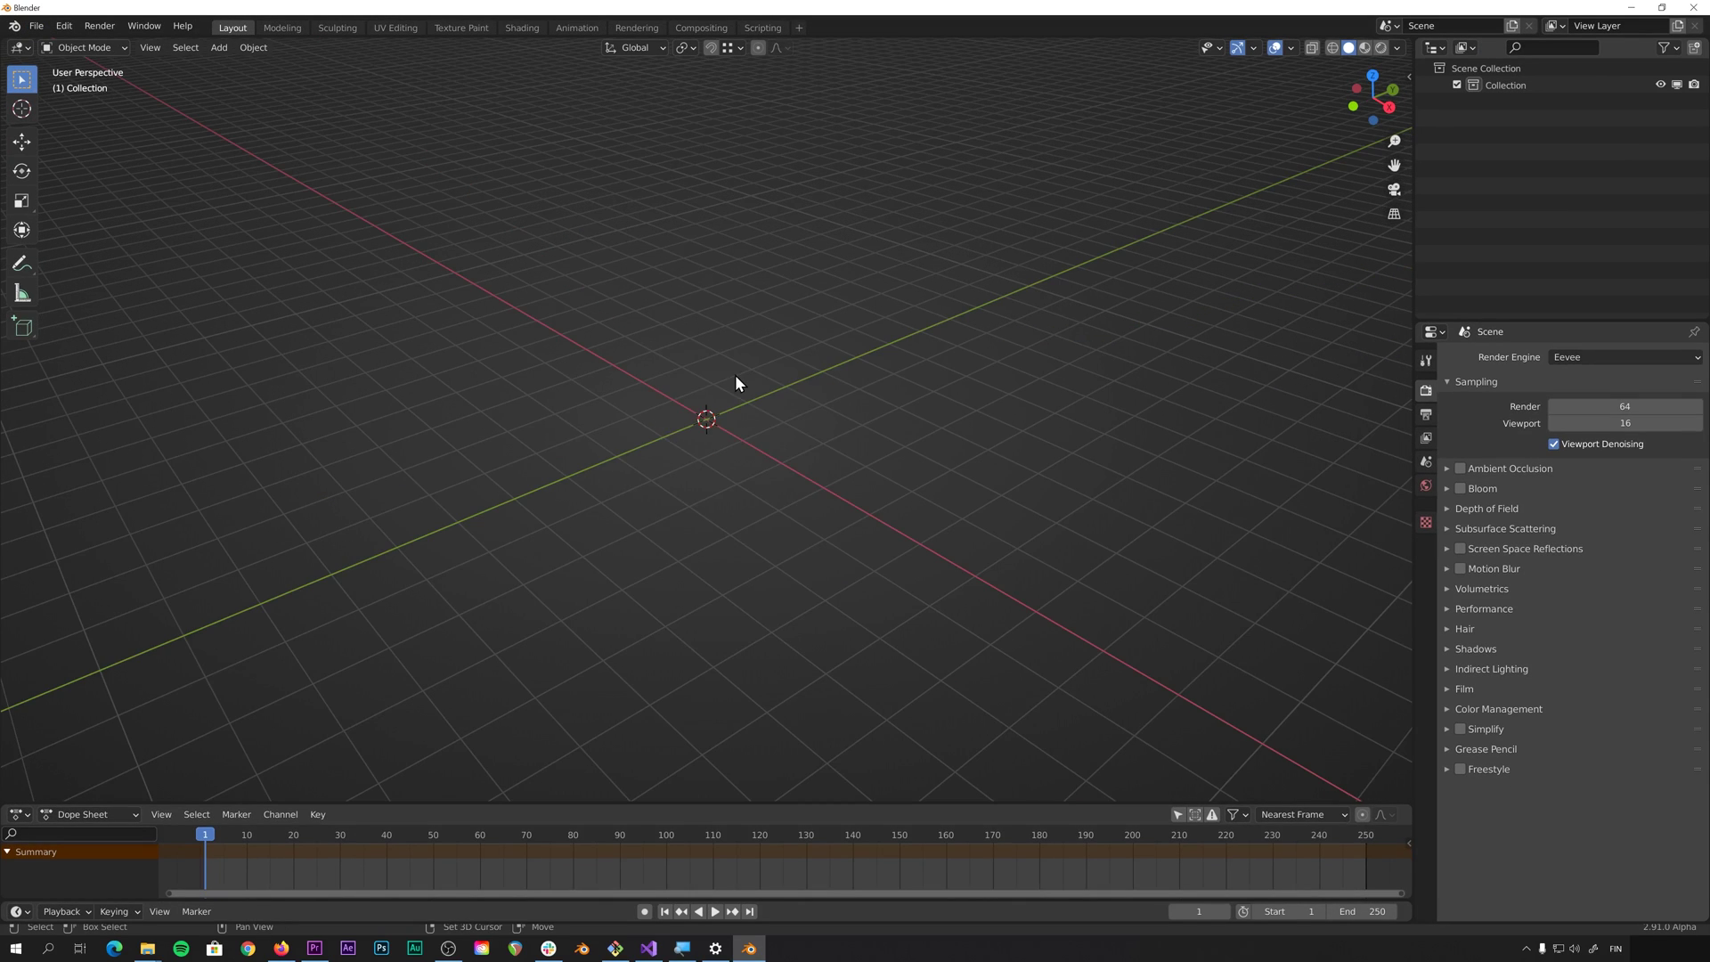
{"action": "key", "text": "shift+a"}
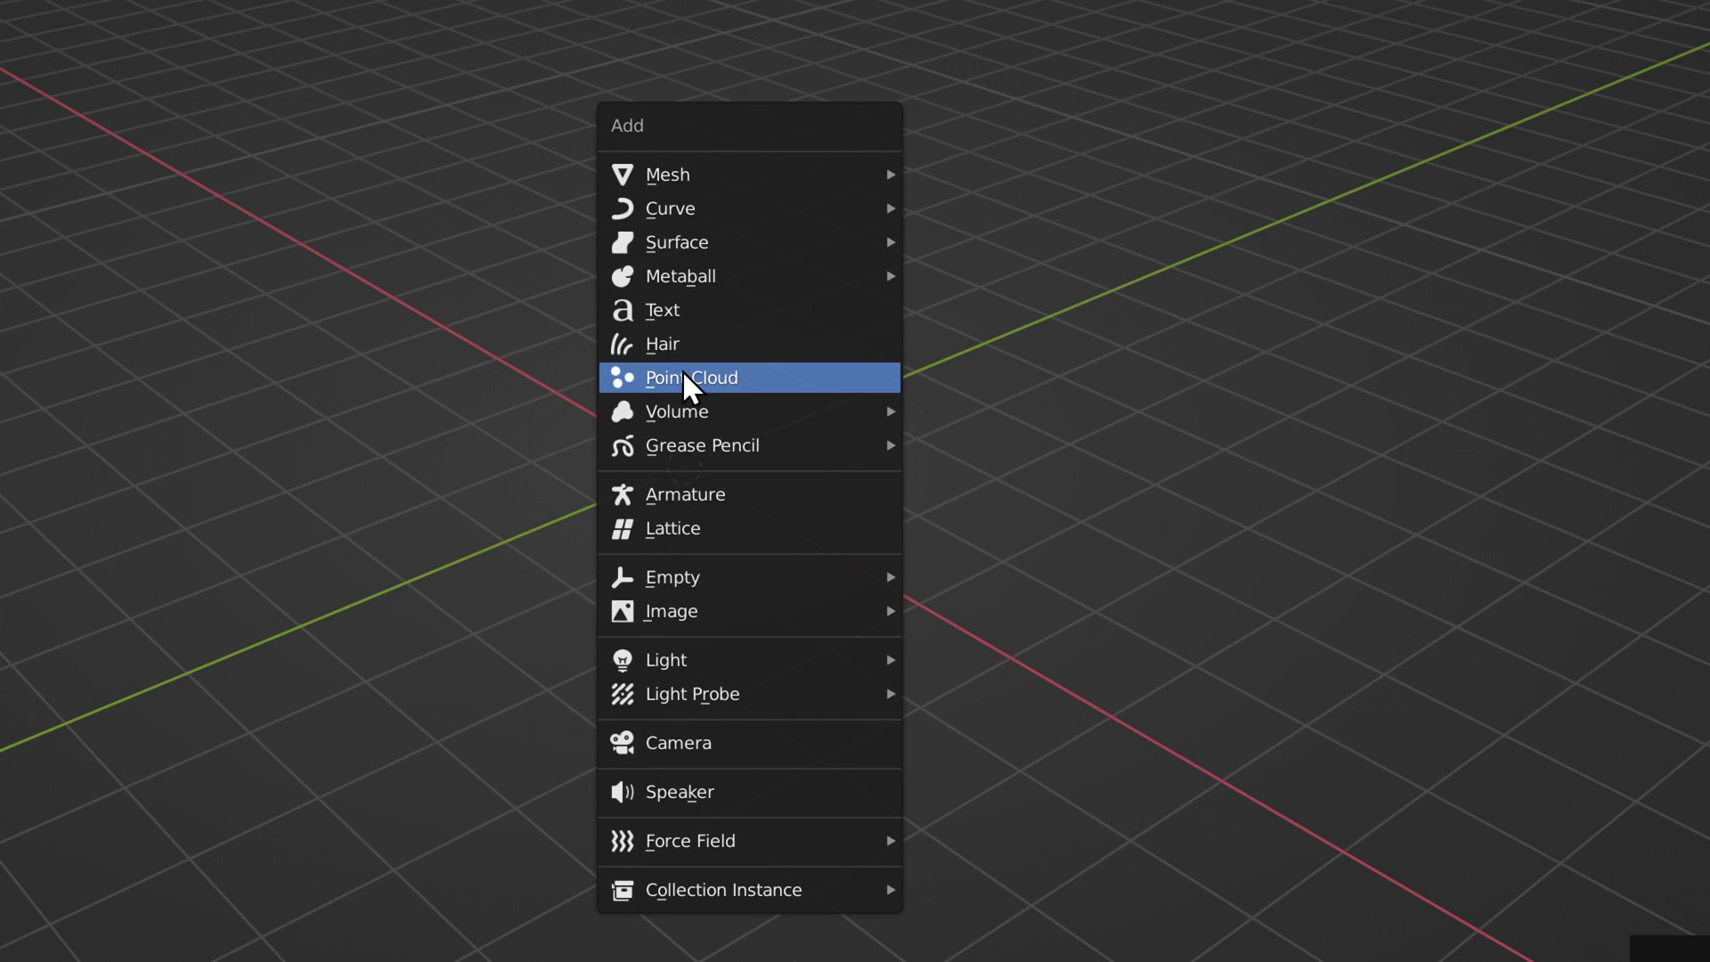
{"action": "left_click", "coordinate": [686, 378]}
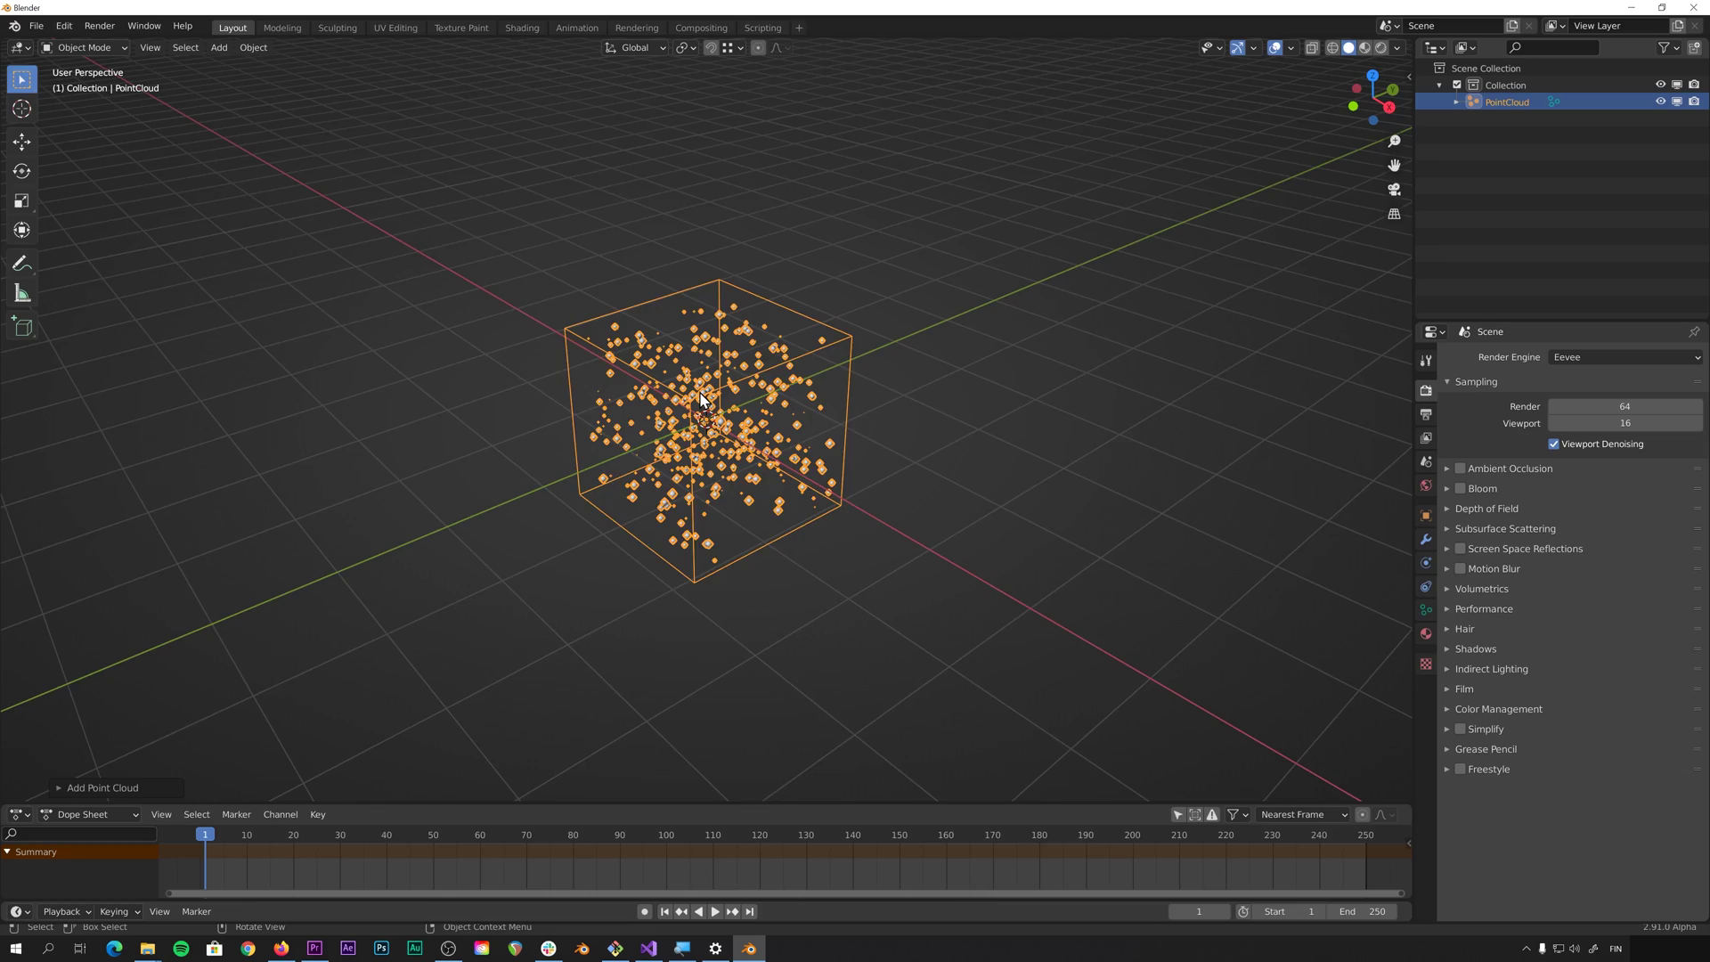
{"action": "middle_click_drag", "start_coordinate": [701, 398], "coordinate": [745, 397]}
{"action": "key", "text": "alt+a"}
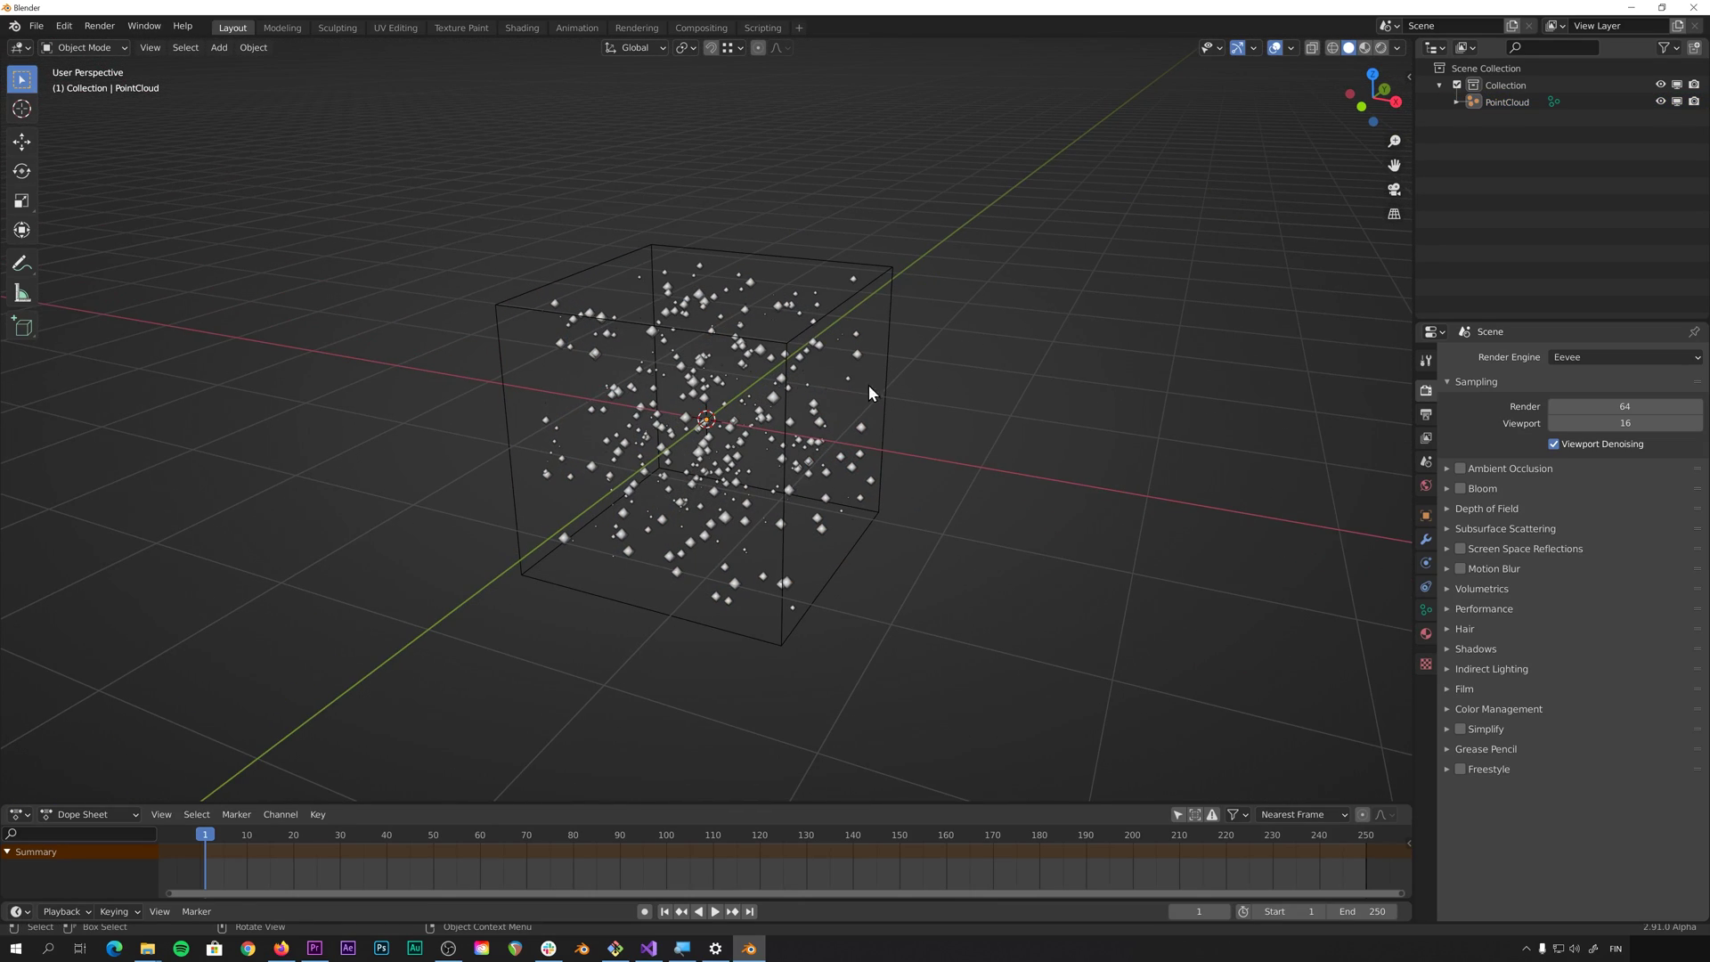
Play the animation to examine the point cloud without a simulation, and return to frame 1.
{"action": "middle_click_drag", "start_coordinate": [735, 478], "coordinate": [614, 327]}
{"action": "middle_click_drag", "start_coordinate": [775, 371], "coordinate": [641, 429]}
{"action": "key", "text": "space"}
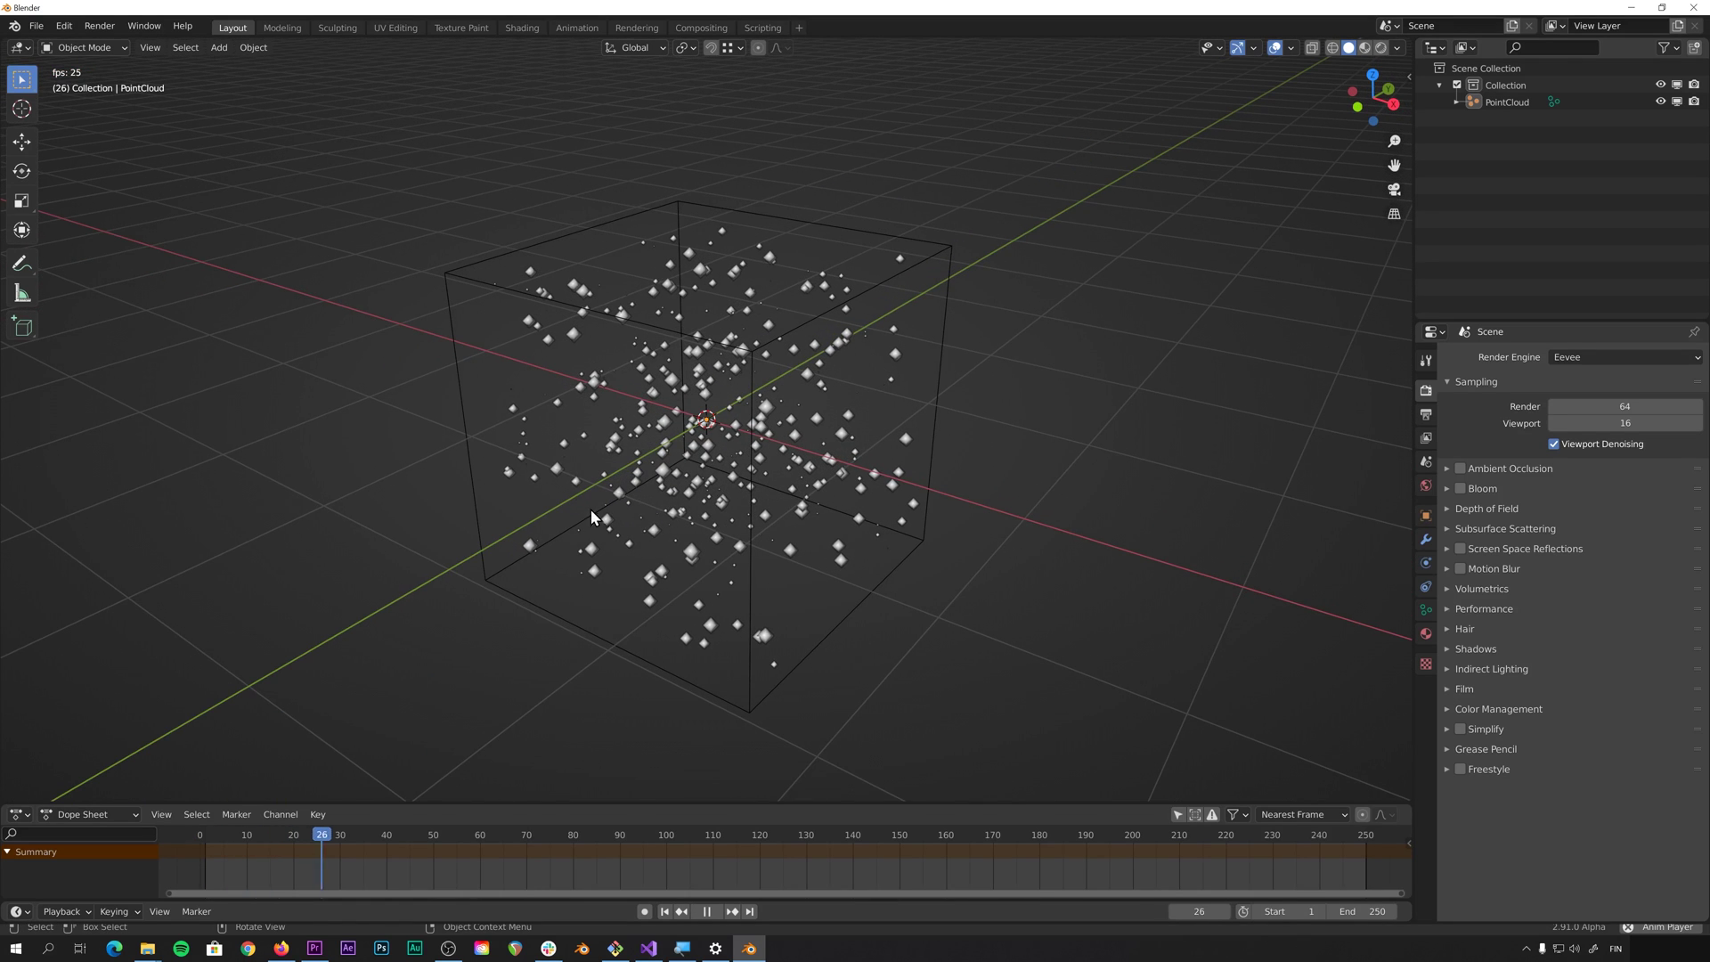
{"action": "key", "text": "space"}
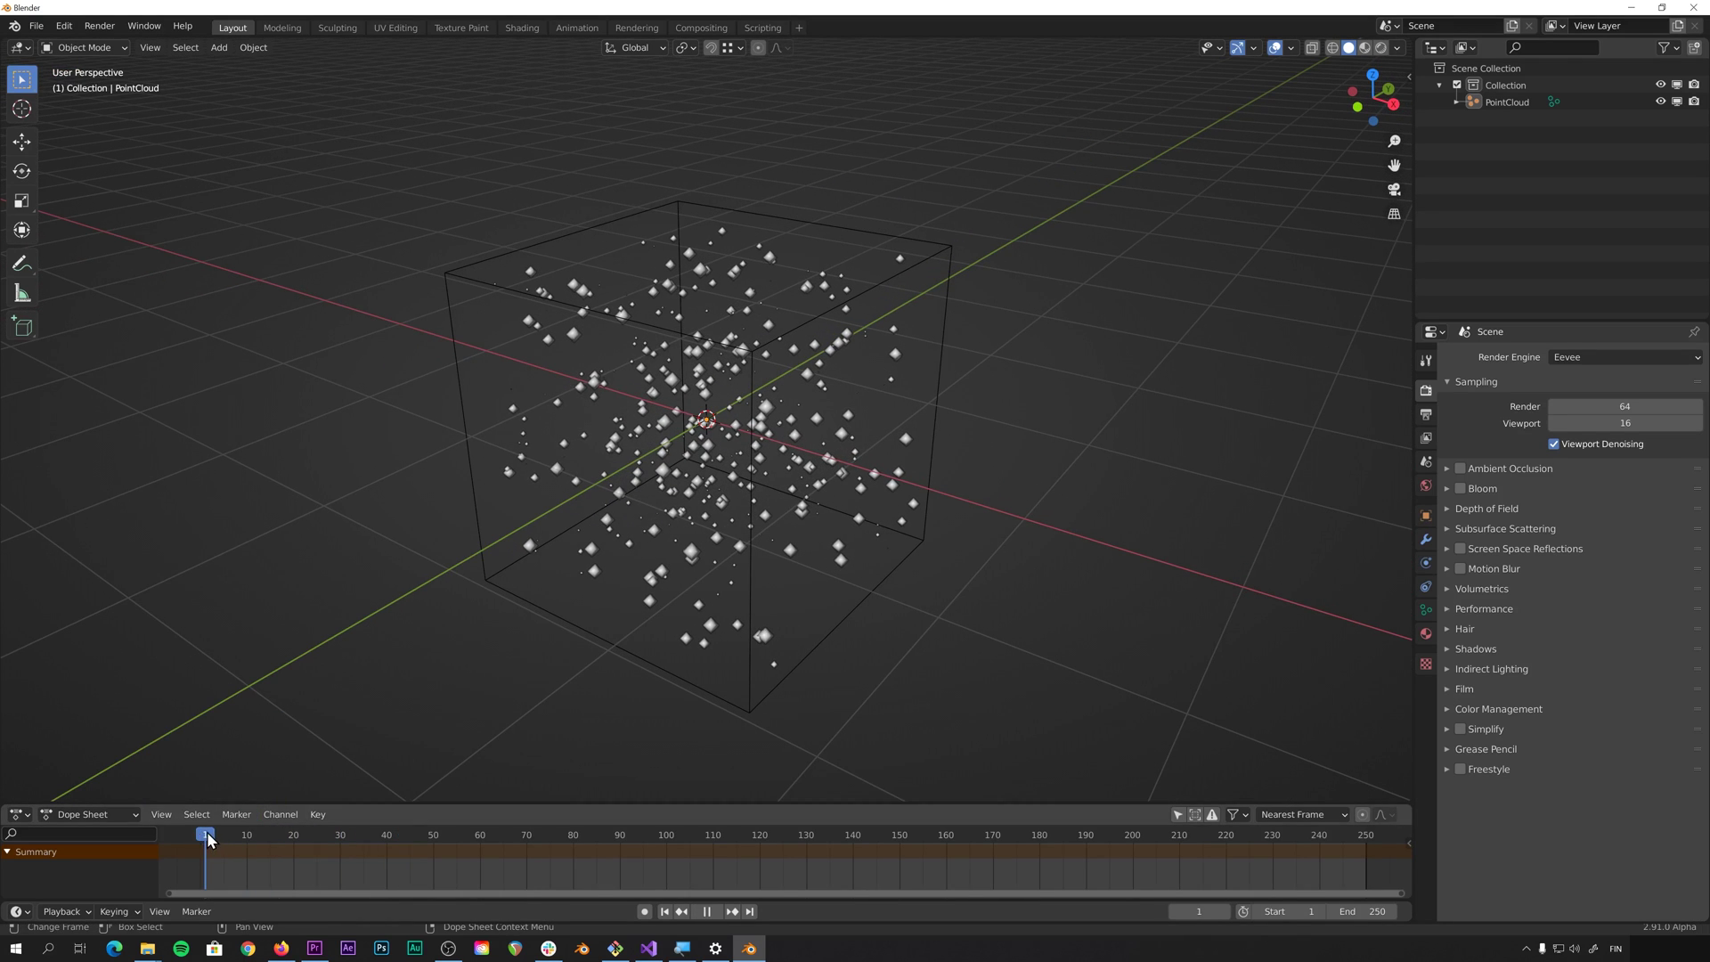
{"action": "left_click_drag", "start_coordinate": [207, 837], "coordinate": [205, 835]}
Select the point cloud and add a Simulation modifier to it.
{"action": "left_click", "coordinate": [741, 354]}
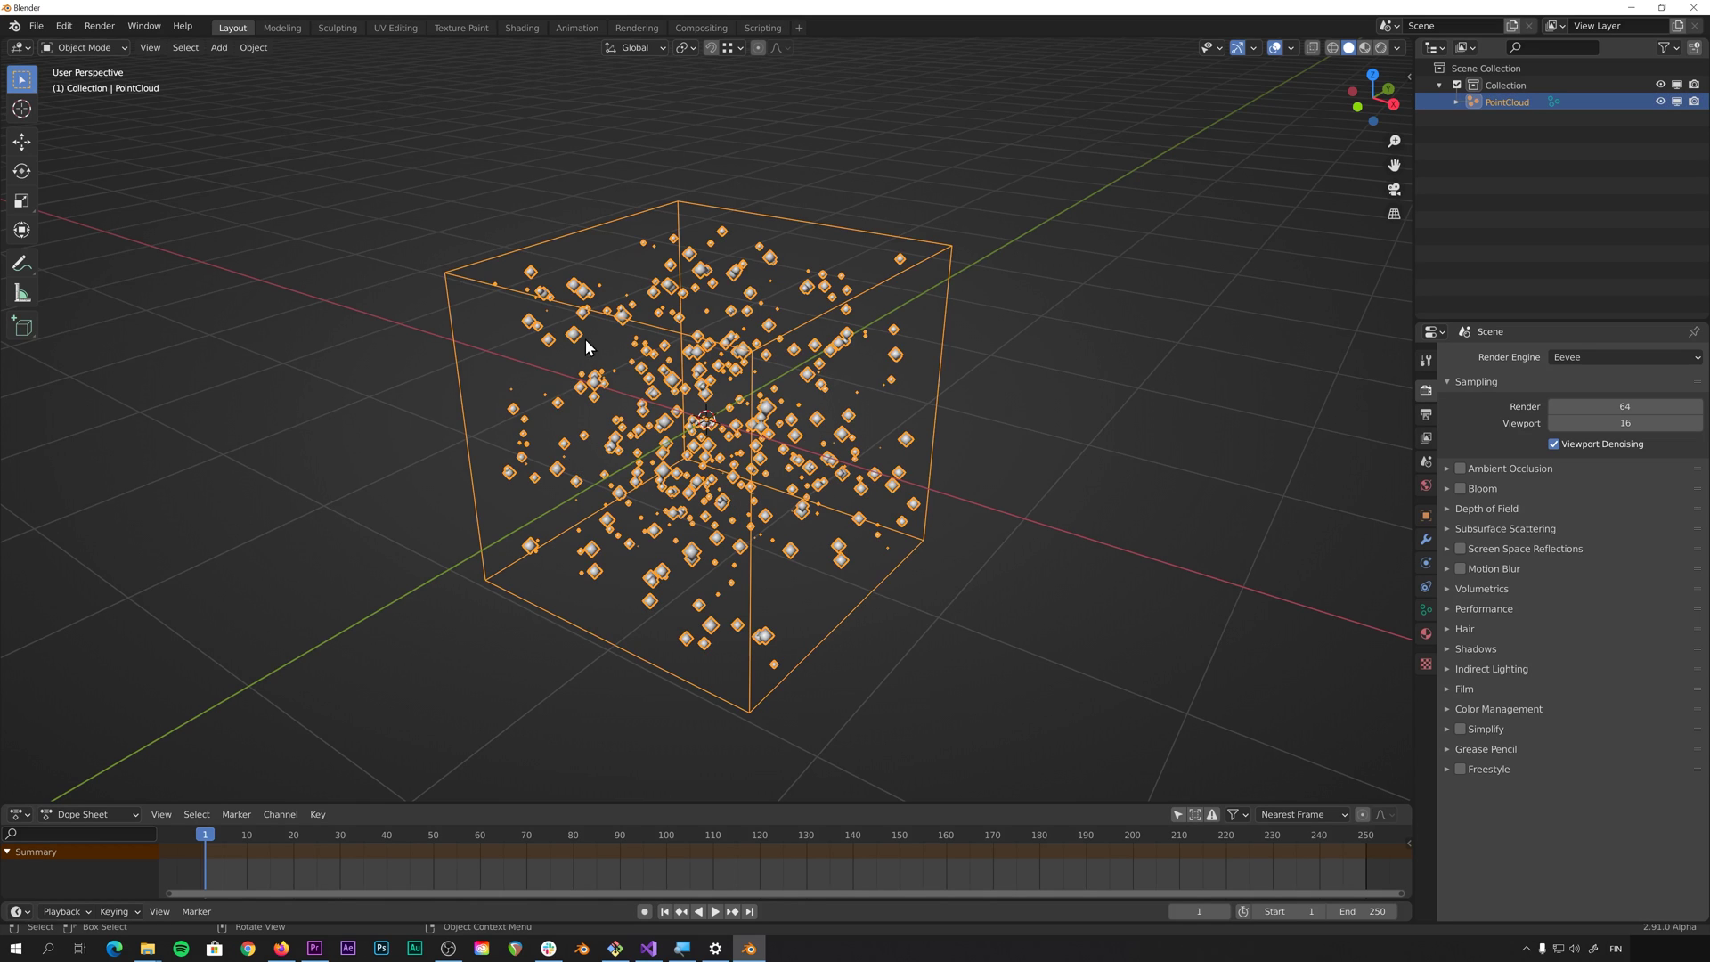
{"action": "middle_click_drag", "start_coordinate": [830, 376], "coordinate": [762, 392]}
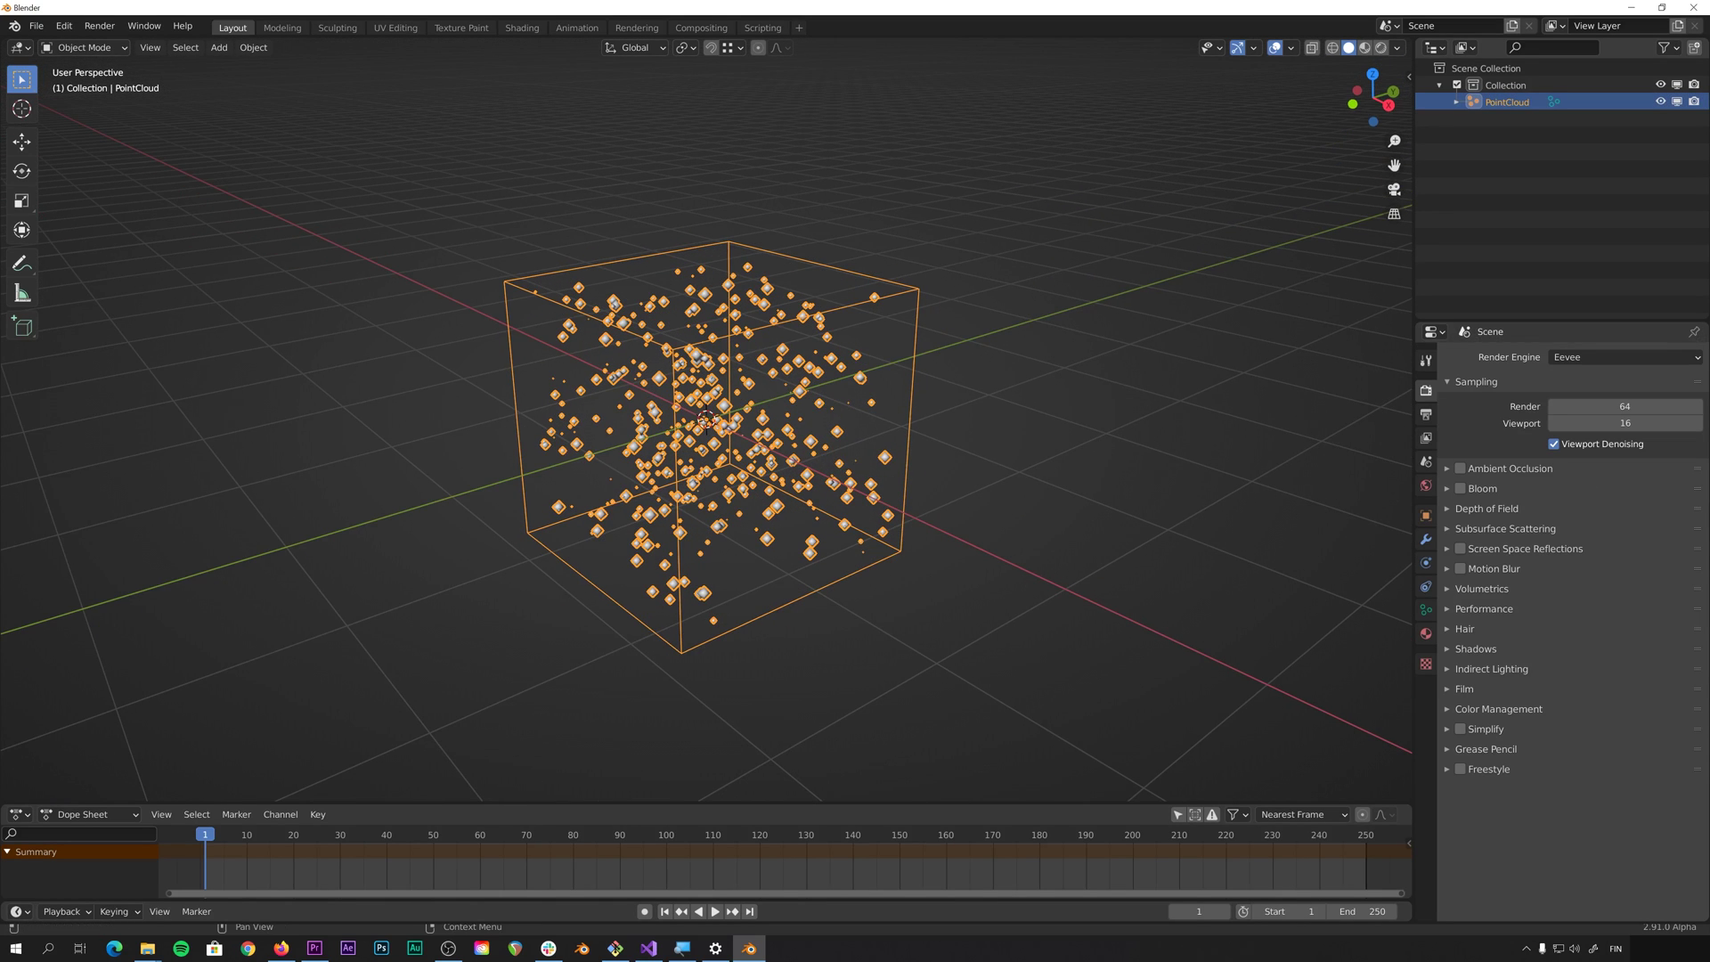
{"action": "left_click", "coordinate": [1425, 538]}
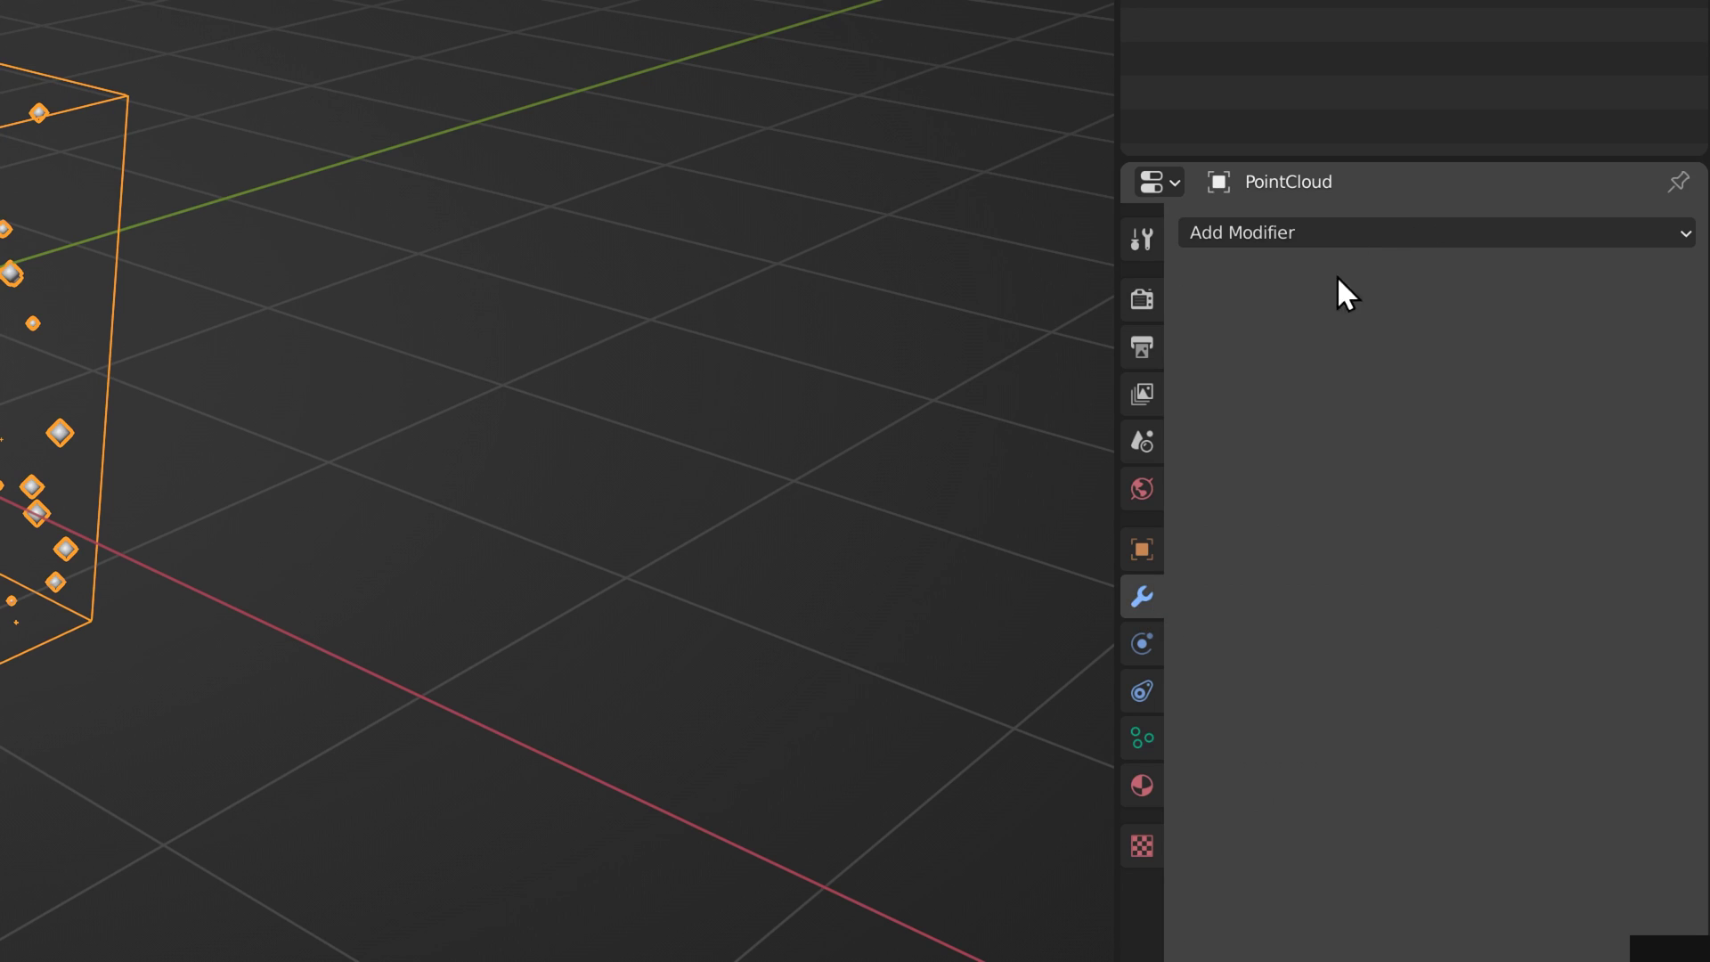
{"action": "left_click", "coordinate": [1350, 230]}
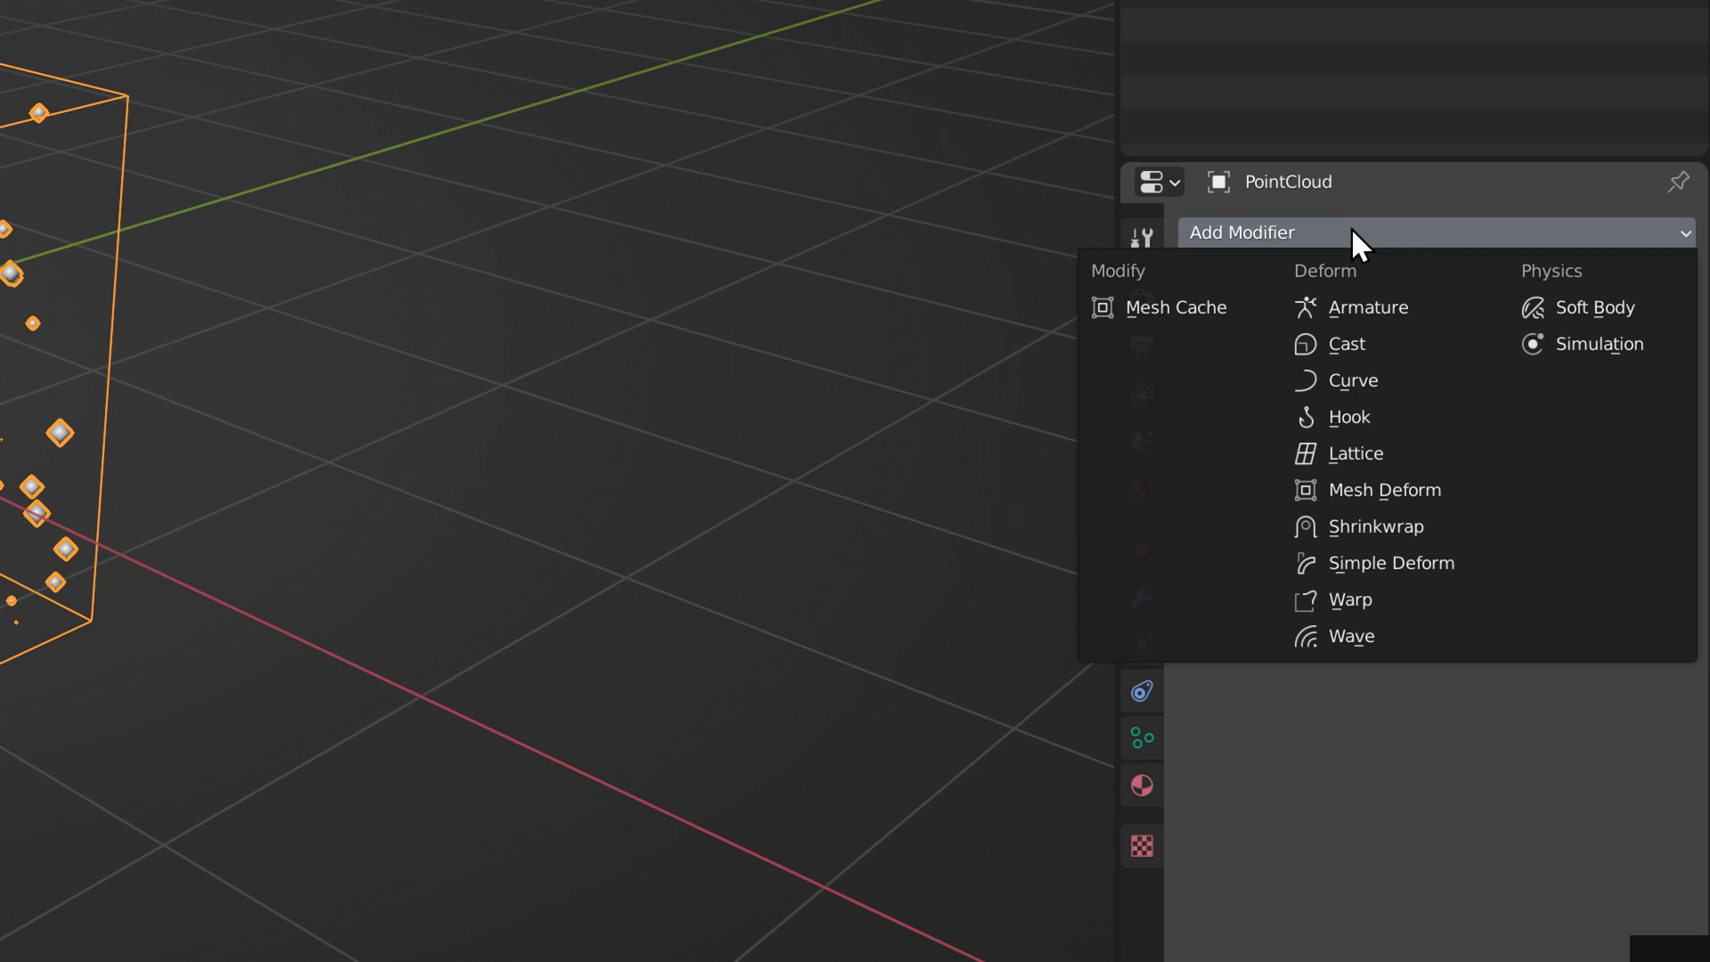
{"action": "left_click", "coordinate": [1584, 346]}
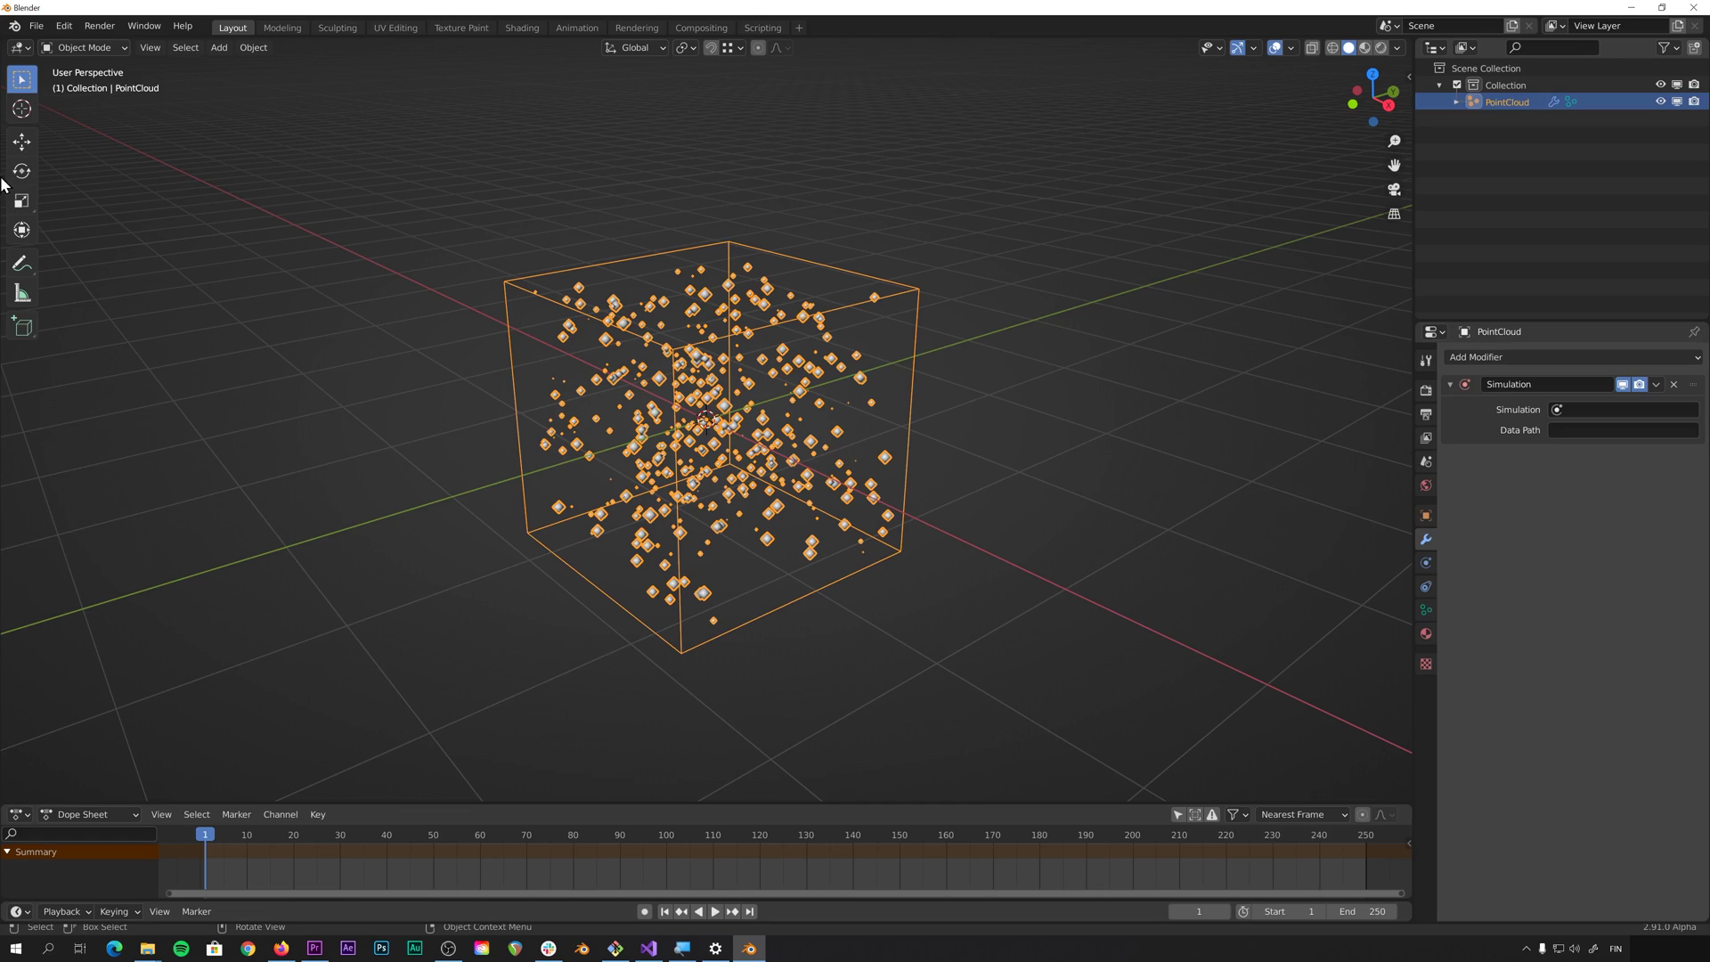
Split off a Simulation Editor above the 3D viewport and create a new simulation in it.
{"action": "left_click_drag", "start_coordinate": [5, 40], "coordinate": [4, 343]}
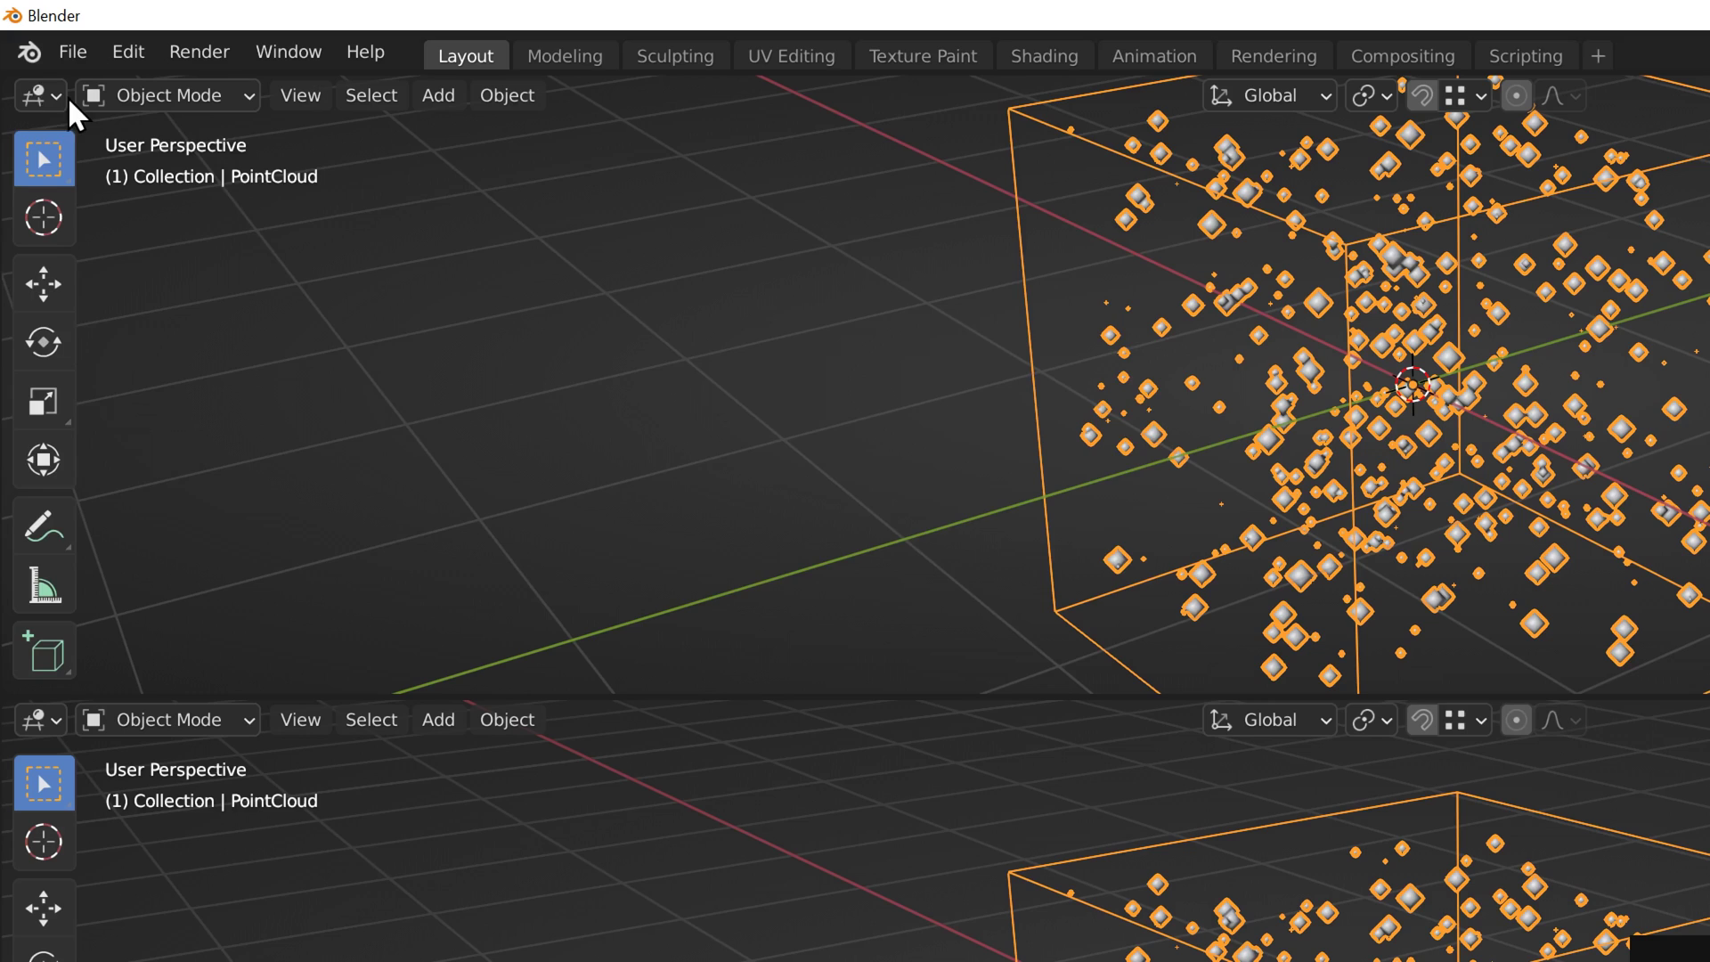
{"action": "left_click", "coordinate": [38, 95]}
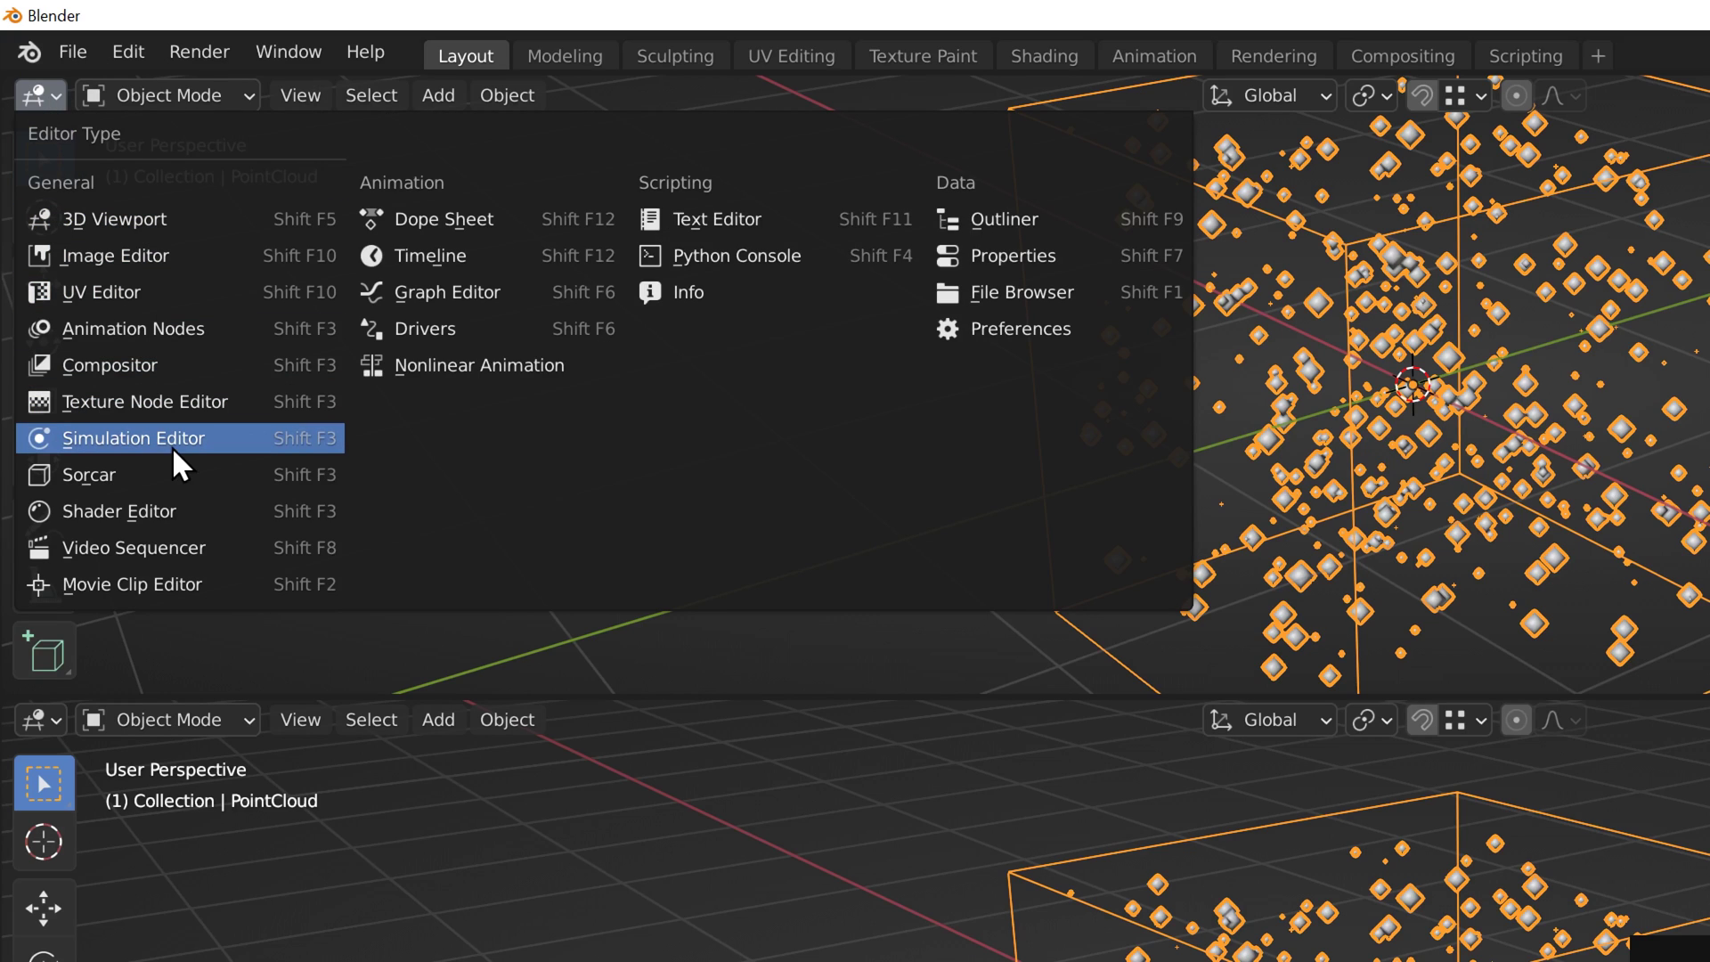
{"action": "left_click", "coordinate": [126, 437]}
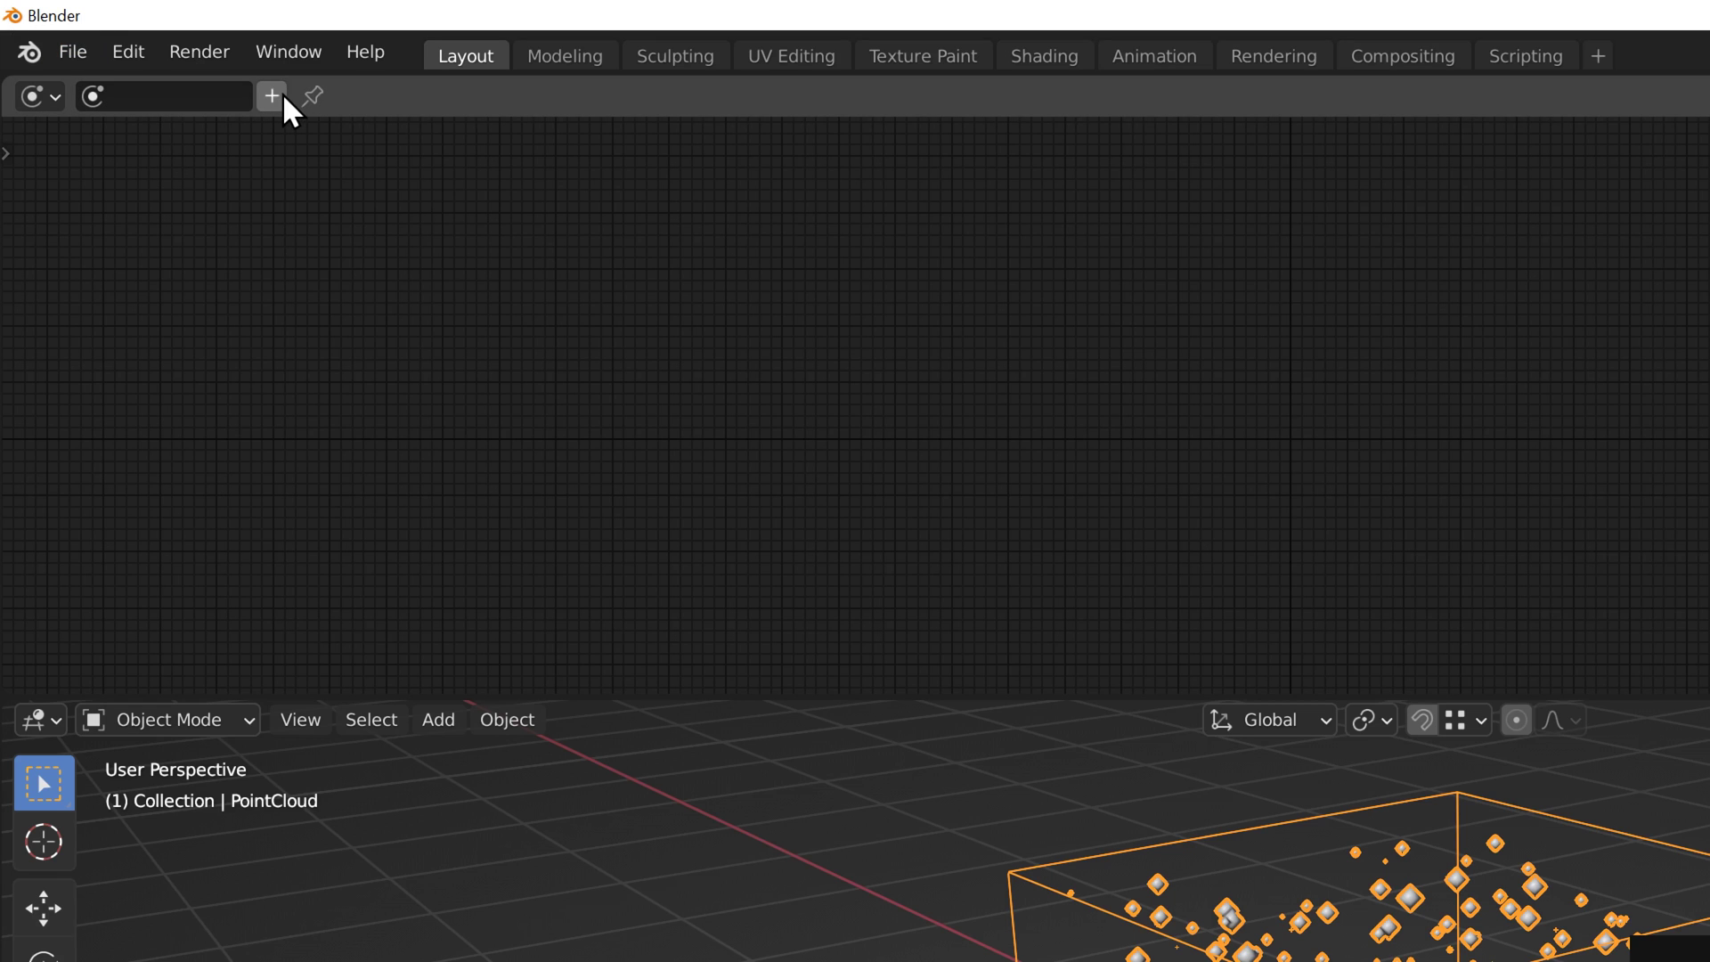
{"action": "left_click", "coordinate": [271, 95]}
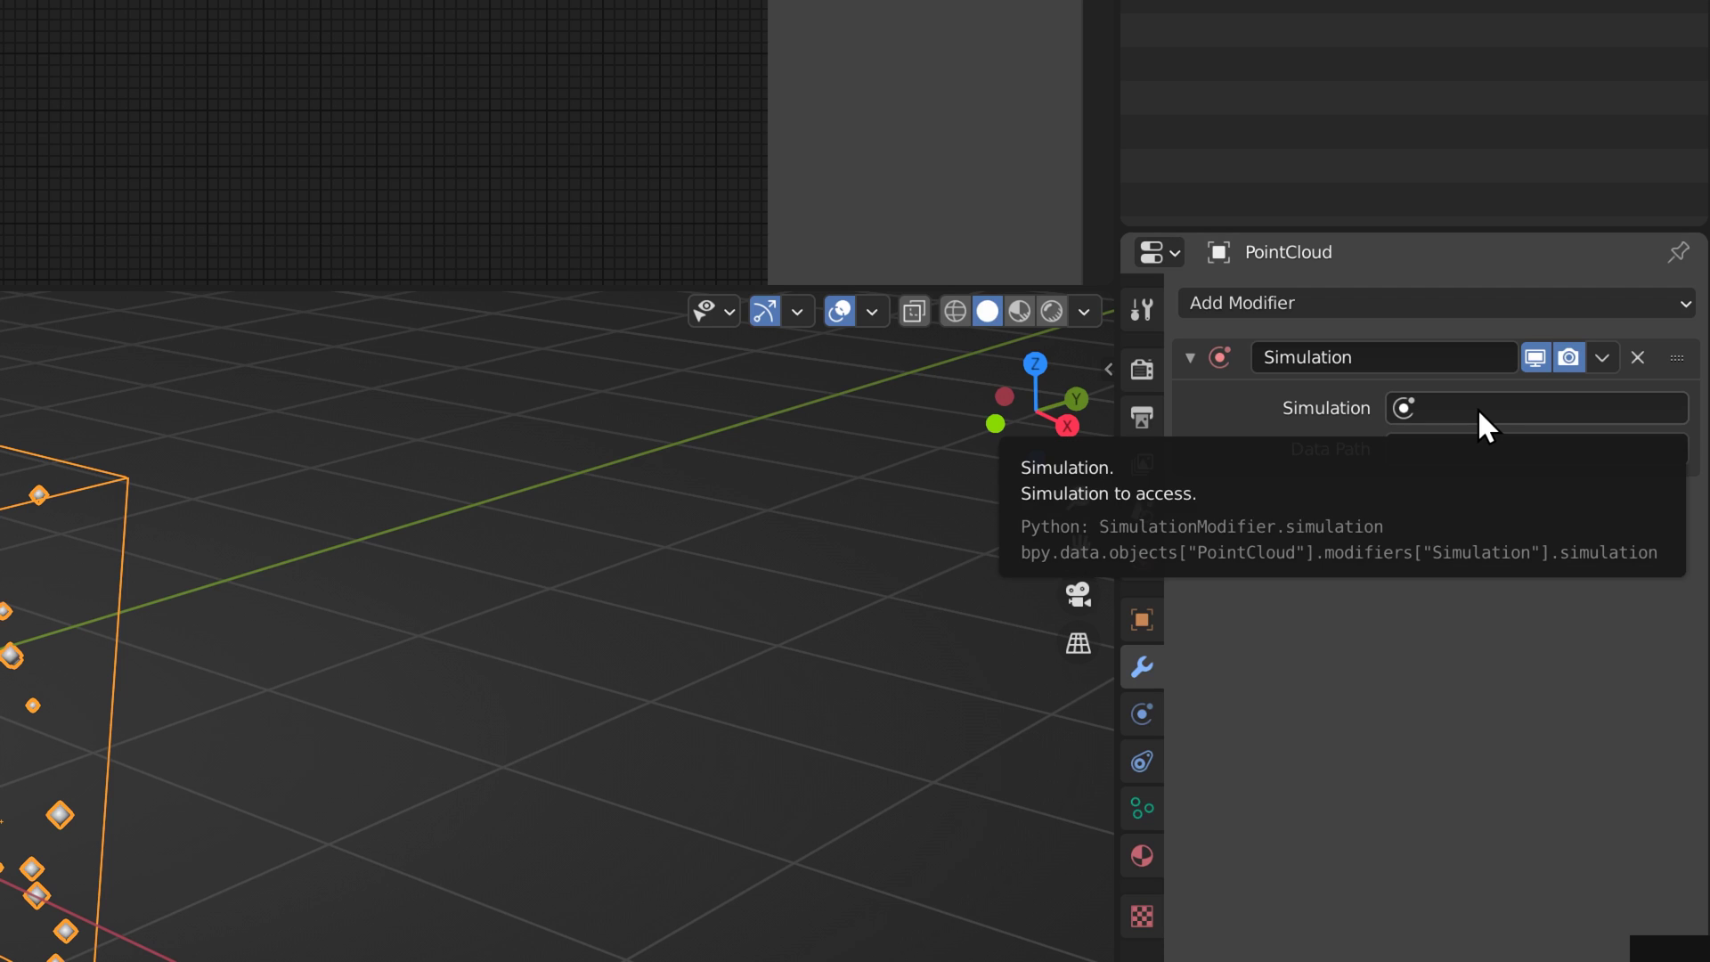
Assign the new simulation to the point cloud's Simulation modifier and play the animation.
{"action": "left_click", "coordinate": [1478, 408]}
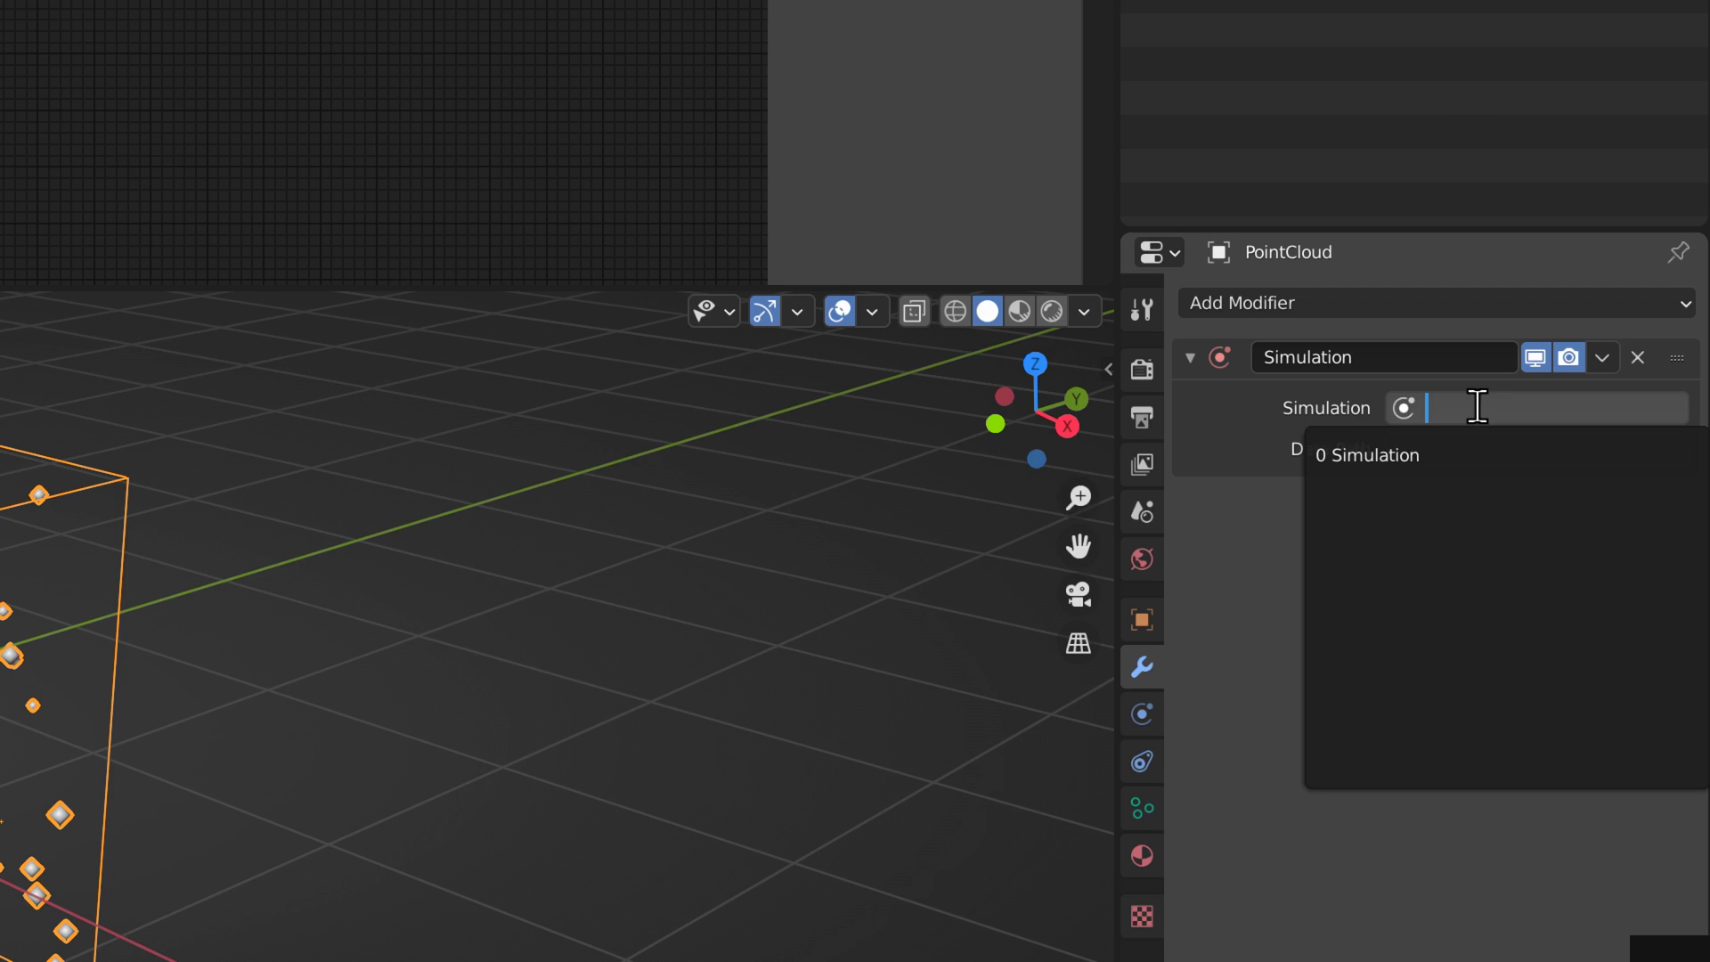
{"action": "left_click", "coordinate": [1403, 455]}
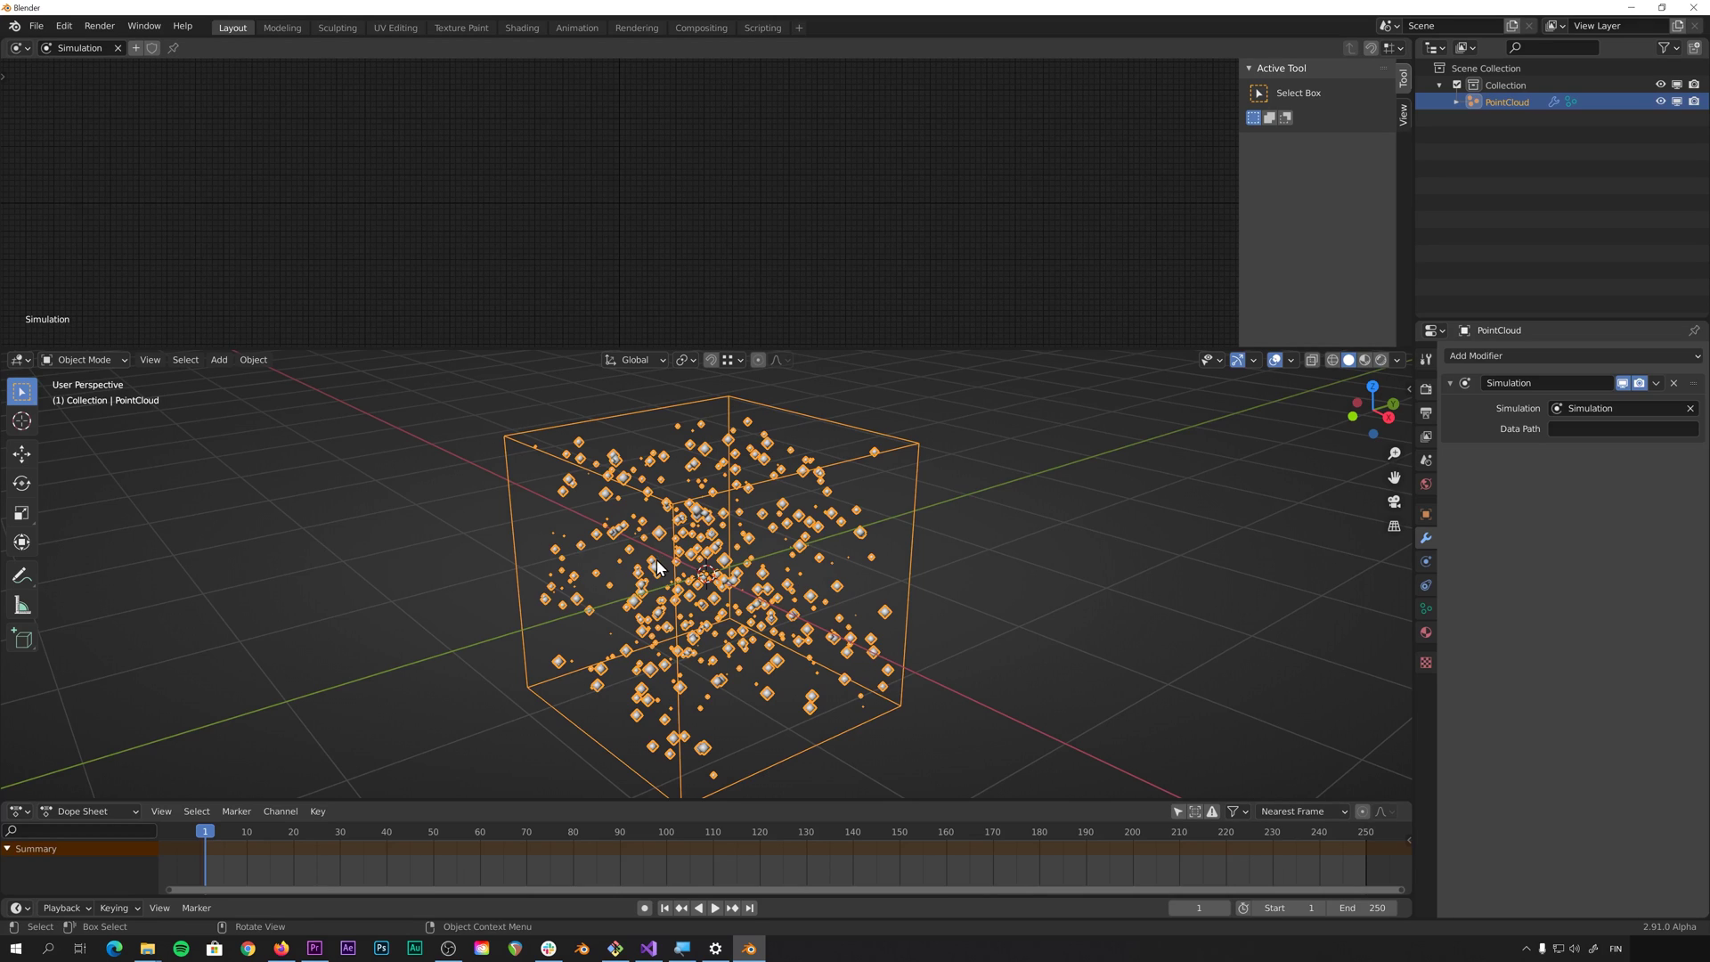
{"action": "key", "text": "space"}
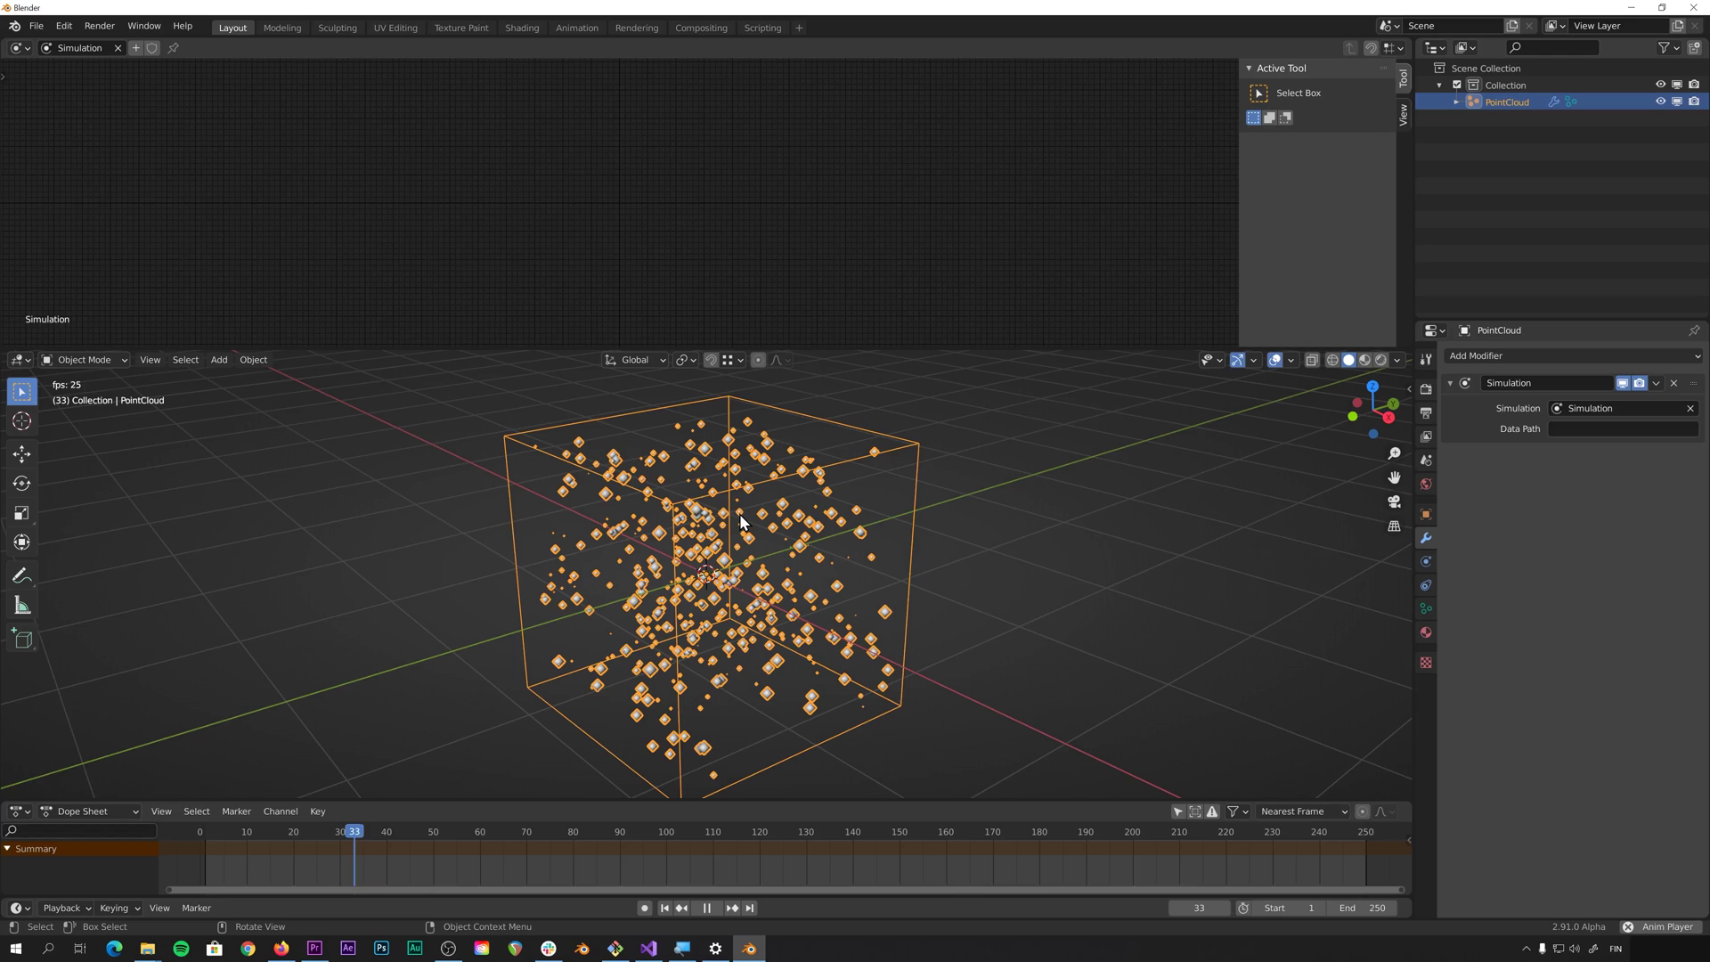
Stop the playback at frame 1 and add a Particle Simulation output node to the simulation's node tree.
{"action": "key", "text": "space"}
{"action": "left_click", "coordinate": [206, 834]}
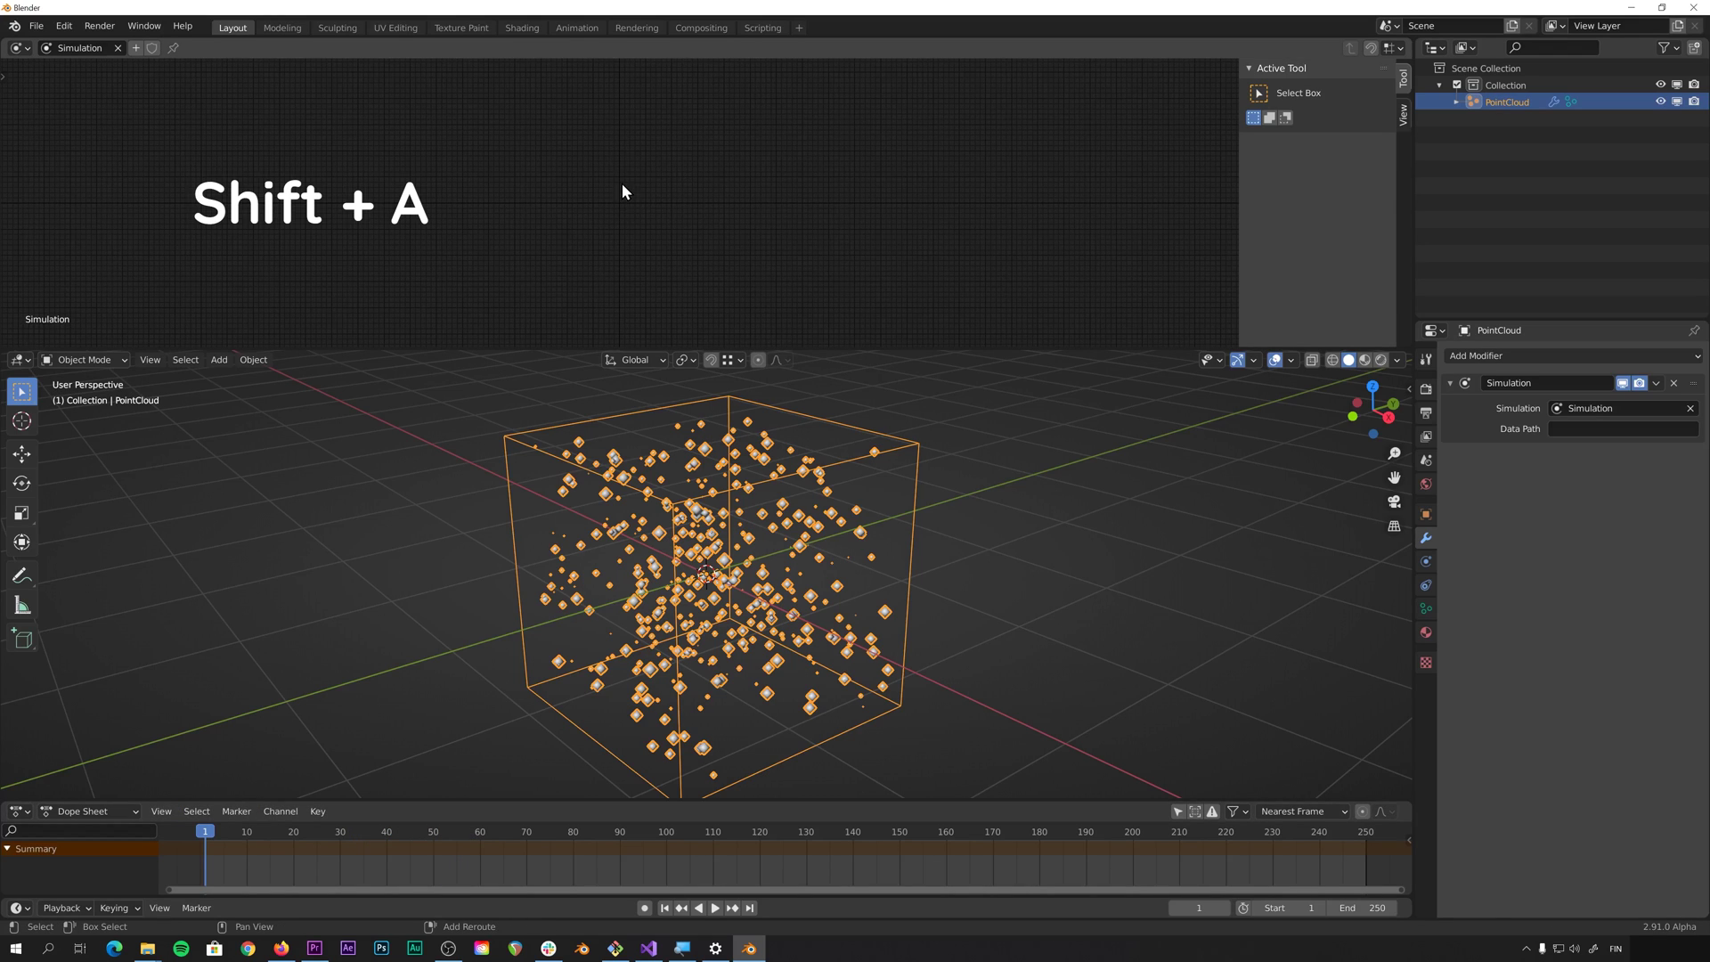
{"action": "key", "text": "shift+a"}
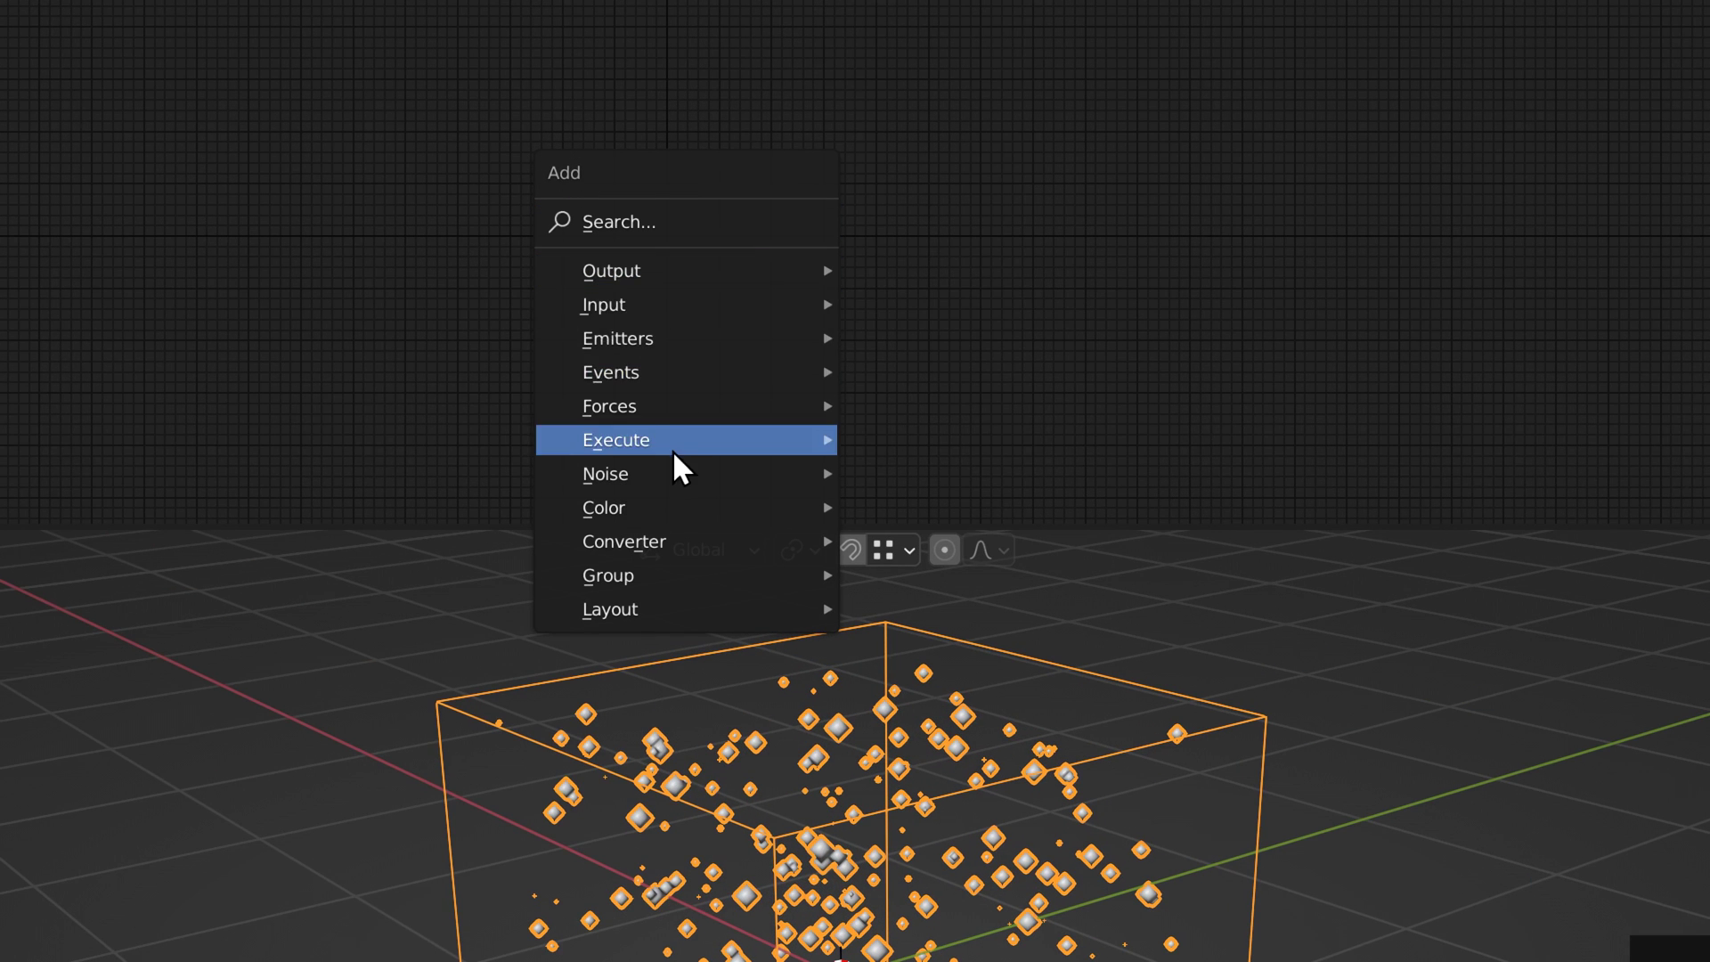
{"action": "mouse_move", "coordinate": [607, 233]}
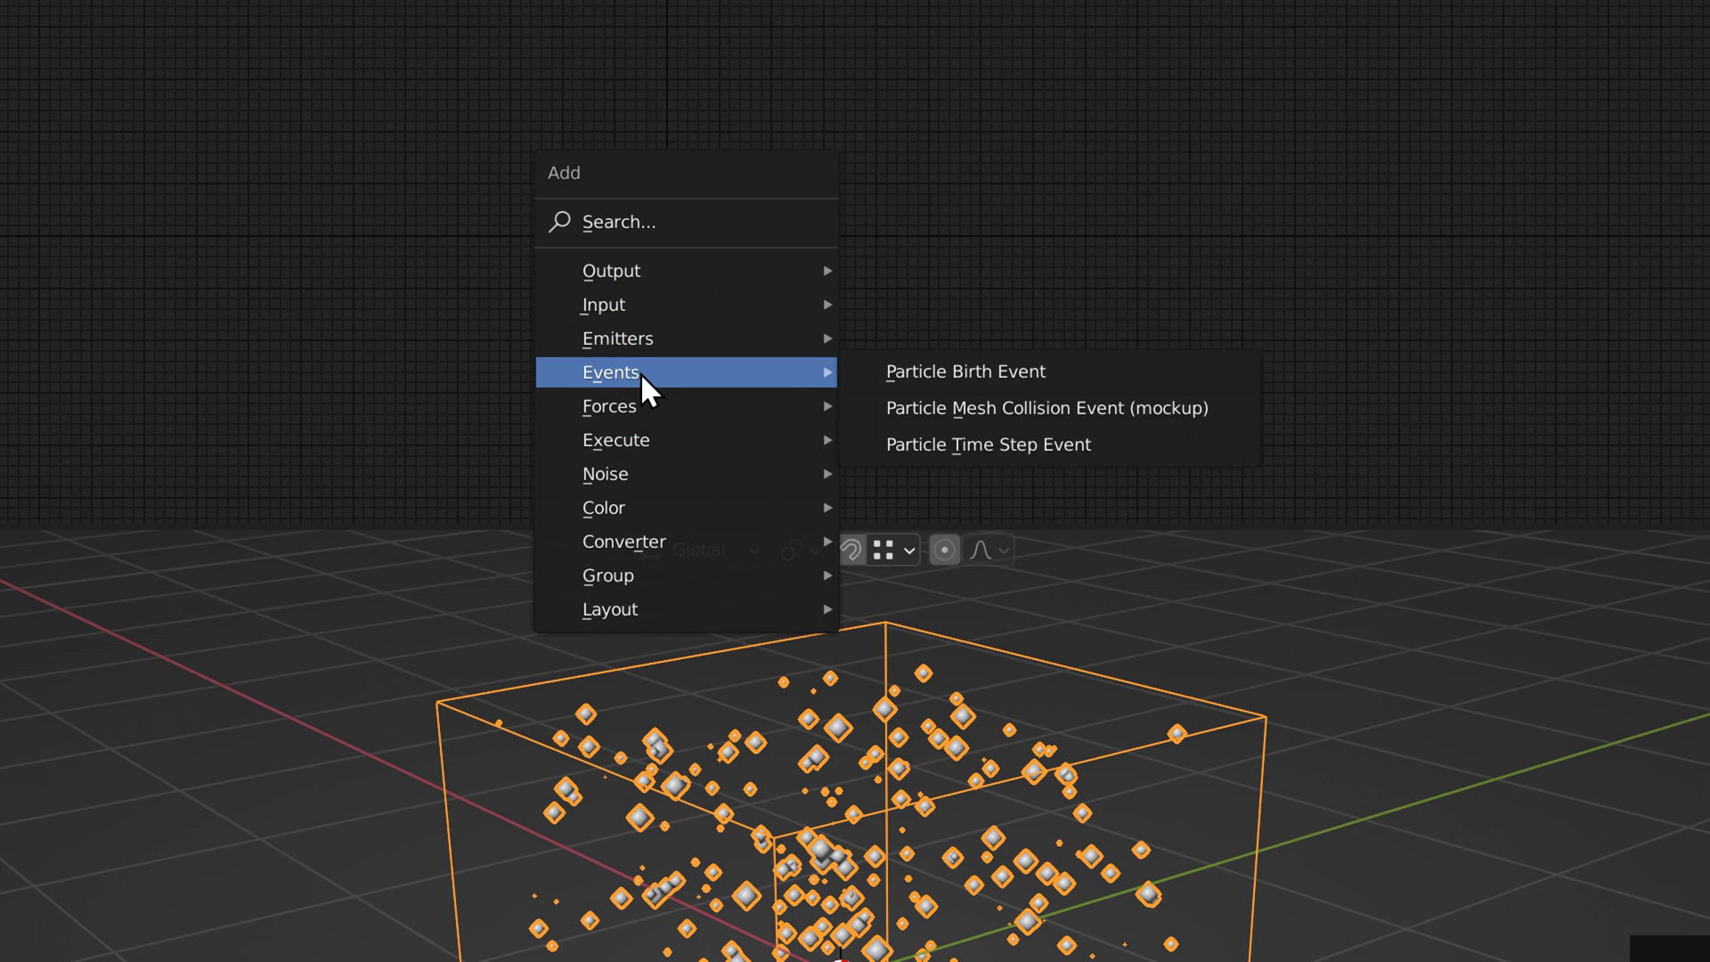
{"action": "mouse_move", "coordinate": [669, 463]}
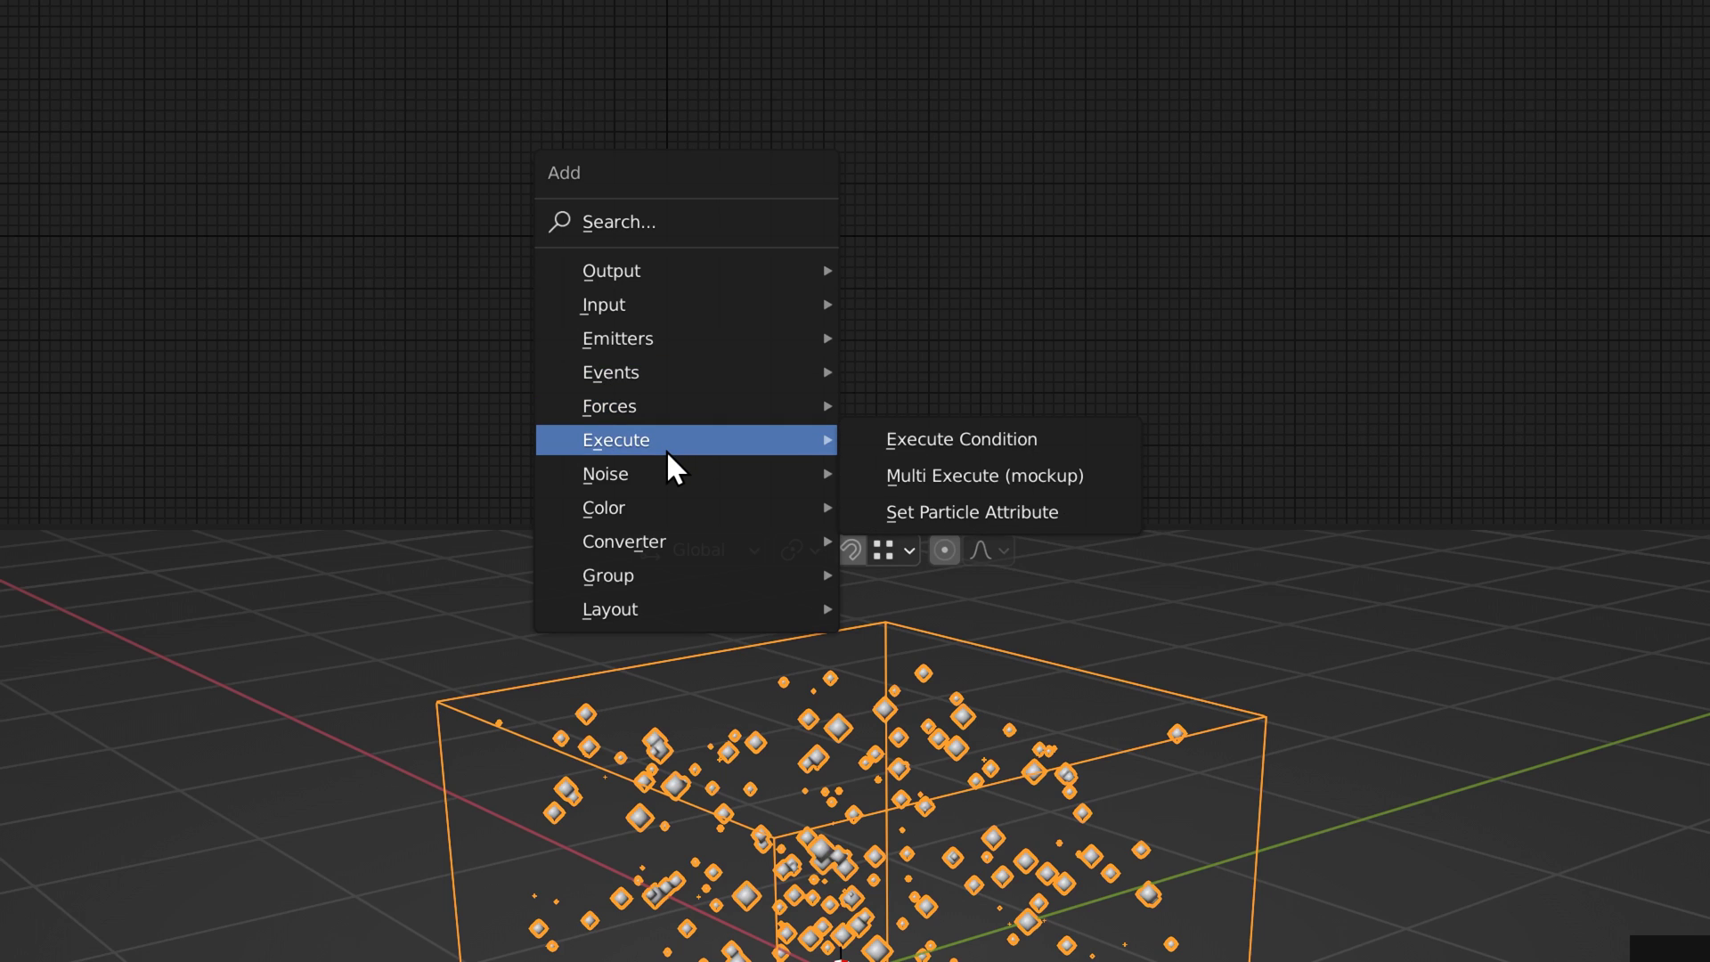
{"action": "mouse_move", "coordinate": [662, 267]}
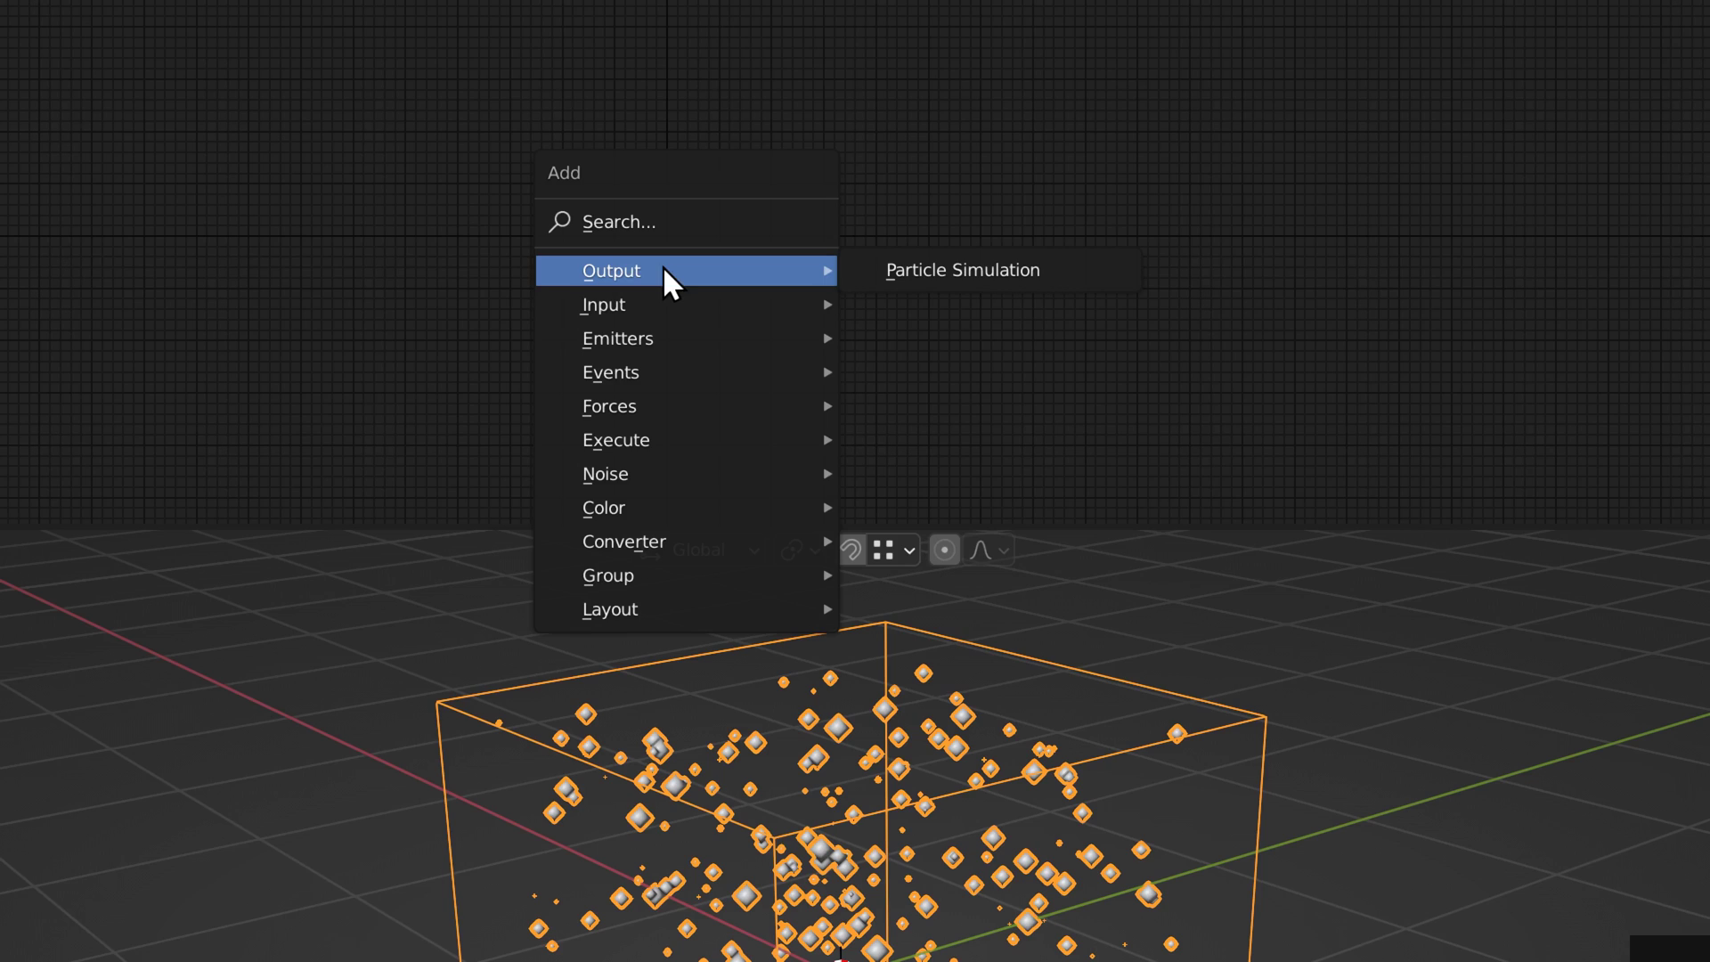
{"action": "left_click", "coordinate": [923, 267]}
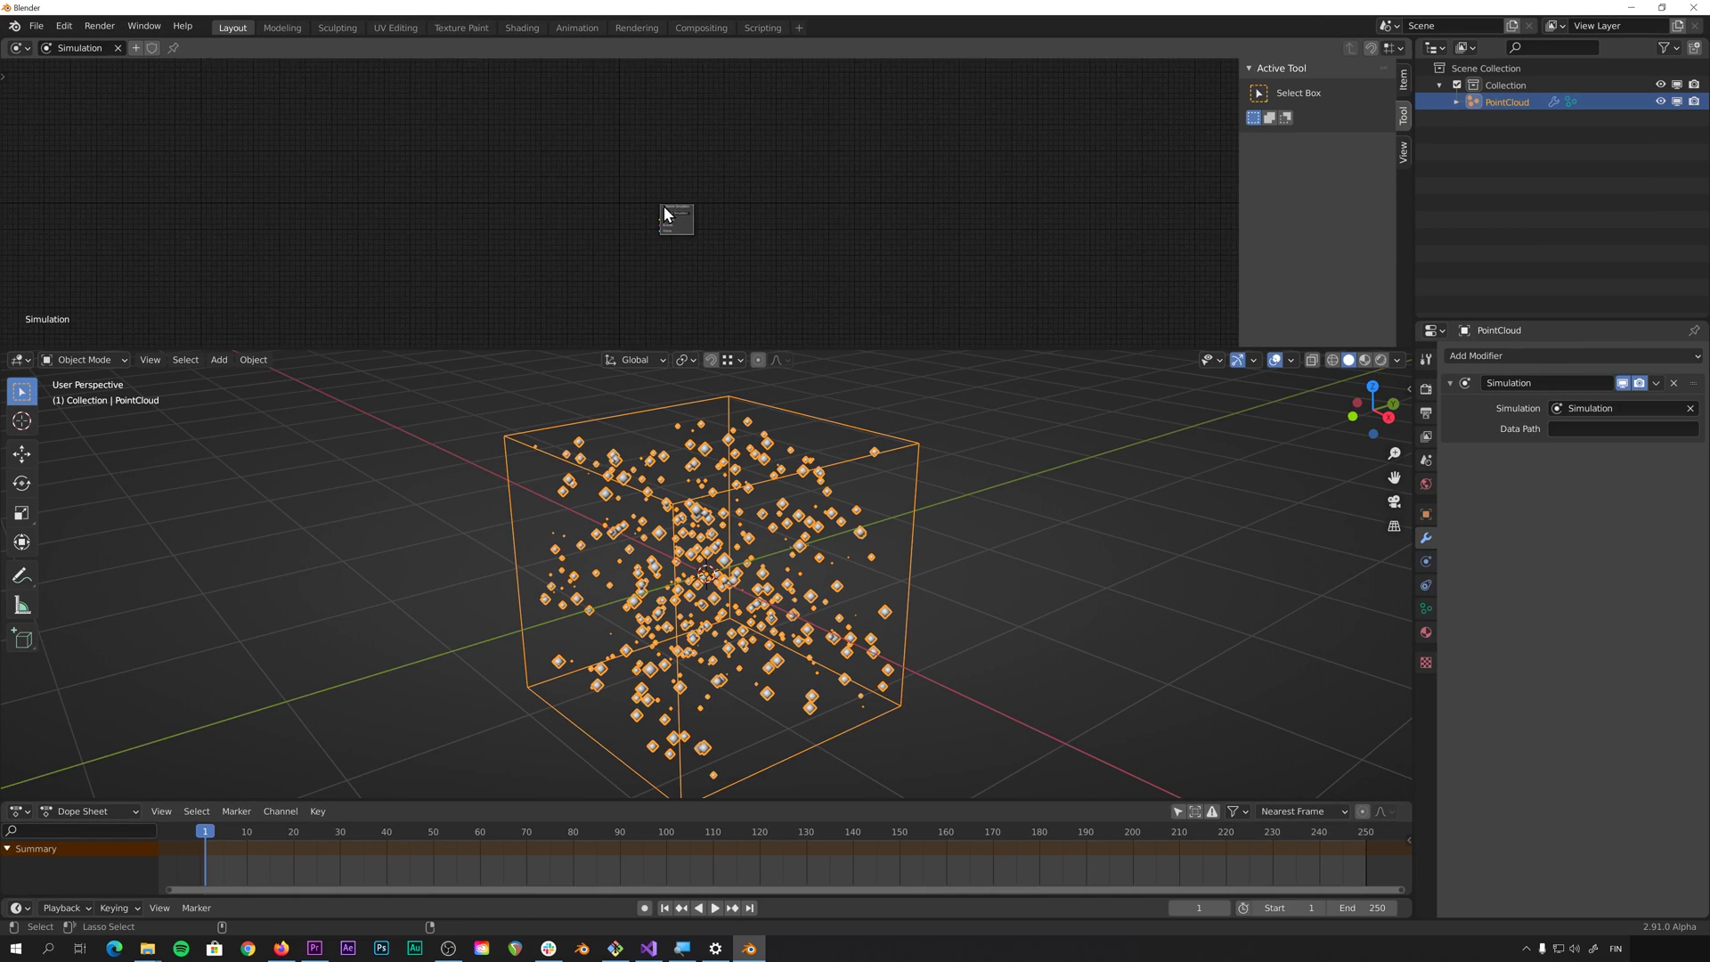
{"action": "scroll", "coordinate": [775, 254], "scroll_direction": "up", "scroll_amount": 6}
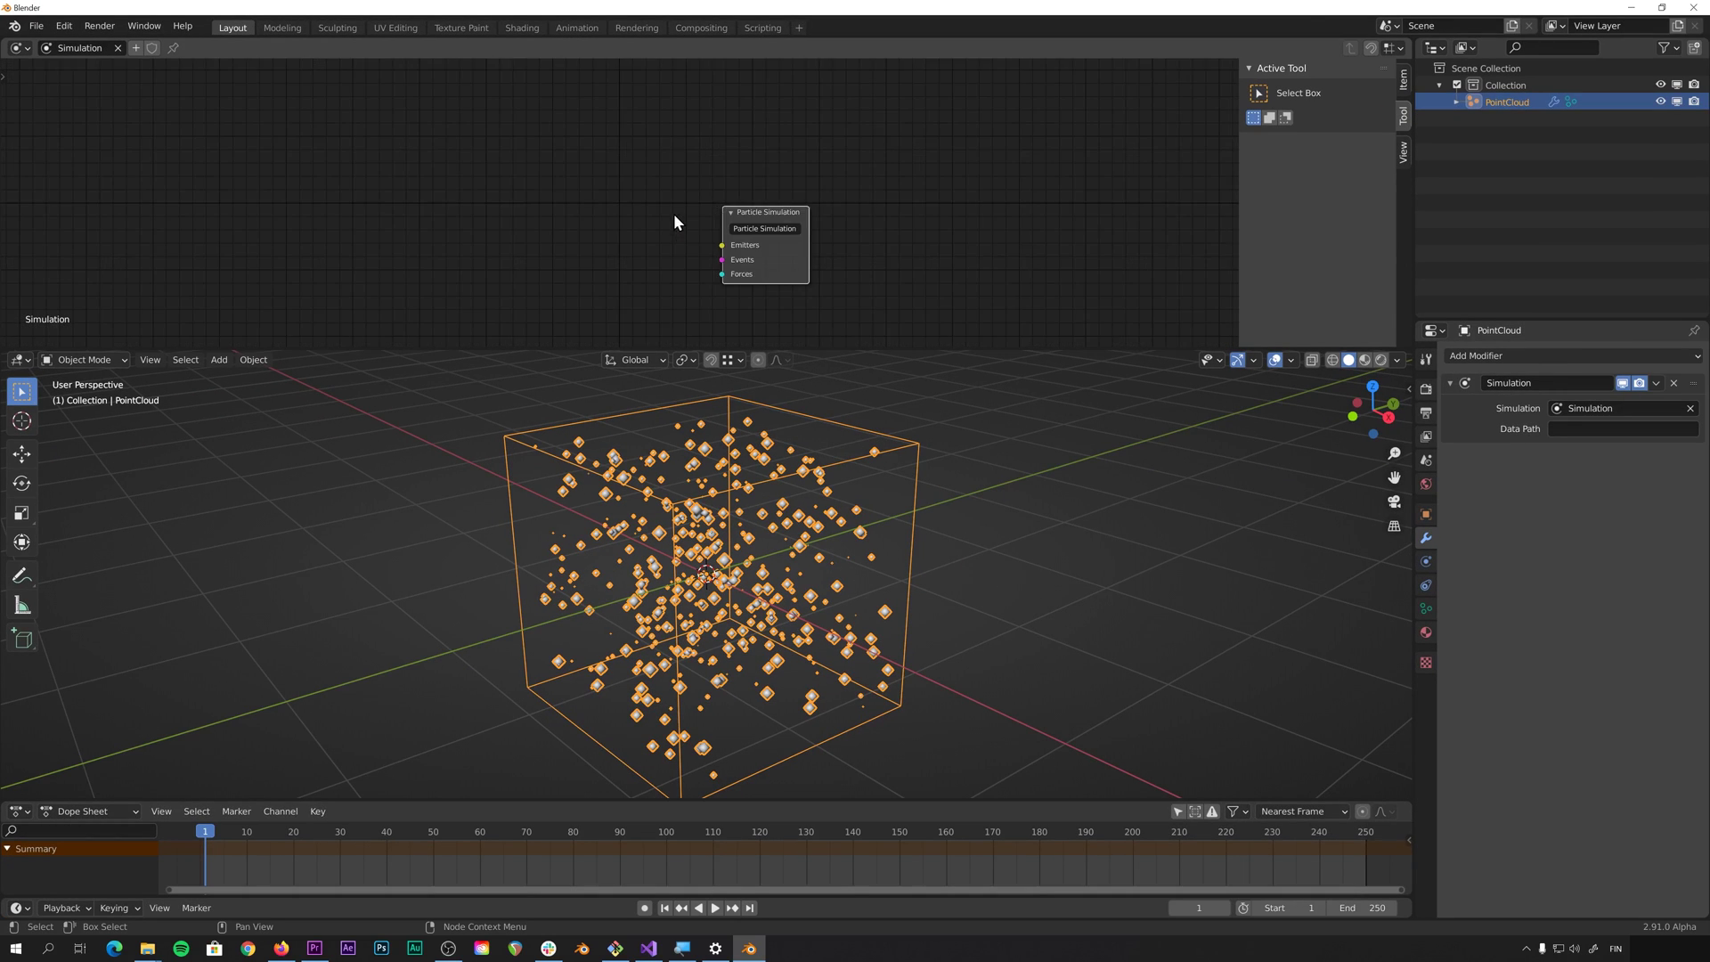
{"action": "middle_click_drag", "start_coordinate": [806, 267], "coordinate": [773, 249]}
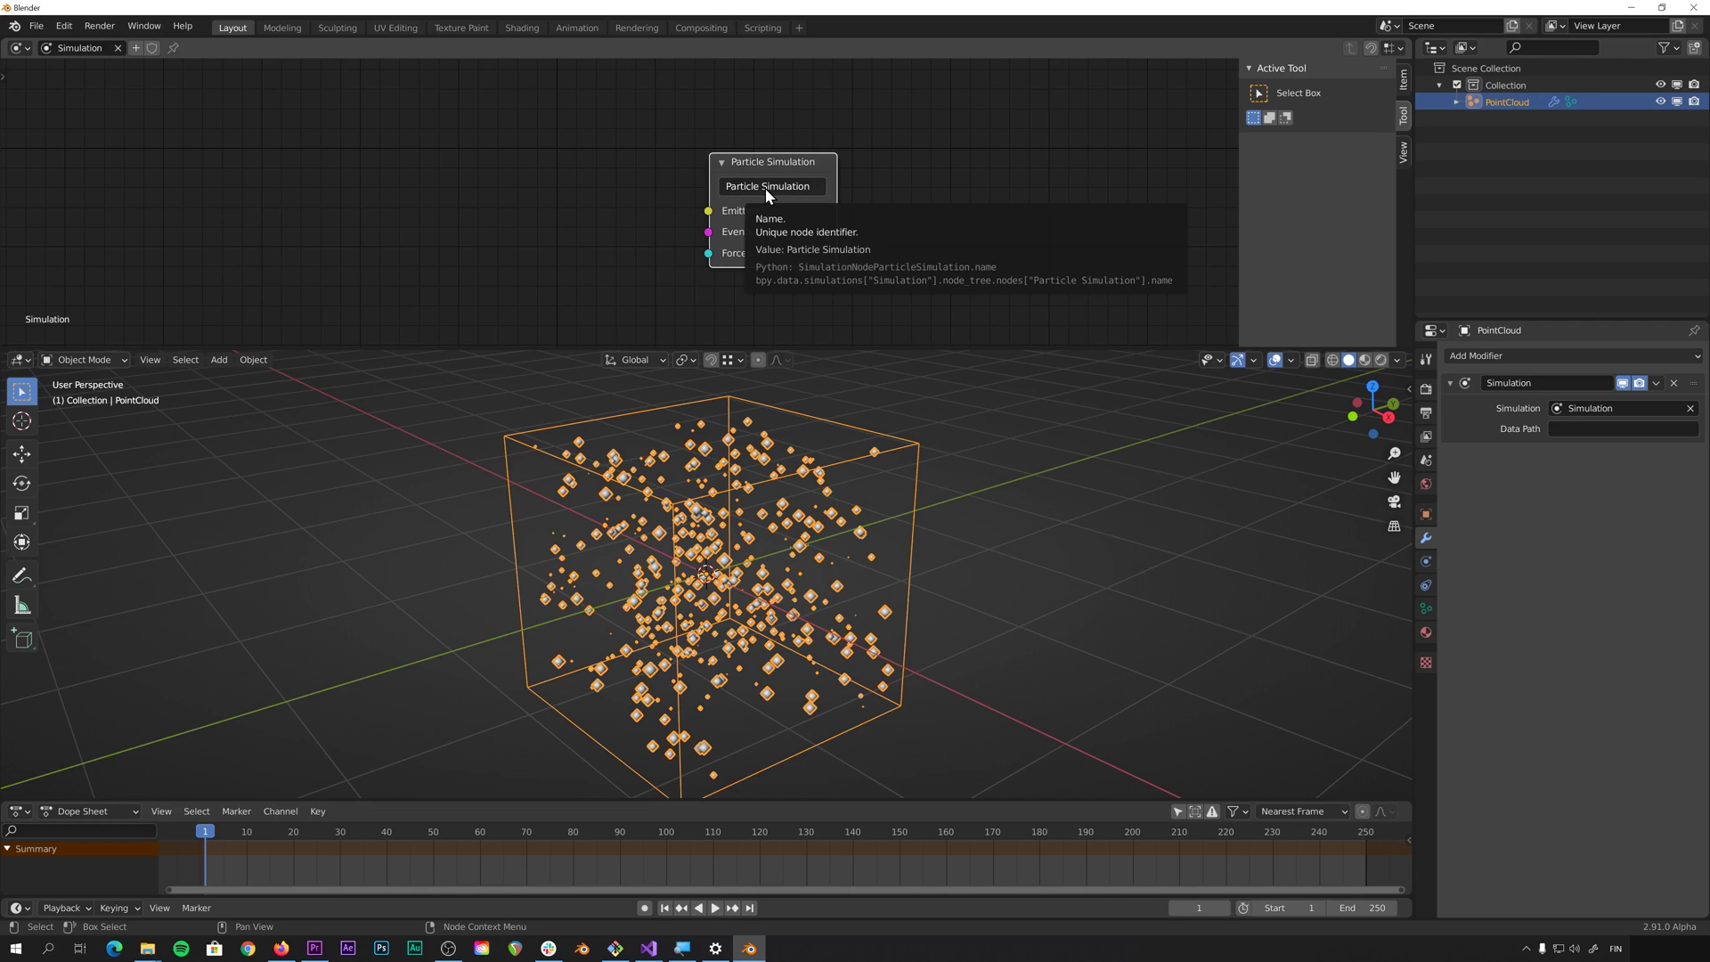
Copy the Particle Simulation node's name into the Data Path of the point cloud's Simulation modifier.
{"action": "key", "text": "ctrl+c"}
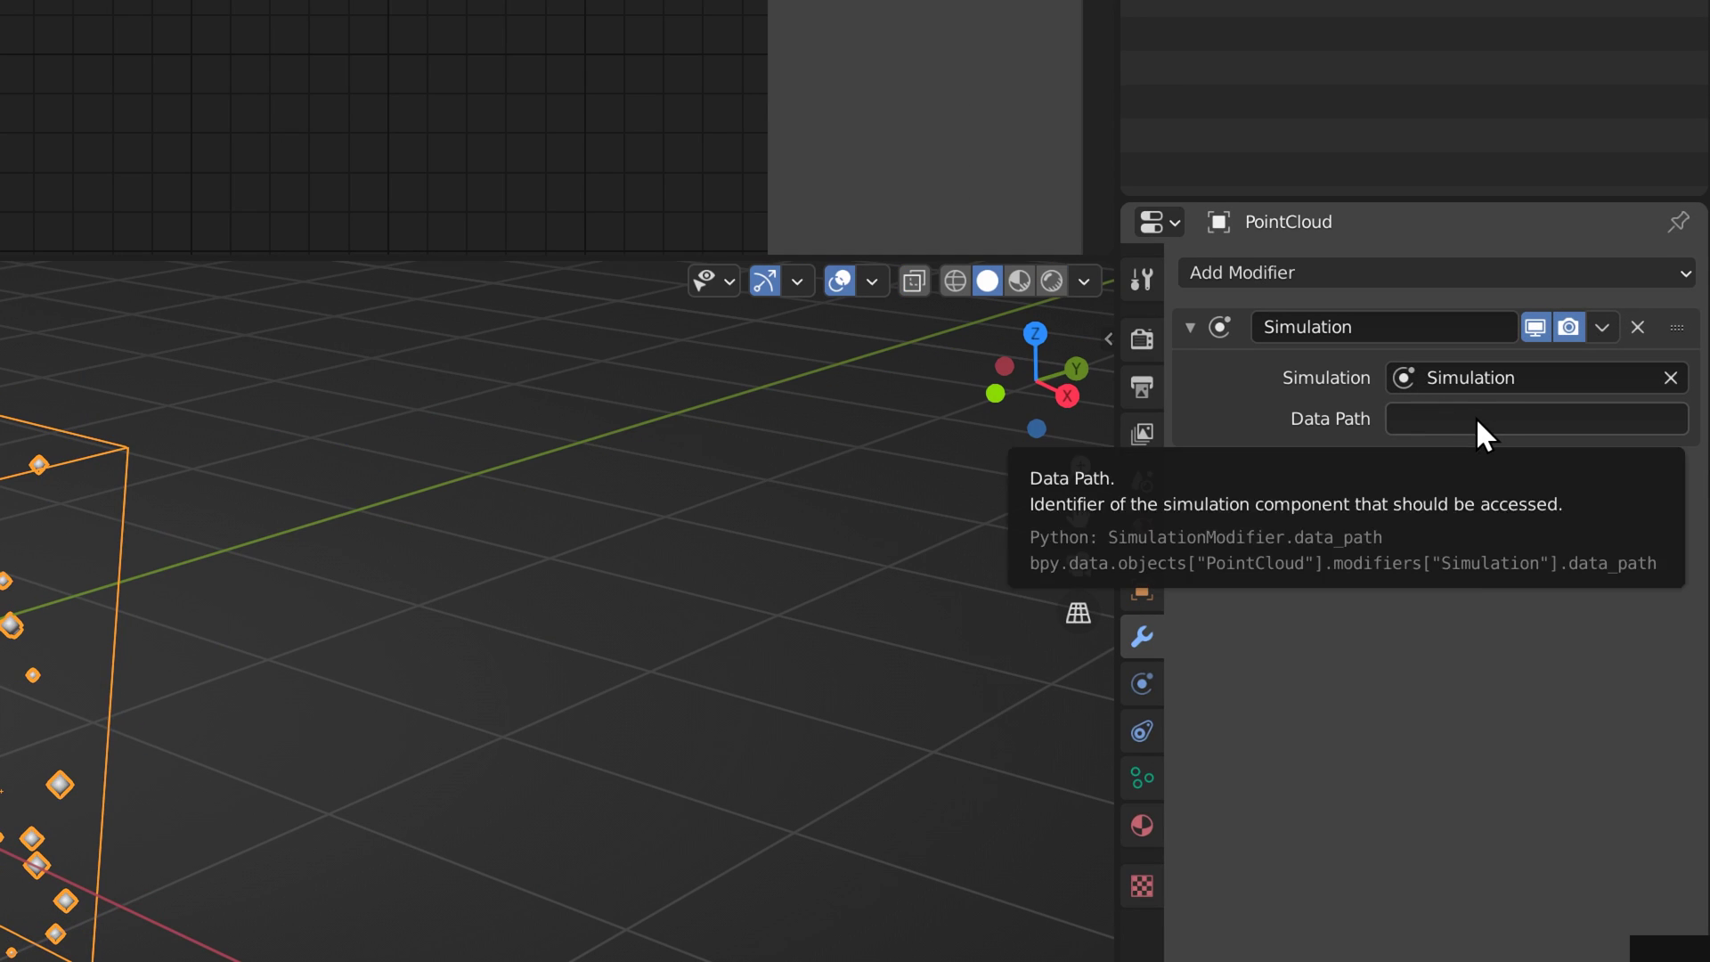
{"action": "key", "text": "ctrl+v"}
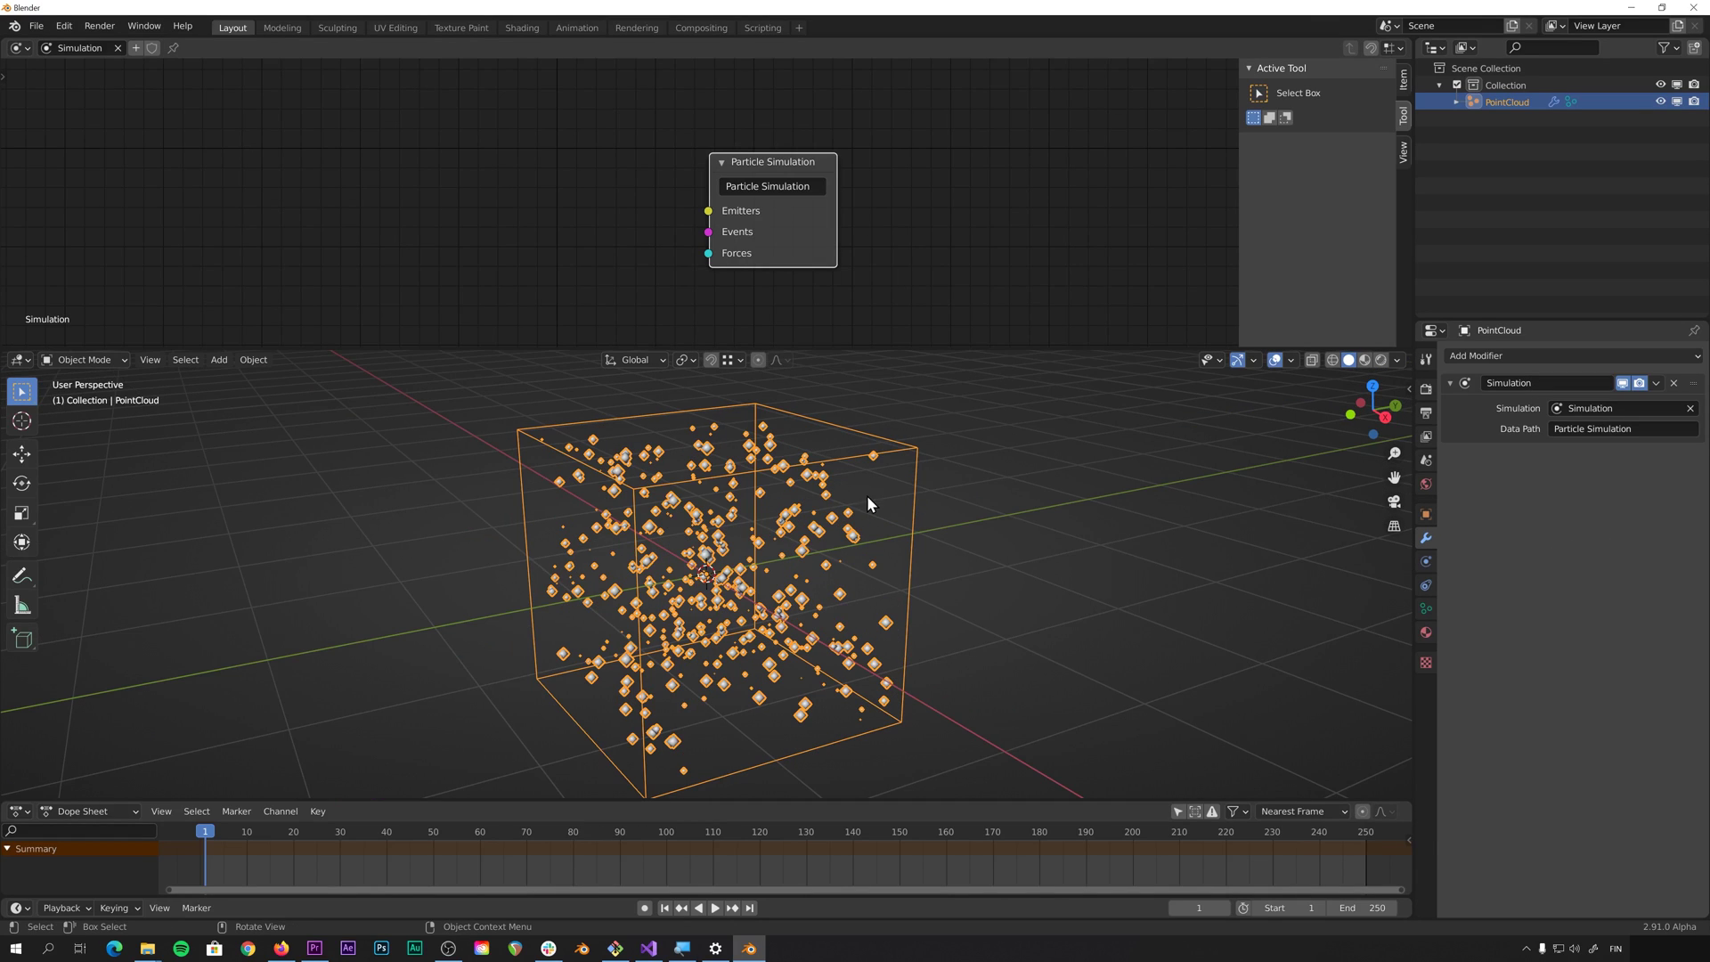
{"action": "middle_click_drag", "start_coordinate": [1024, 579], "coordinate": [926, 579]}
{"action": "scroll", "coordinate": [582, 199], "scroll_direction": "down", "scroll_amount": 2}
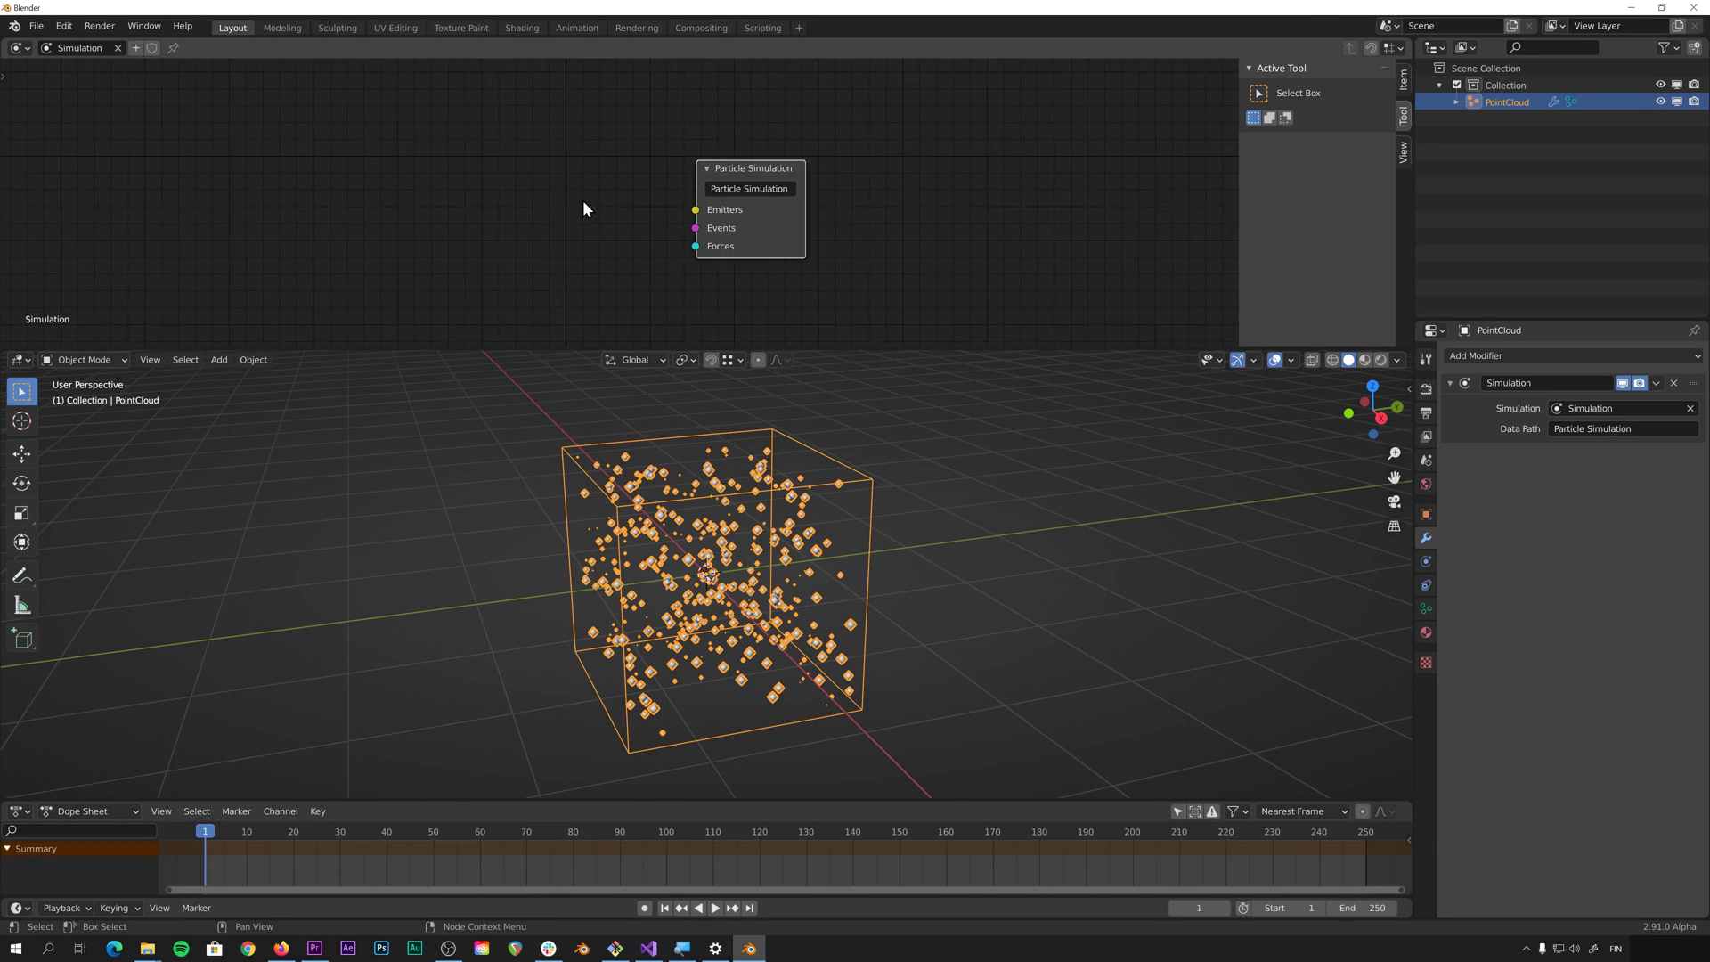
Add a Particle Mesh Emitter node and place it beside the input side of the Particle Simulation node.
{"action": "middle_click_drag", "start_coordinate": [582, 199], "coordinate": [751, 176]}
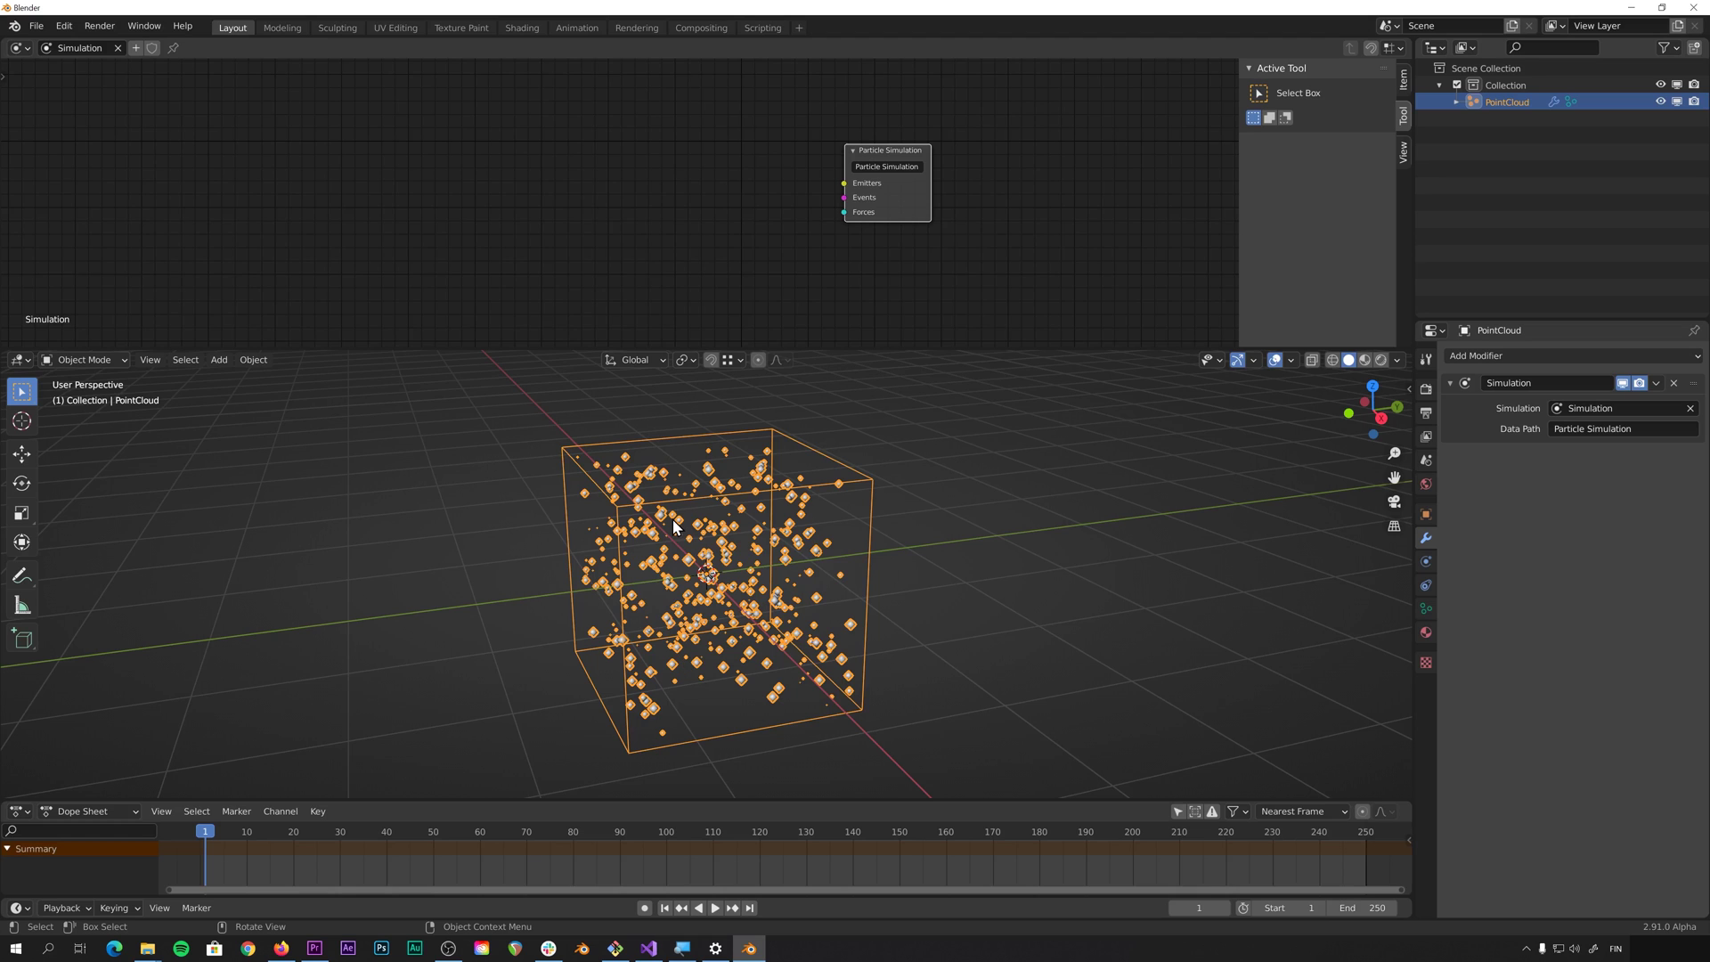
{"action": "scroll", "coordinate": [979, 182], "scroll_direction": "up", "scroll_amount": 2}
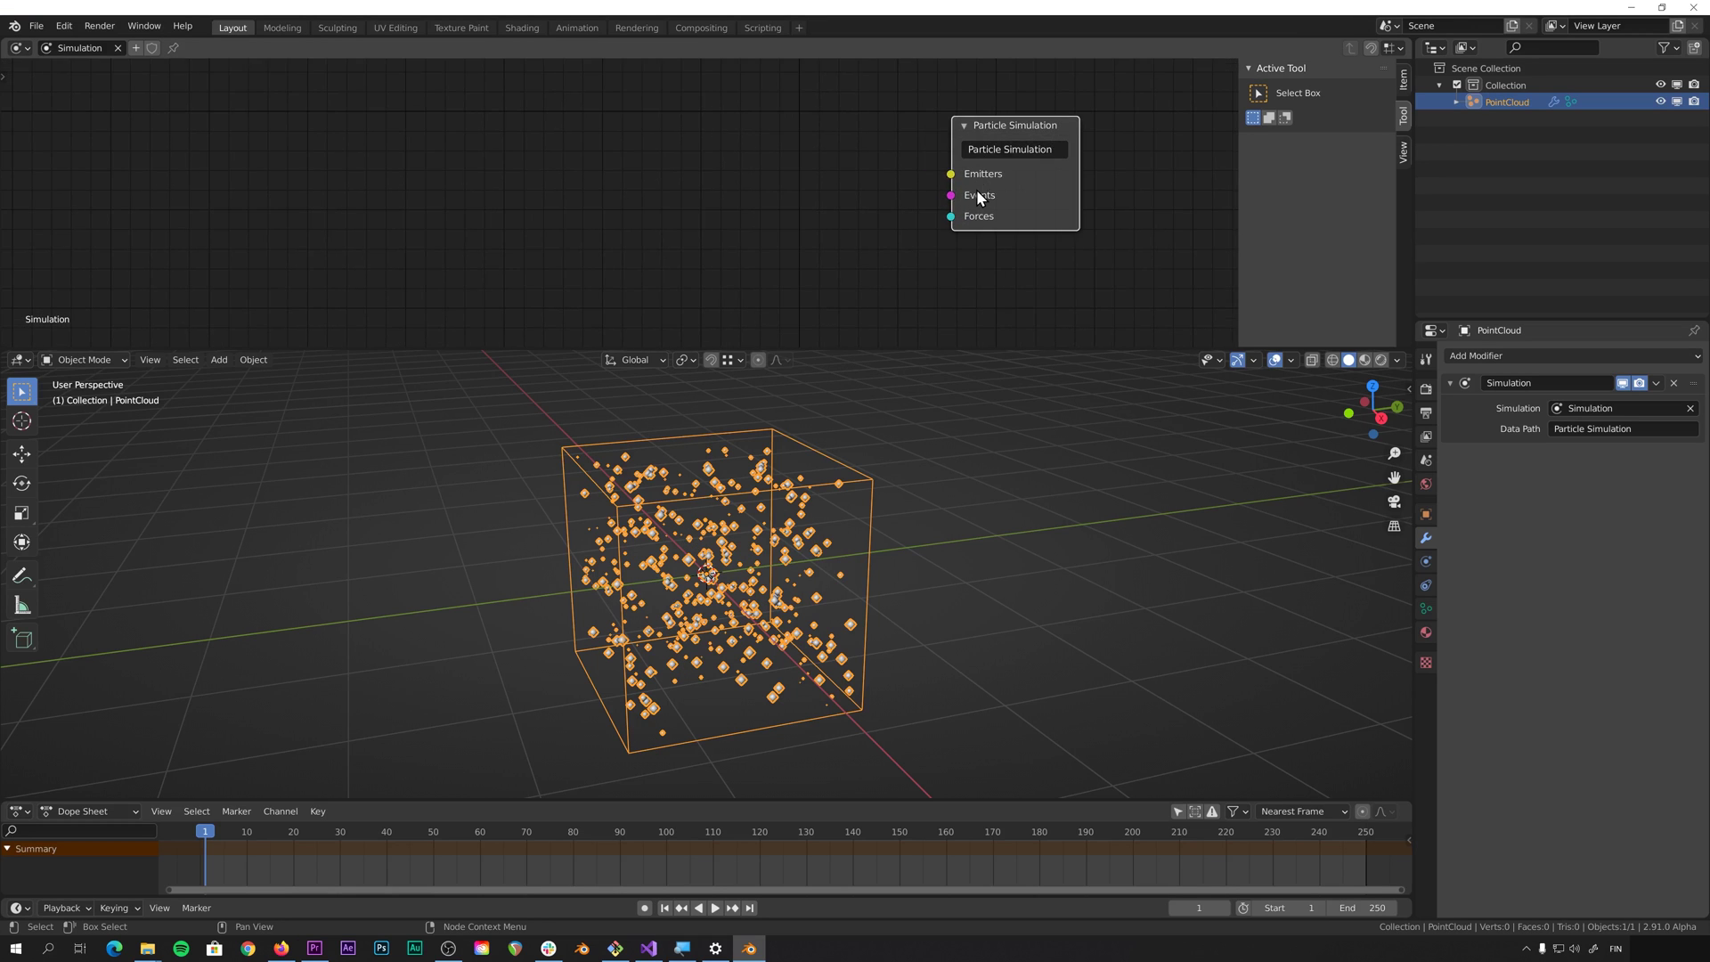
{"action": "middle_click_drag", "start_coordinate": [980, 182], "coordinate": [694, 164]}
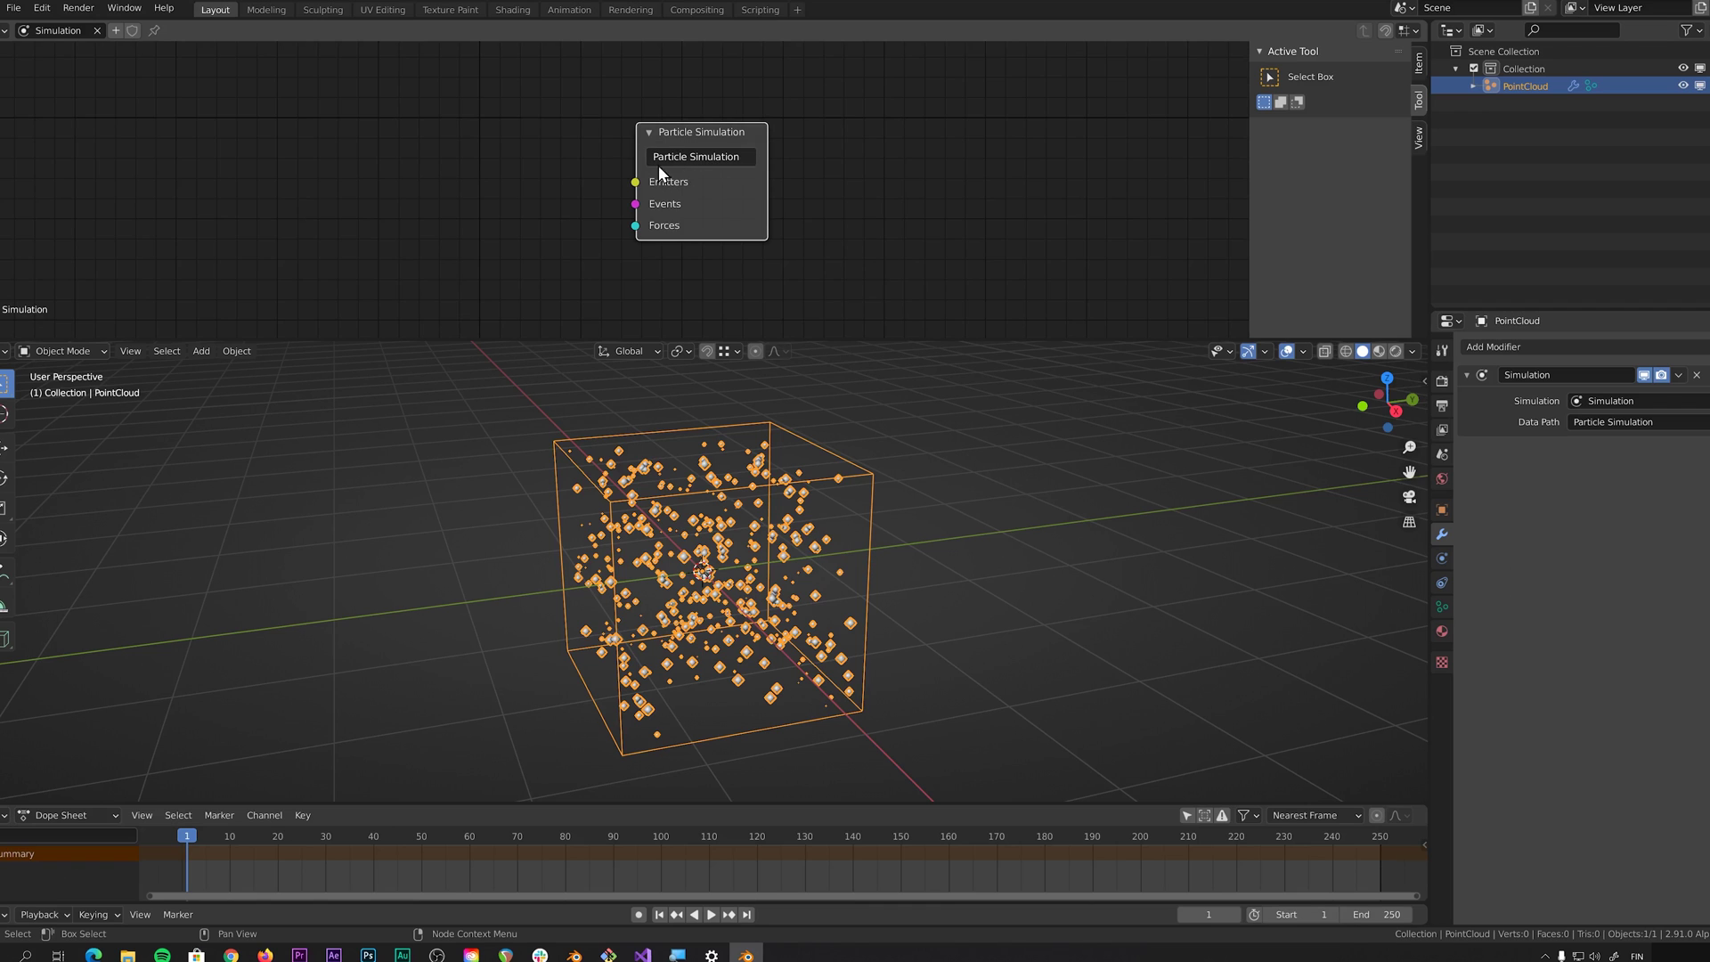
{"action": "key", "text": "Home"}
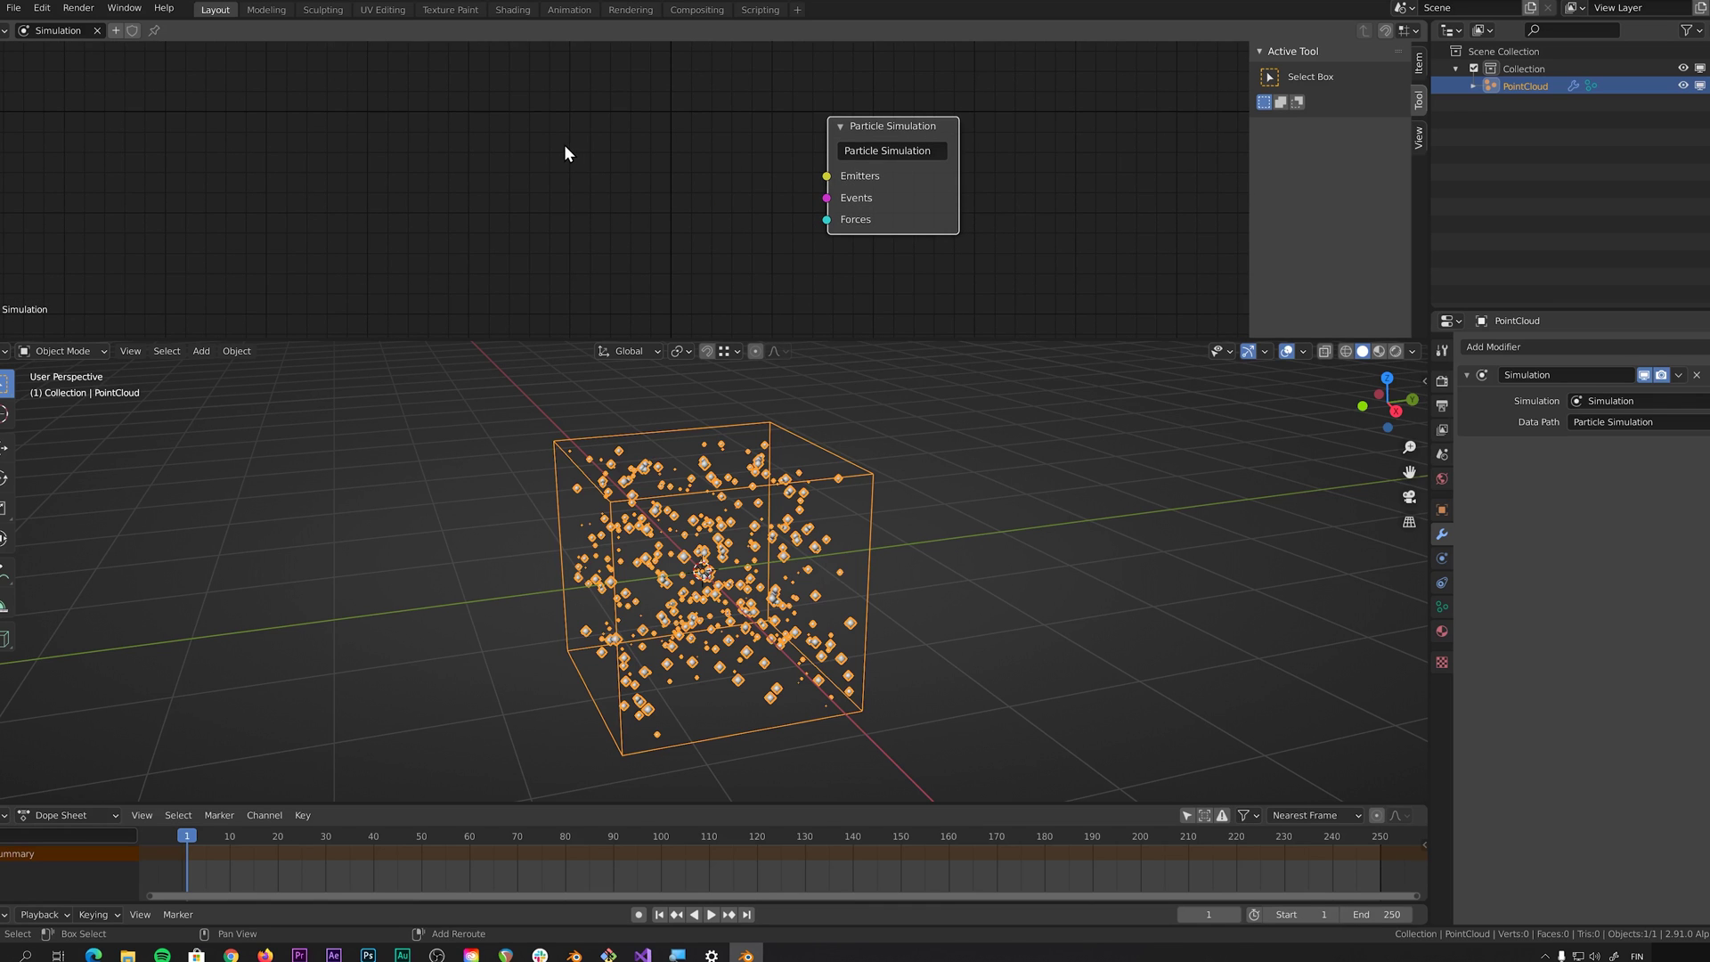
{"action": "key", "text": "shift+a"}
{"action": "mouse_move", "coordinate": [564, 144]}
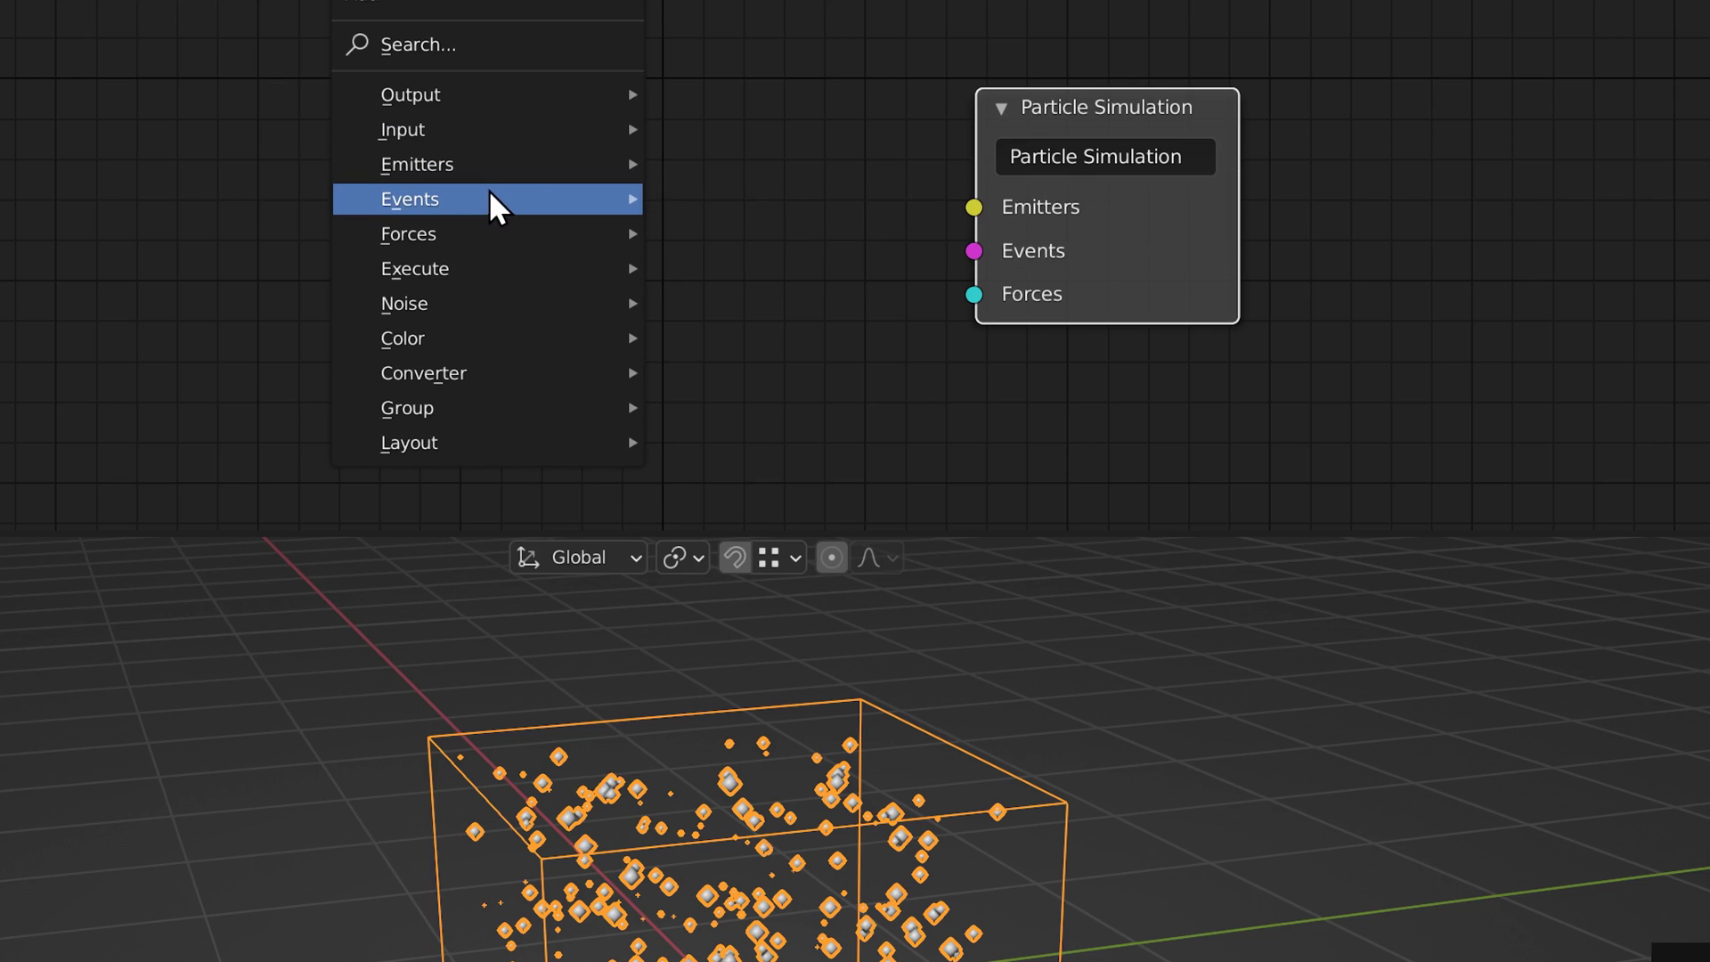
{"action": "mouse_move", "coordinate": [488, 202]}
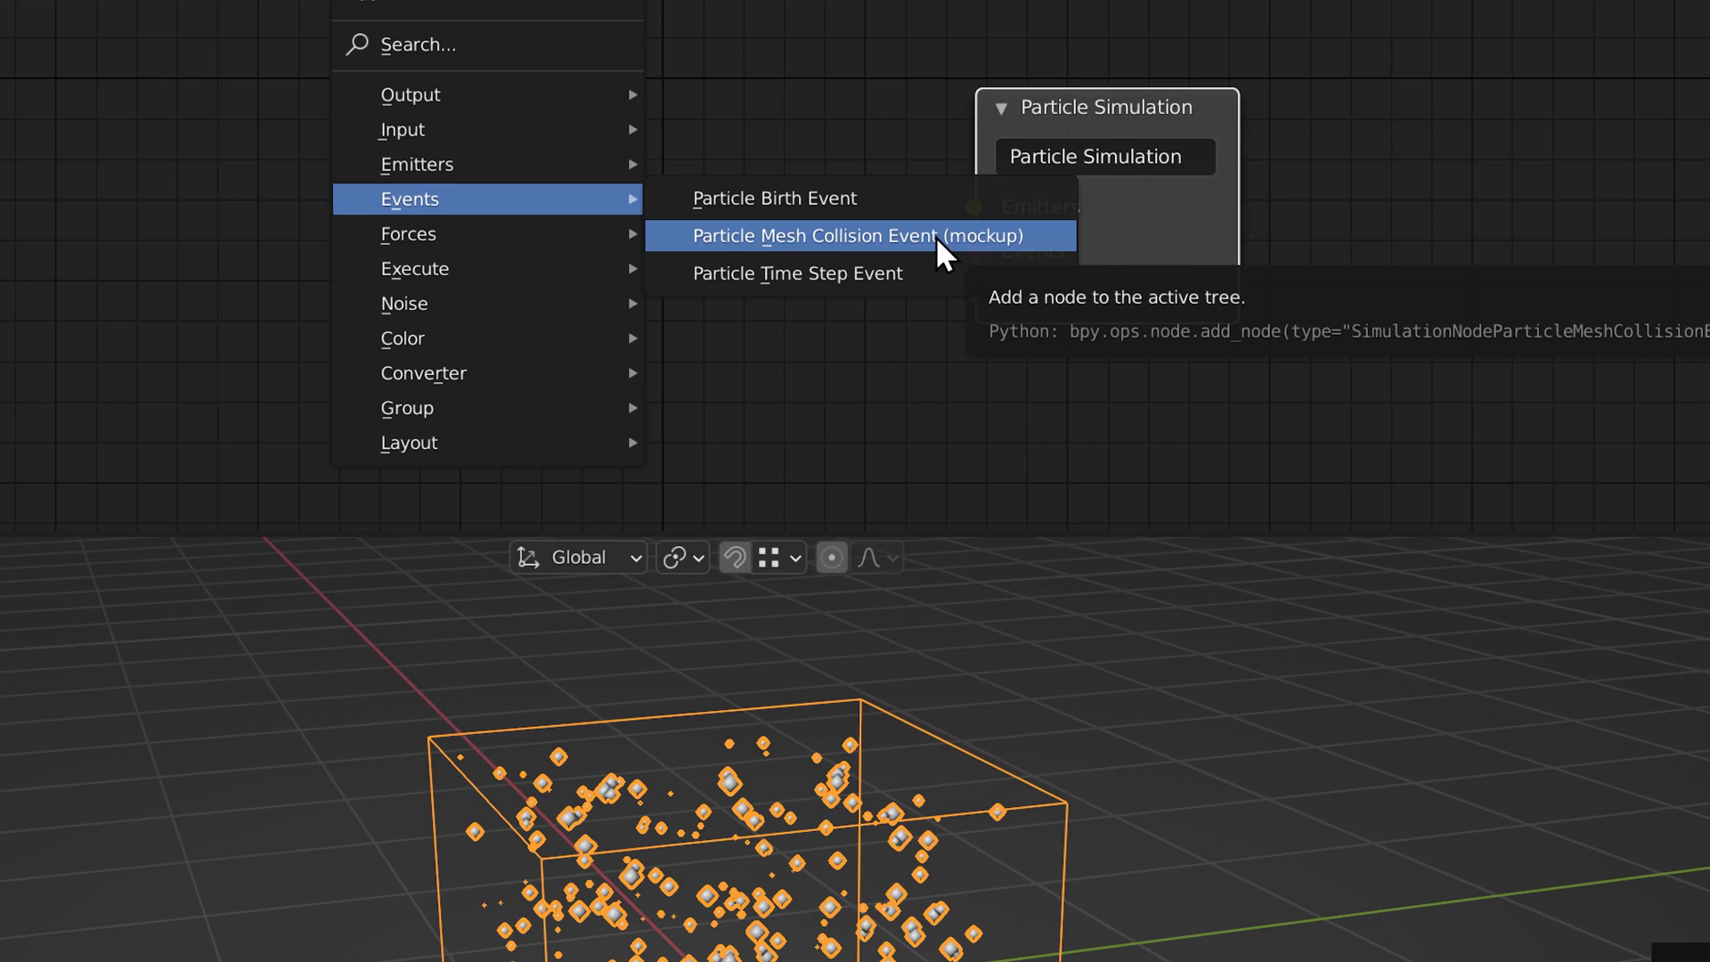
{"action": "mouse_move", "coordinate": [473, 236]}
{"action": "mouse_move", "coordinate": [469, 275]}
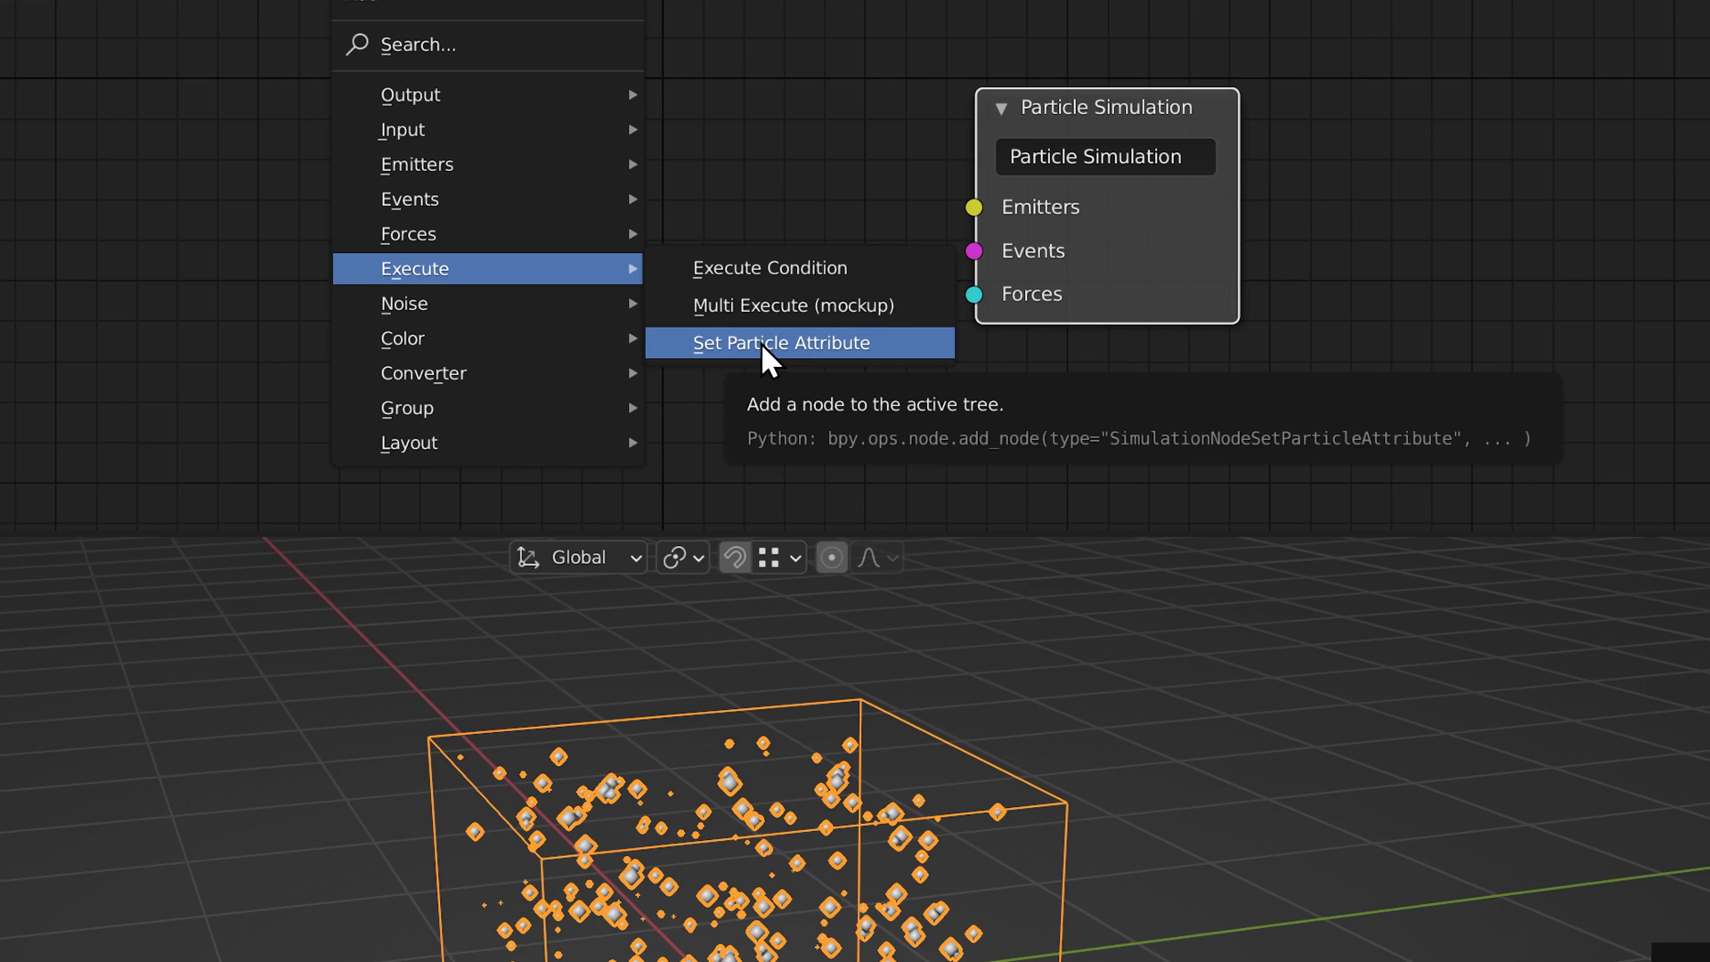
{"action": "mouse_move", "coordinate": [422, 169]}
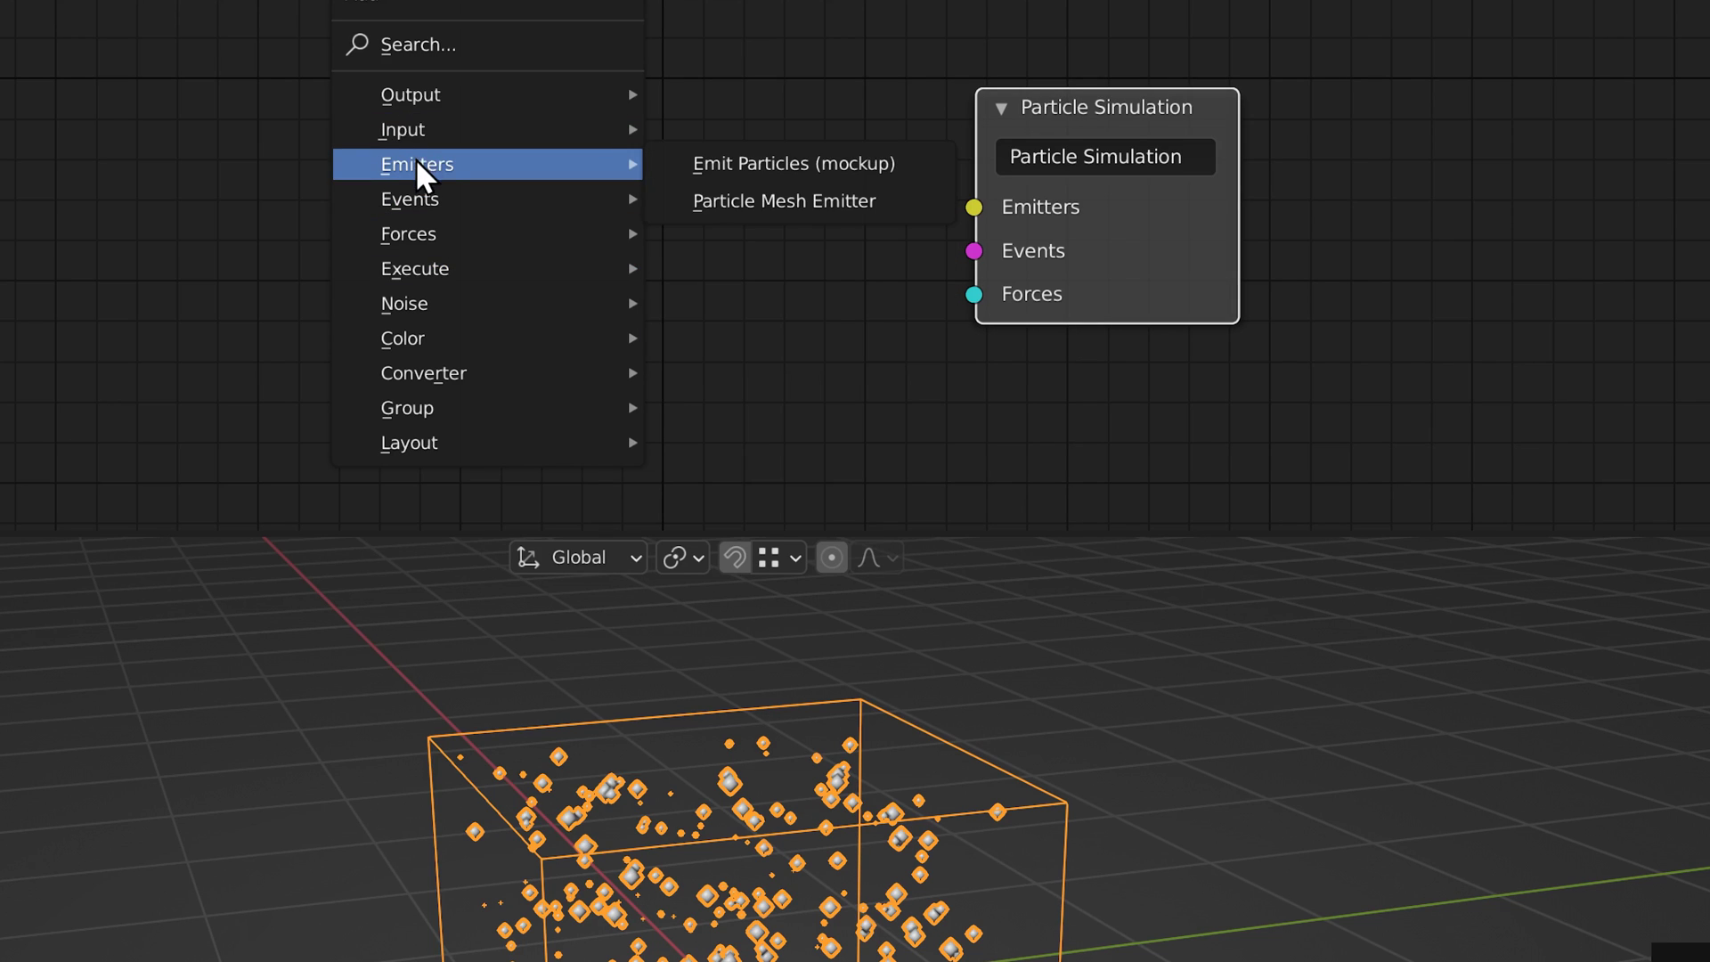
{"action": "left_click", "coordinate": [757, 201]}
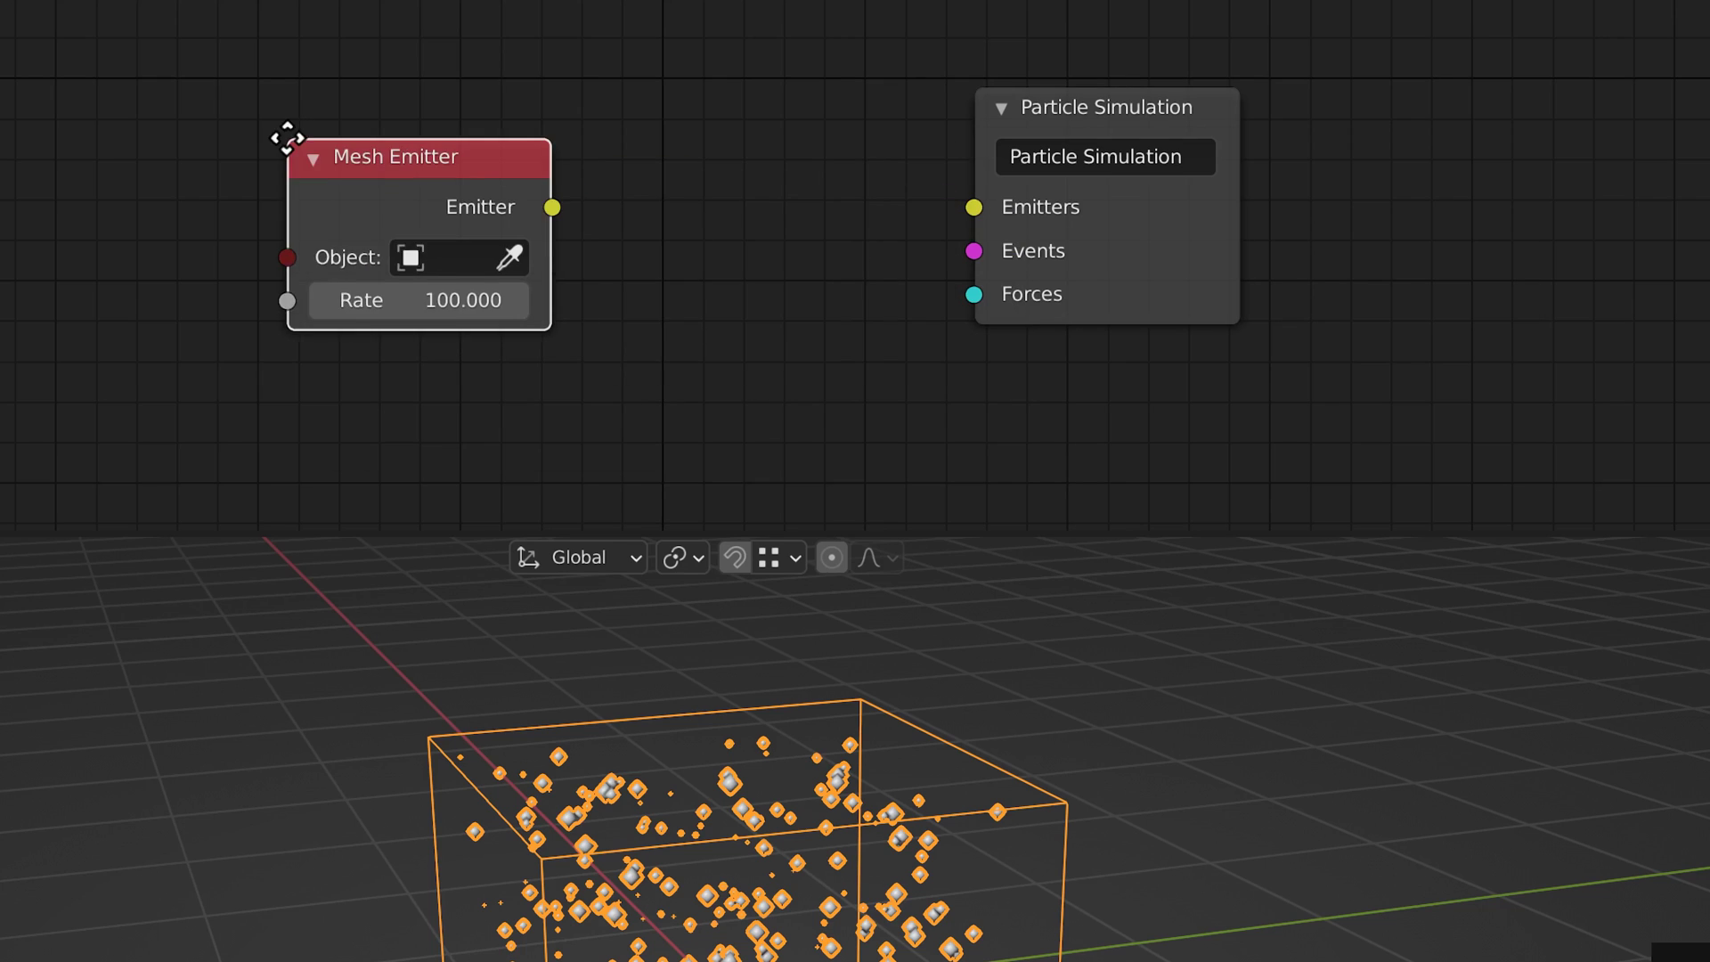
{"action": "left_click", "coordinate": [339, 142]}
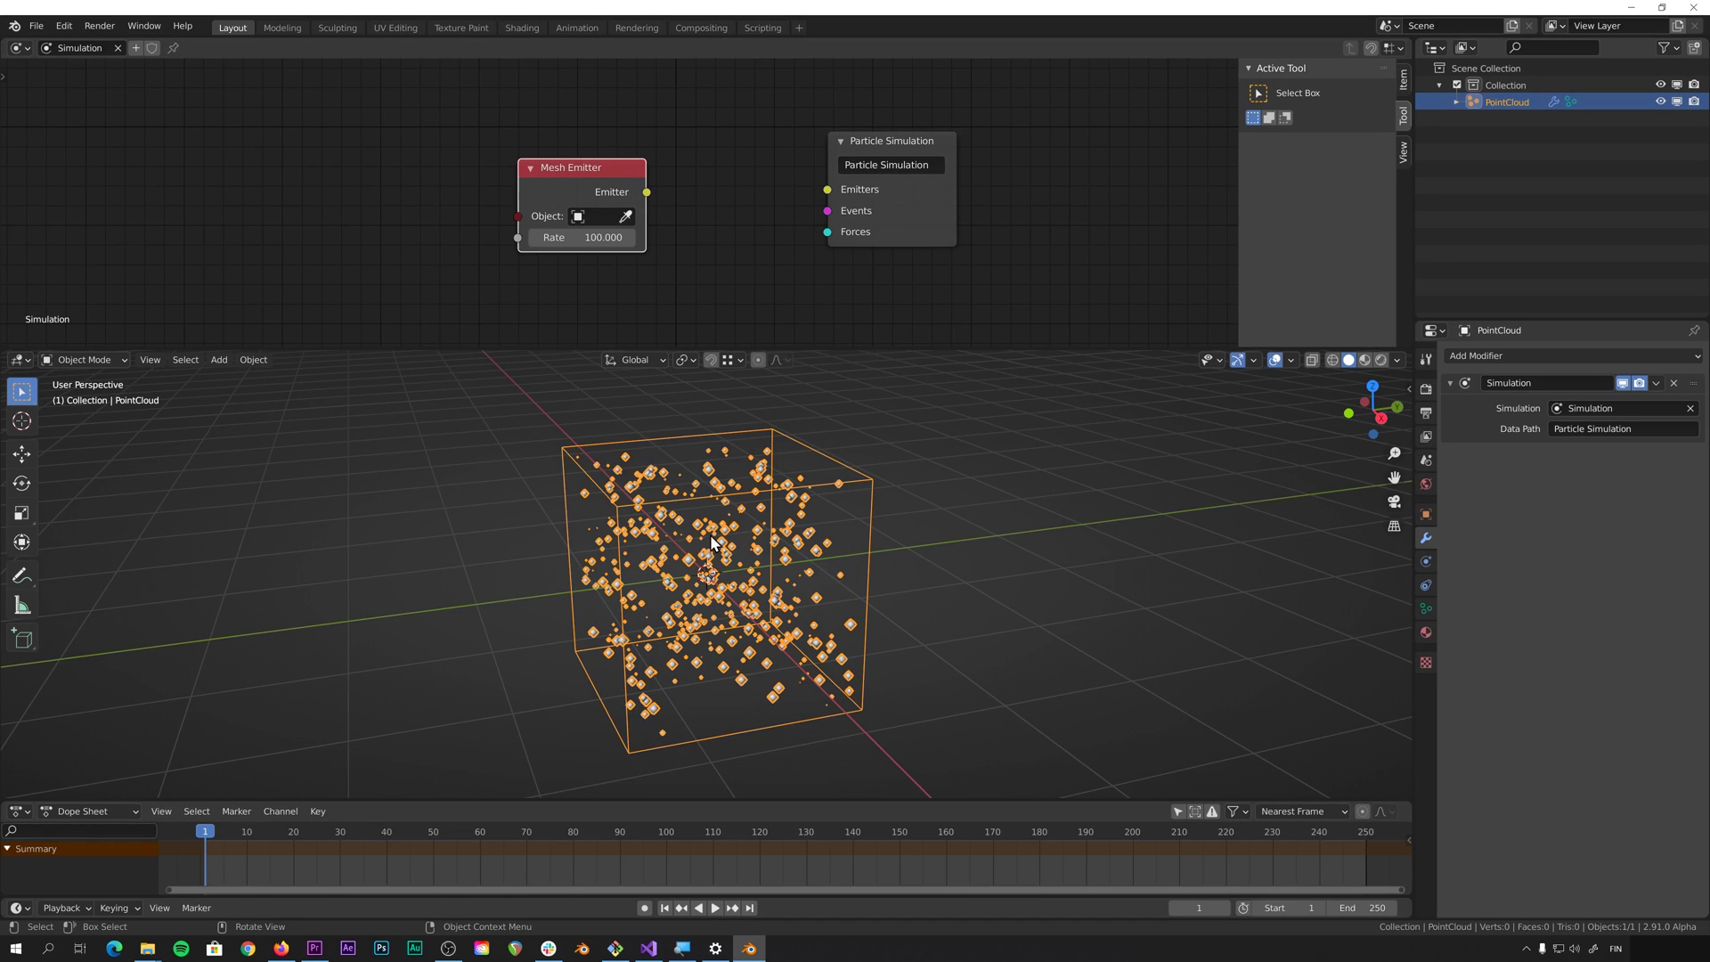
Add a mesh plane to the scene and assign it as the Mesh Emitter node's object.
{"action": "key", "text": "shift+a"}
{"action": "mouse_move", "coordinate": [735, 538]}
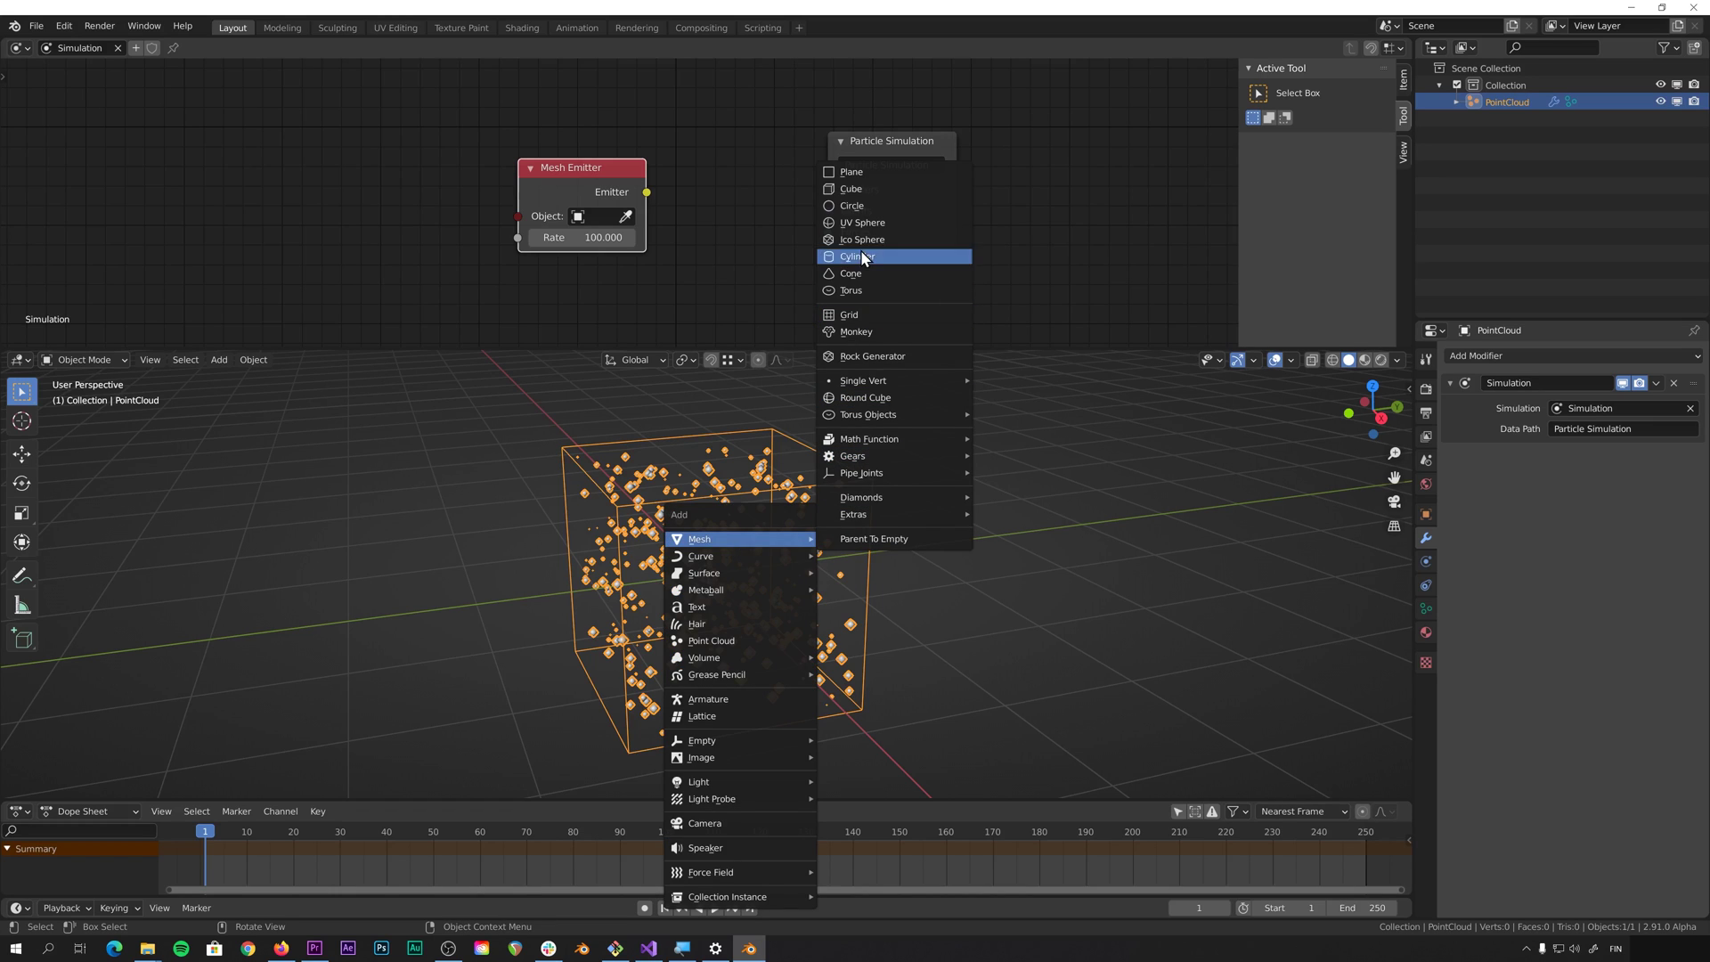
{"action": "left_click", "coordinate": [847, 172]}
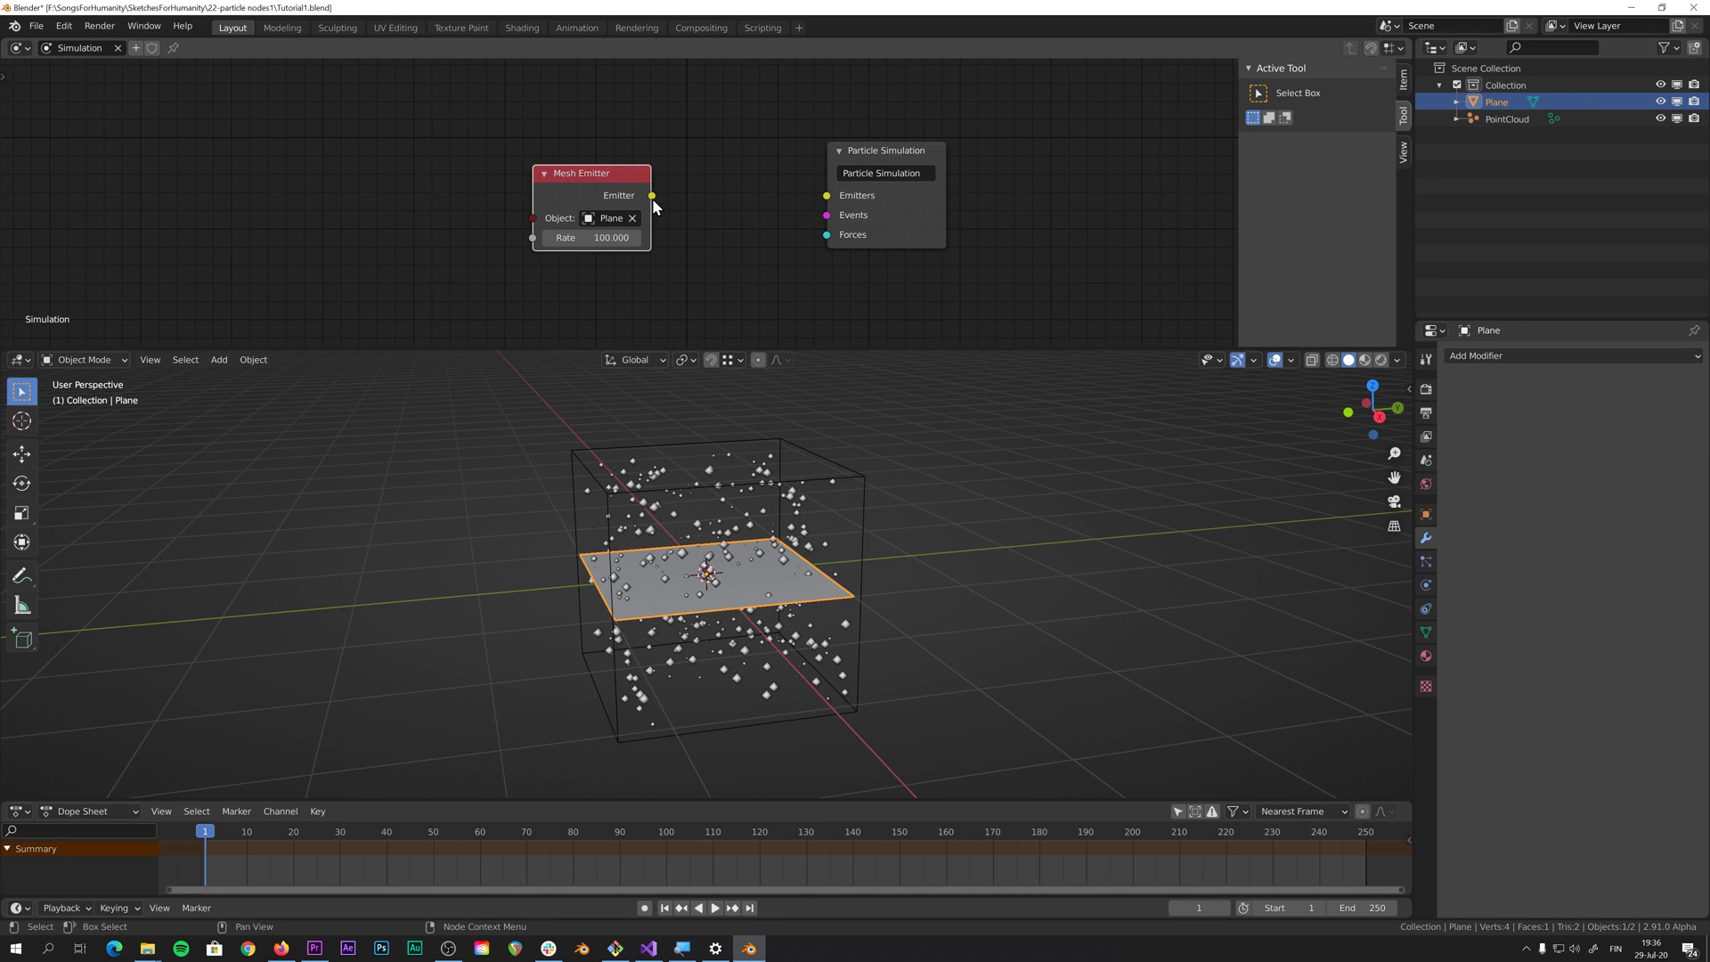
Link the Mesh Emitter's output to the Particle Simulation's Emitters input and play the animation with the point cloud selected.
{"action": "left_click_drag", "start_coordinate": [651, 195], "coordinate": [828, 196]}
{"action": "left_click", "coordinate": [812, 478]}
{"action": "middle_click_drag", "start_coordinate": [812, 481], "coordinate": [833, 532]}
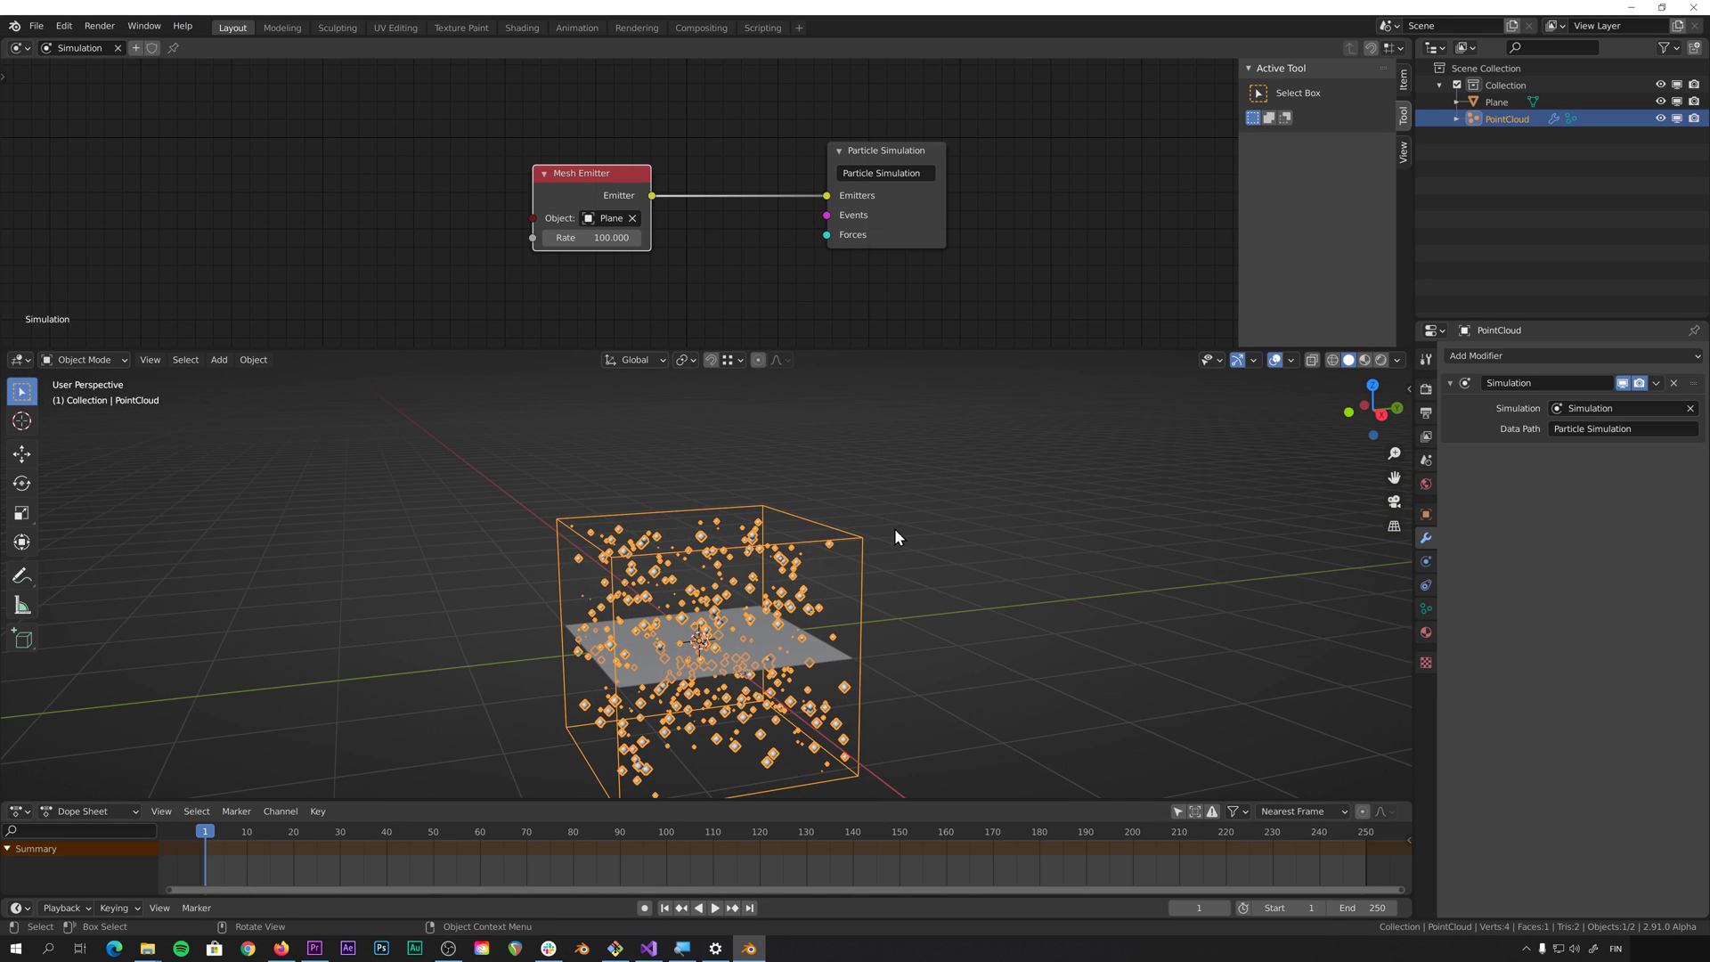
{"action": "key", "text": "space"}
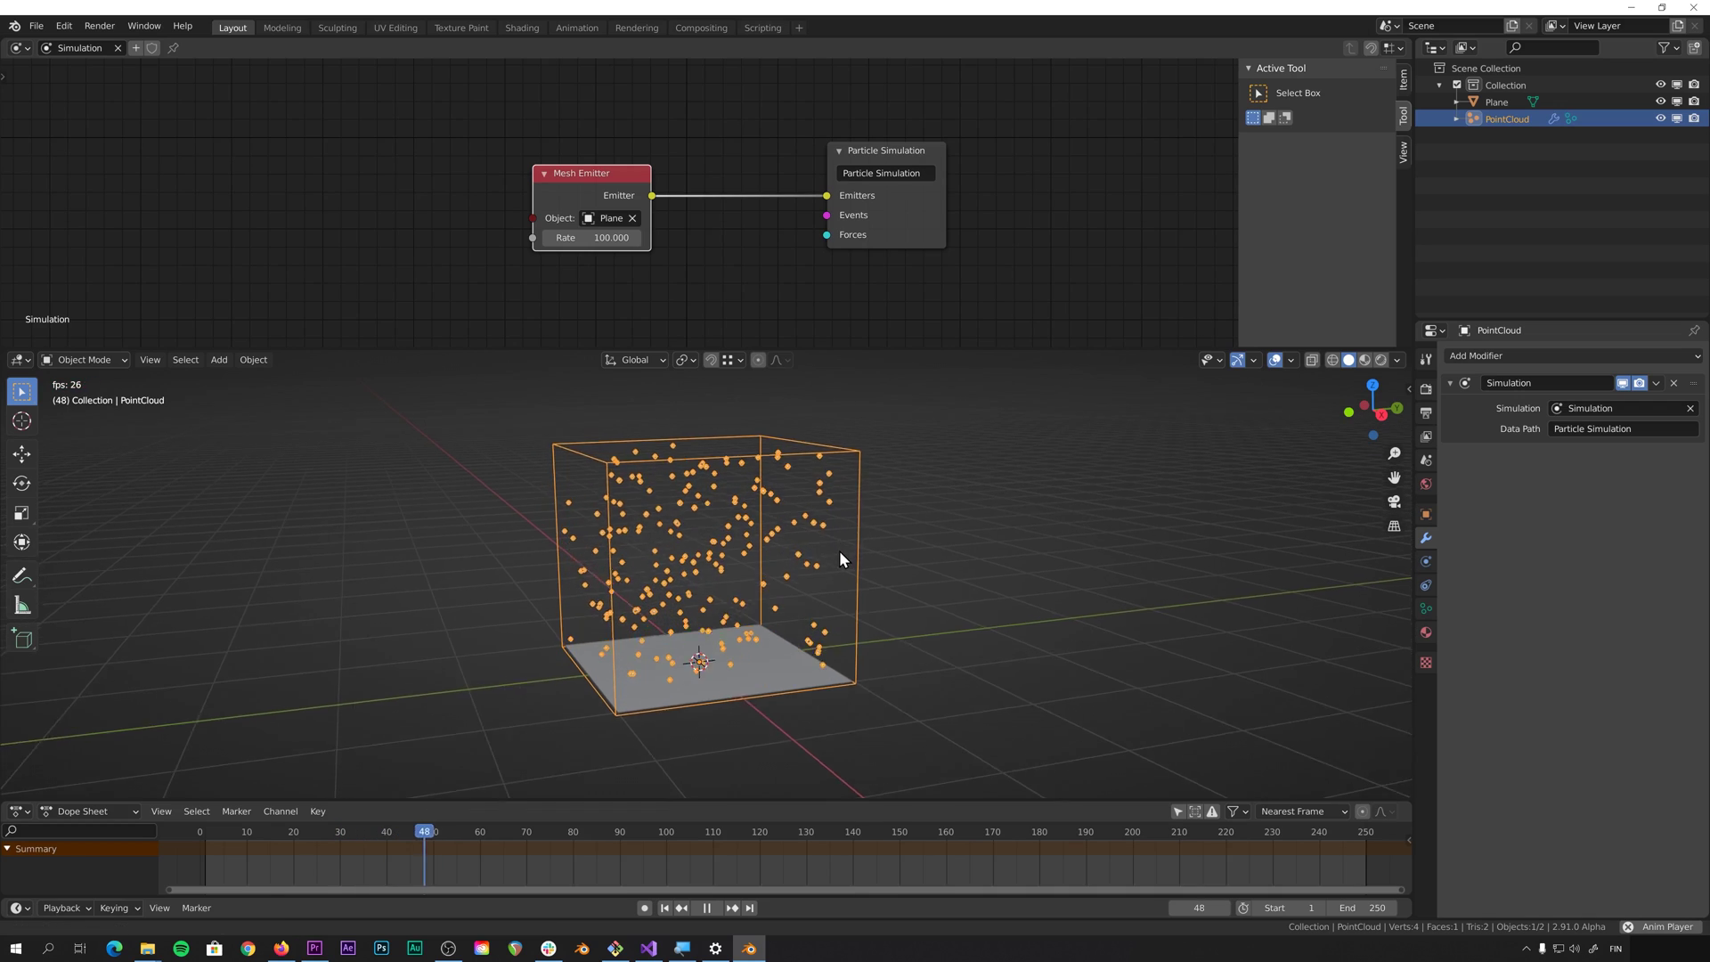
Deselect the point cloud and examine the particles emitted from the plane at different distances and angles during playback.
{"action": "left_click", "coordinate": [942, 550]}
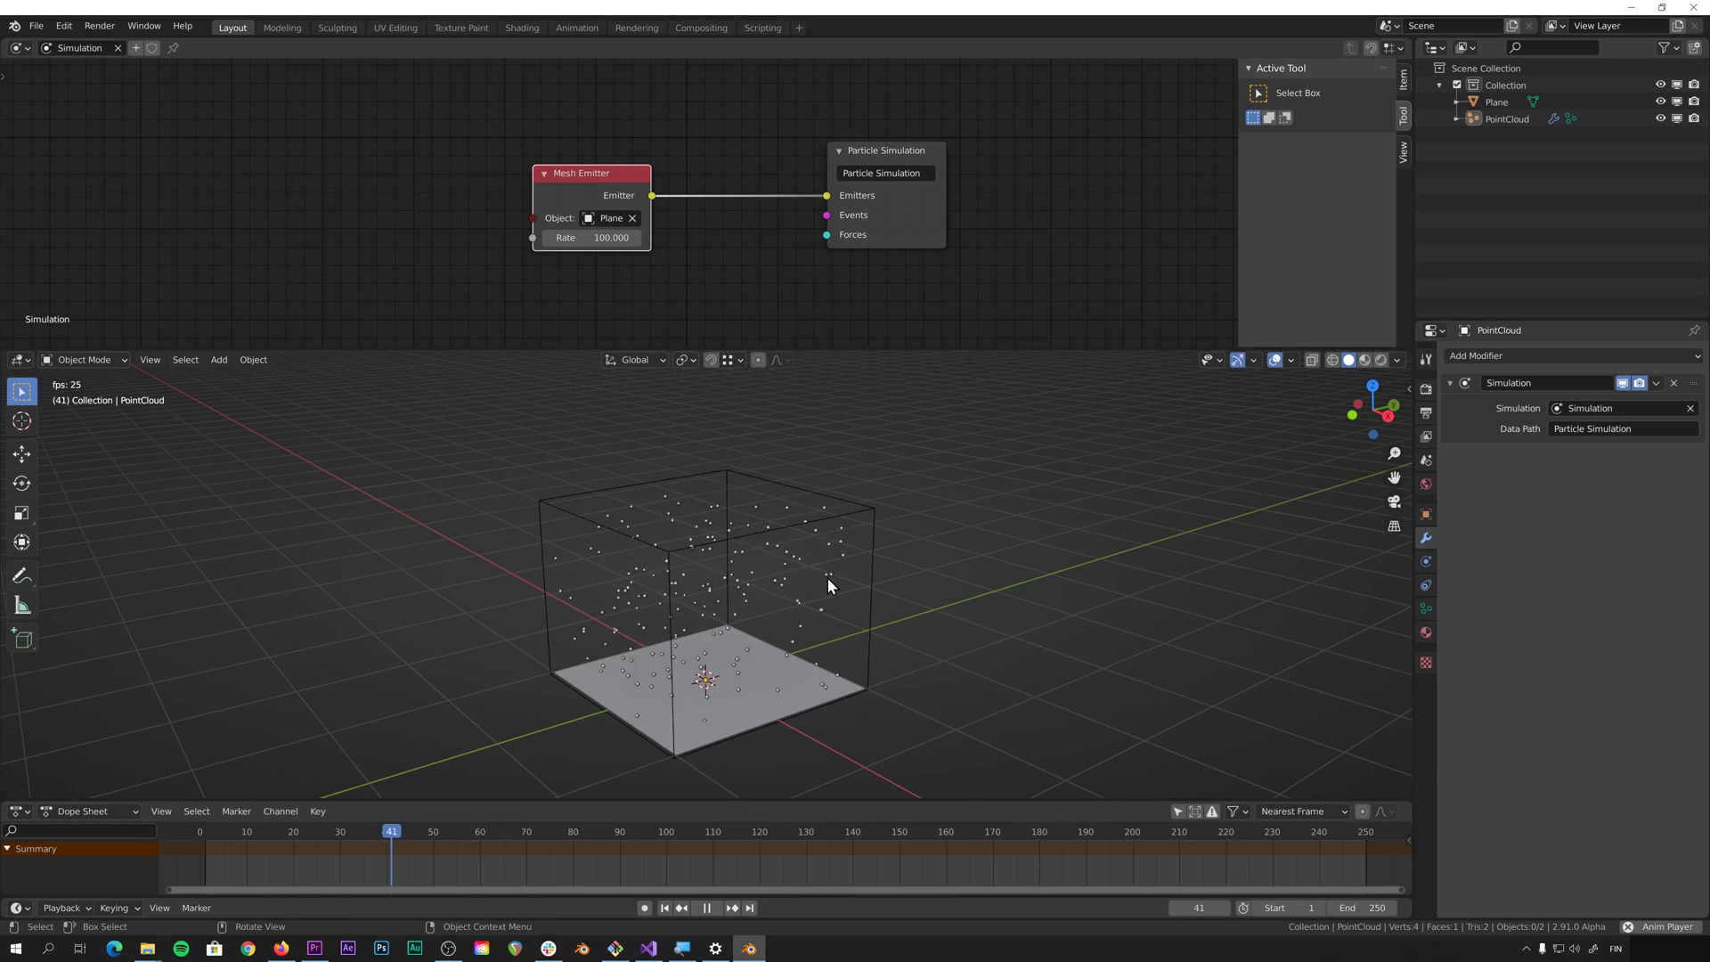
{"action": "scroll", "coordinate": [823, 581], "scroll_direction": "down", "scroll_amount": 4}
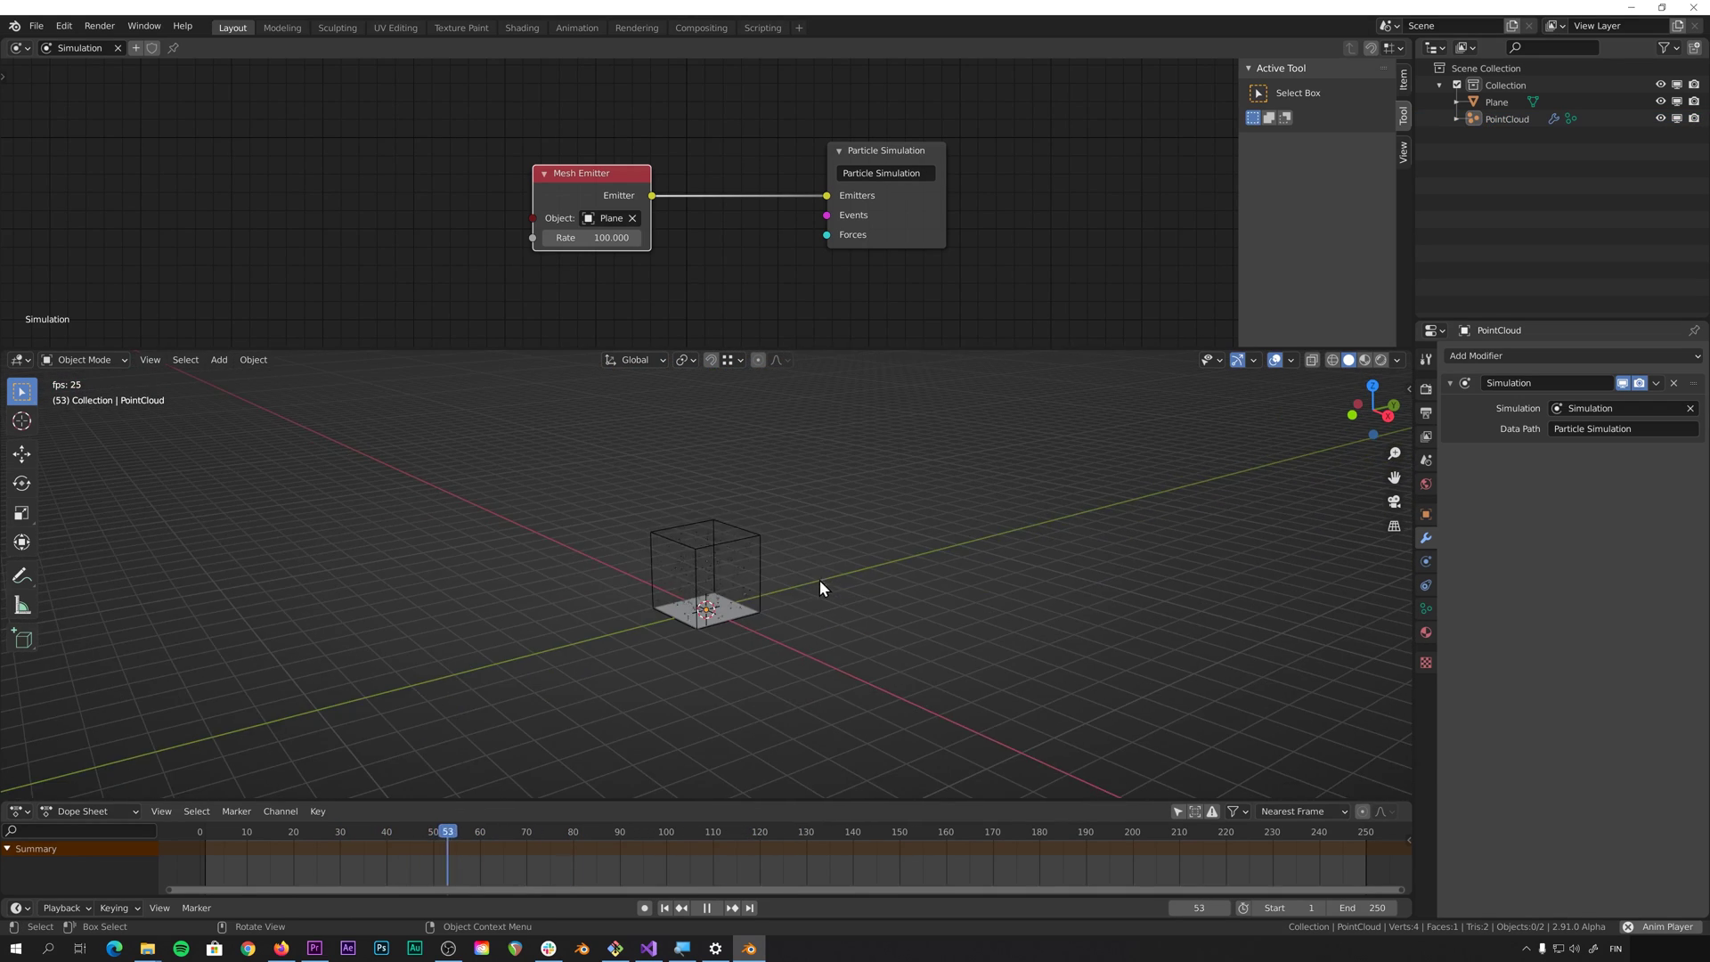
{"action": "middle_click_drag", "start_coordinate": [819, 580], "coordinate": [739, 641]}
{"action": "scroll", "coordinate": [780, 621], "scroll_direction": "up", "scroll_amount": 4}
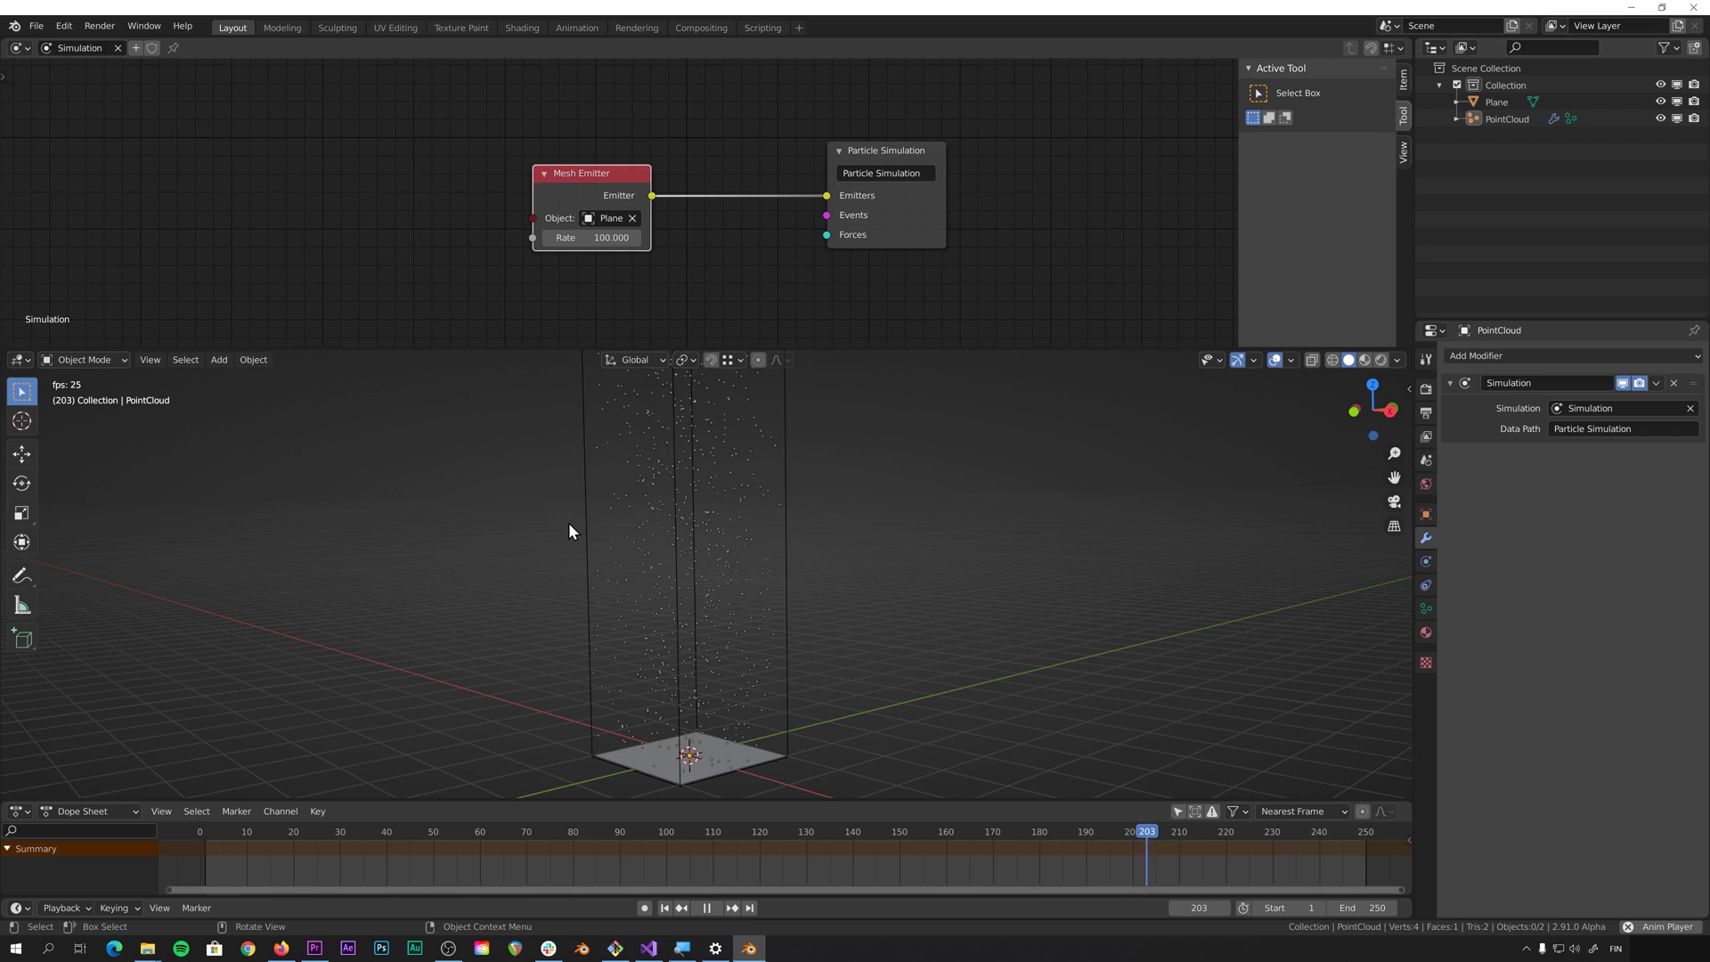
{"action": "scroll", "coordinate": [672, 546], "scroll_direction": "down", "scroll_amount": 4}
{"action": "scroll", "coordinate": [707, 661], "scroll_direction": "up", "scroll_amount": 4}
{"action": "middle_click_drag", "start_coordinate": [697, 541], "coordinate": [718, 598]}
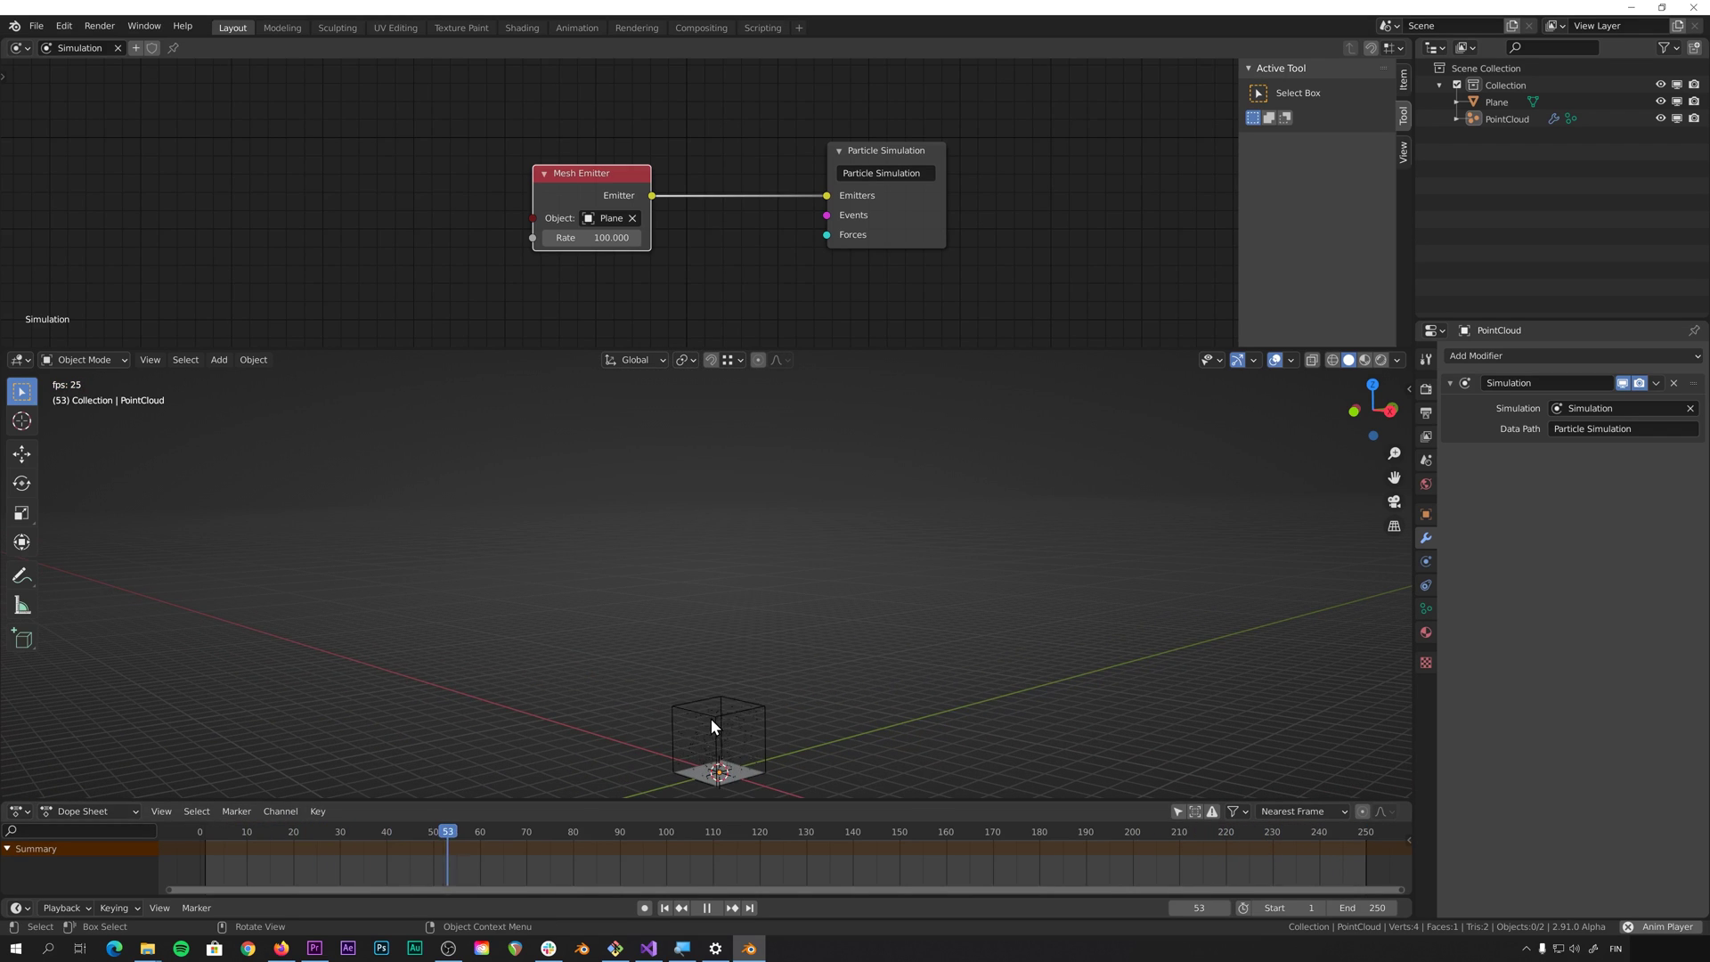
Switch to Visual Studio to examine the particle lifetime condition in simulation_solver.cc, then return to Blender and stop the playback.
{"action": "left_click", "coordinate": [648, 947]}
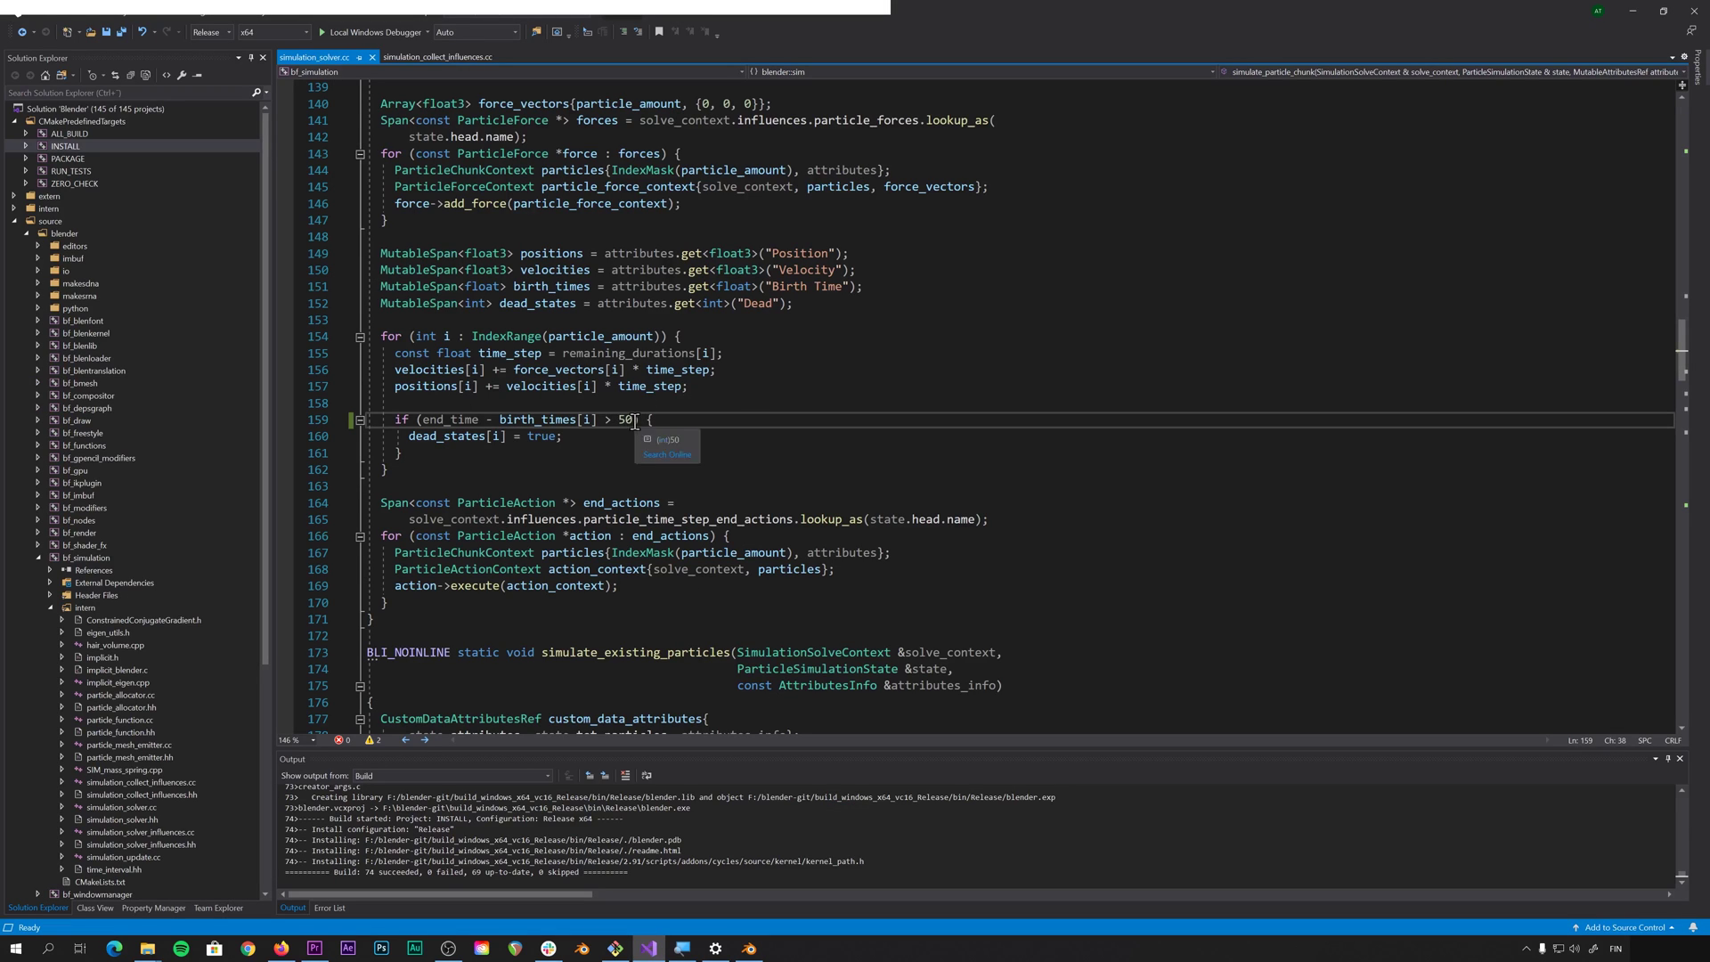
{"action": "double_click", "coordinate": [627, 419]}
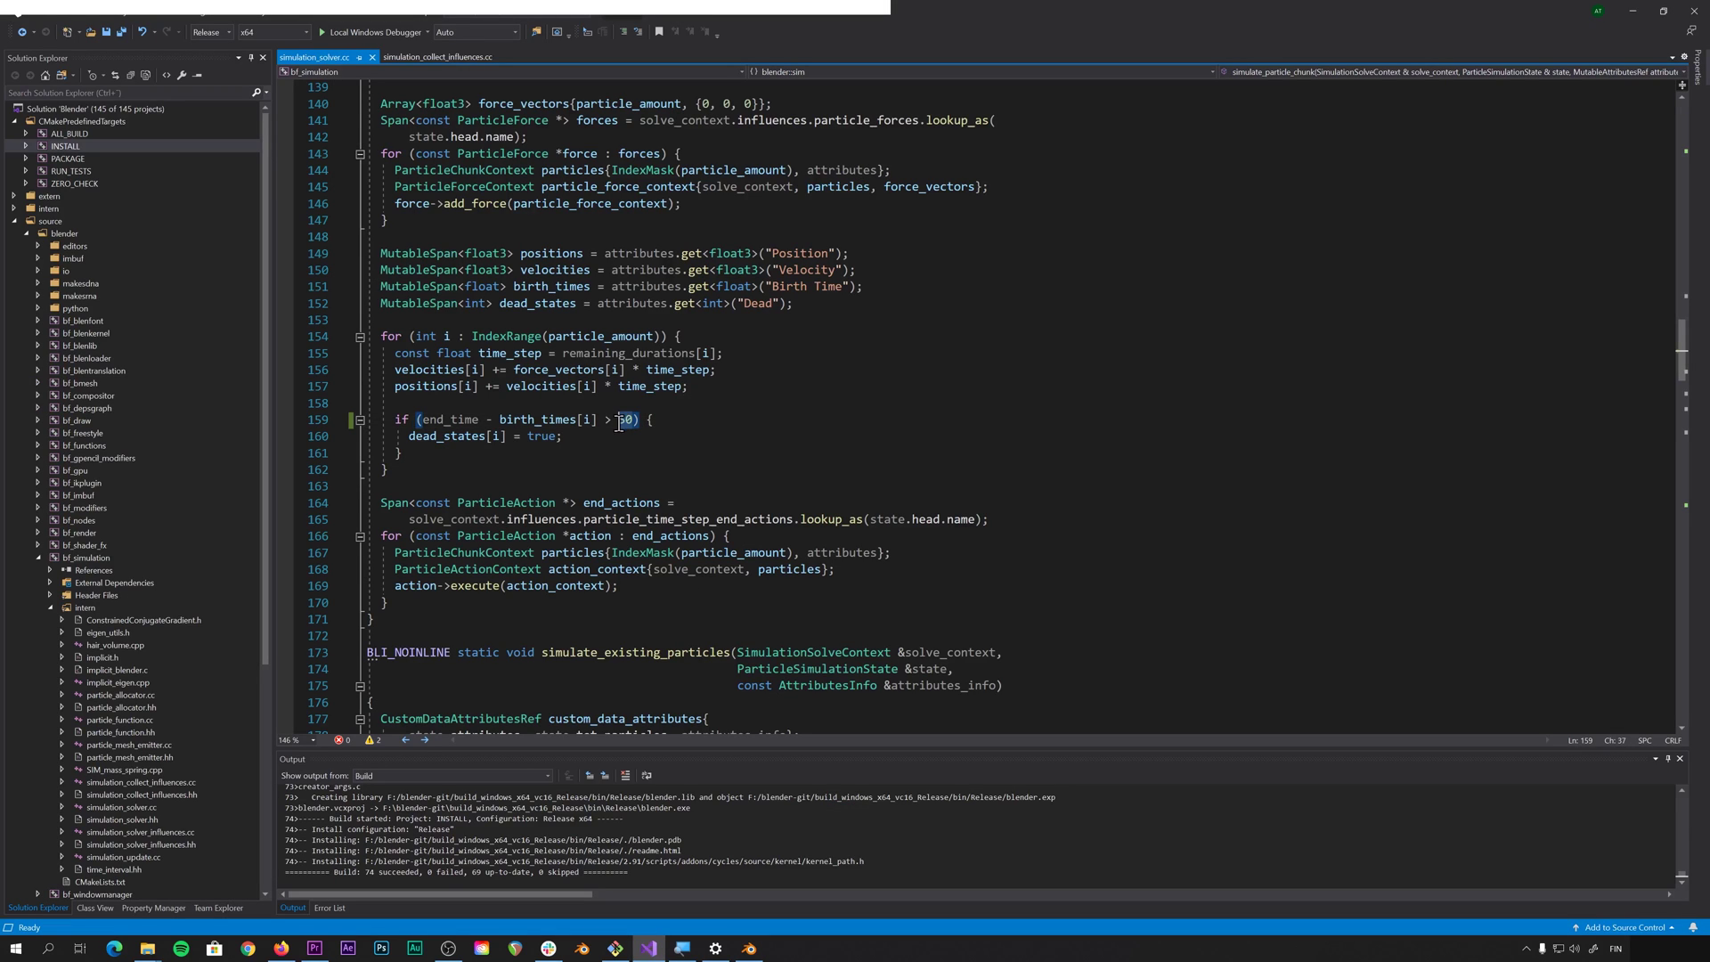
{"action": "left_click", "coordinate": [748, 947]}
{"action": "scroll", "coordinate": [707, 589], "scroll_direction": "up", "scroll_amount": 4}
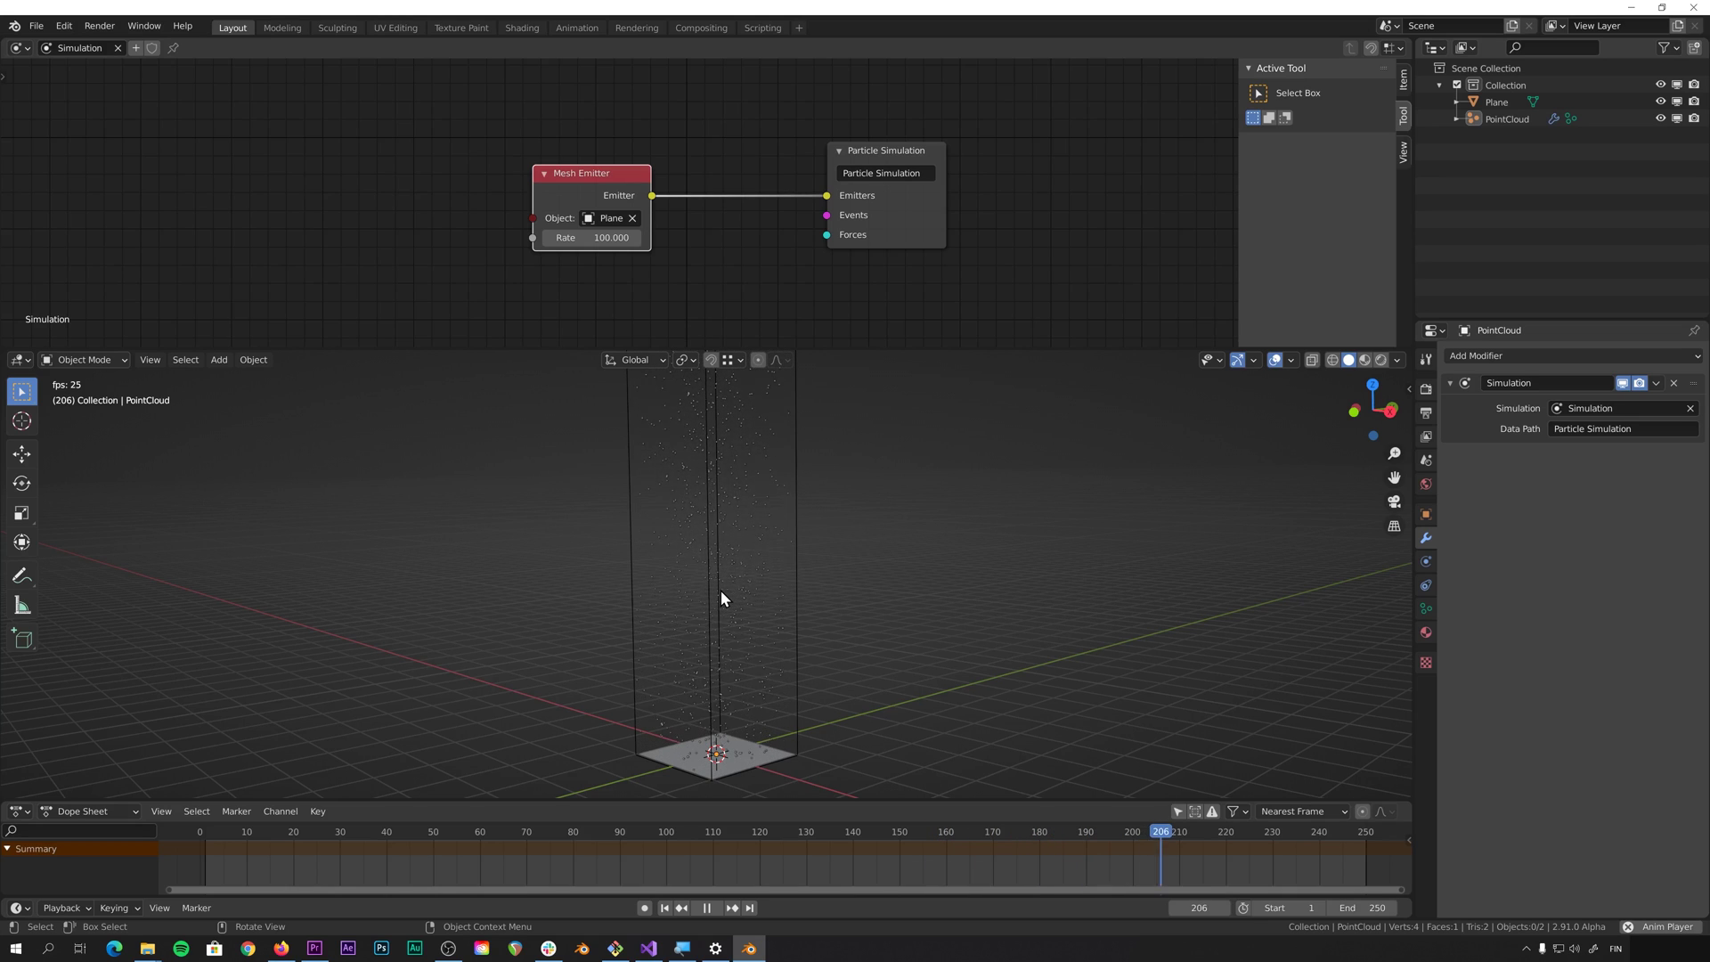
{"action": "key", "text": "space"}
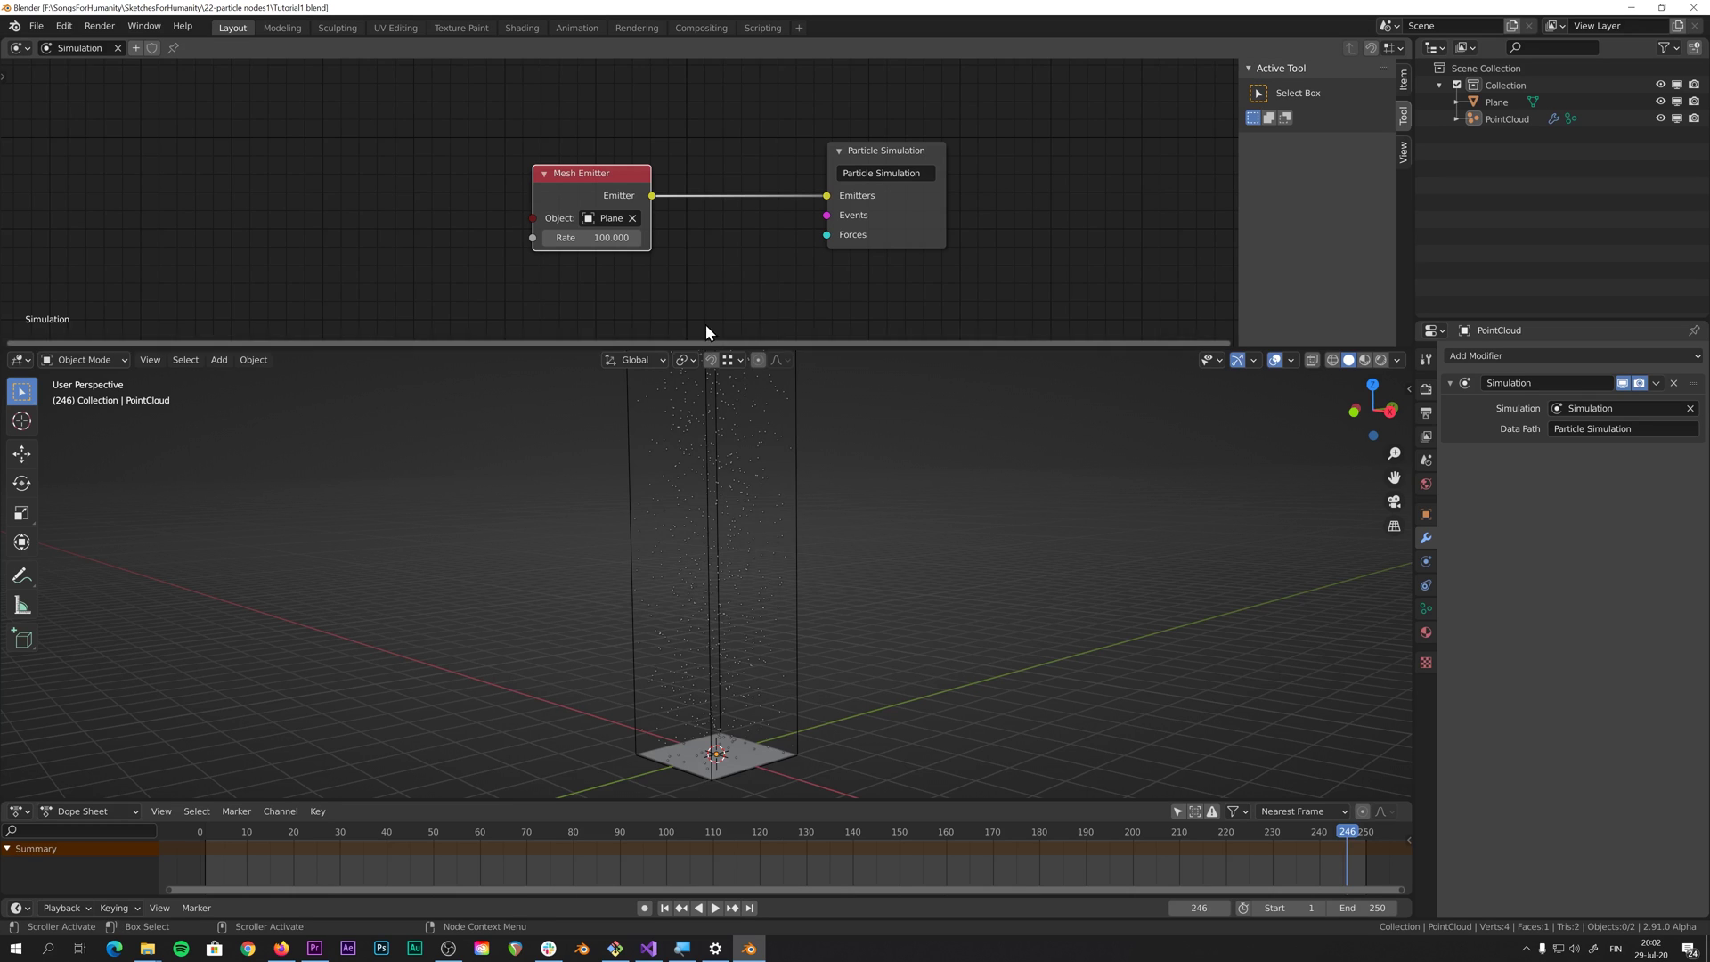
Add a Particle Birth Event node beneath the Mesh Emitter node.
{"action": "key", "text": "shift+a"}
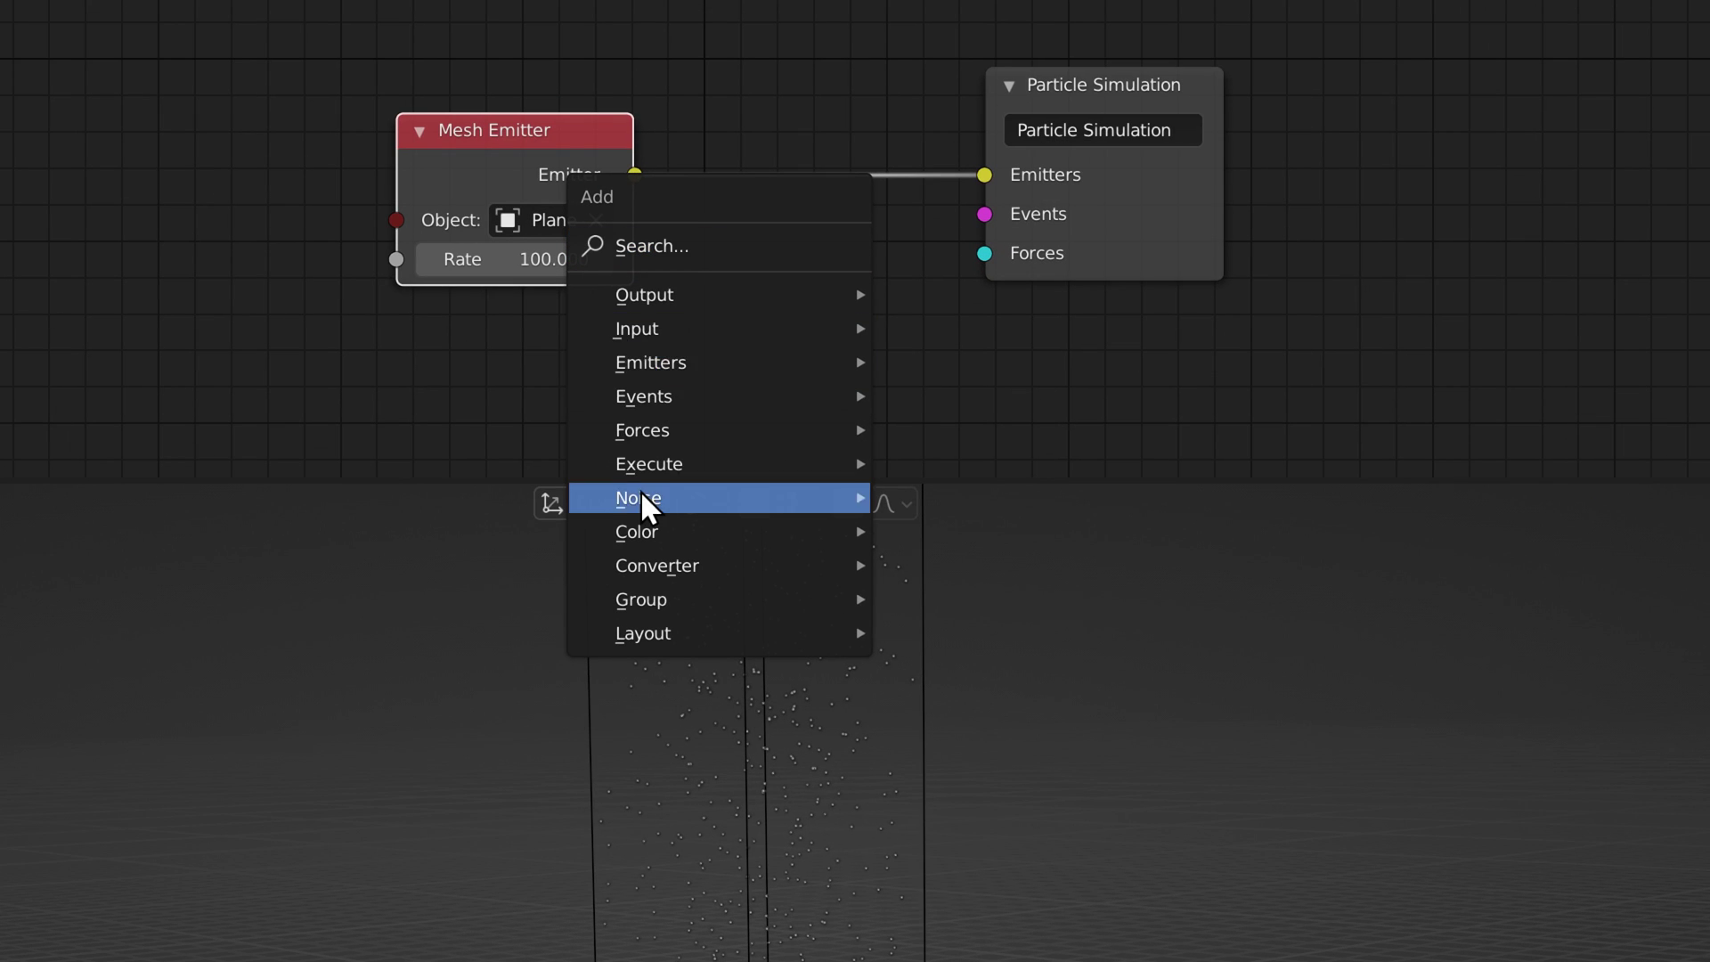
{"action": "mouse_move", "coordinate": [677, 279]}
{"action": "mouse_move", "coordinate": [676, 399]}
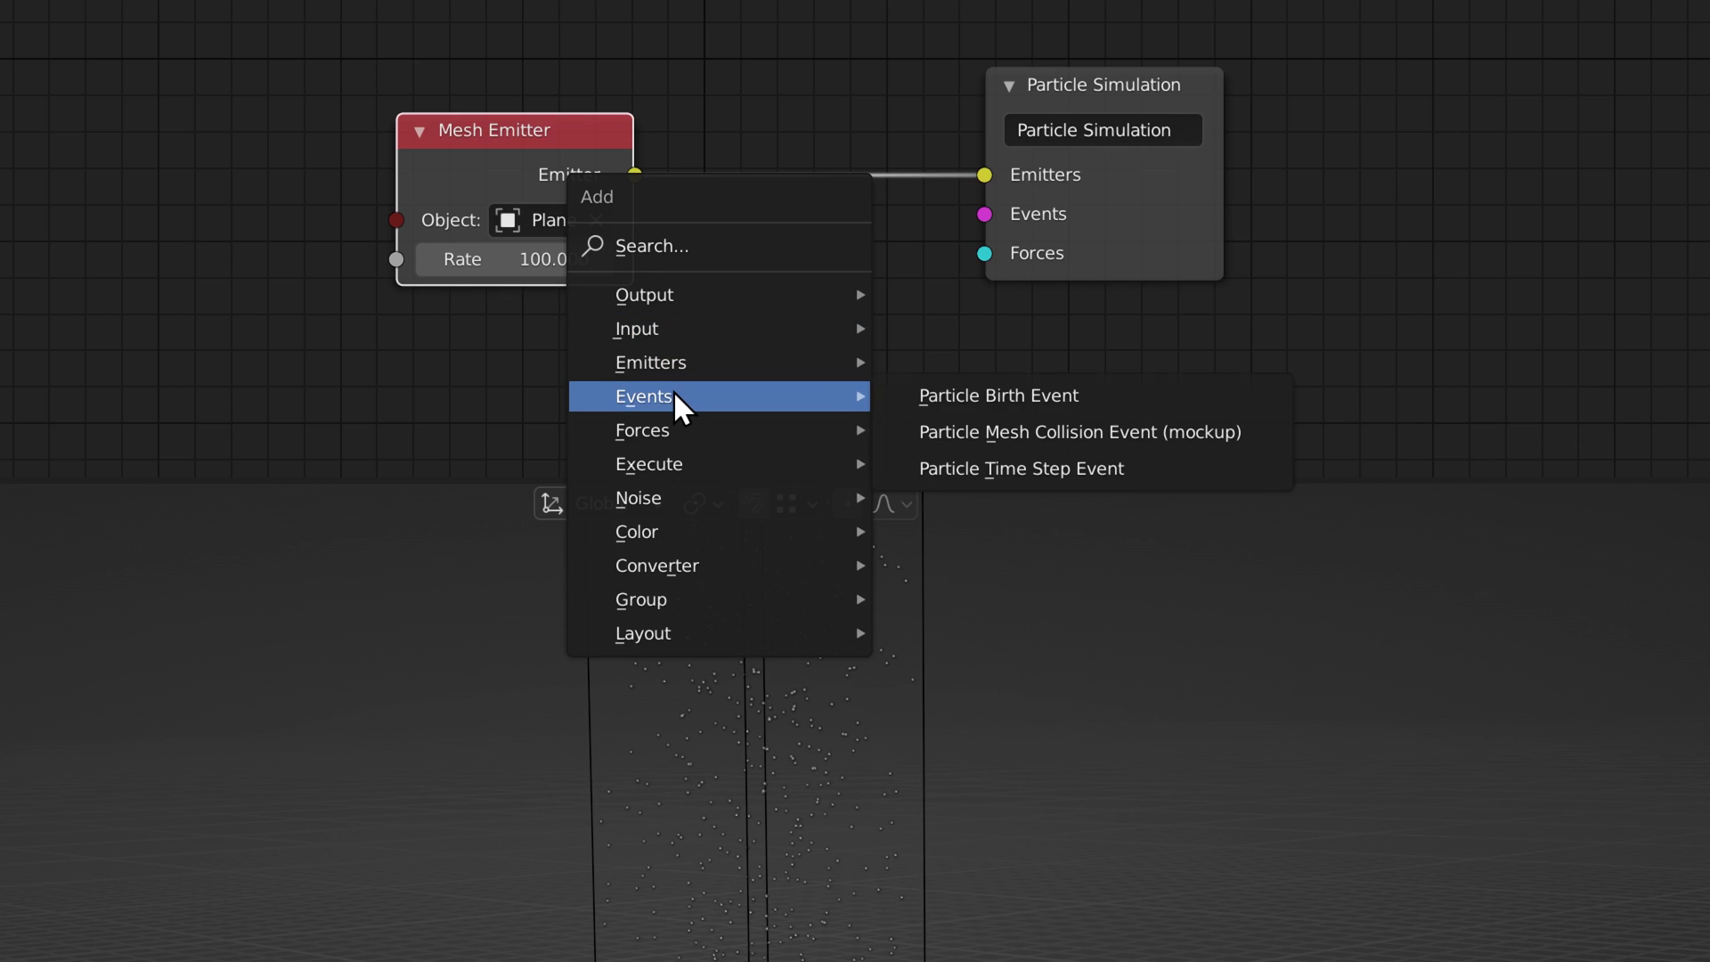
{"action": "left_click", "coordinate": [975, 402]}
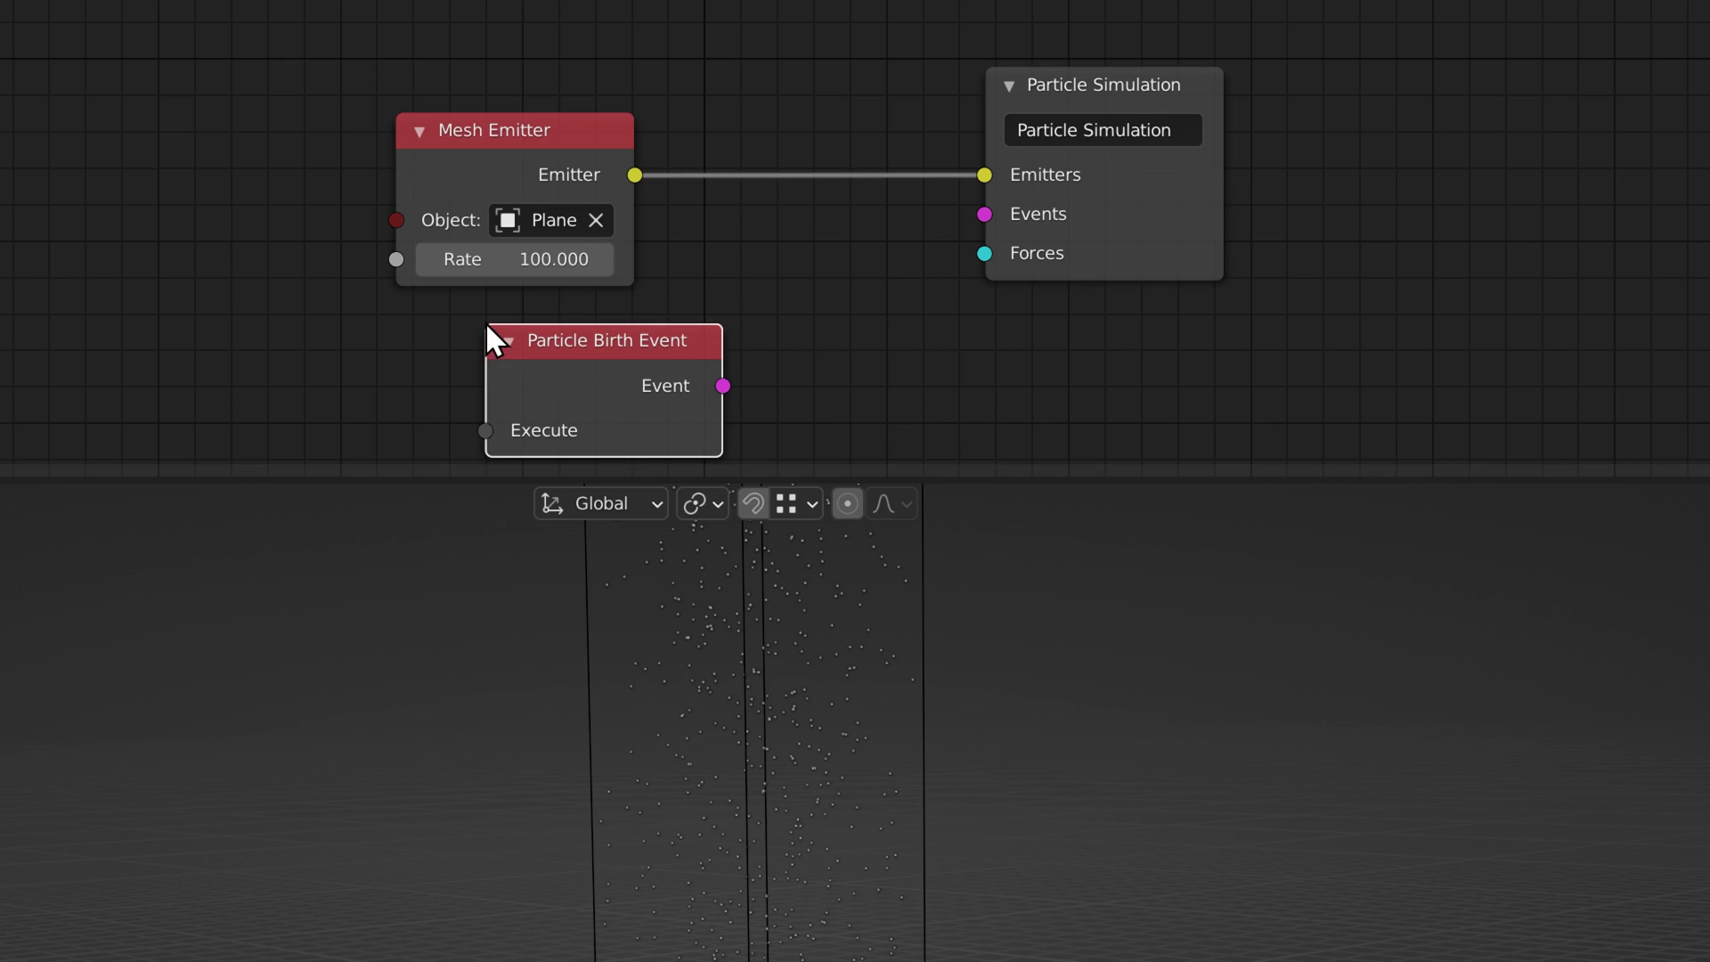
{"action": "left_click", "coordinate": [486, 326]}
{"action": "middle_click_drag", "start_coordinate": [486, 326], "coordinate": [672, 237]}
{"action": "scroll", "coordinate": [671, 237], "scroll_direction": "down", "scroll_amount": 2}
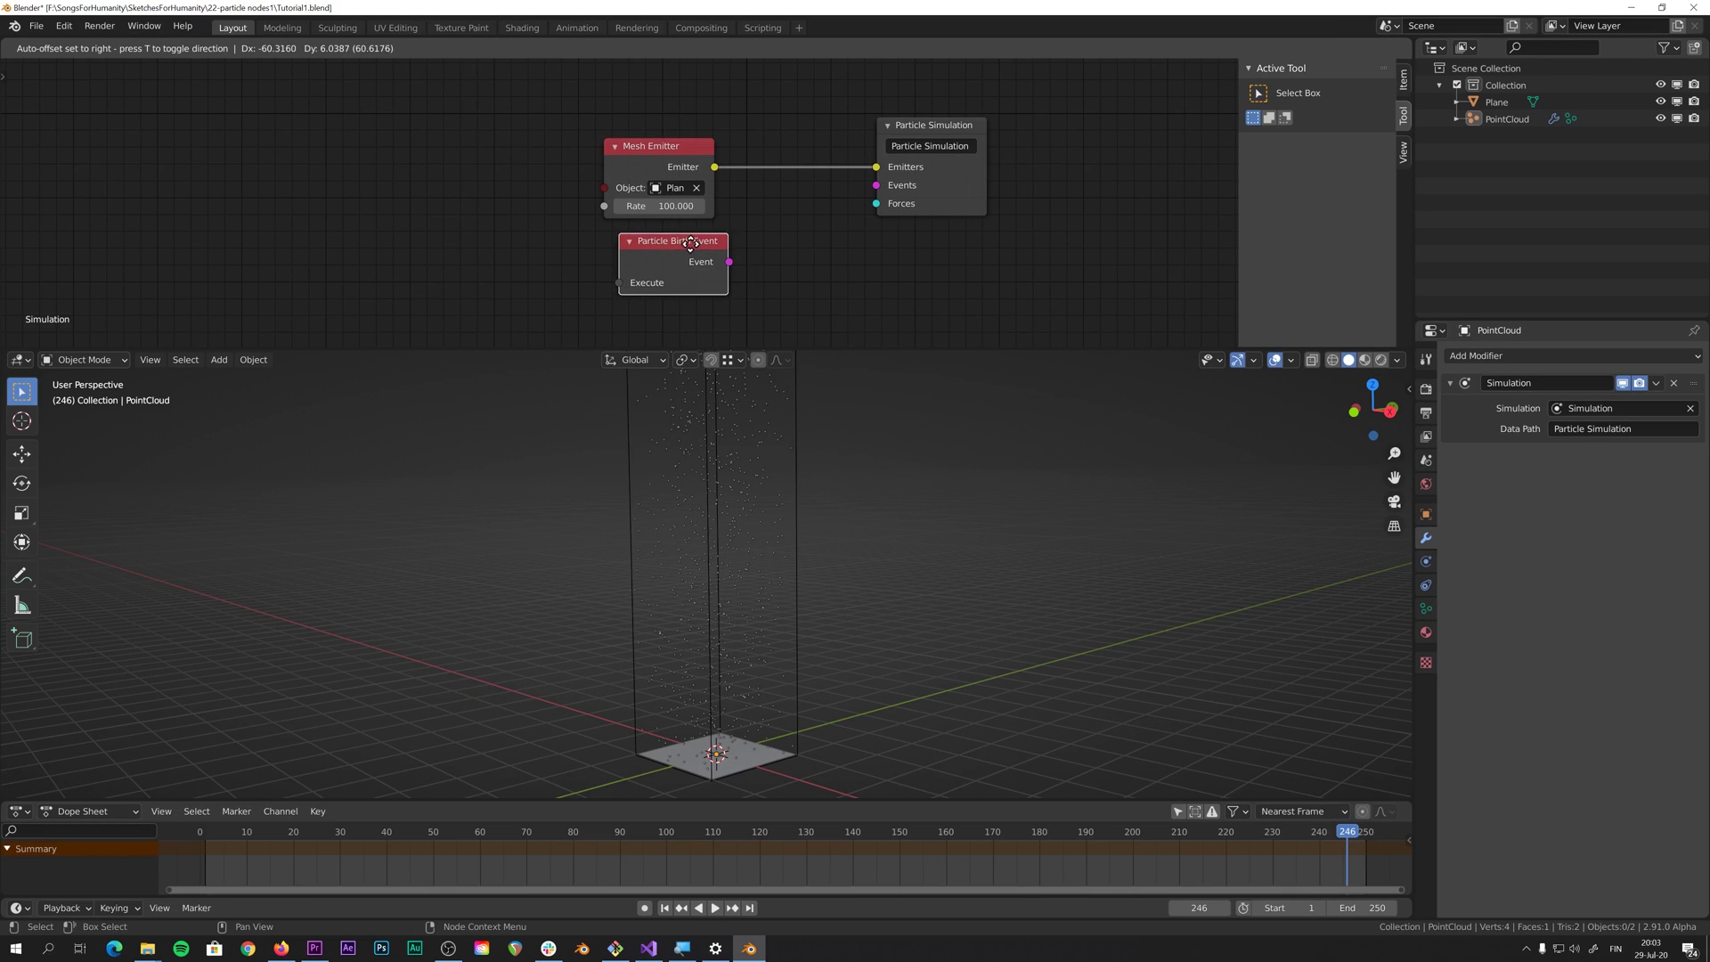
Align the Mesh Emitter and Particle Birth Event nodes and link the Event output to the Particle Simulation's Events input.
{"action": "key", "text": "g"}
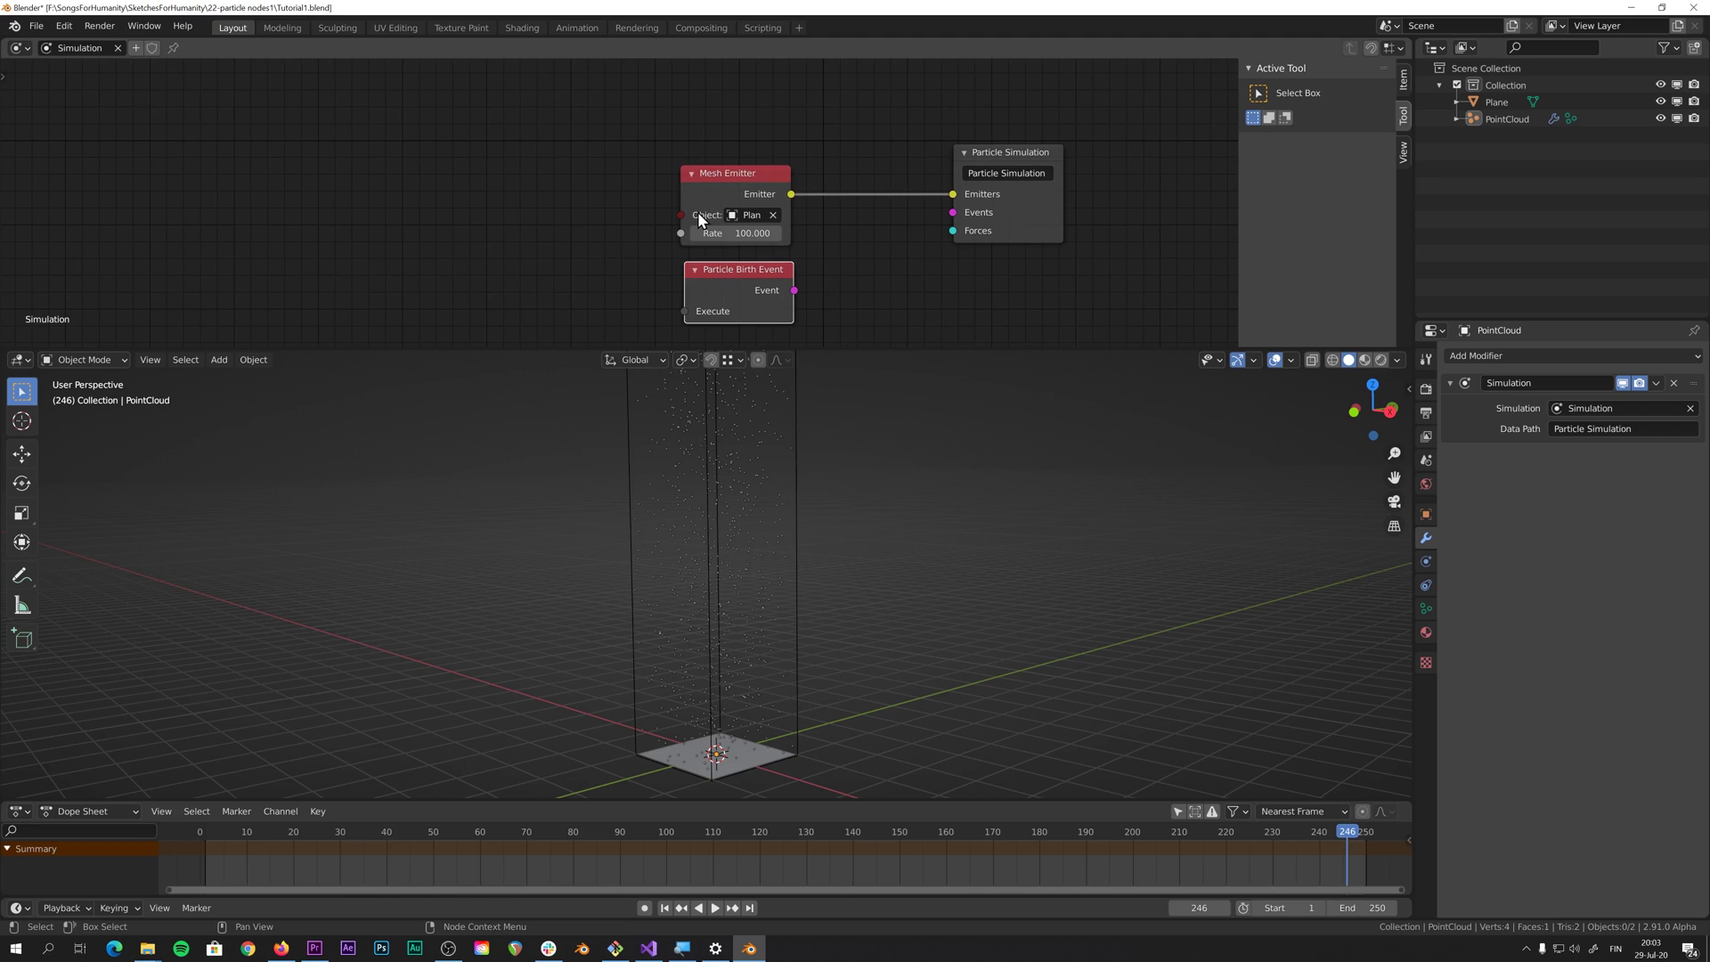
{"action": "left_click_drag", "start_coordinate": [697, 213], "coordinate": [707, 185]}
{"action": "left_click_drag", "start_coordinate": [723, 270], "coordinate": [730, 248]}
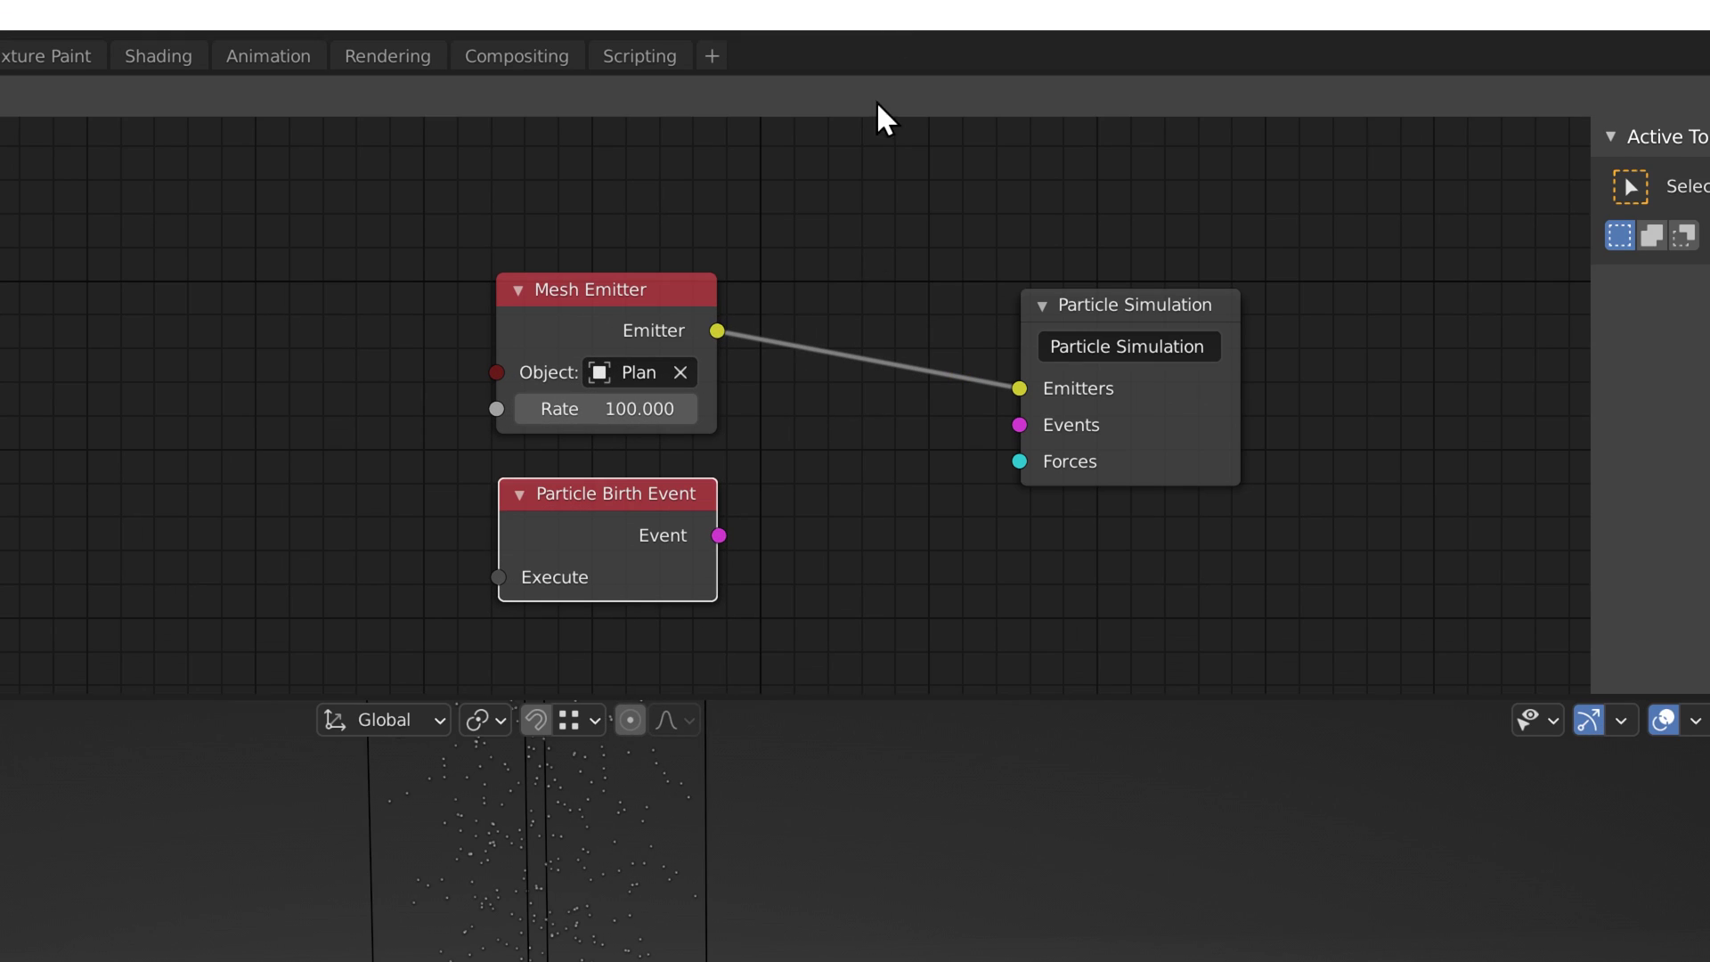
{"action": "left_click_drag", "start_coordinate": [847, 495], "coordinate": [1042, 424]}
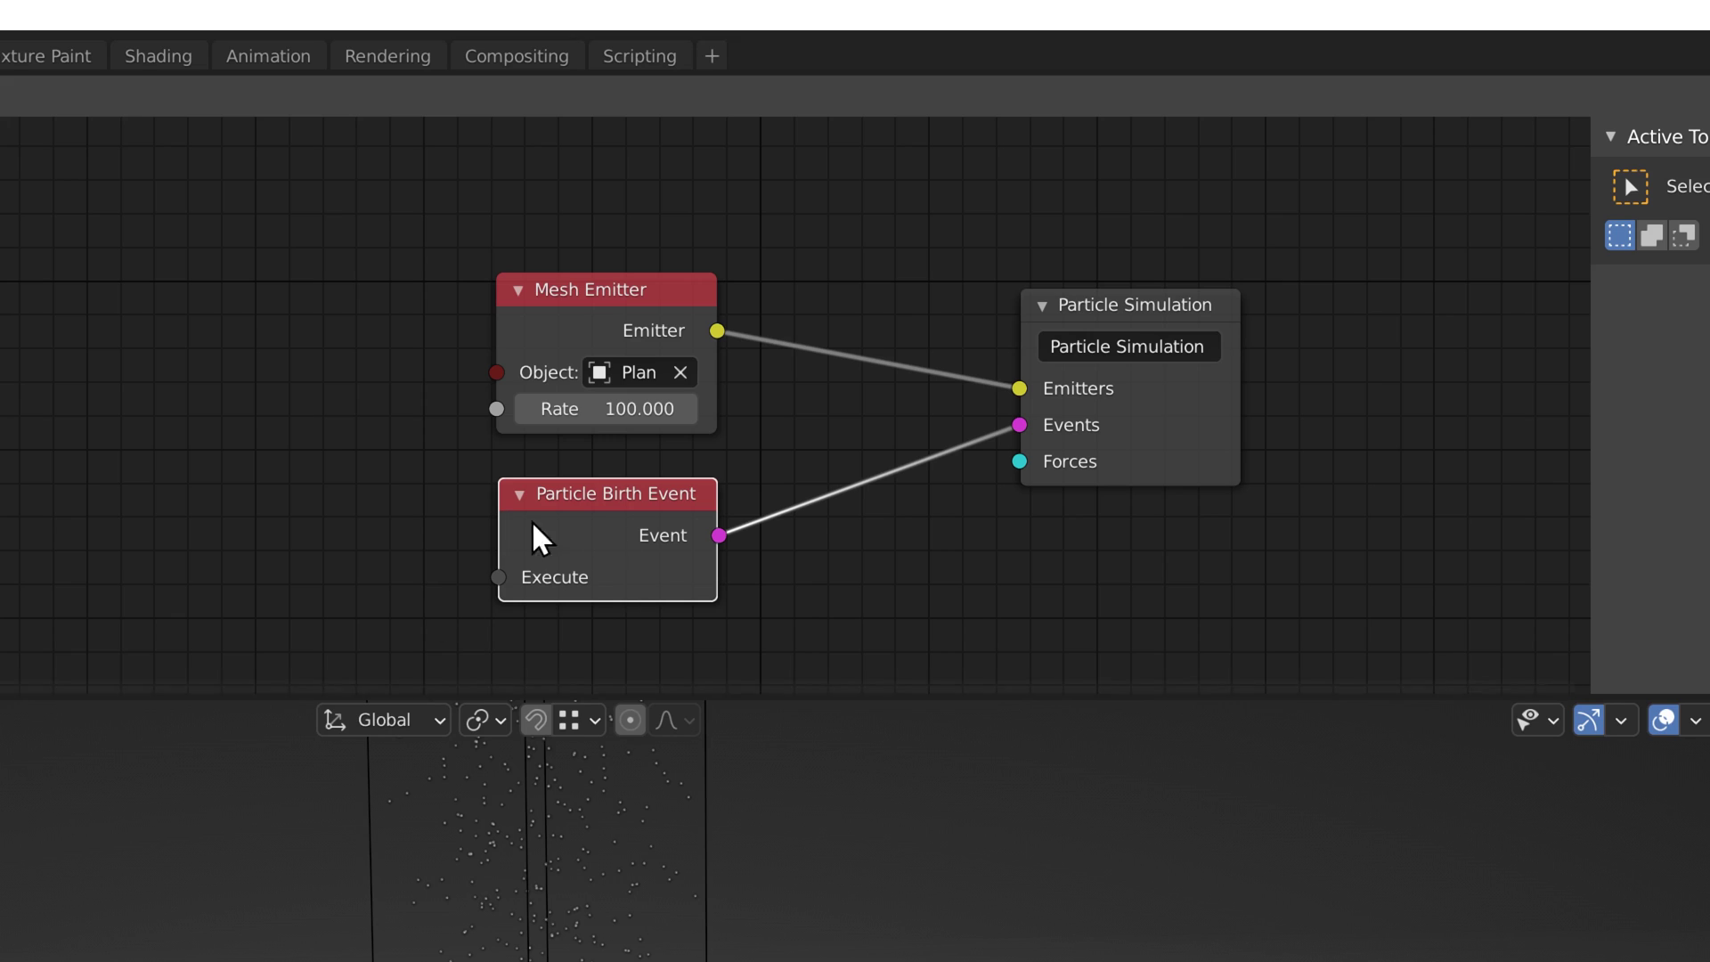
Add a Set Particle Attribute node to the left of the Particle Birth Event node and widen it.
{"action": "key", "text": "shift+a"}
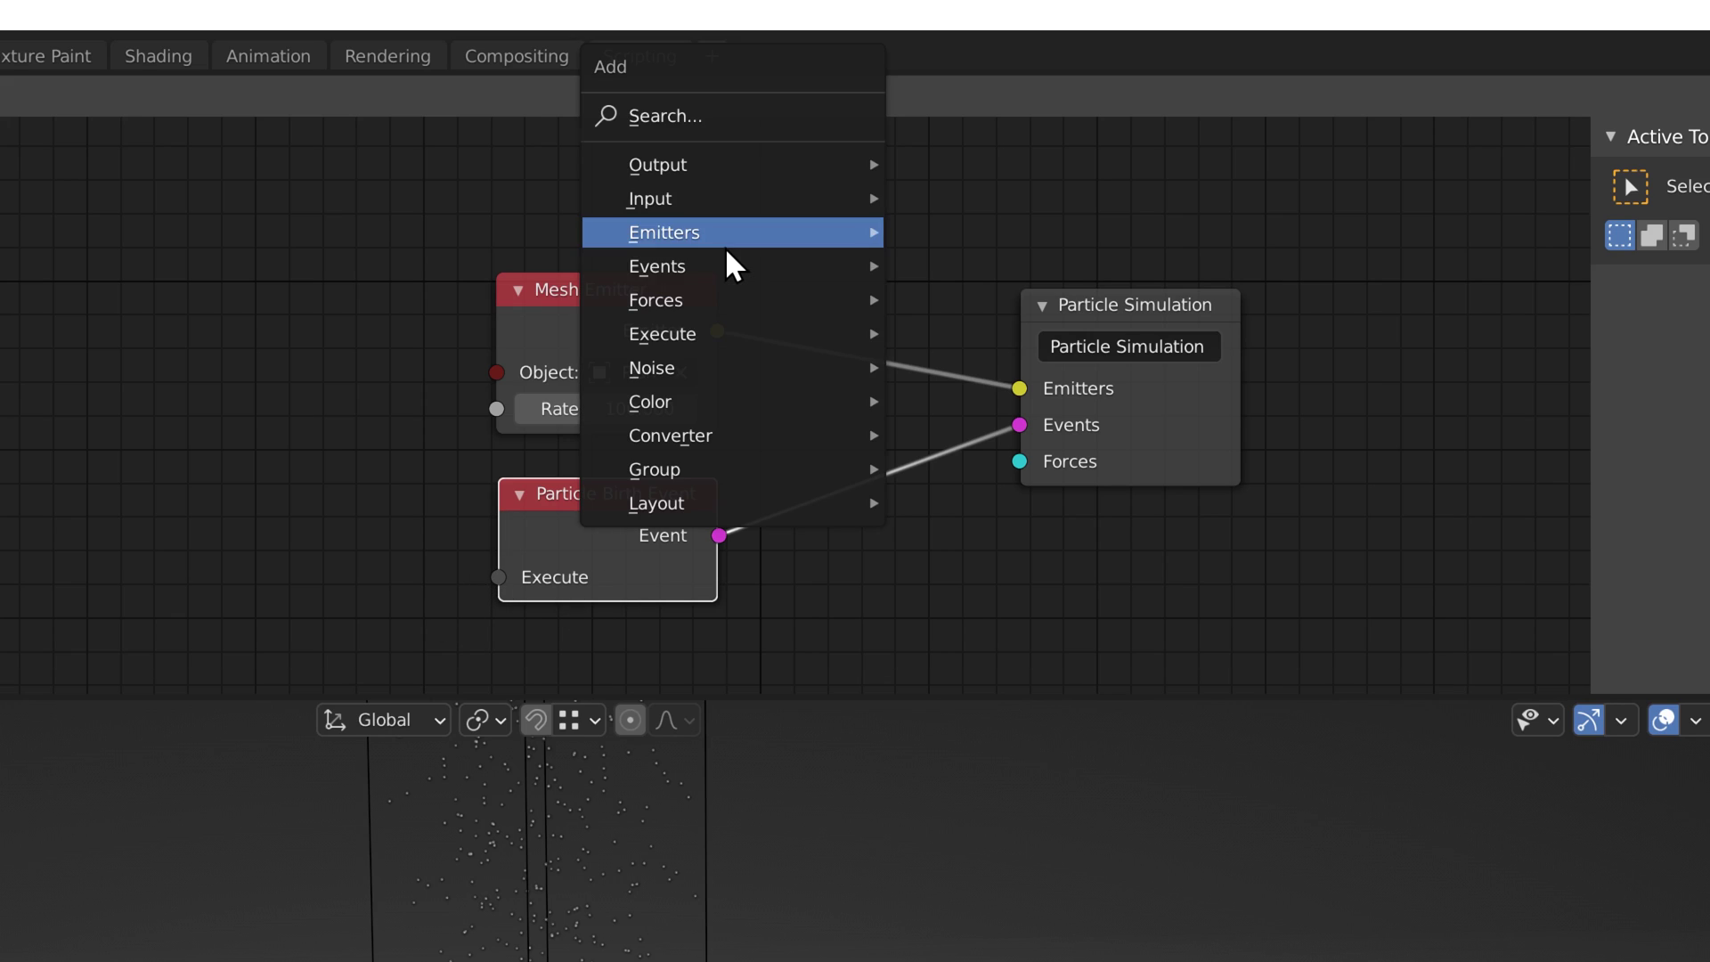
{"action": "mouse_move", "coordinate": [679, 336]}
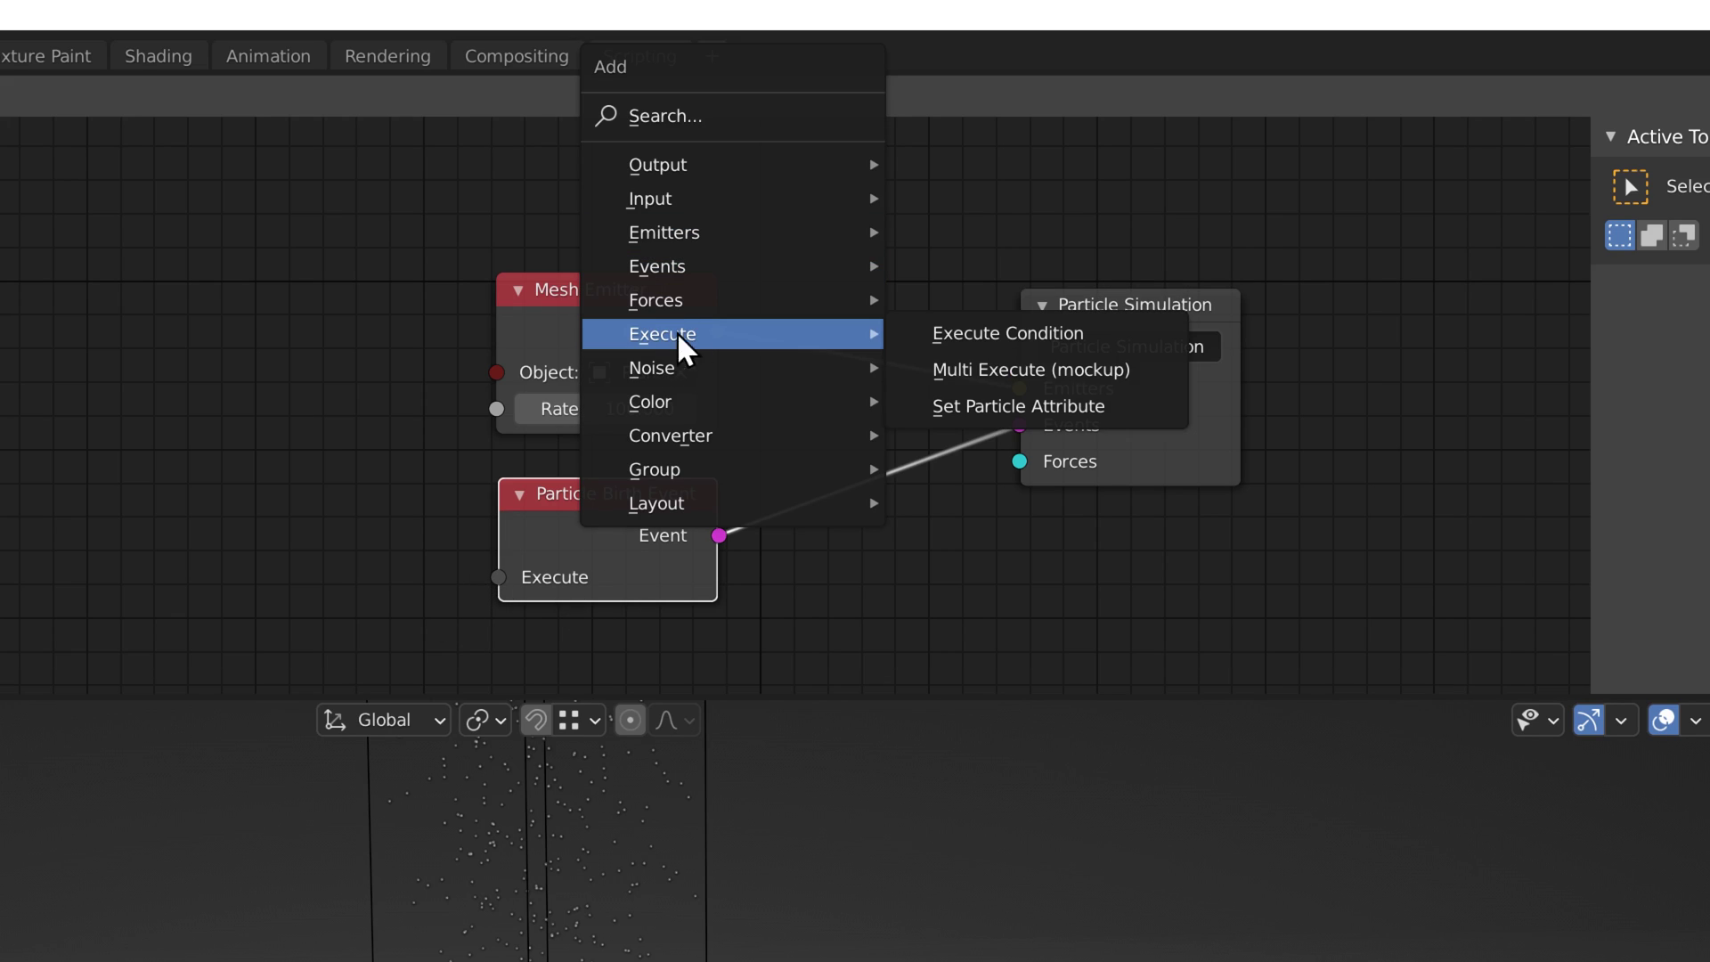
{"action": "left_click", "coordinate": [980, 407]}
{"action": "left_click", "coordinate": [122, 296]}
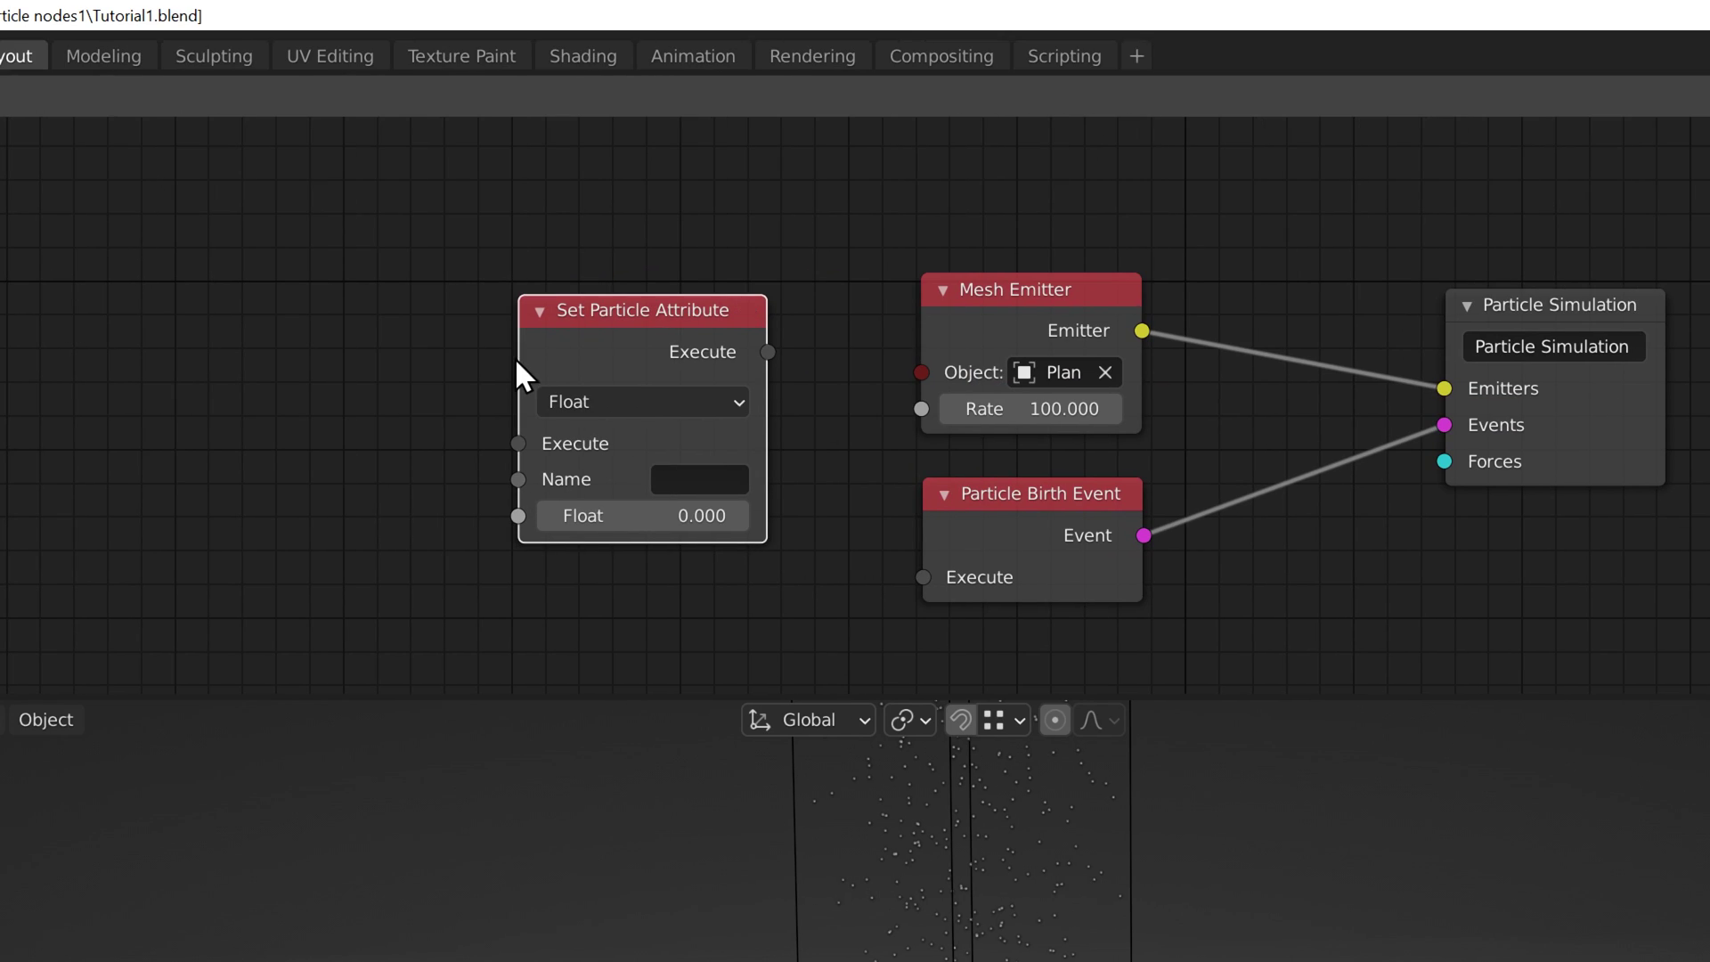
{"action": "left_click_drag", "start_coordinate": [517, 356], "coordinate": [409, 356]}
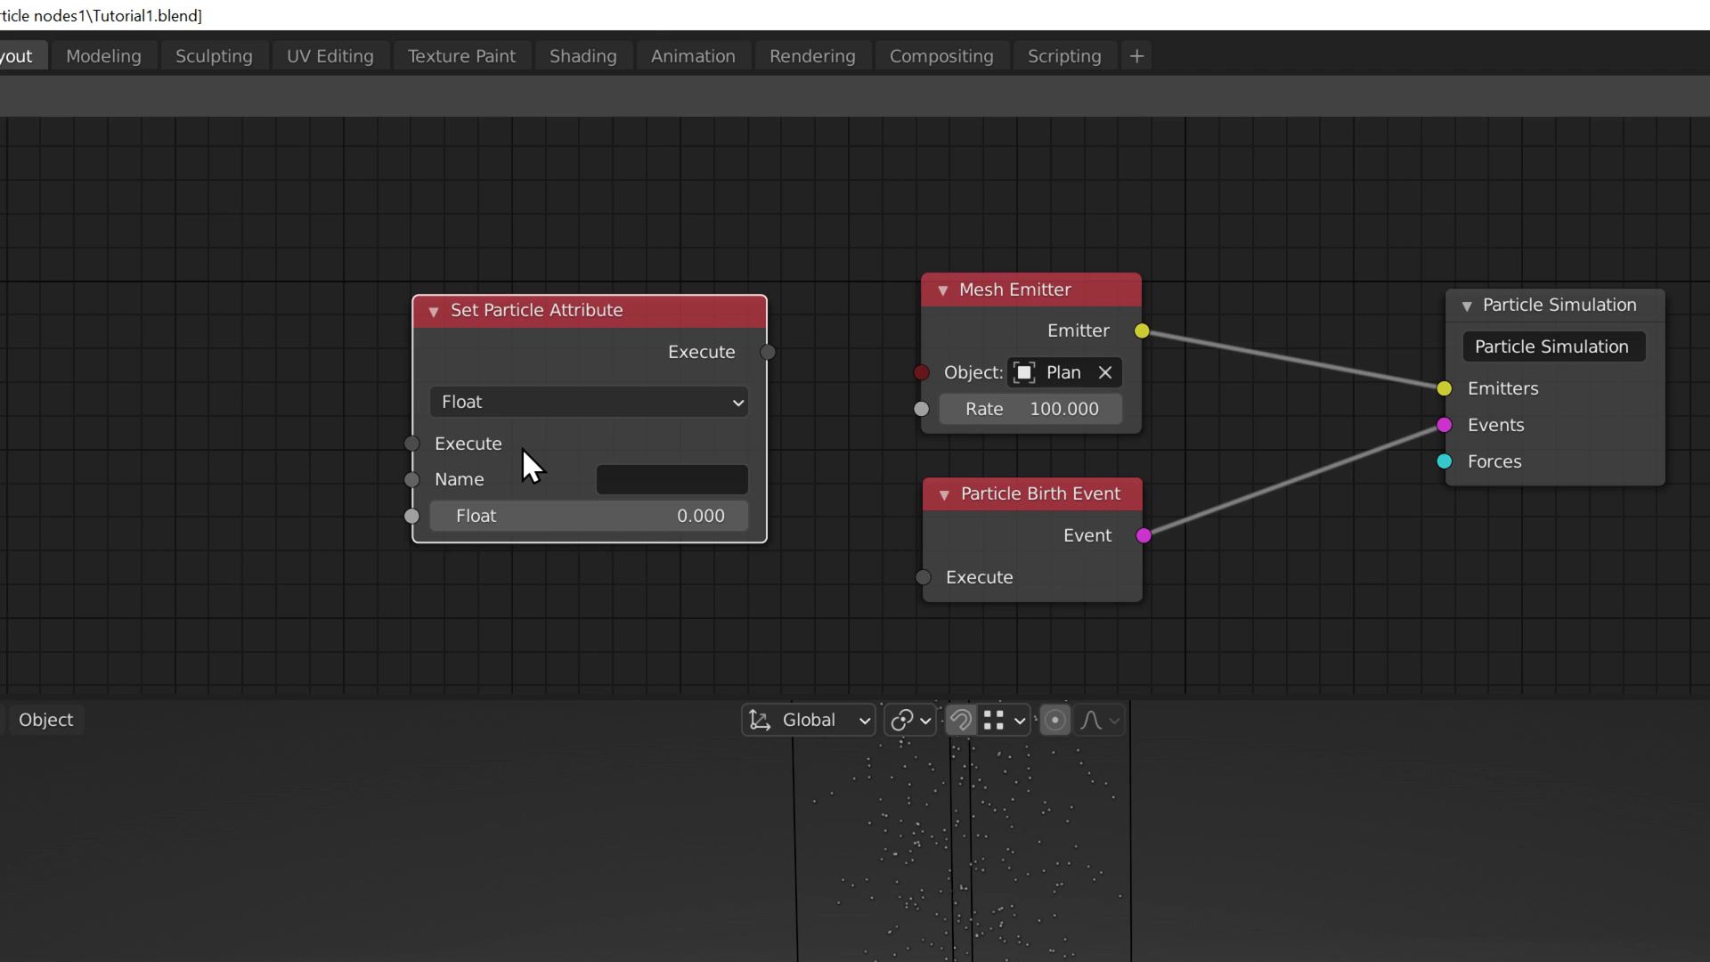
Set the Set Particle Attribute node's name to Radius and float value to 0.1, and link its Execute output to the Particle Birth Event.
{"action": "left_click", "coordinate": [559, 403]}
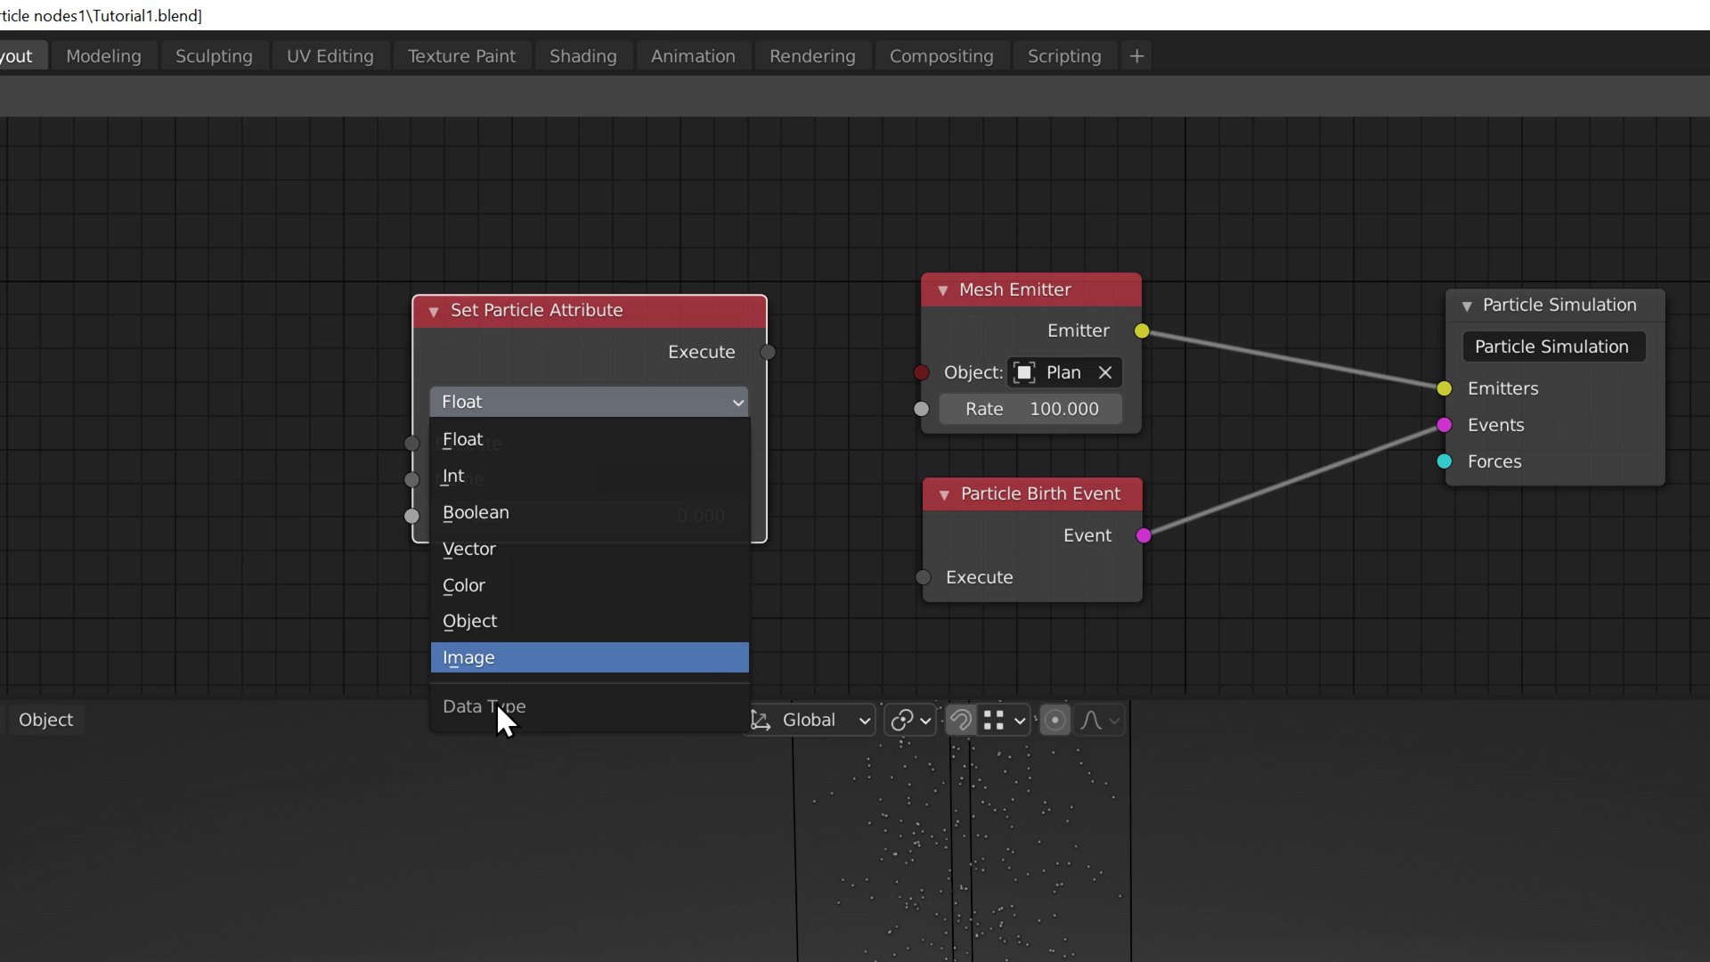
{"action": "left_click", "coordinate": [613, 478]}
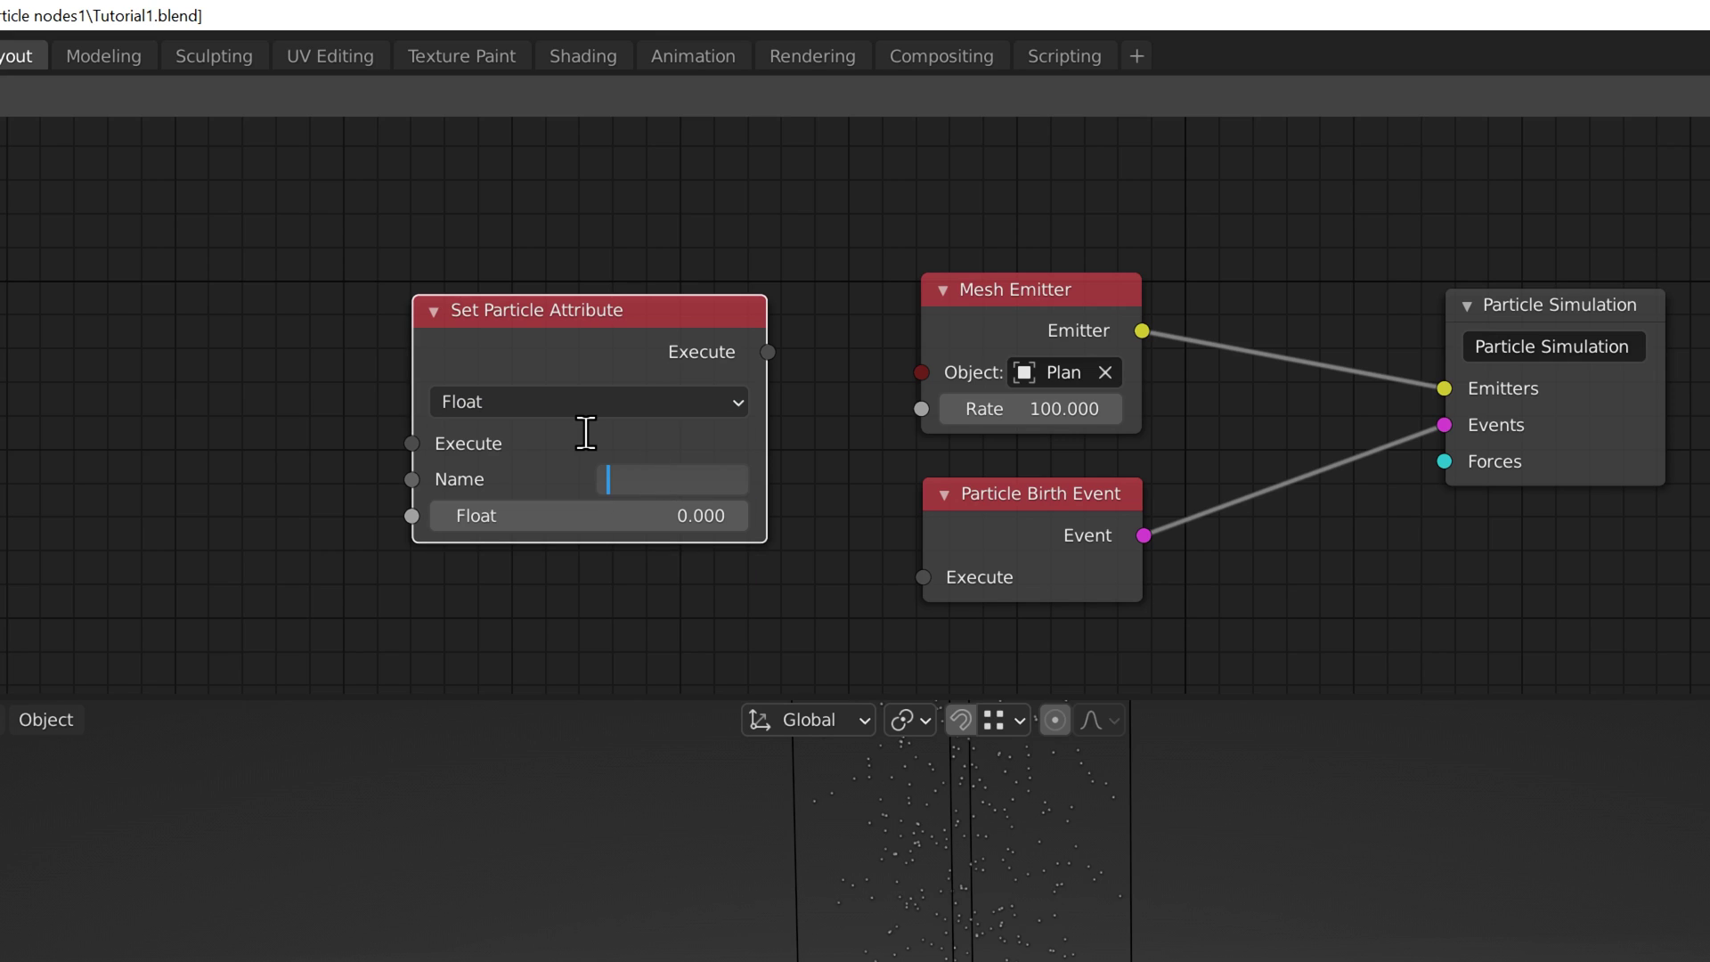
{"action": "key", "text": "Return"}
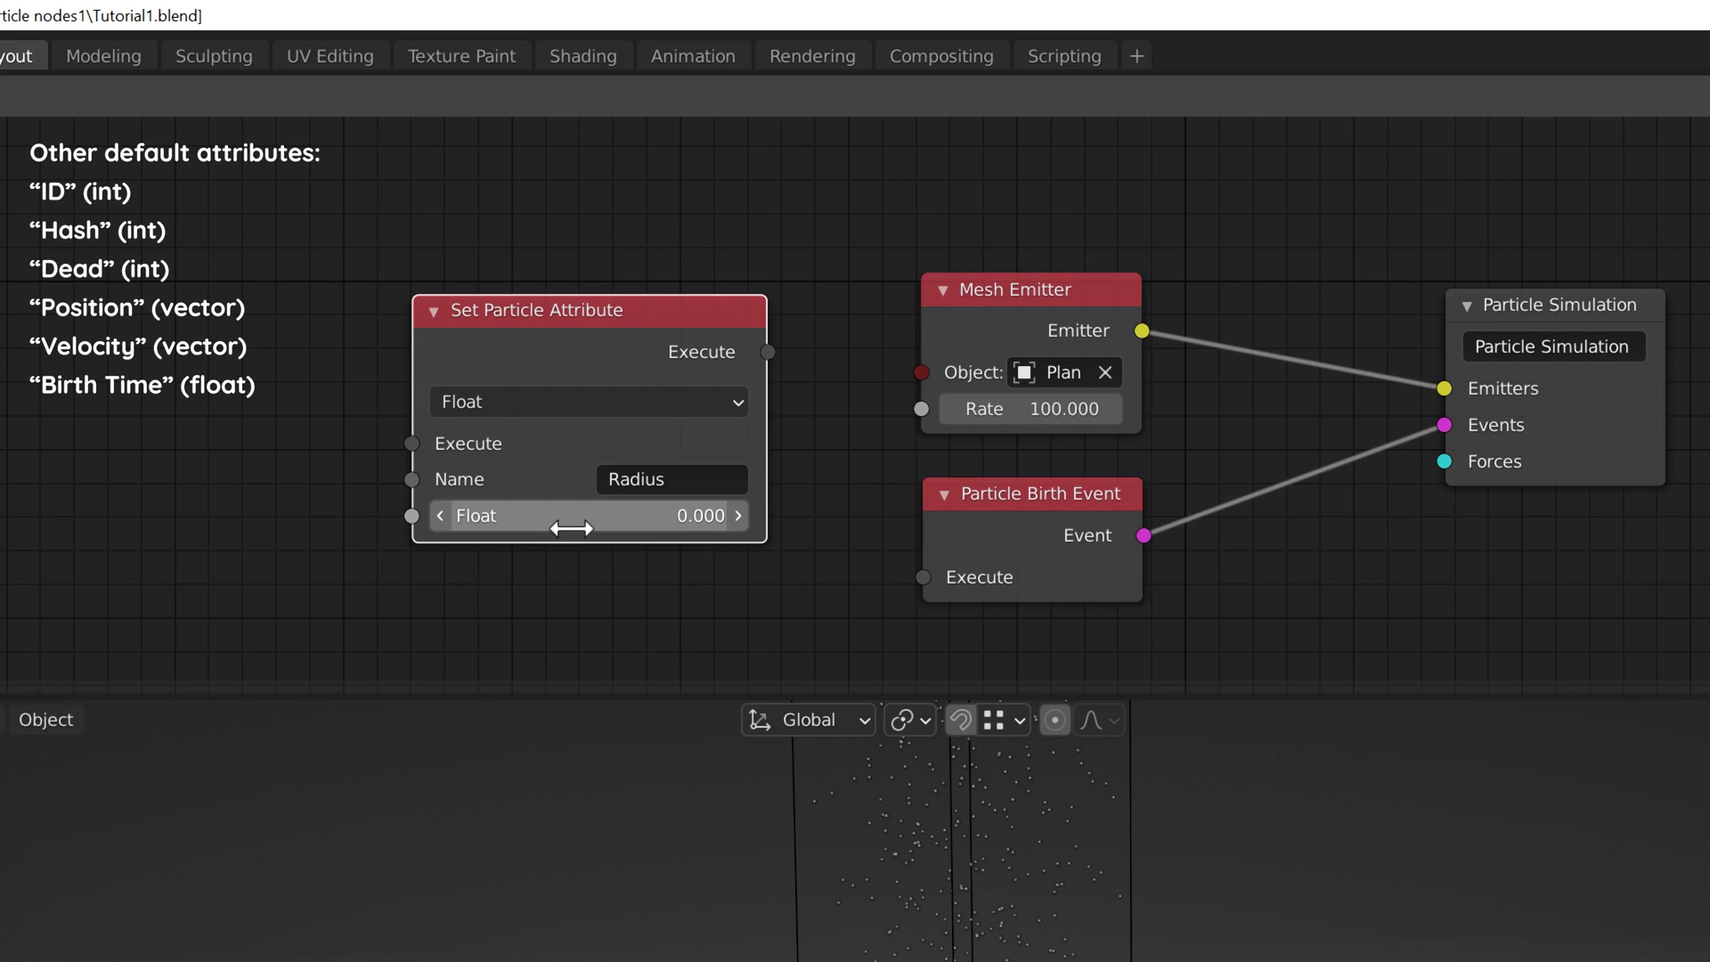
{"action": "mouse_move", "coordinate": [528, 516]}
{"action": "left_mouse_down"}
{"action": "mouse_move", "coordinate": [544, 517]}
{"action": "mouse_move", "coordinate": [524, 517]}
{"action": "left_mouse_up"}
{"action": "left_click", "coordinate": [547, 514]}
{"action": "type", "text": "0.1"}
{"action": "key", "text": "Return"}
{"action": "left_click_drag", "start_coordinate": [768, 351], "coordinate": [923, 577]}
{"action": "left_click_drag", "start_coordinate": [648, 322], "coordinate": [728, 401]}
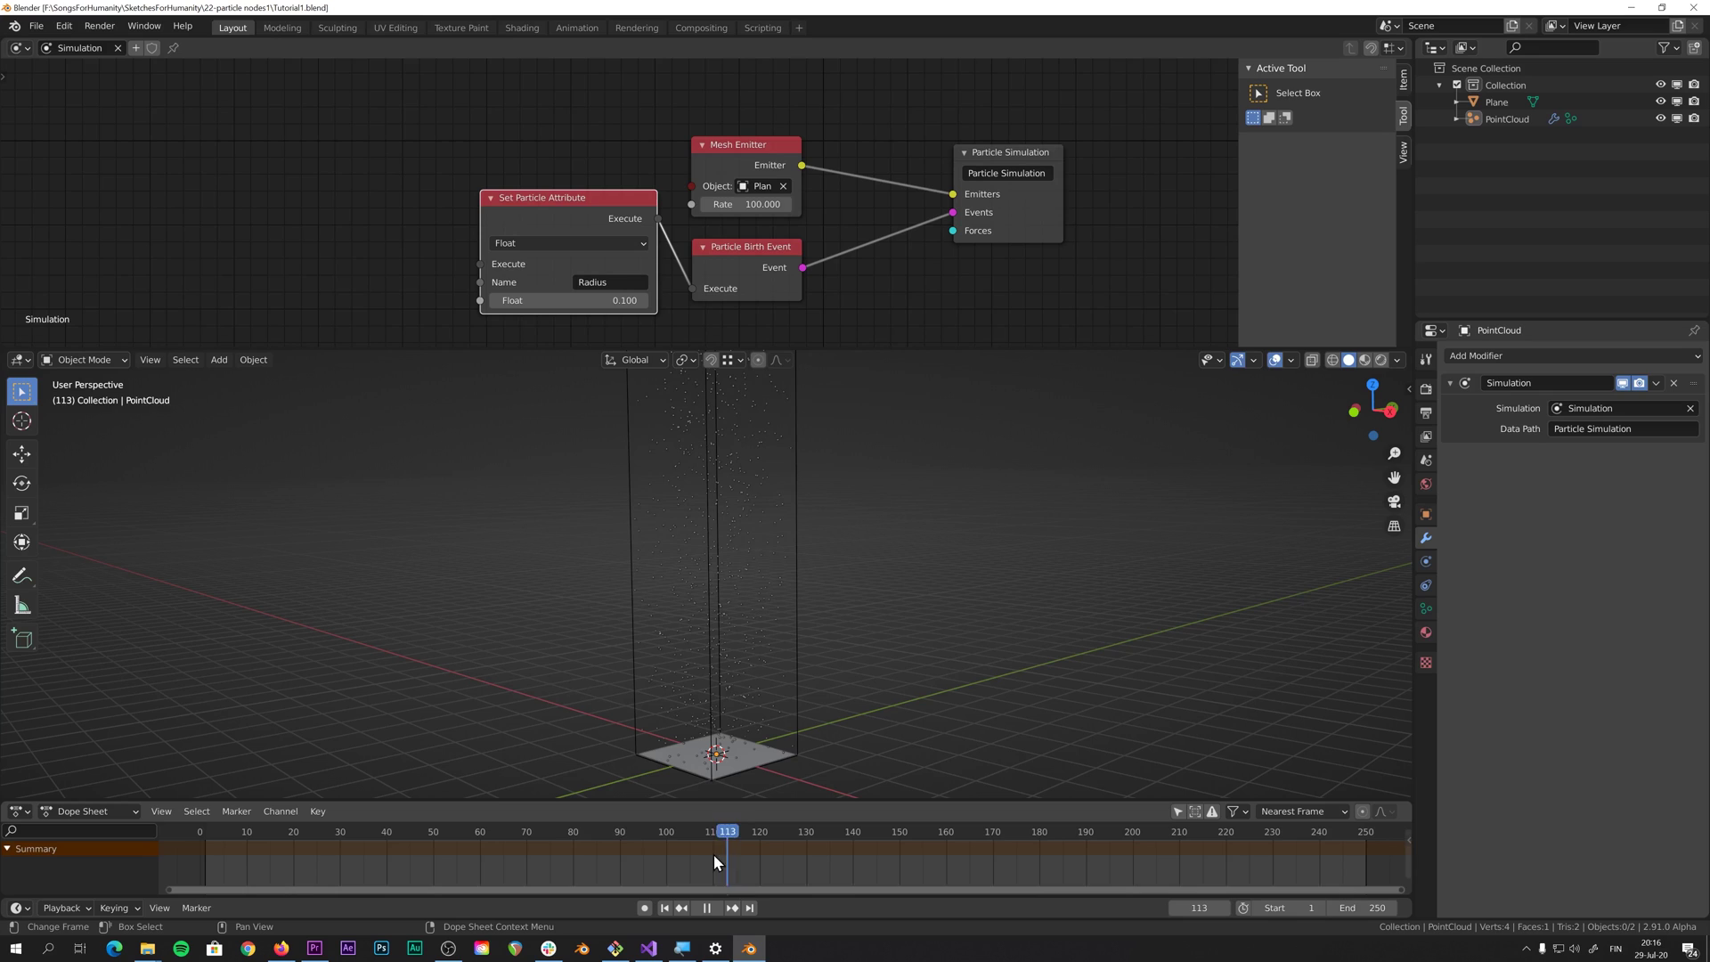
Play the simulation from frame 1 and try different Radius values during playback.
{"action": "left_click_drag", "start_coordinate": [713, 853], "coordinate": [207, 842]}
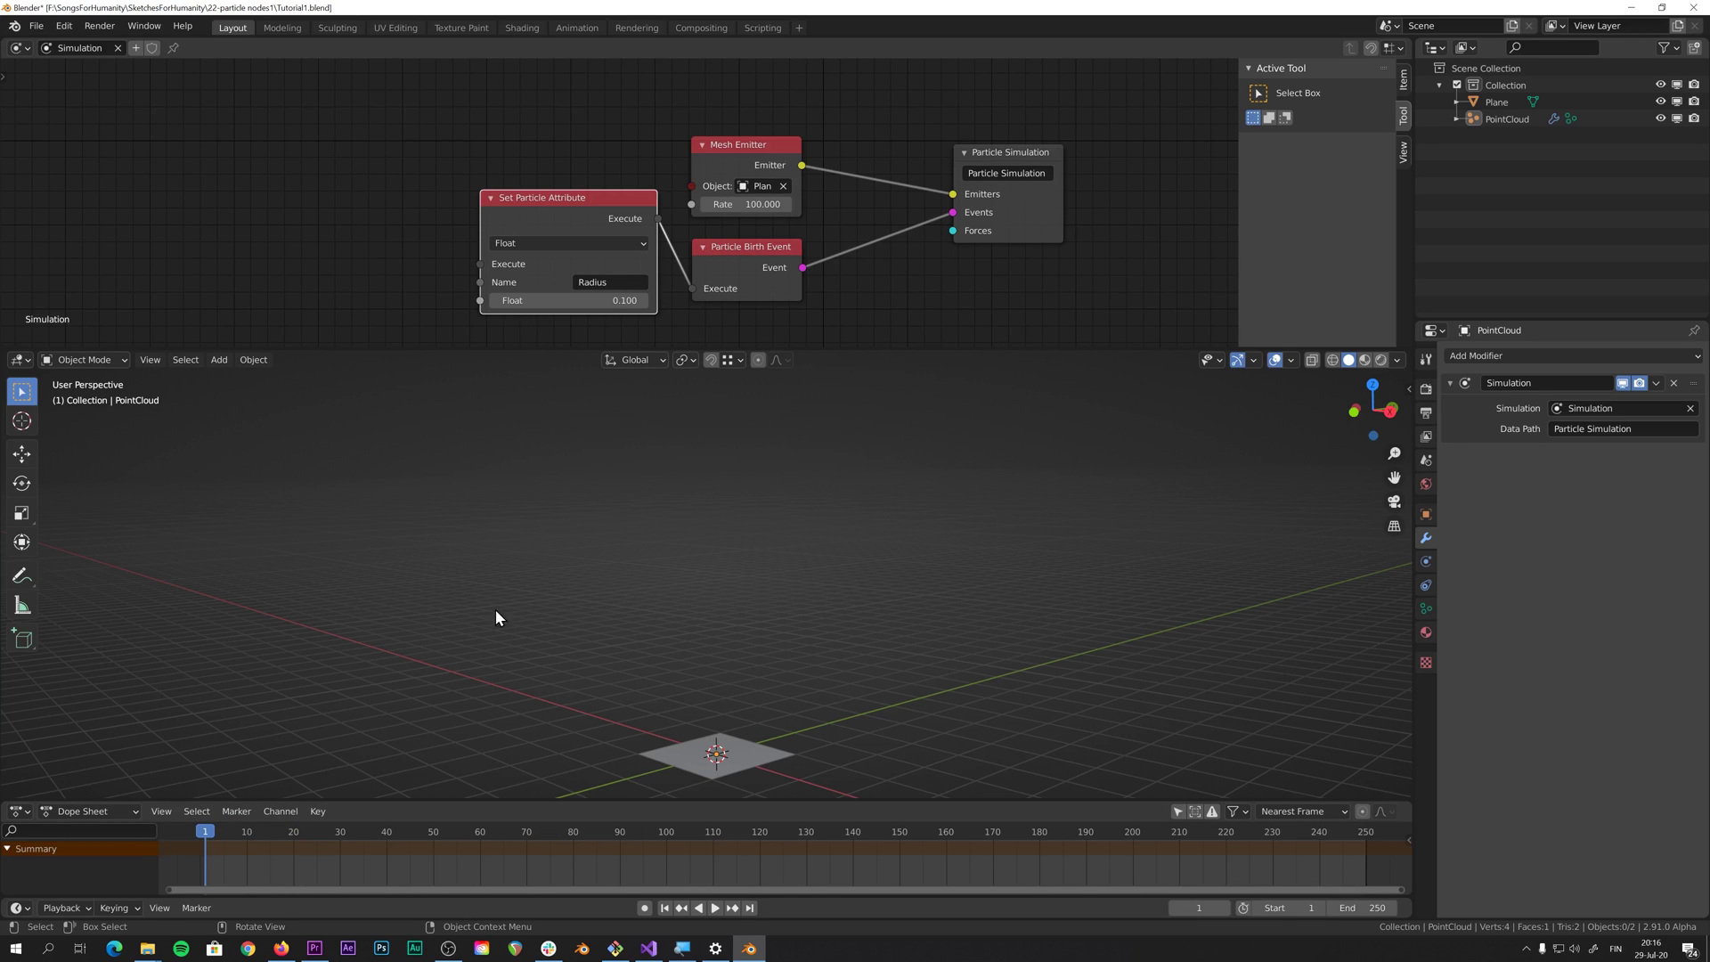
{"action": "key", "text": "space"}
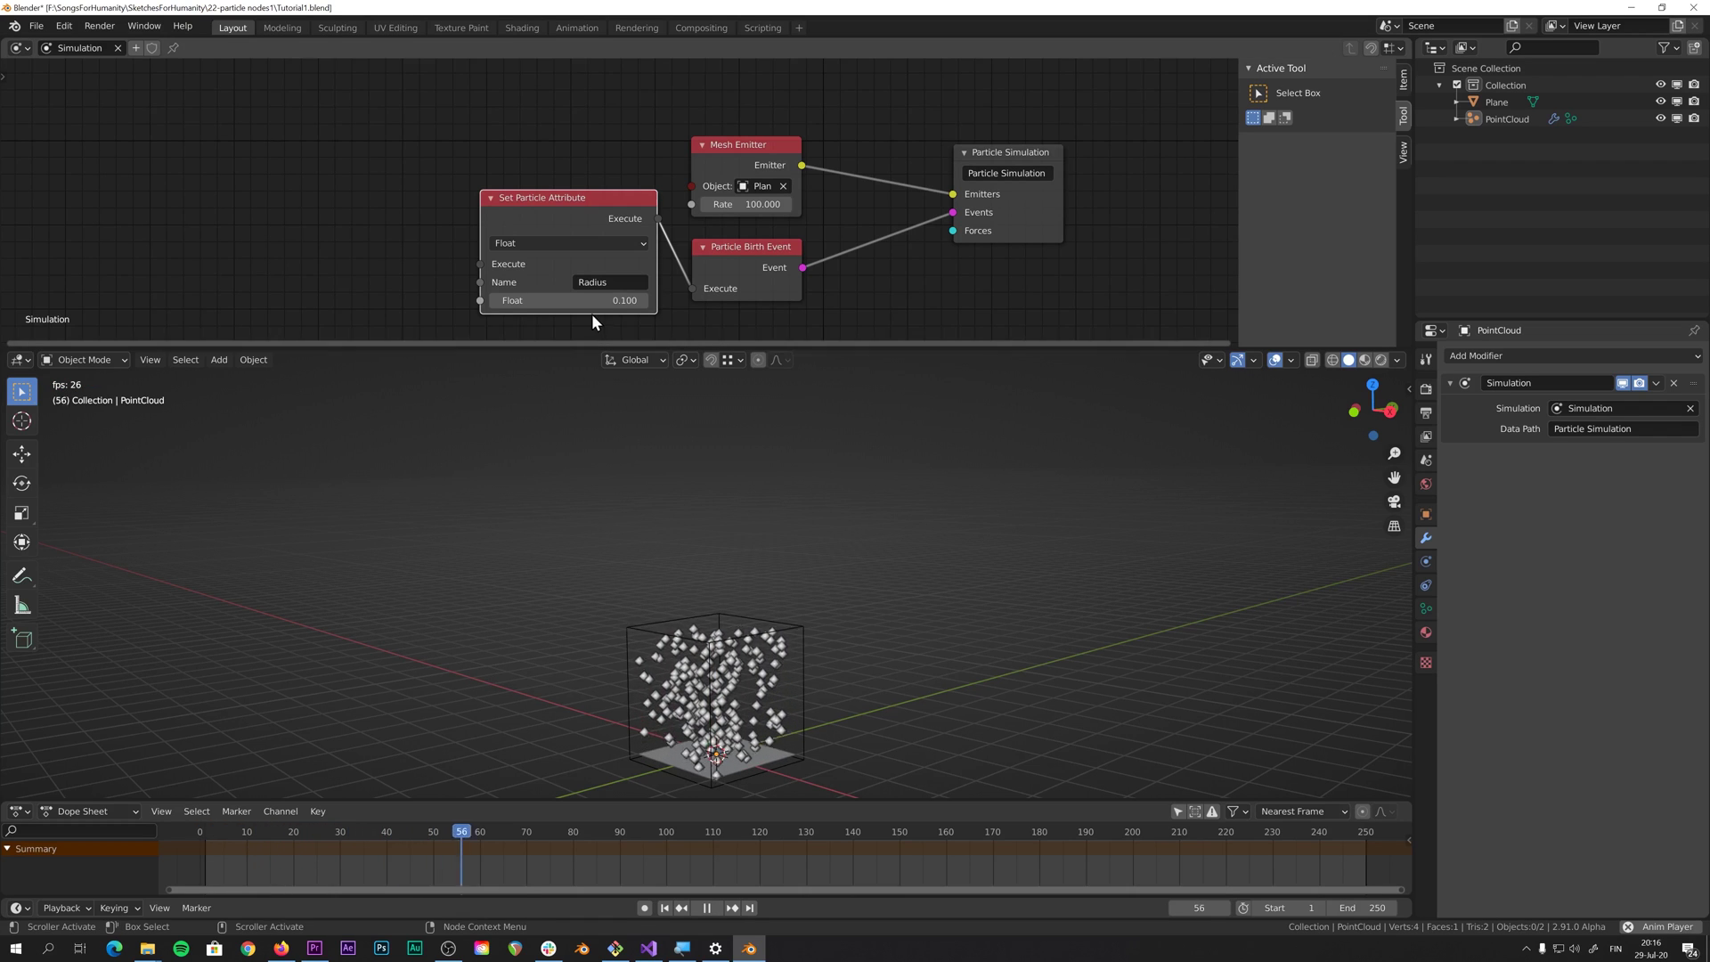
{"action": "mouse_move", "coordinate": [591, 300]}
{"action": "left_mouse_down"}
{"action": "mouse_move", "coordinate": [659, 301]}
{"action": "mouse_move", "coordinate": [577, 300]}
{"action": "left_mouse_up"}
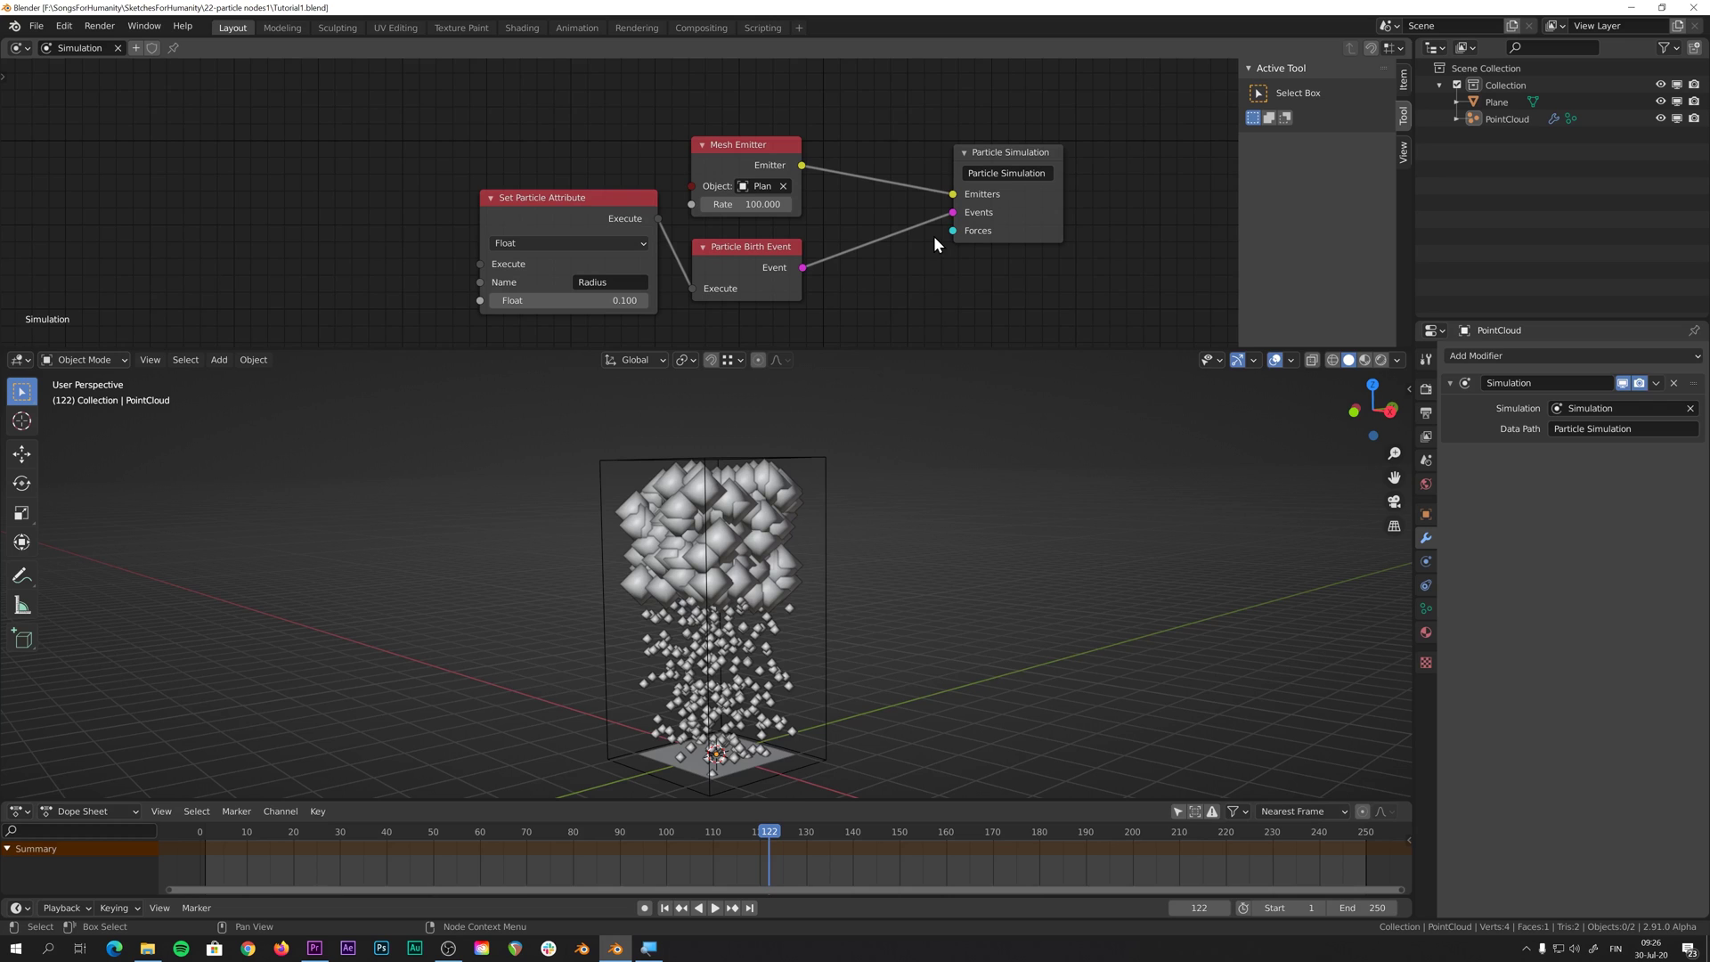
Add a Force node below the Particle Birth Event and link its output to the Particle Simulation's Forces input.
{"action": "middle_click_drag", "start_coordinate": [962, 276], "coordinate": [804, 196]}
{"action": "key", "text": "shift+a"}
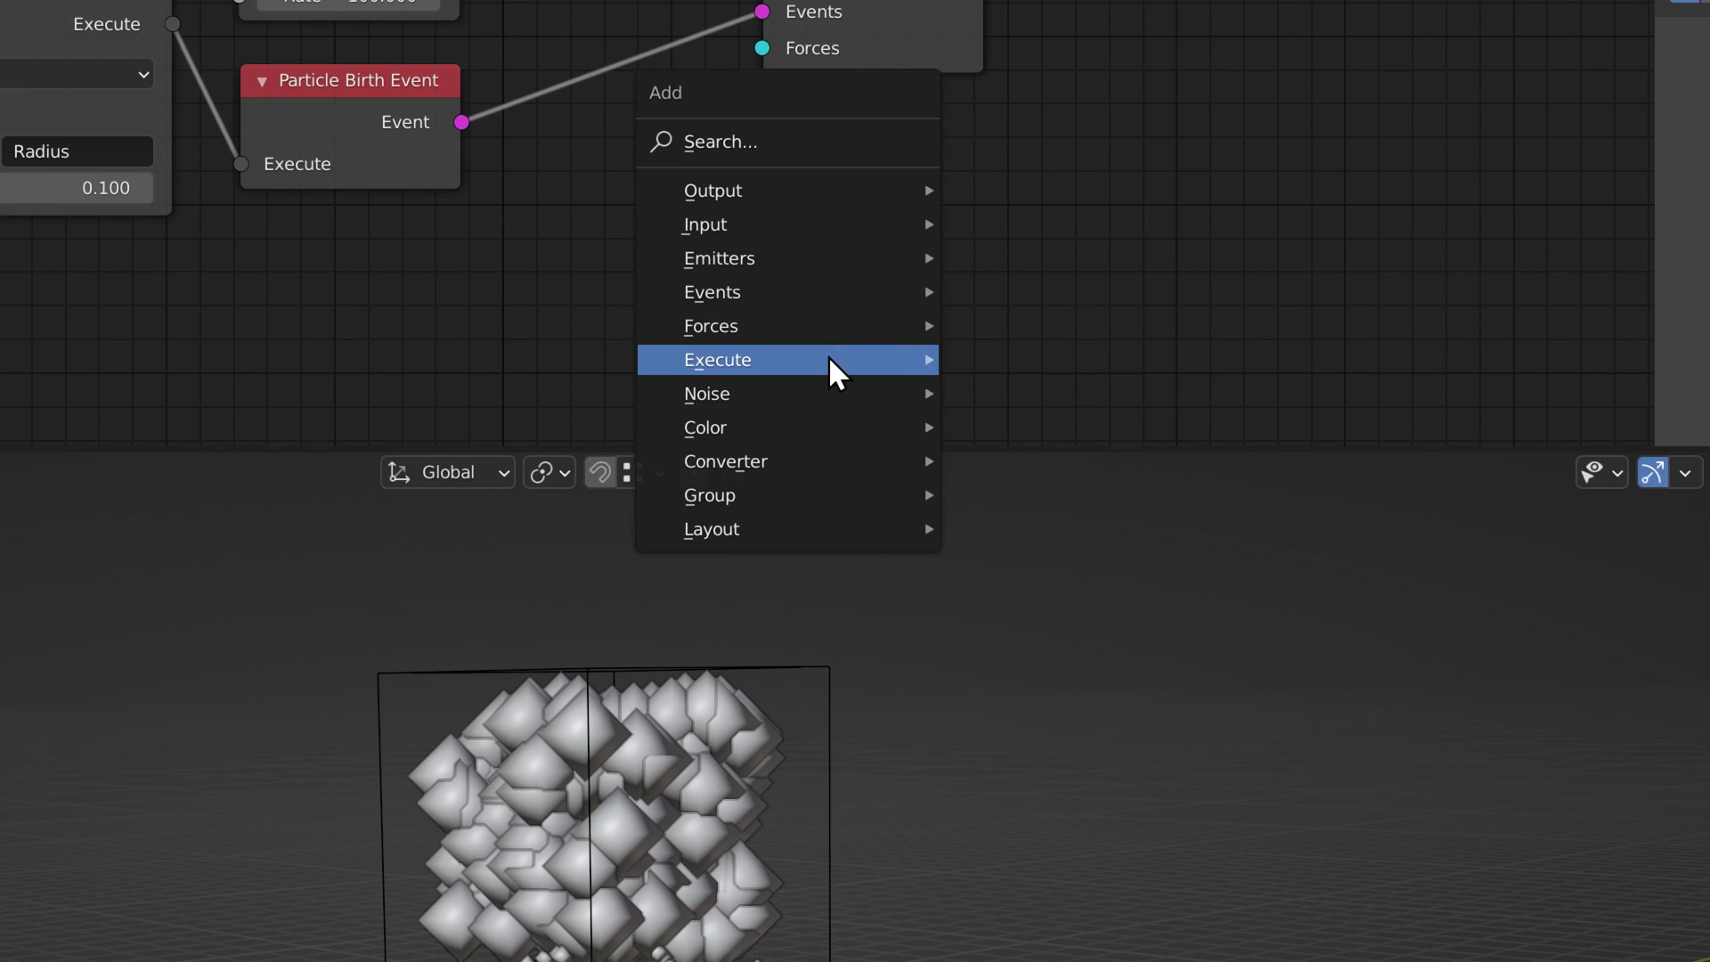
{"action": "mouse_move", "coordinate": [821, 289]}
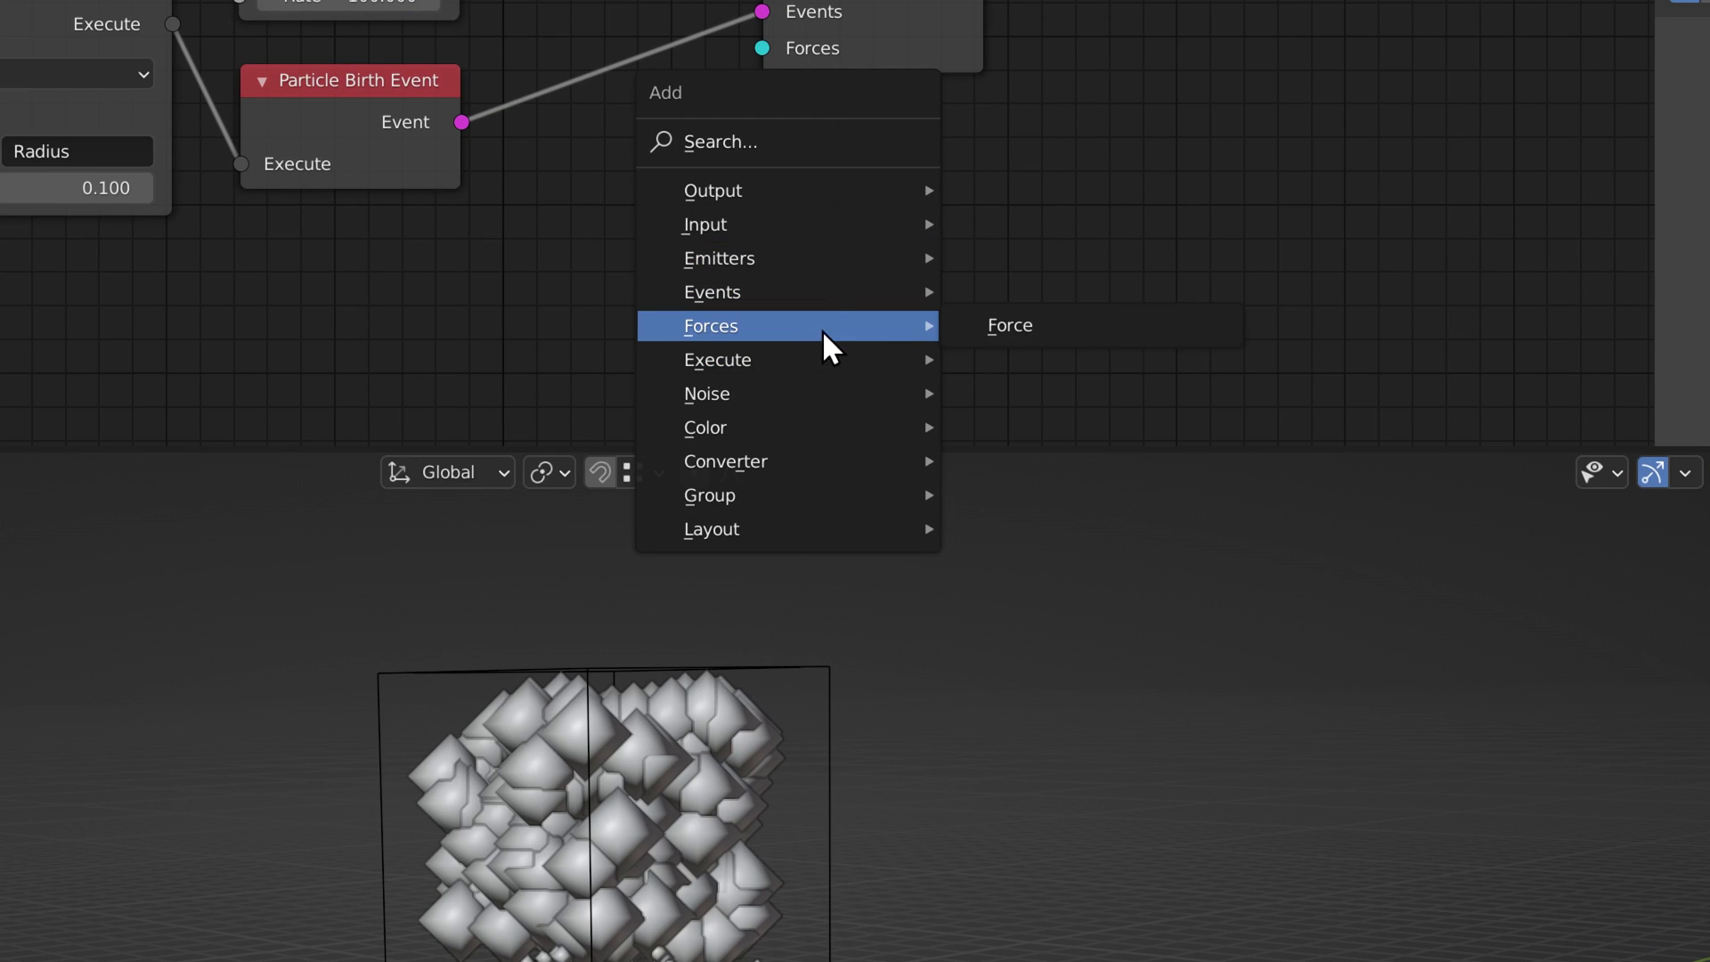
{"action": "left_click", "coordinate": [1055, 334]}
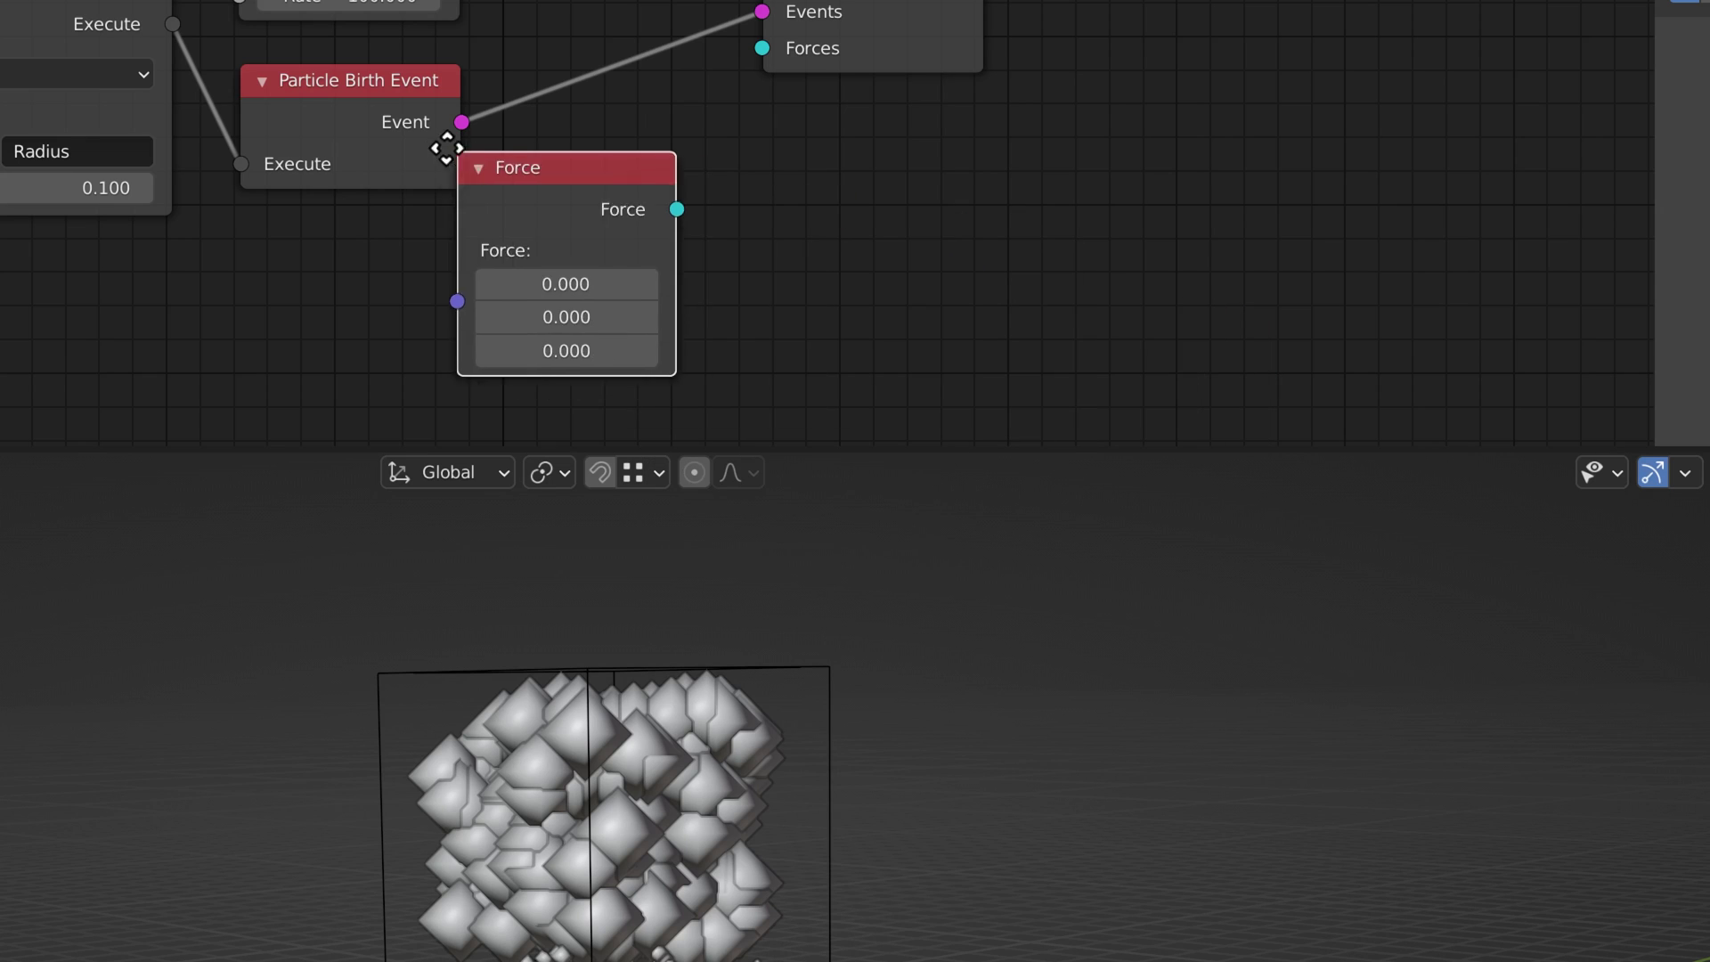
{"action": "left_click", "coordinate": [548, 211]}
{"action": "scroll", "coordinate": [793, 229], "scroll_direction": "down", "scroll_amount": 2}
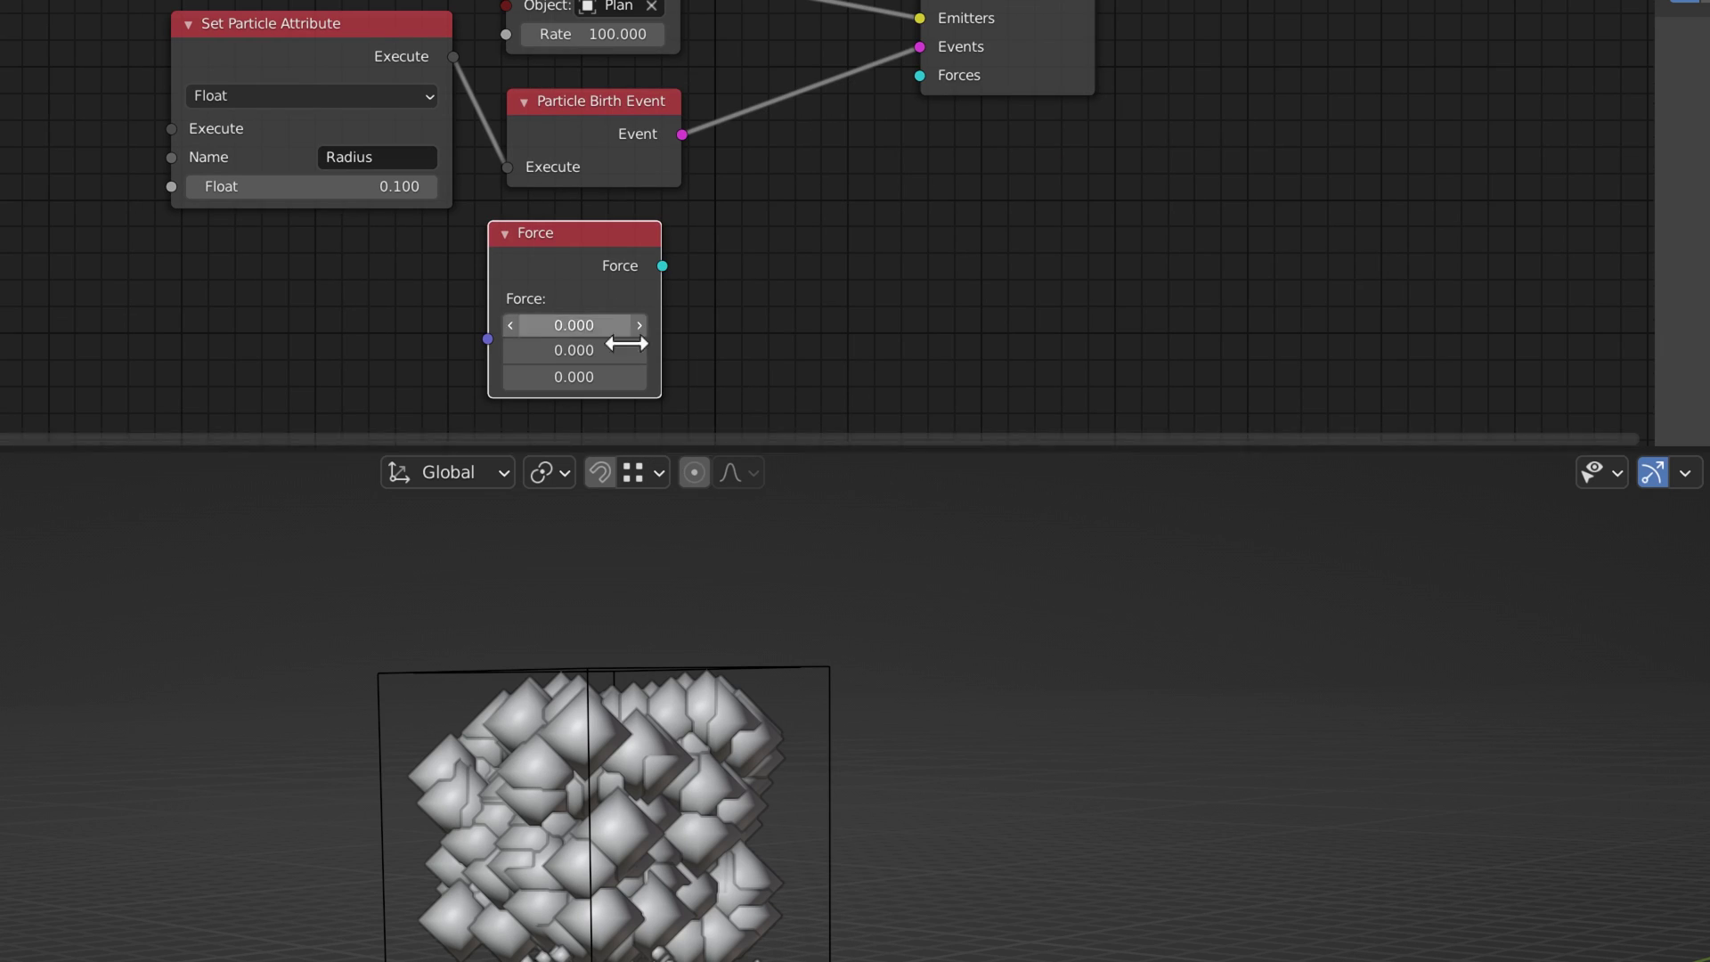
{"action": "left_click_drag", "start_coordinate": [662, 265], "coordinate": [920, 75]}
{"action": "middle_click_drag", "start_coordinate": [537, 279], "coordinate": [733, 253]}
Set the Force node's vector to 0, 0, -1.
{"action": "left_click_drag", "start_coordinate": [764, 318], "coordinate": [832, 297]}
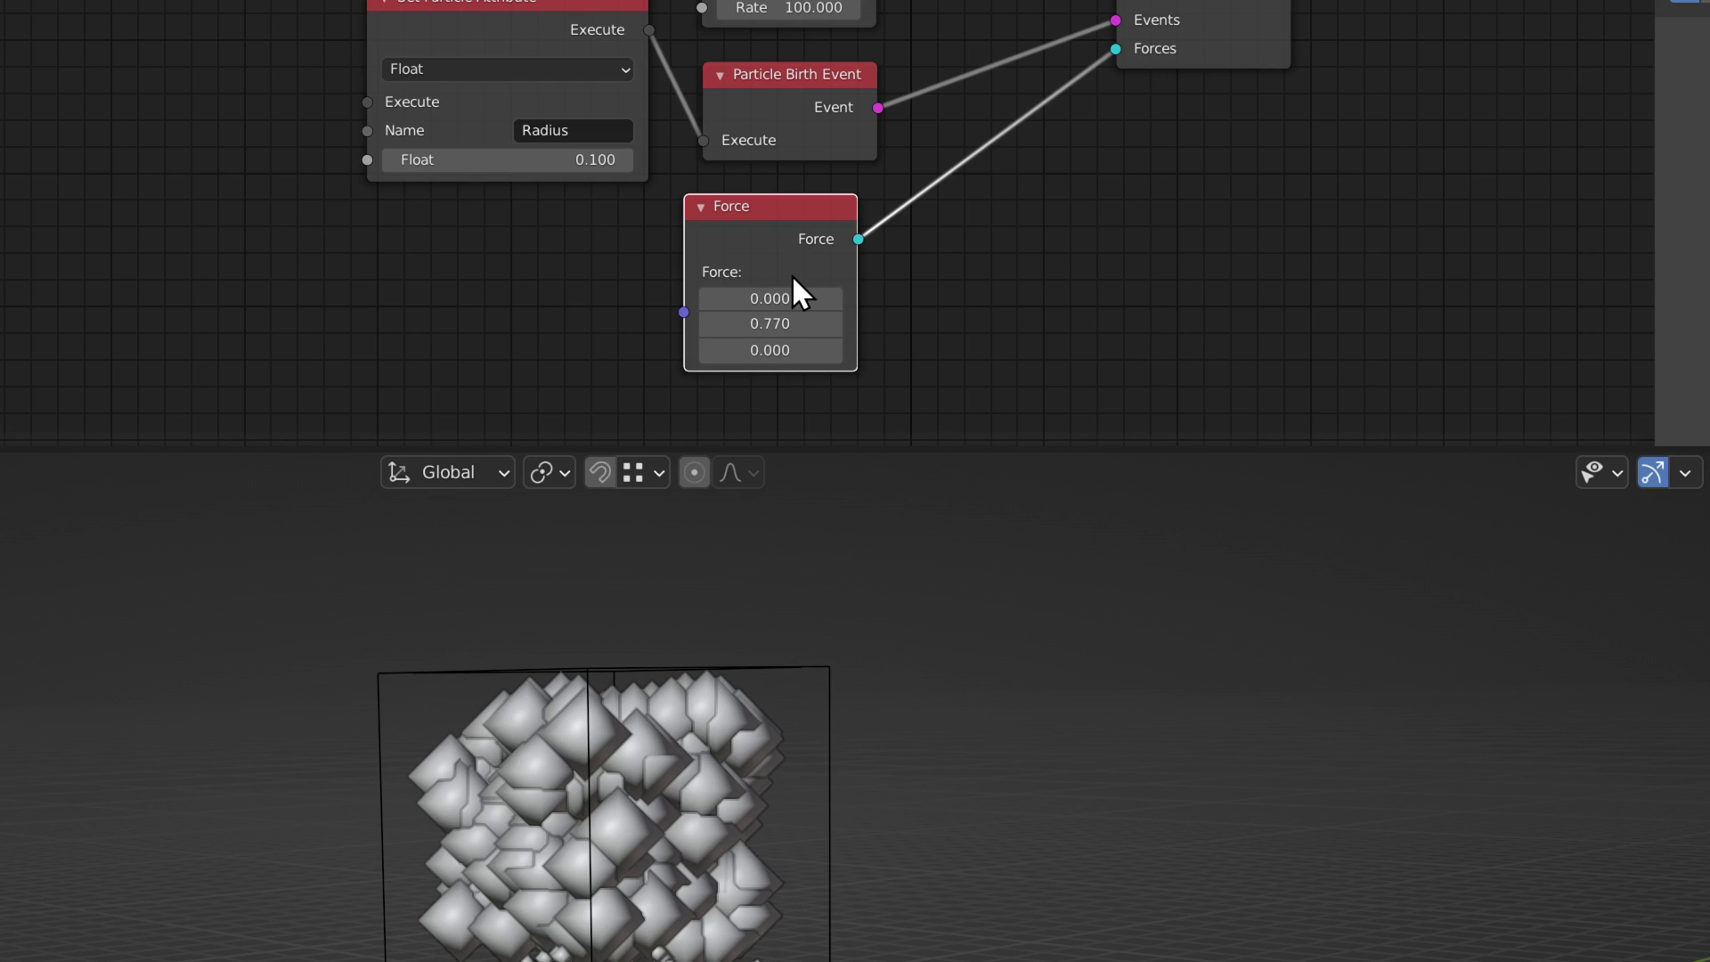
{"action": "double_click", "coordinate": [770, 323]}
{"action": "key", "text": "BackSpace"}
{"action": "key", "text": "BackSpace"}
{"action": "key", "text": "BackSpace"}
{"action": "key", "text": "BackSpace"}
{"action": "key", "text": "BackSpace"}
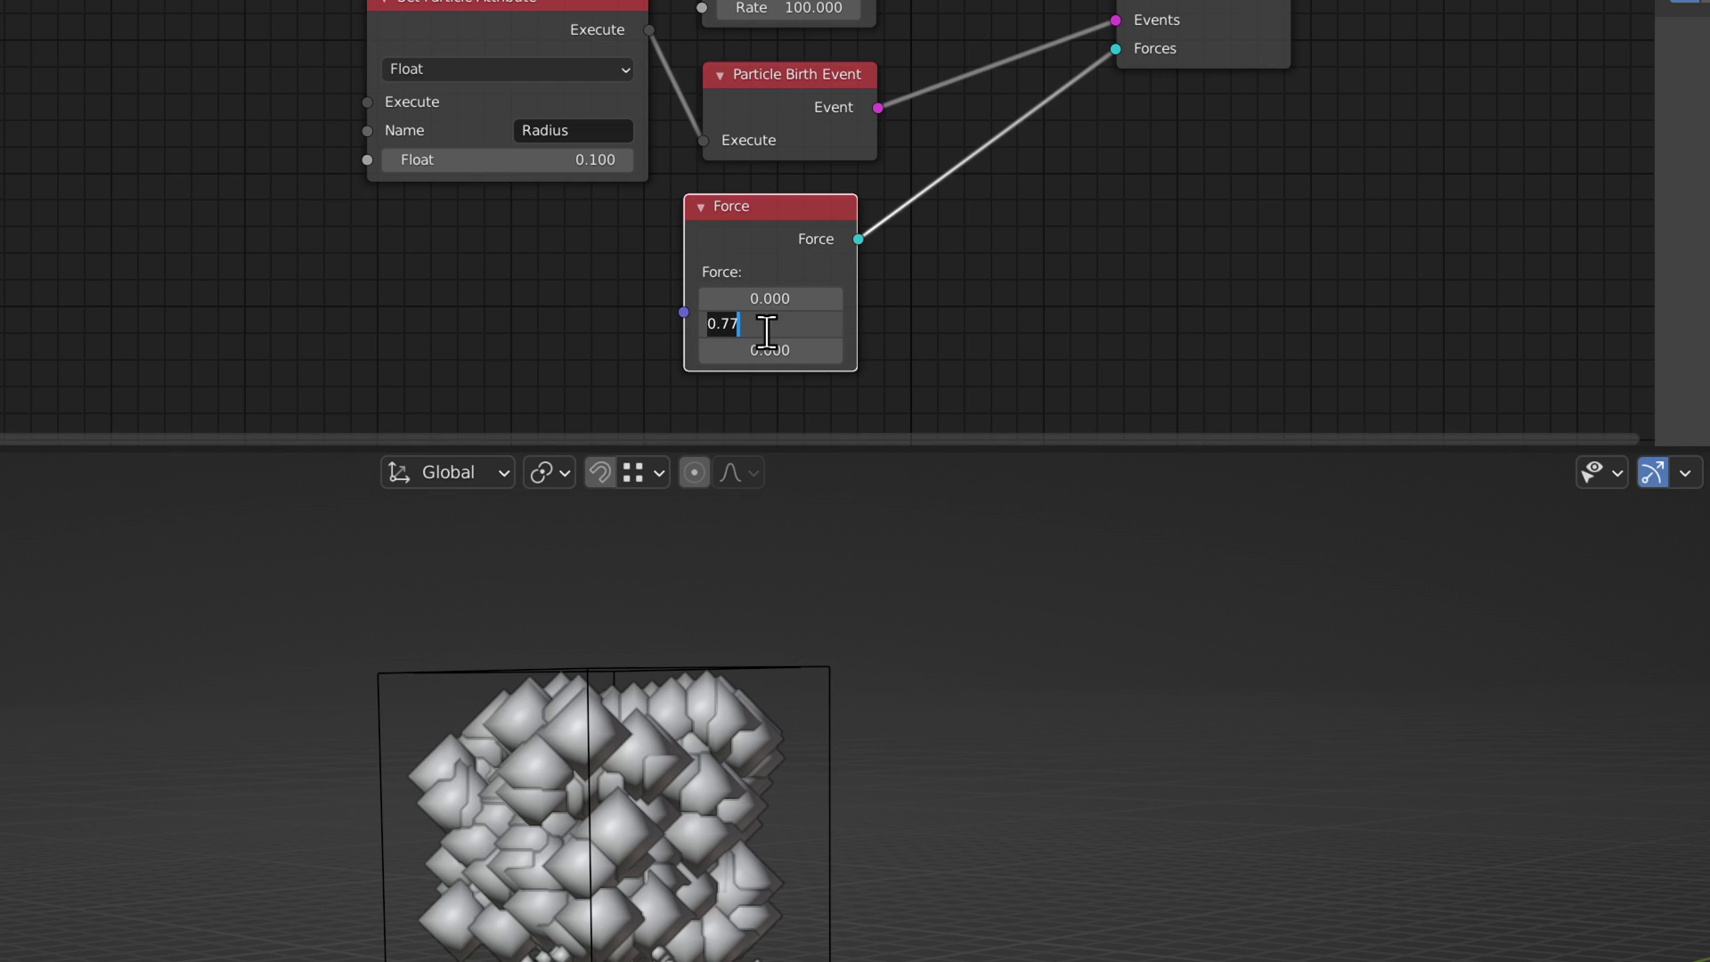
{"action": "type", "text": "0"}
{"action": "key", "text": "Return"}
{"action": "double_click", "coordinate": [757, 350]}
{"action": "type", "text": "-1"}
{"action": "key", "text": "Return"}
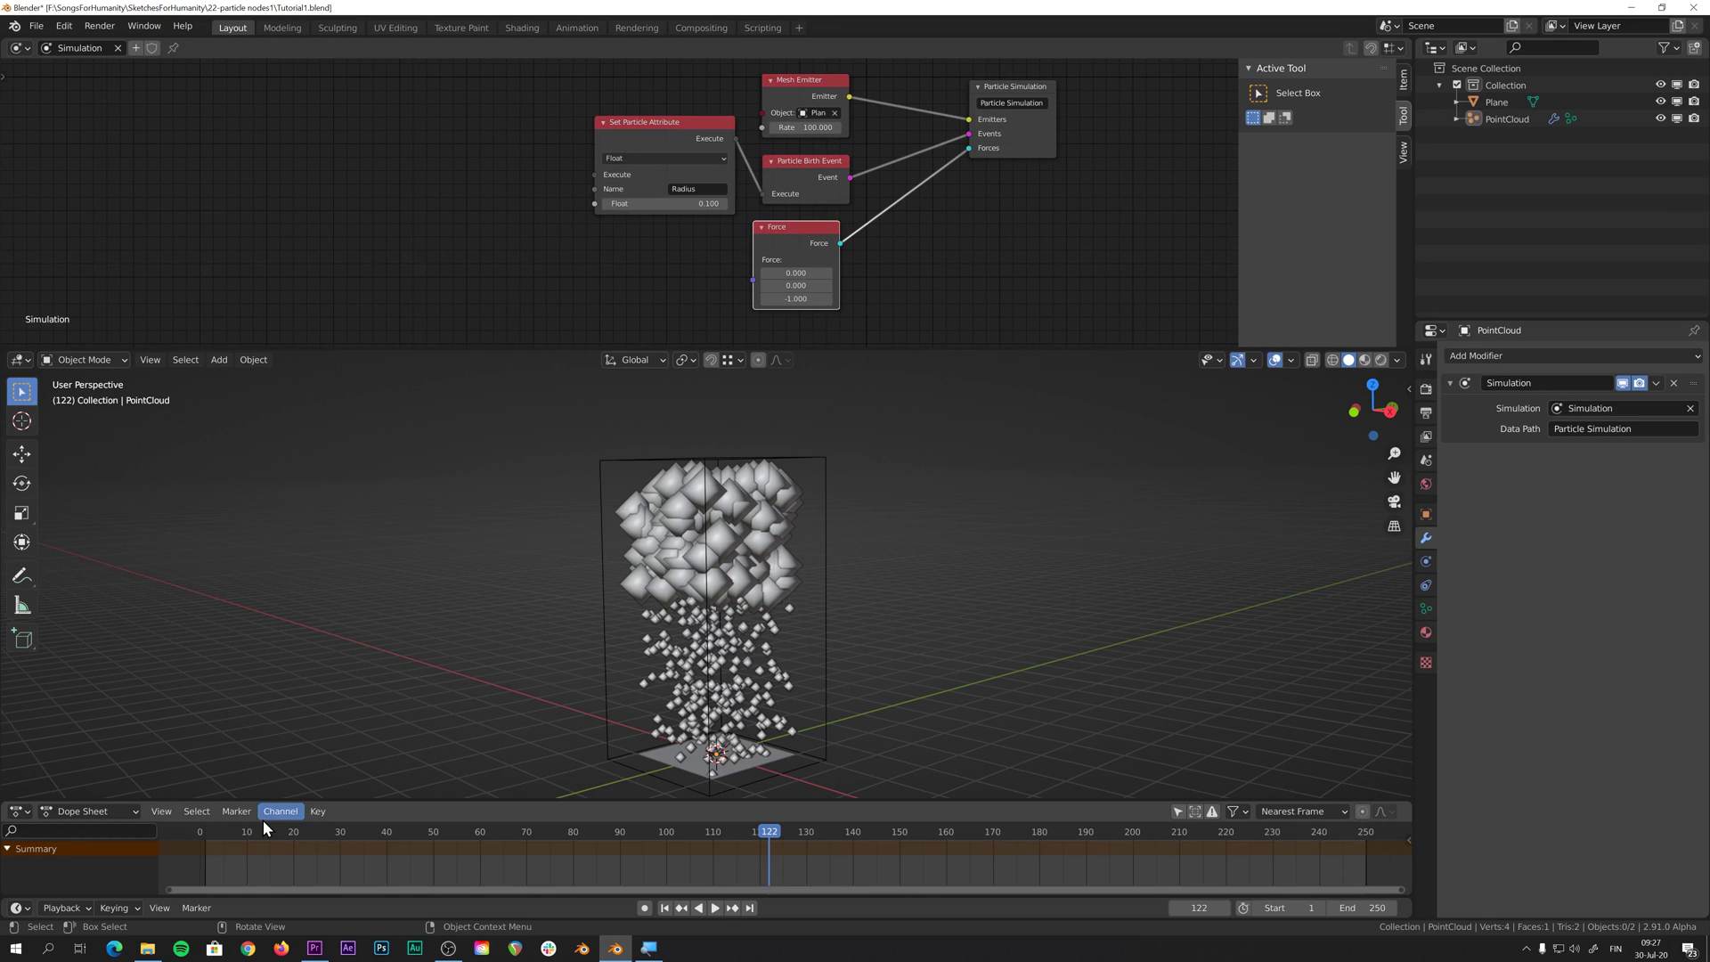
Replay the simulation from frame 1 and examine how the force moves the particles from another viewing angle.
{"action": "left_click", "coordinate": [206, 834]}
{"action": "key", "text": "space"}
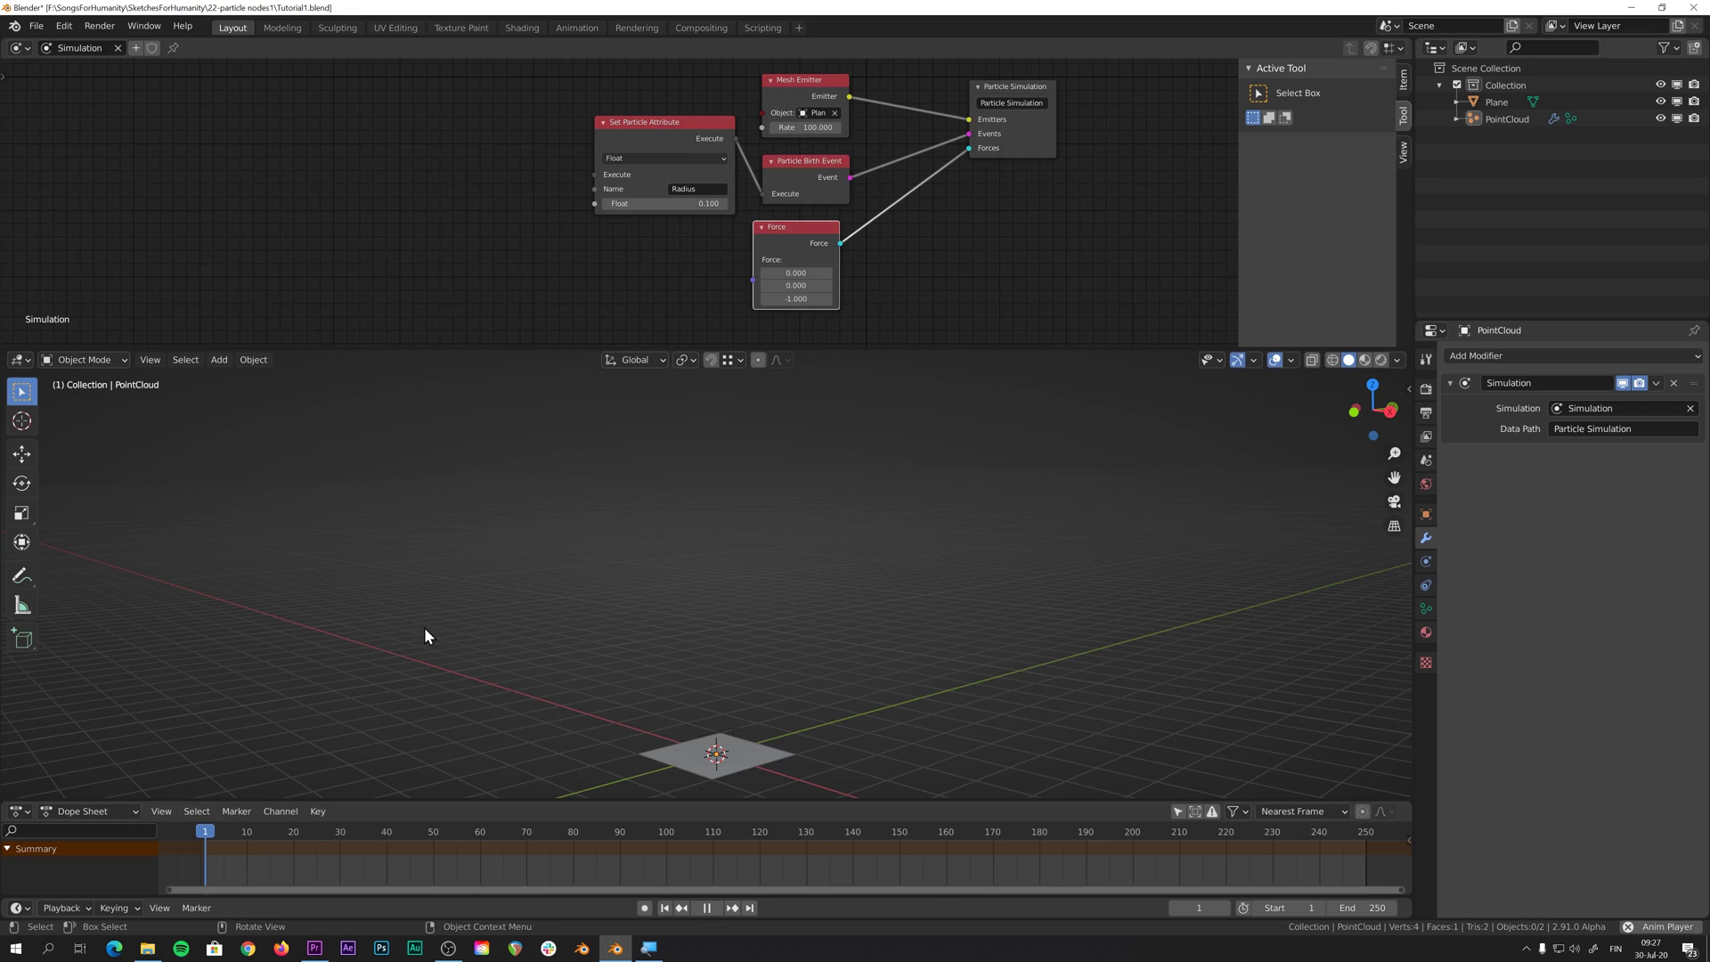
{"action": "middle_click_drag", "start_coordinate": [477, 637], "coordinate": [580, 496]}
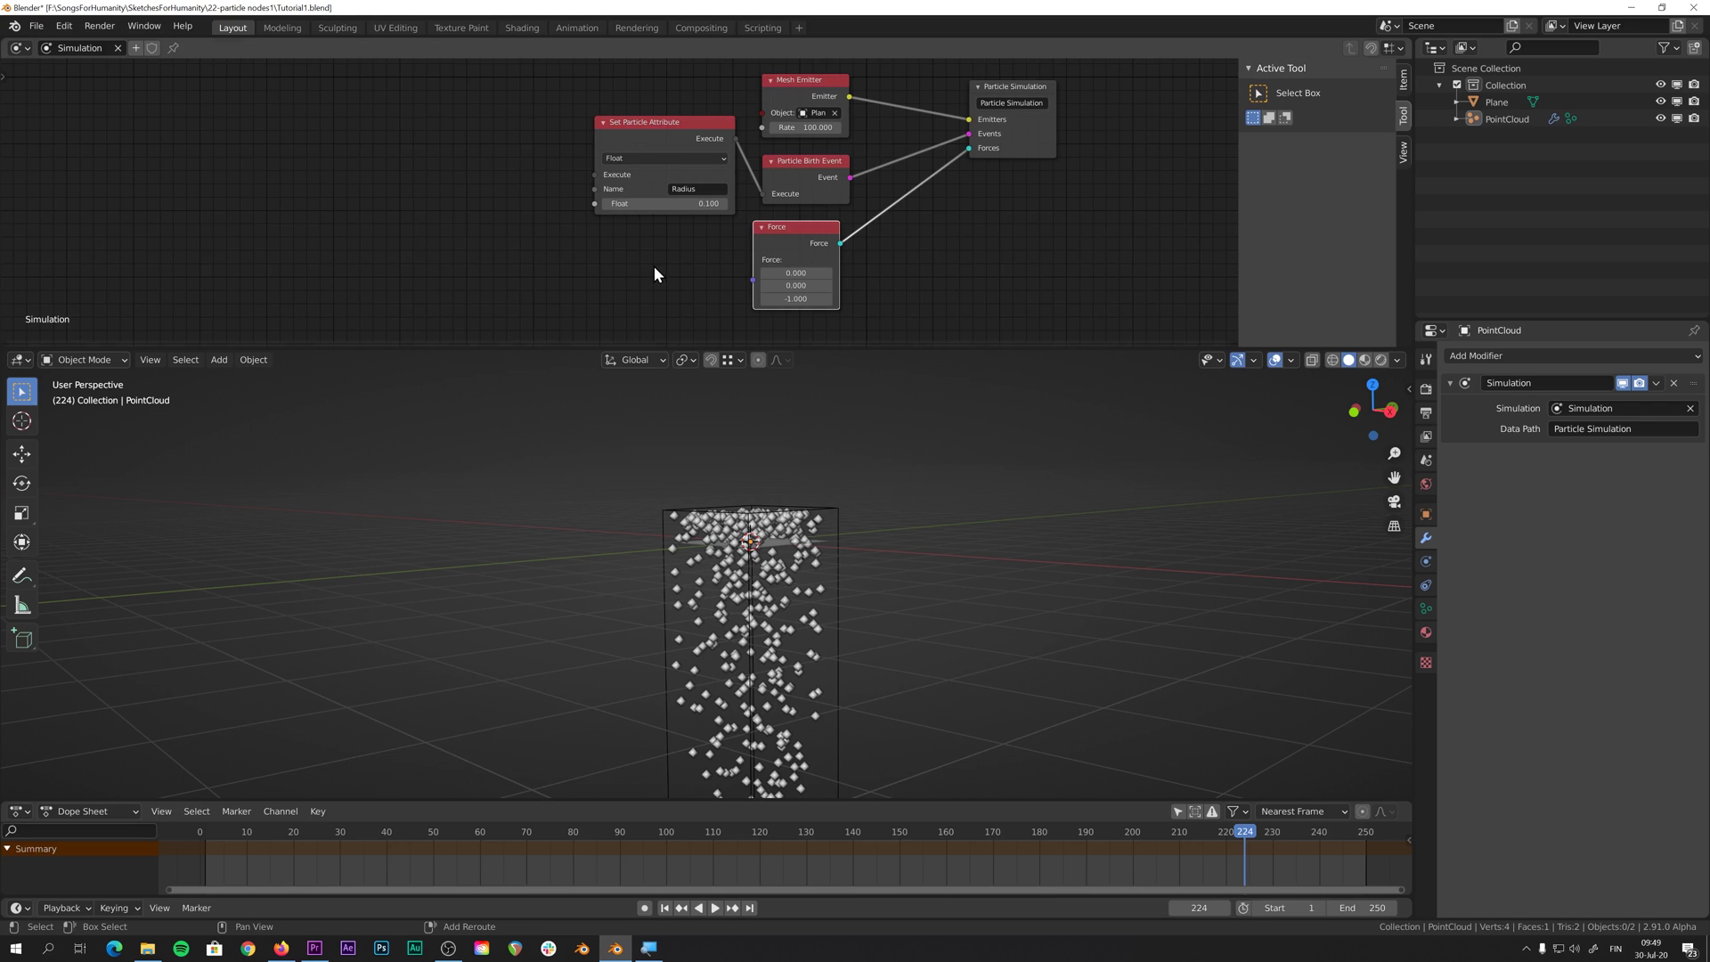
Add a Particle Attribute node to the left of the Set Particle Attribute node and widen it.
{"action": "key", "text": "shift+a"}
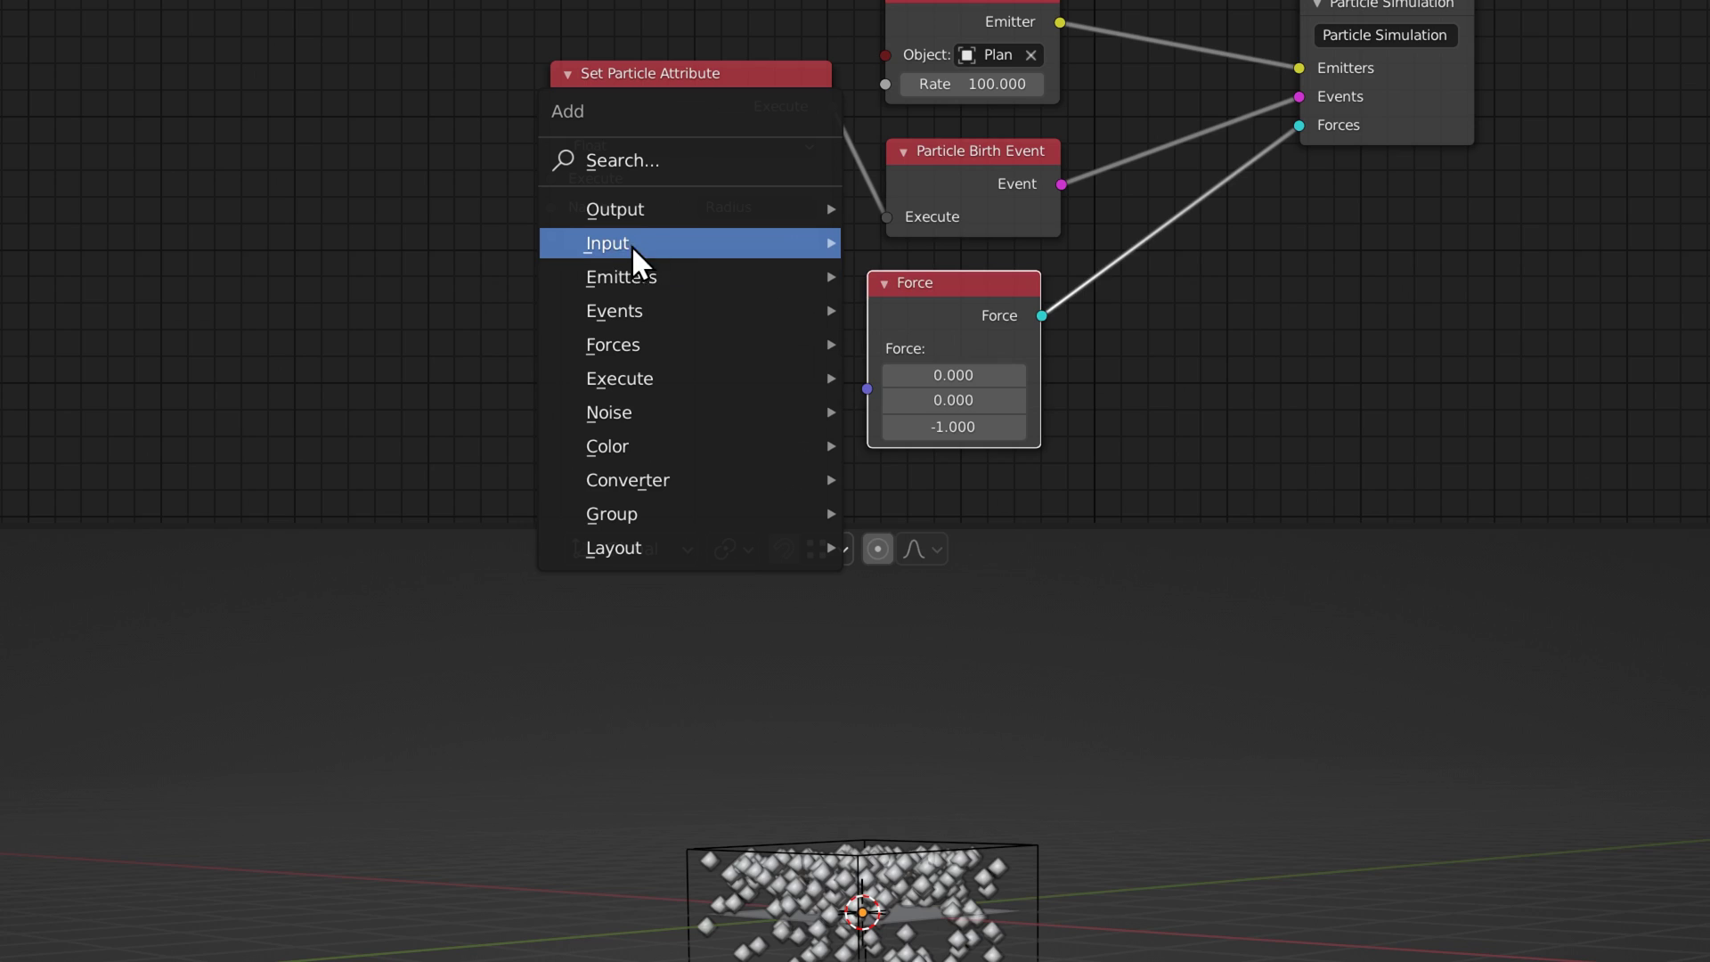
{"action": "mouse_move", "coordinate": [646, 247]}
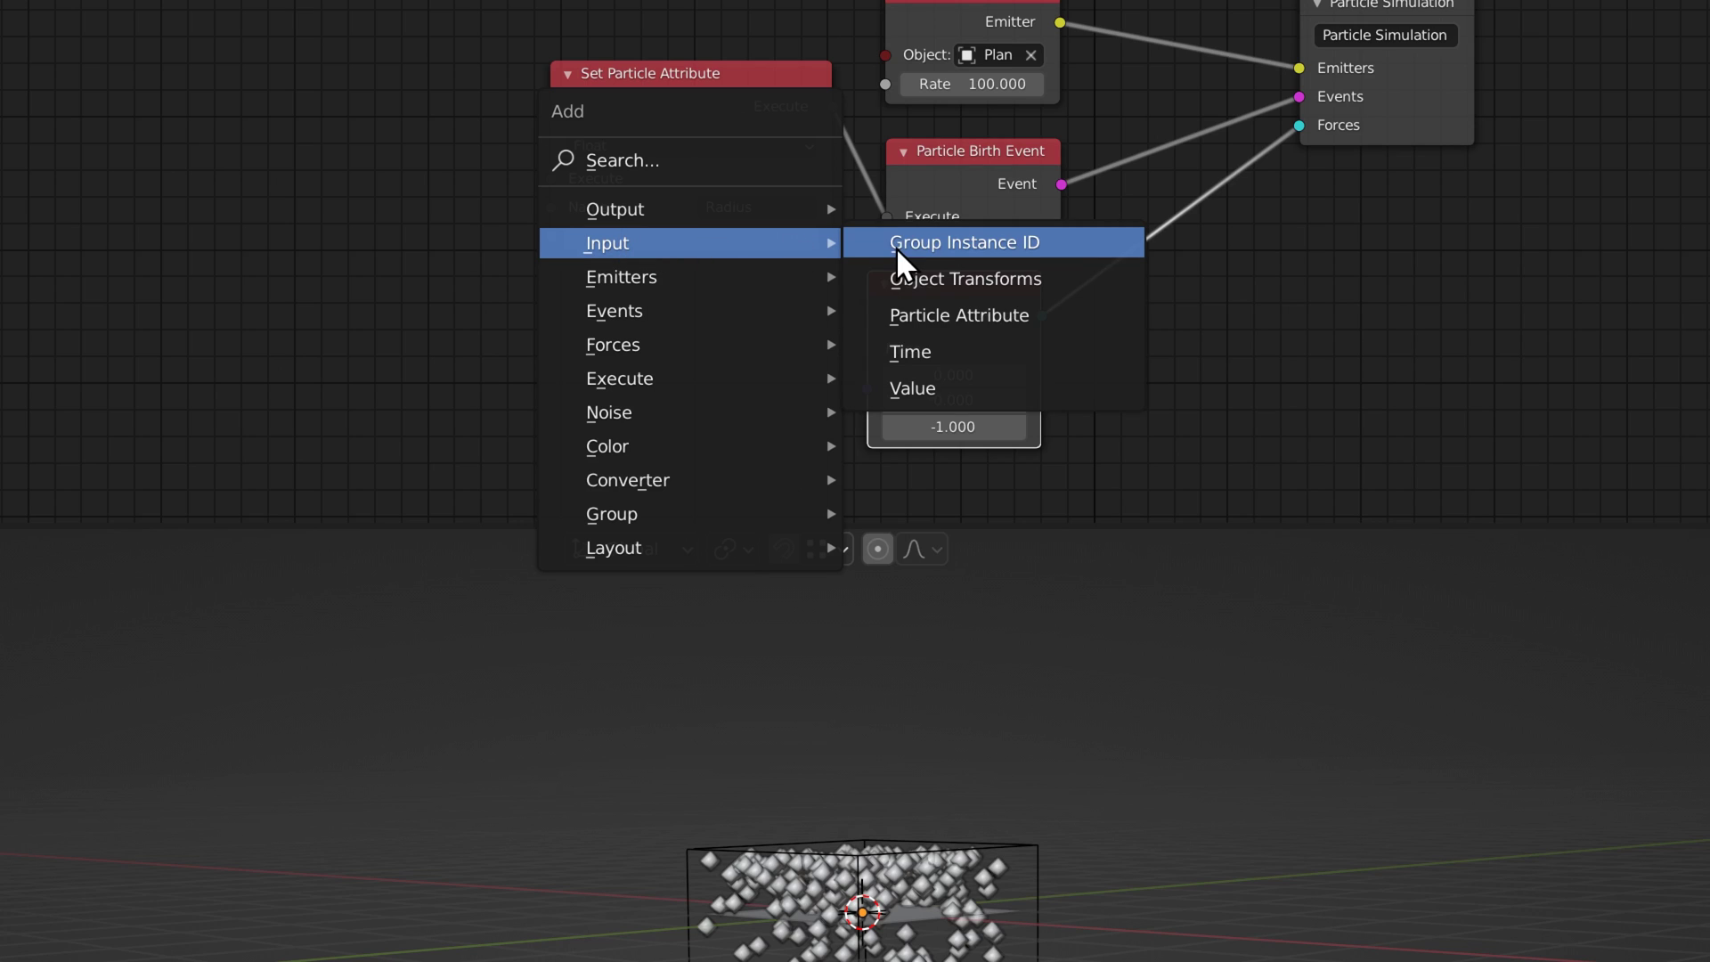
{"action": "left_click", "coordinate": [922, 323]}
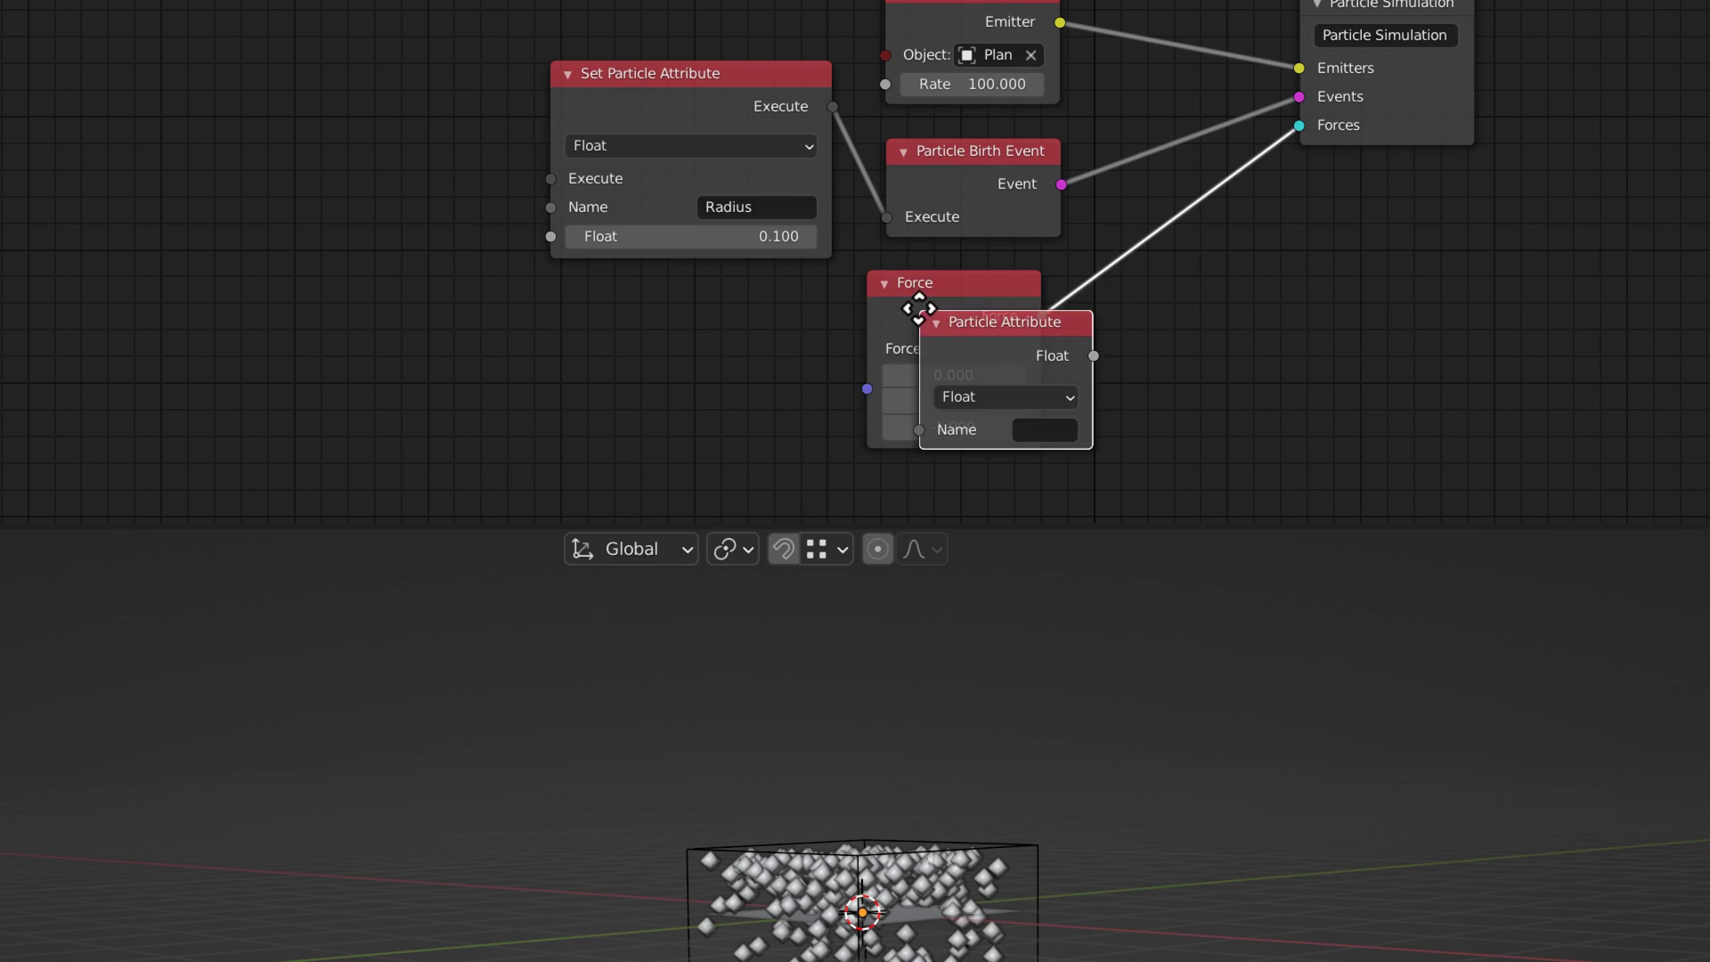
{"action": "left_click", "coordinate": [175, 84]}
{"action": "middle_click_drag", "start_coordinate": [175, 84], "coordinate": [712, 230]}
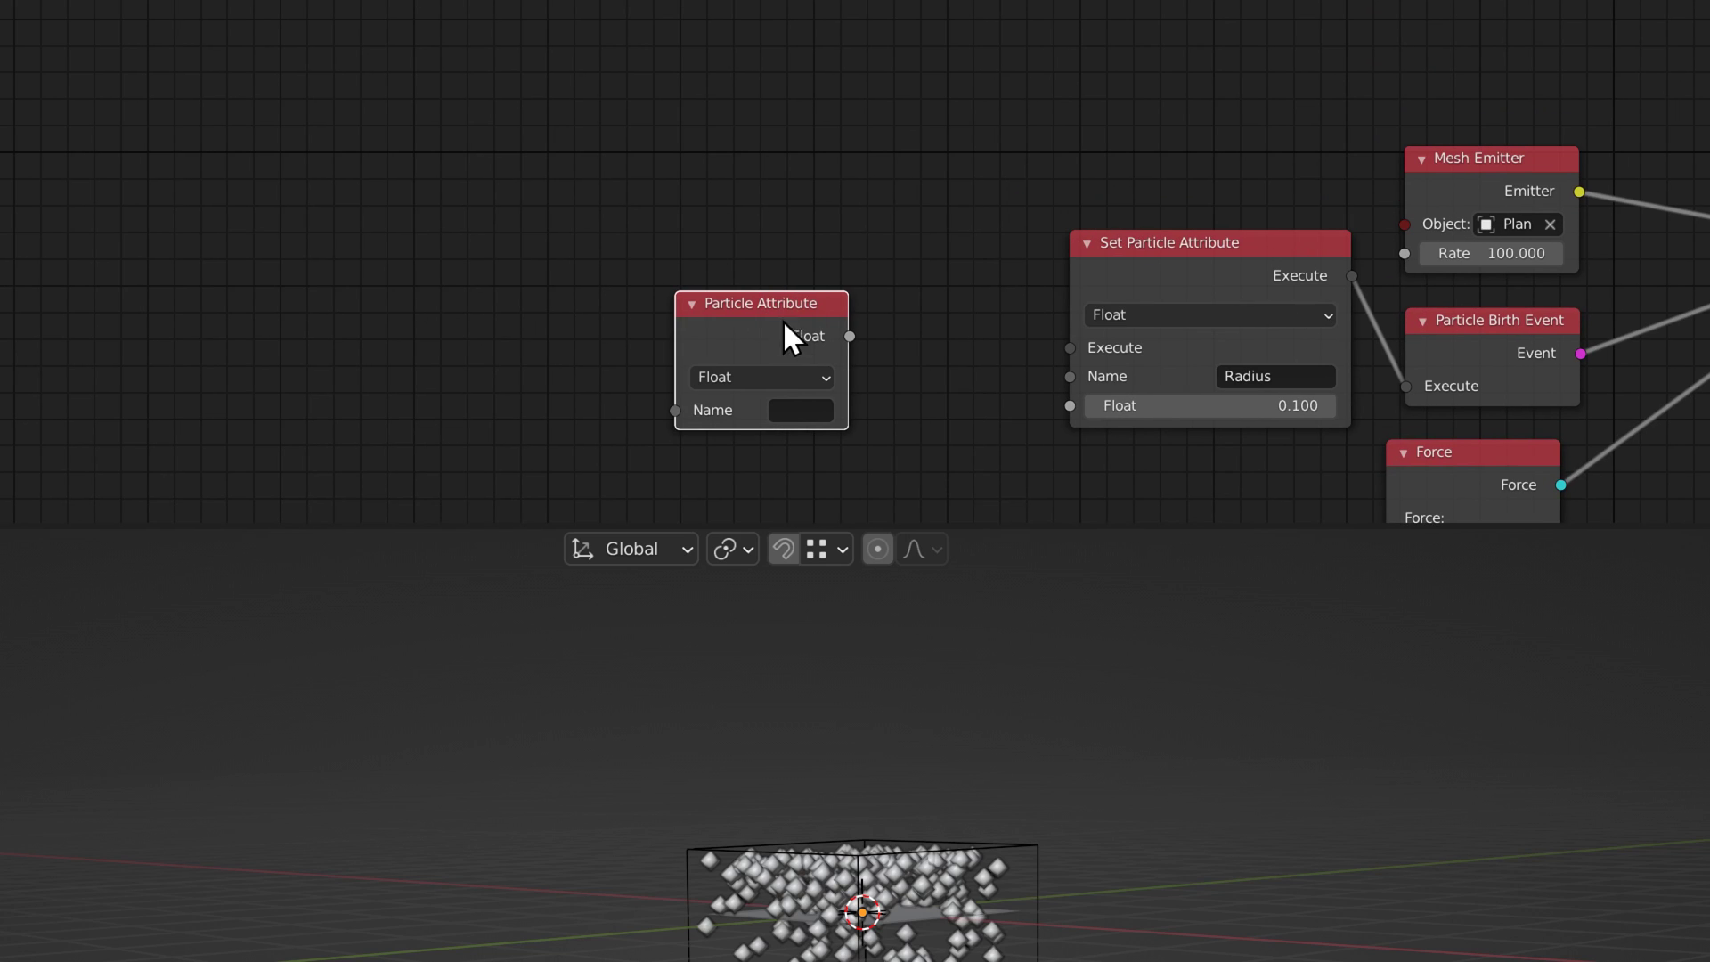
{"action": "left_click_drag", "start_coordinate": [847, 354], "coordinate": [923, 349]}
Set the Particle Attribute node's name to Position and its data type to Vector.
{"action": "left_click", "coordinate": [835, 408]}
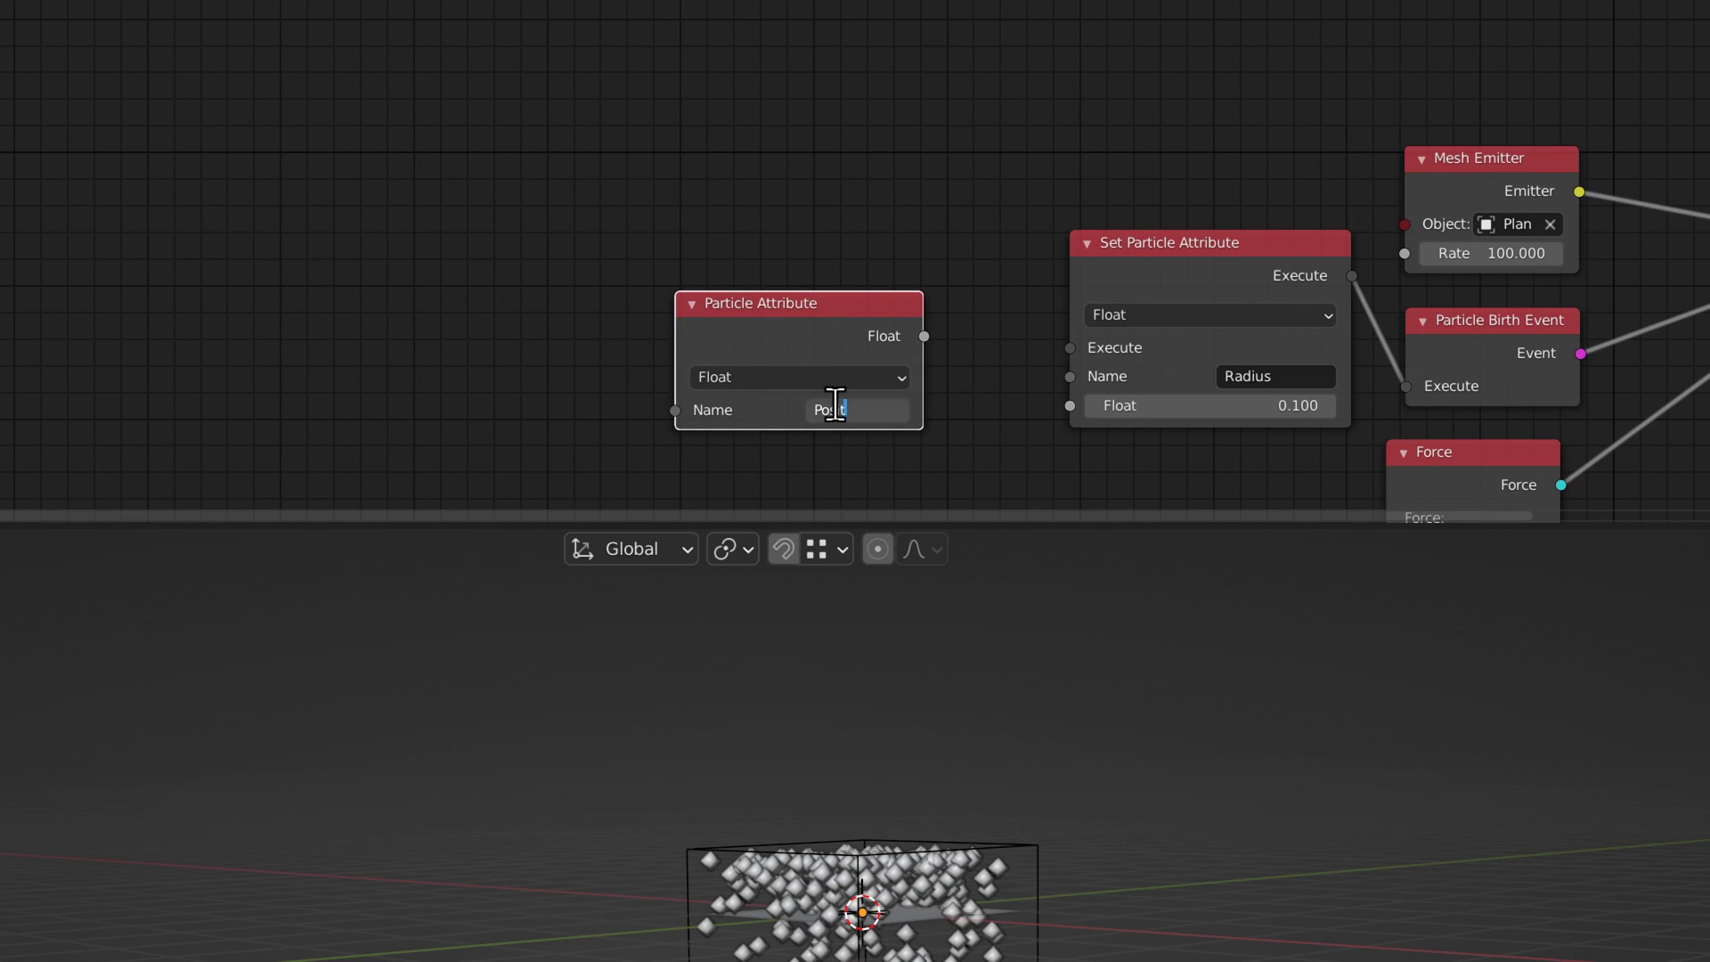
{"action": "type", "text": "Position"}
{"action": "key", "text": "Return"}
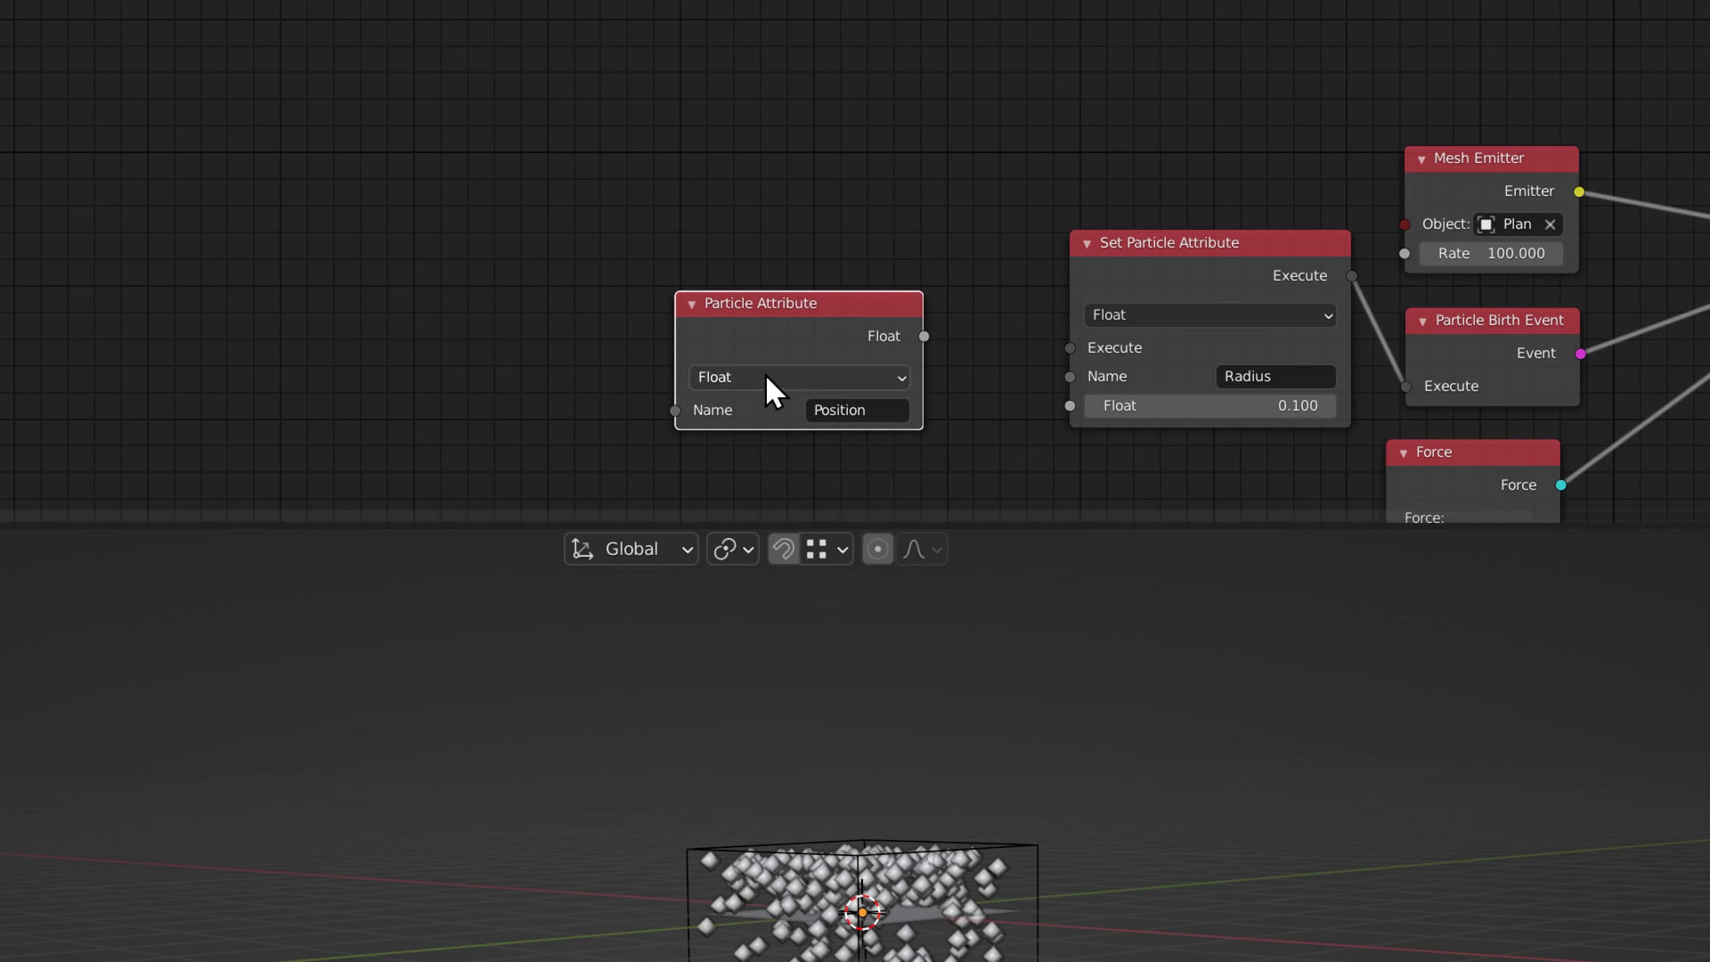
{"action": "left_click", "coordinate": [765, 375]}
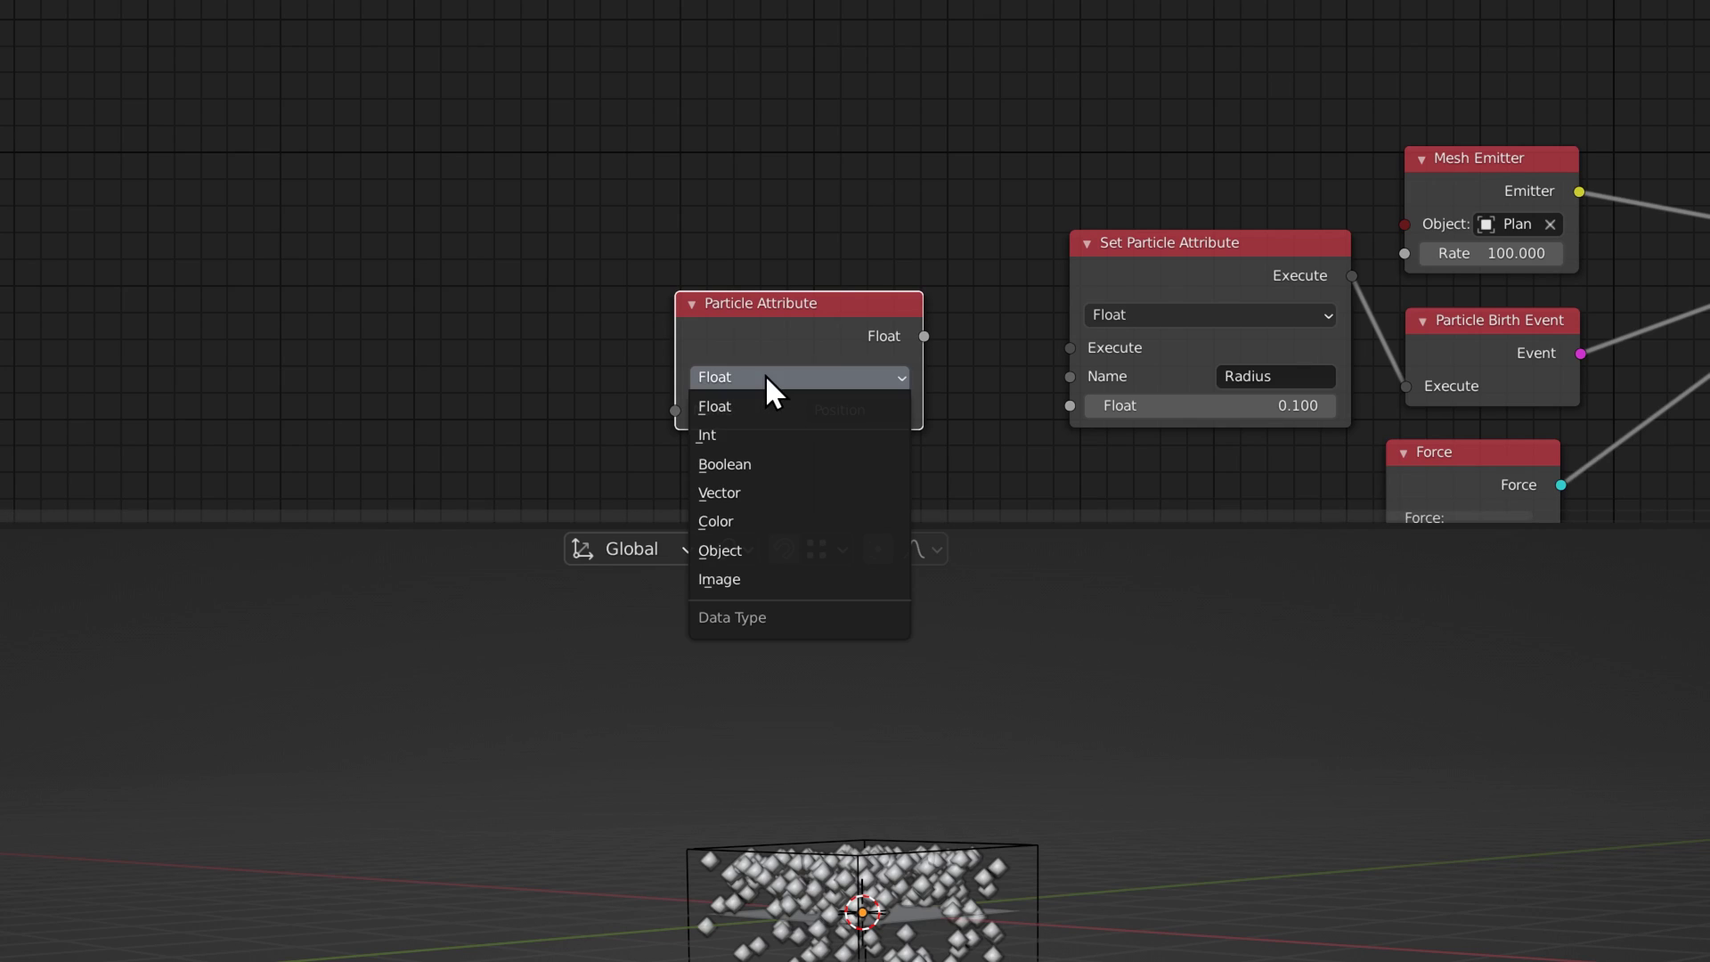
{"action": "left_click", "coordinate": [735, 494]}
Add an Object Transforms node above the Particle Attribute node.
{"action": "key", "text": "shift+a"}
{"action": "mouse_move", "coordinate": [615, 209]}
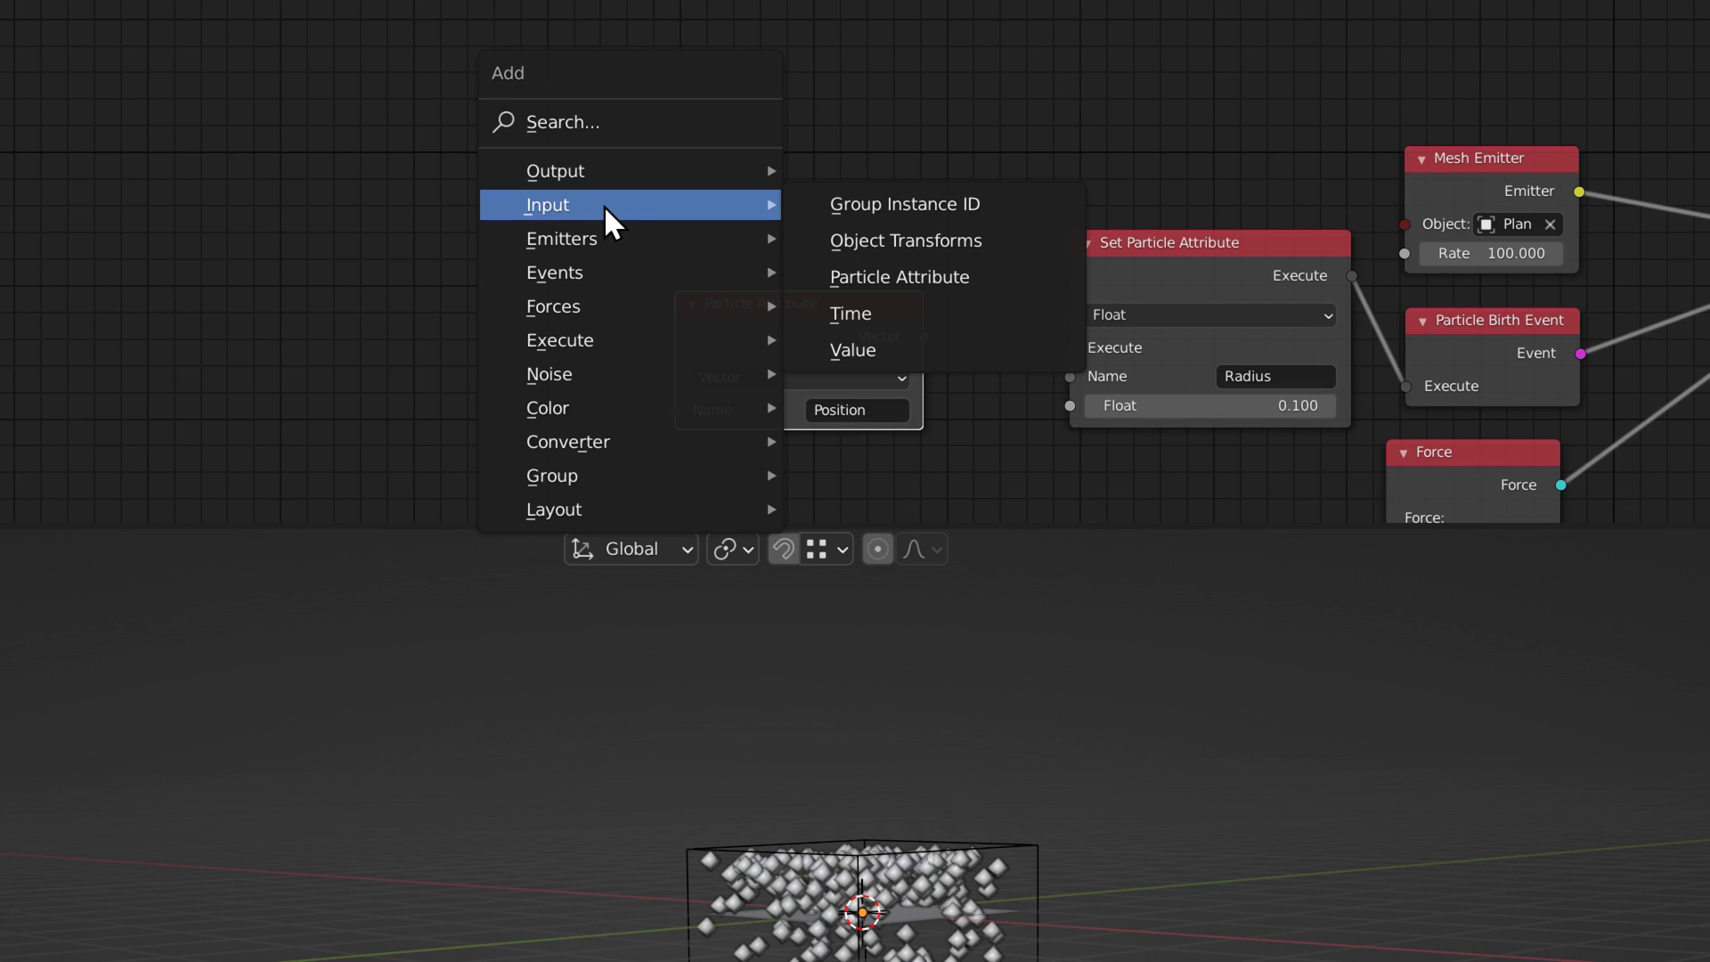
{"action": "left_click", "coordinate": [895, 249]}
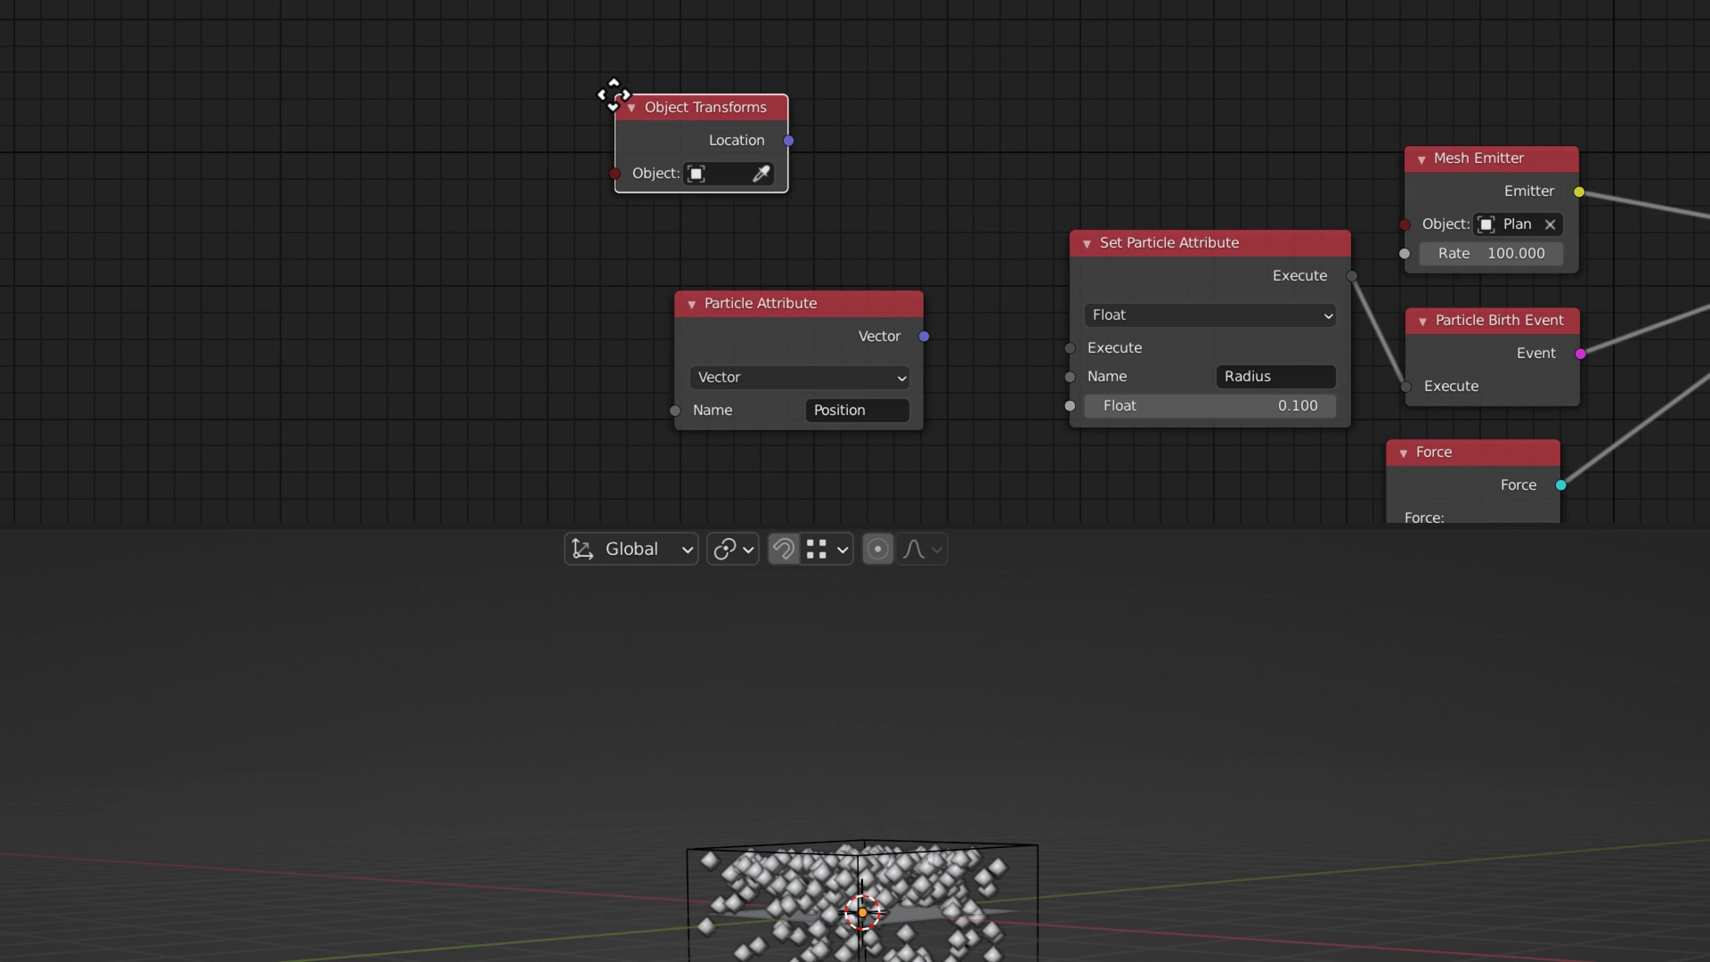
{"action": "left_click", "coordinate": [638, 101]}
Add a Plain Axes empty to the scene and move it to about 1.42 m above the emitter plane.
{"action": "key", "text": "shift+a"}
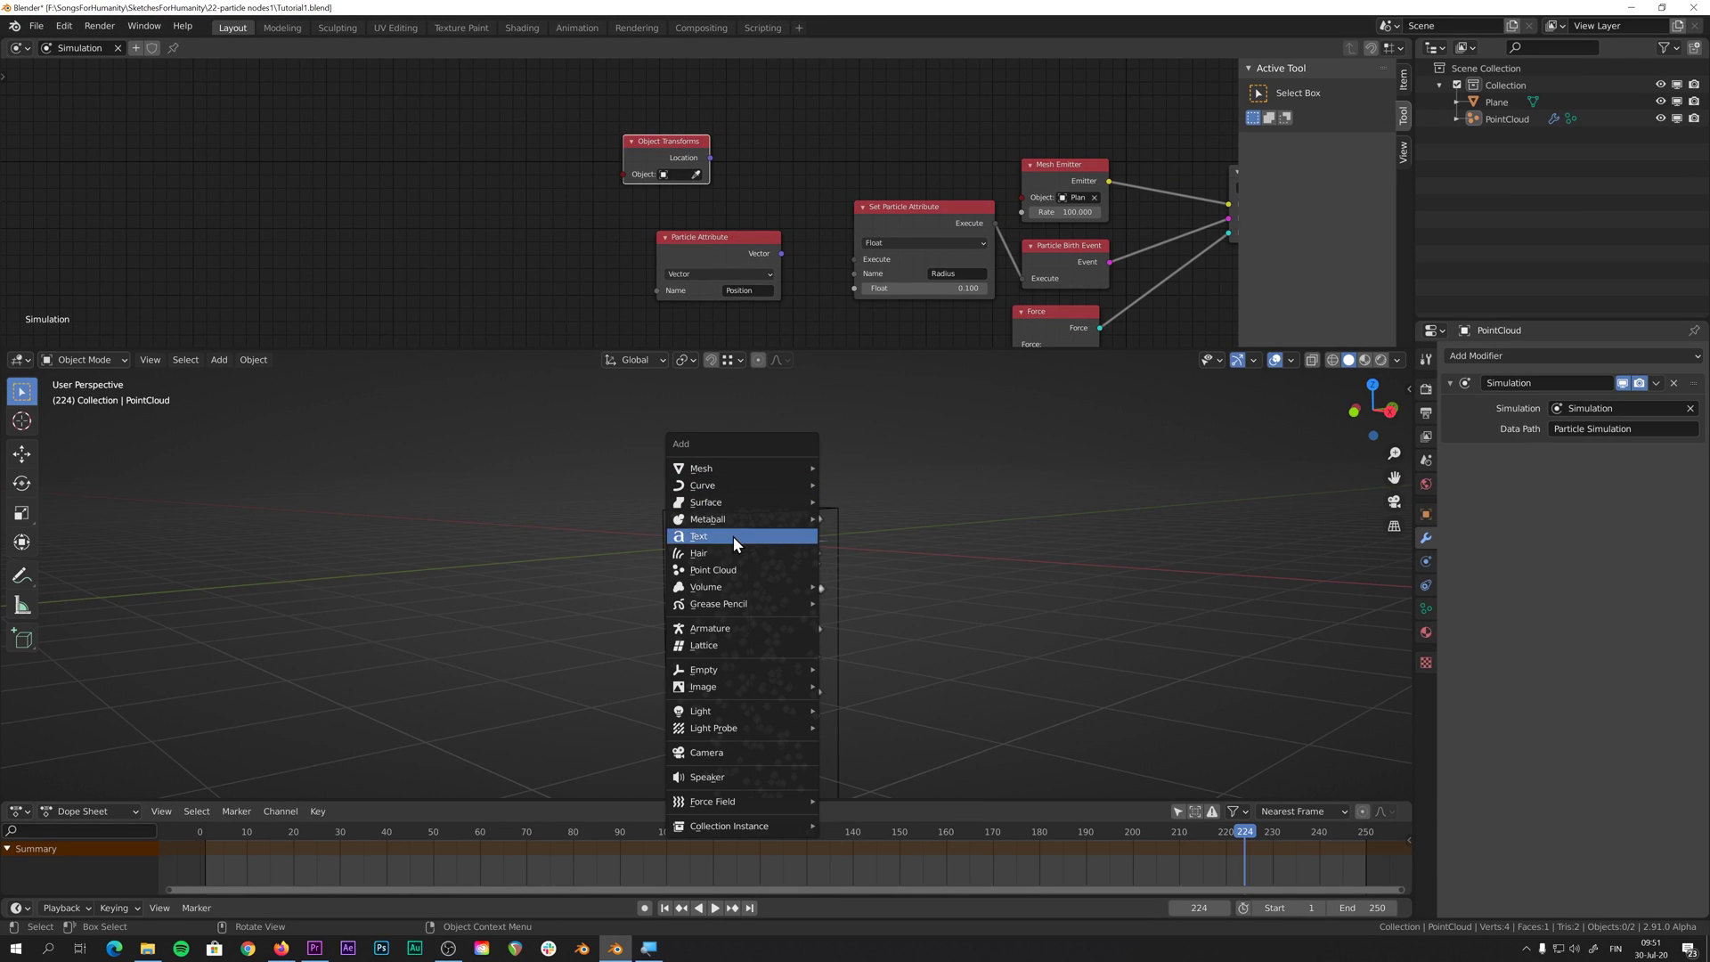
{"action": "mouse_move", "coordinate": [736, 669]}
{"action": "left_click", "coordinate": [836, 671]}
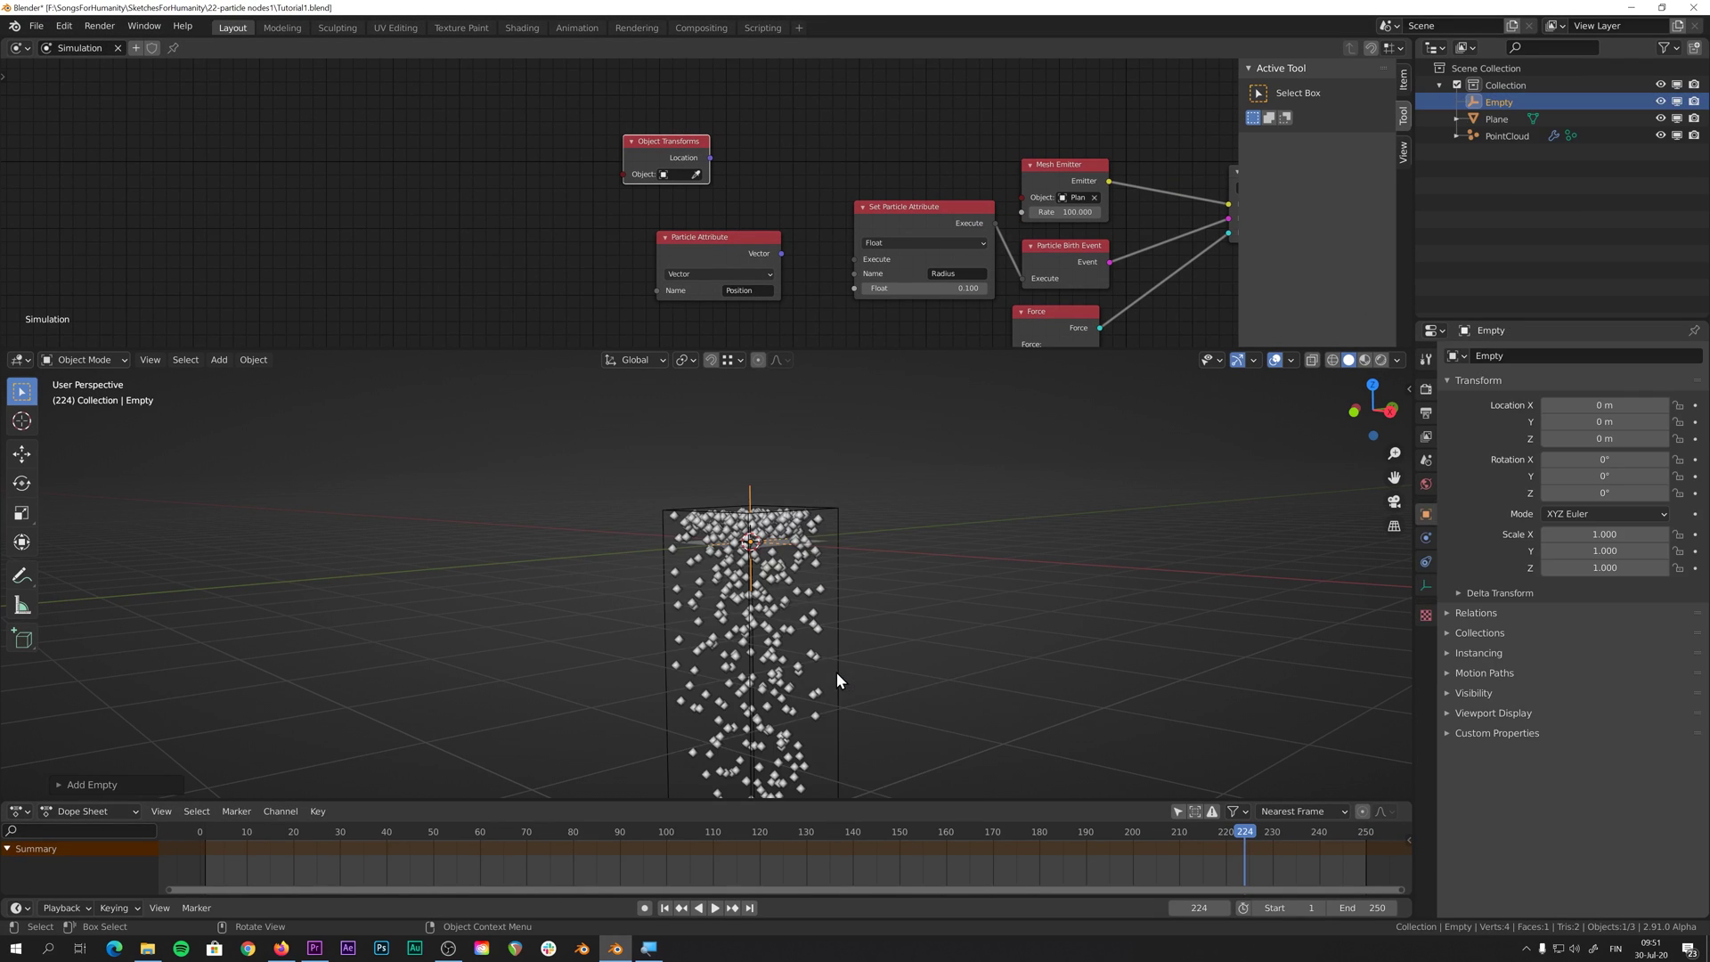
{"action": "key", "text": "g"}
{"action": "left_click", "coordinate": [808, 563]}
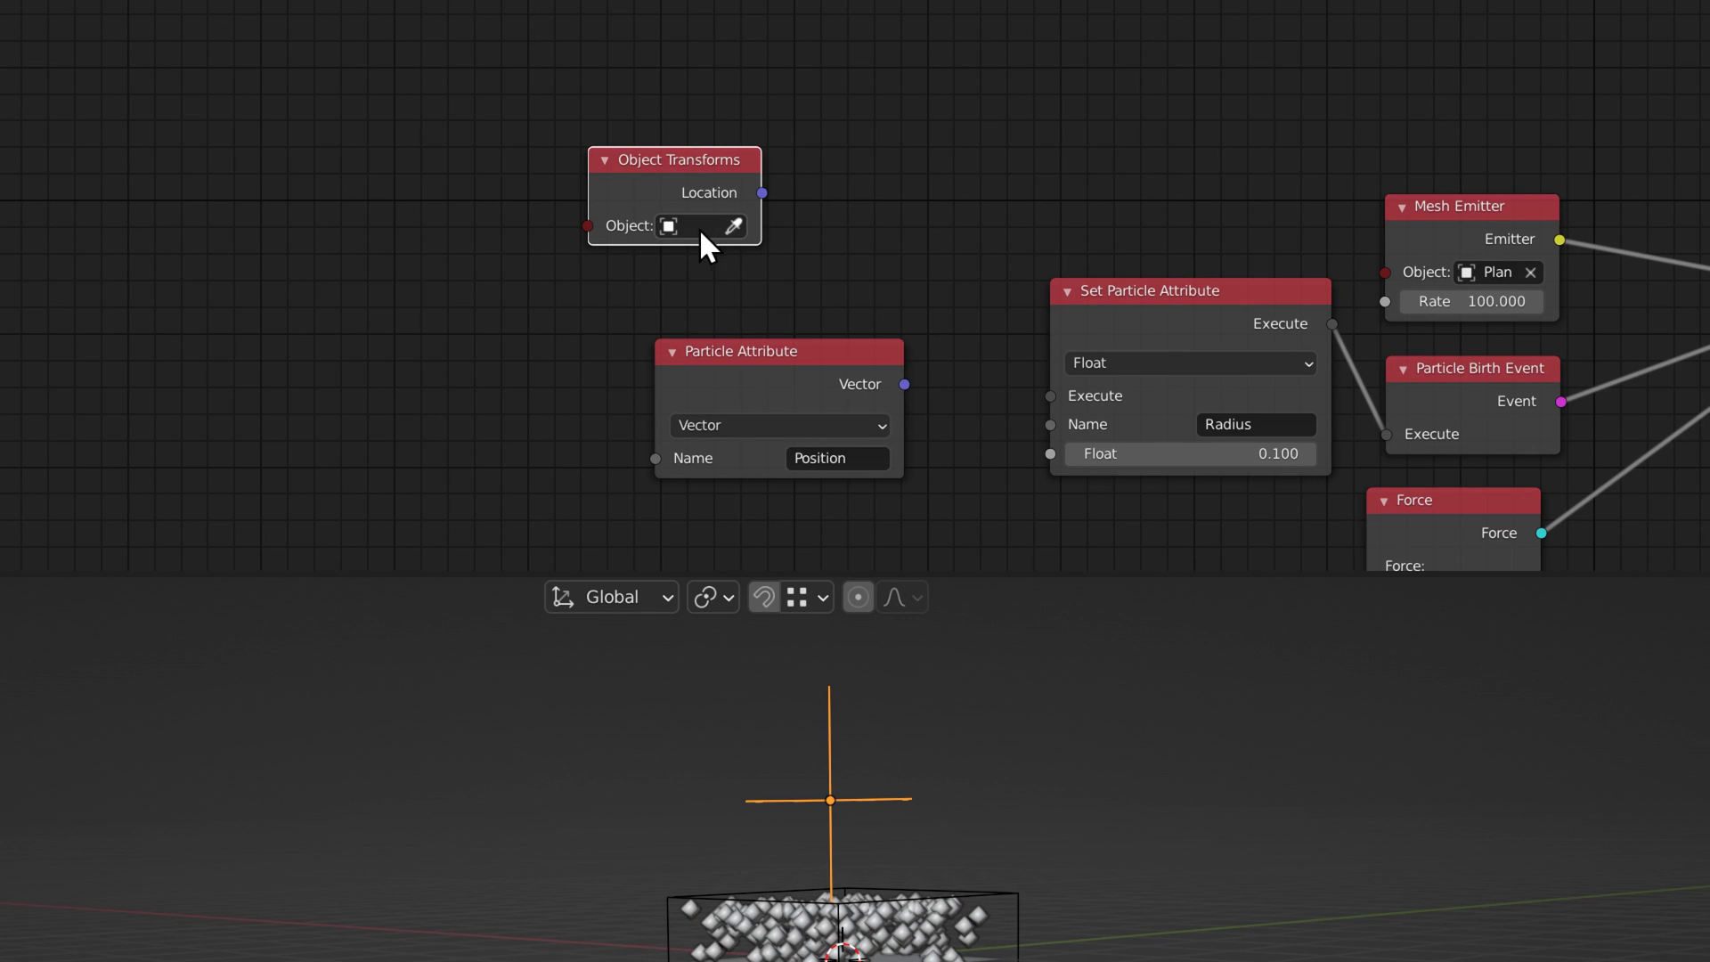
Set the Object Transforms node's object to Empty and shift it and the Particle Attribute node left, stacked closely together.
{"action": "left_click", "coordinate": [700, 228]}
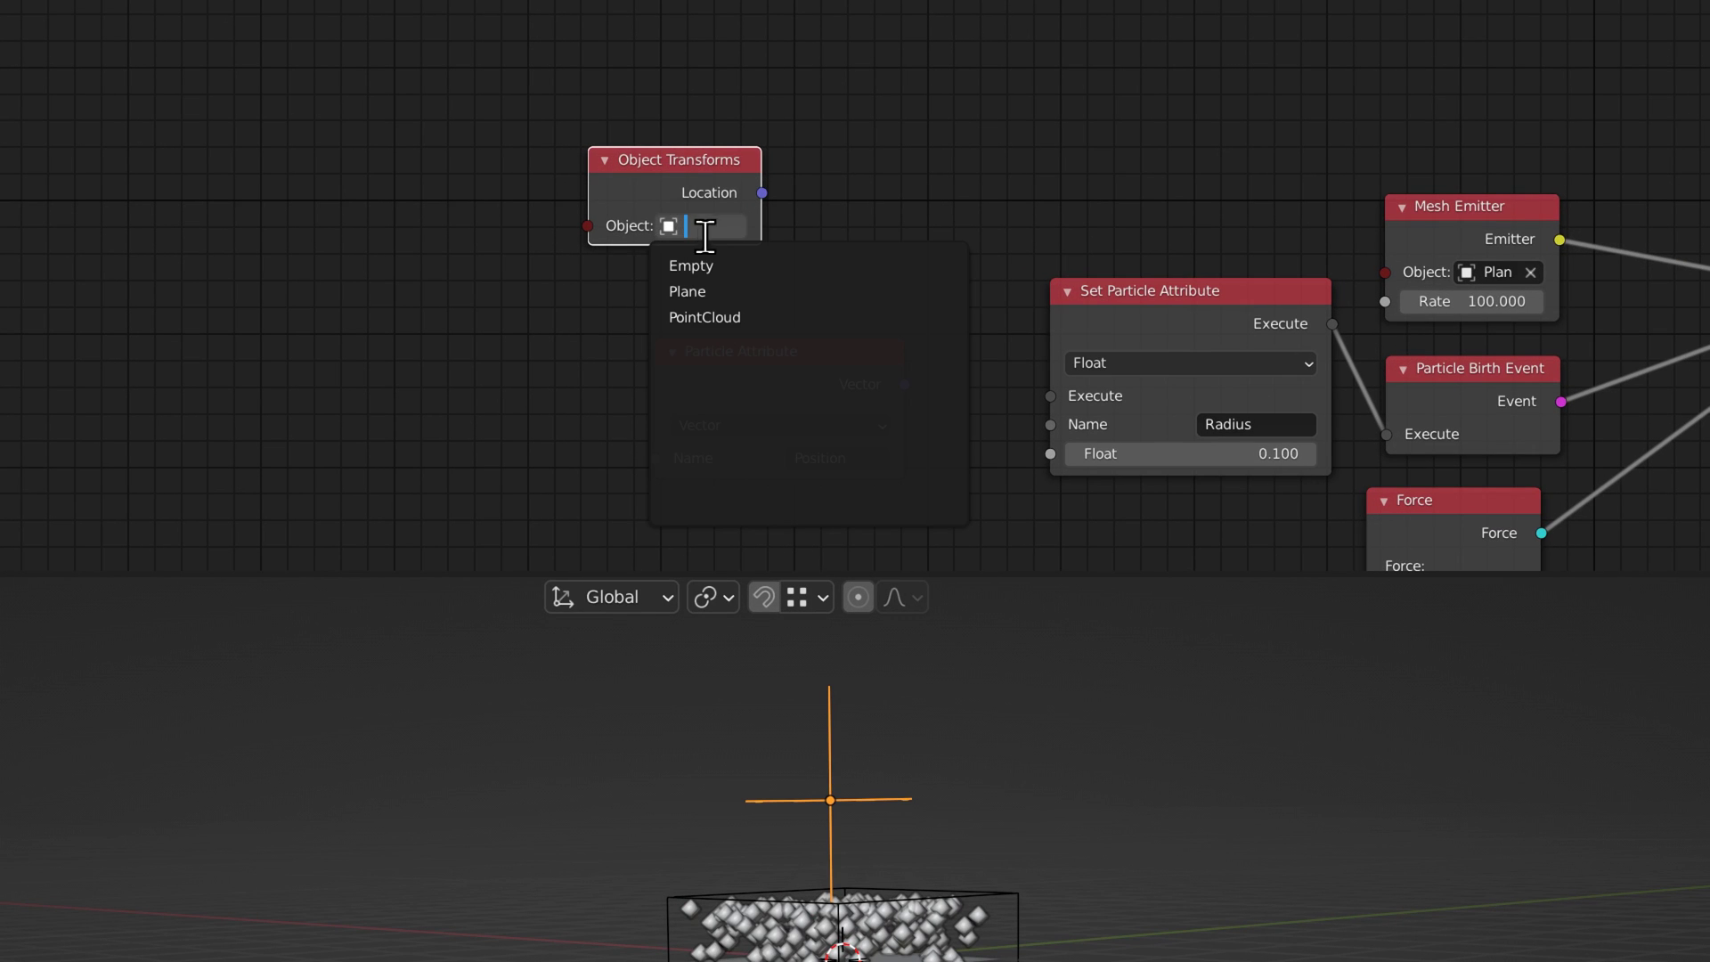
{"action": "left_click", "coordinate": [712, 265]}
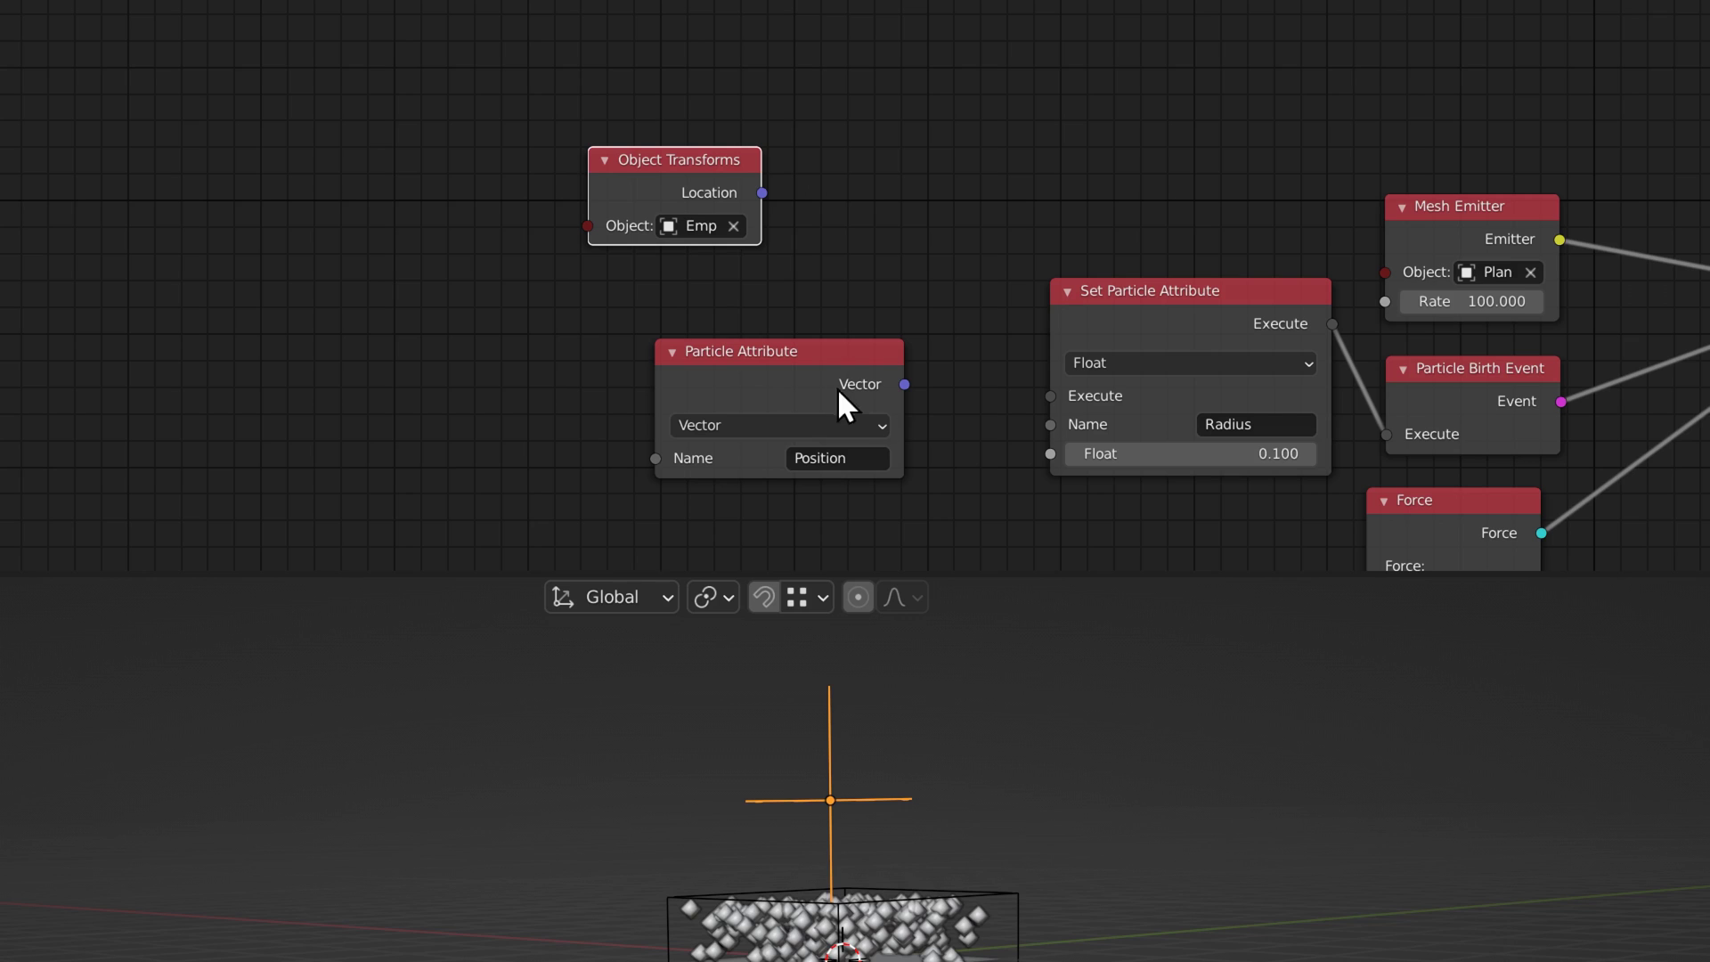
{"action": "left_click_drag", "start_coordinate": [789, 378], "coordinate": [691, 338]}
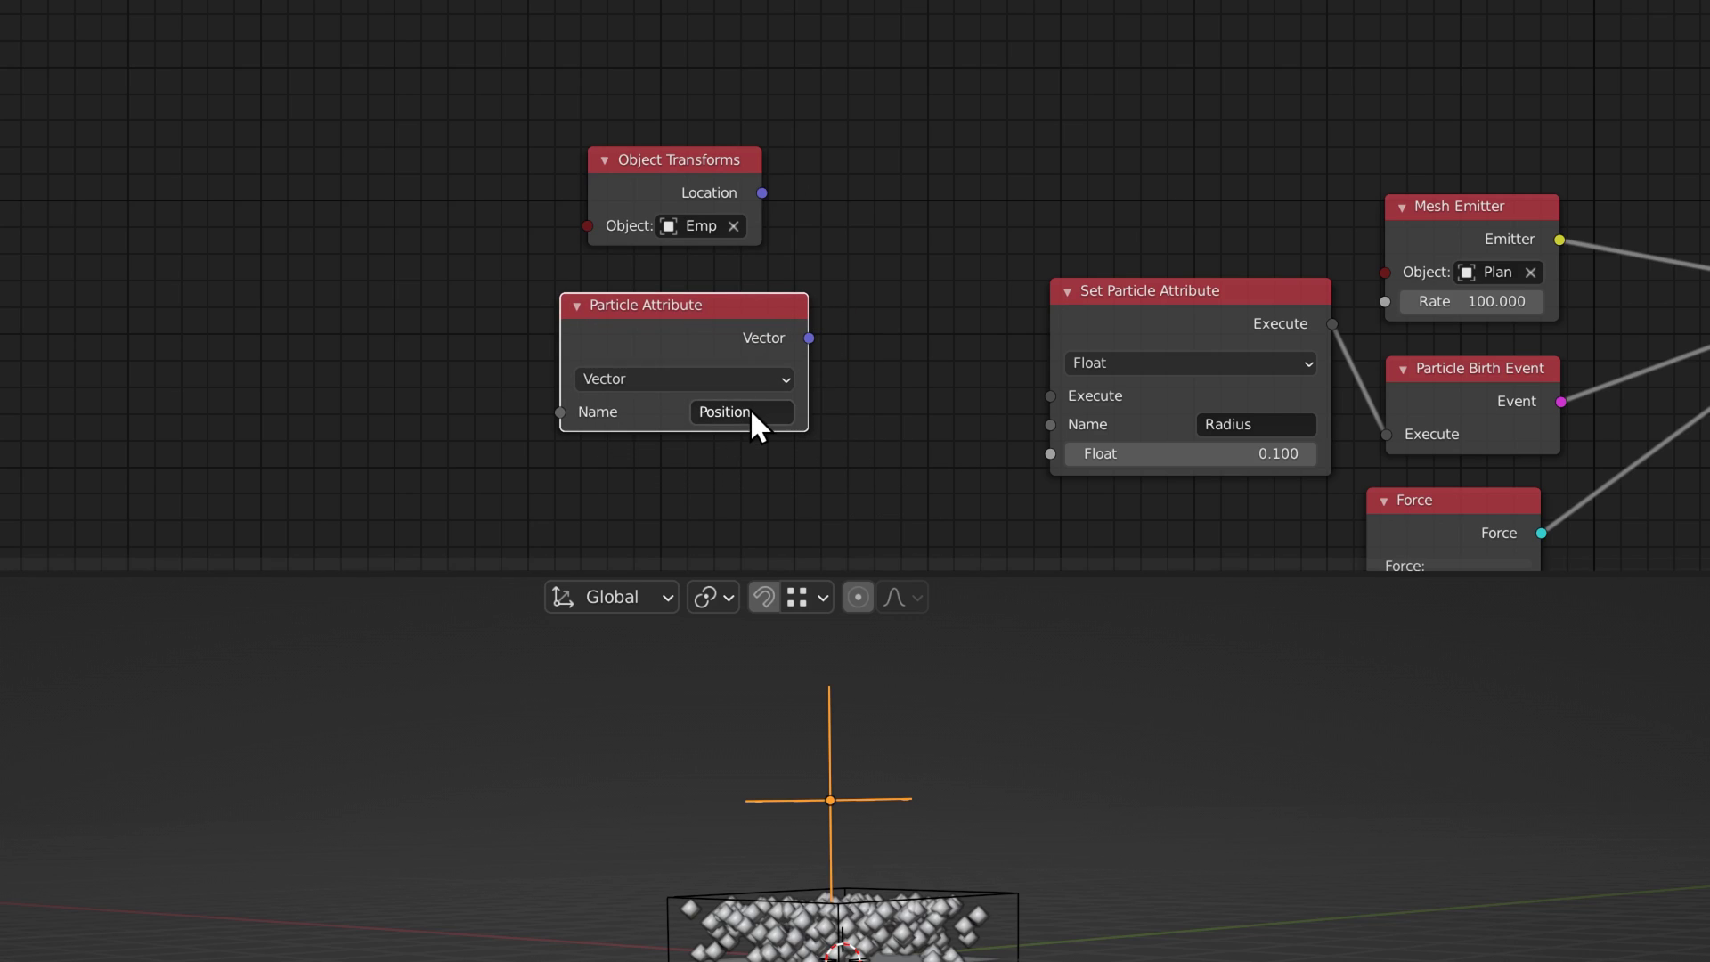
{"action": "left_click", "coordinate": [699, 185]}
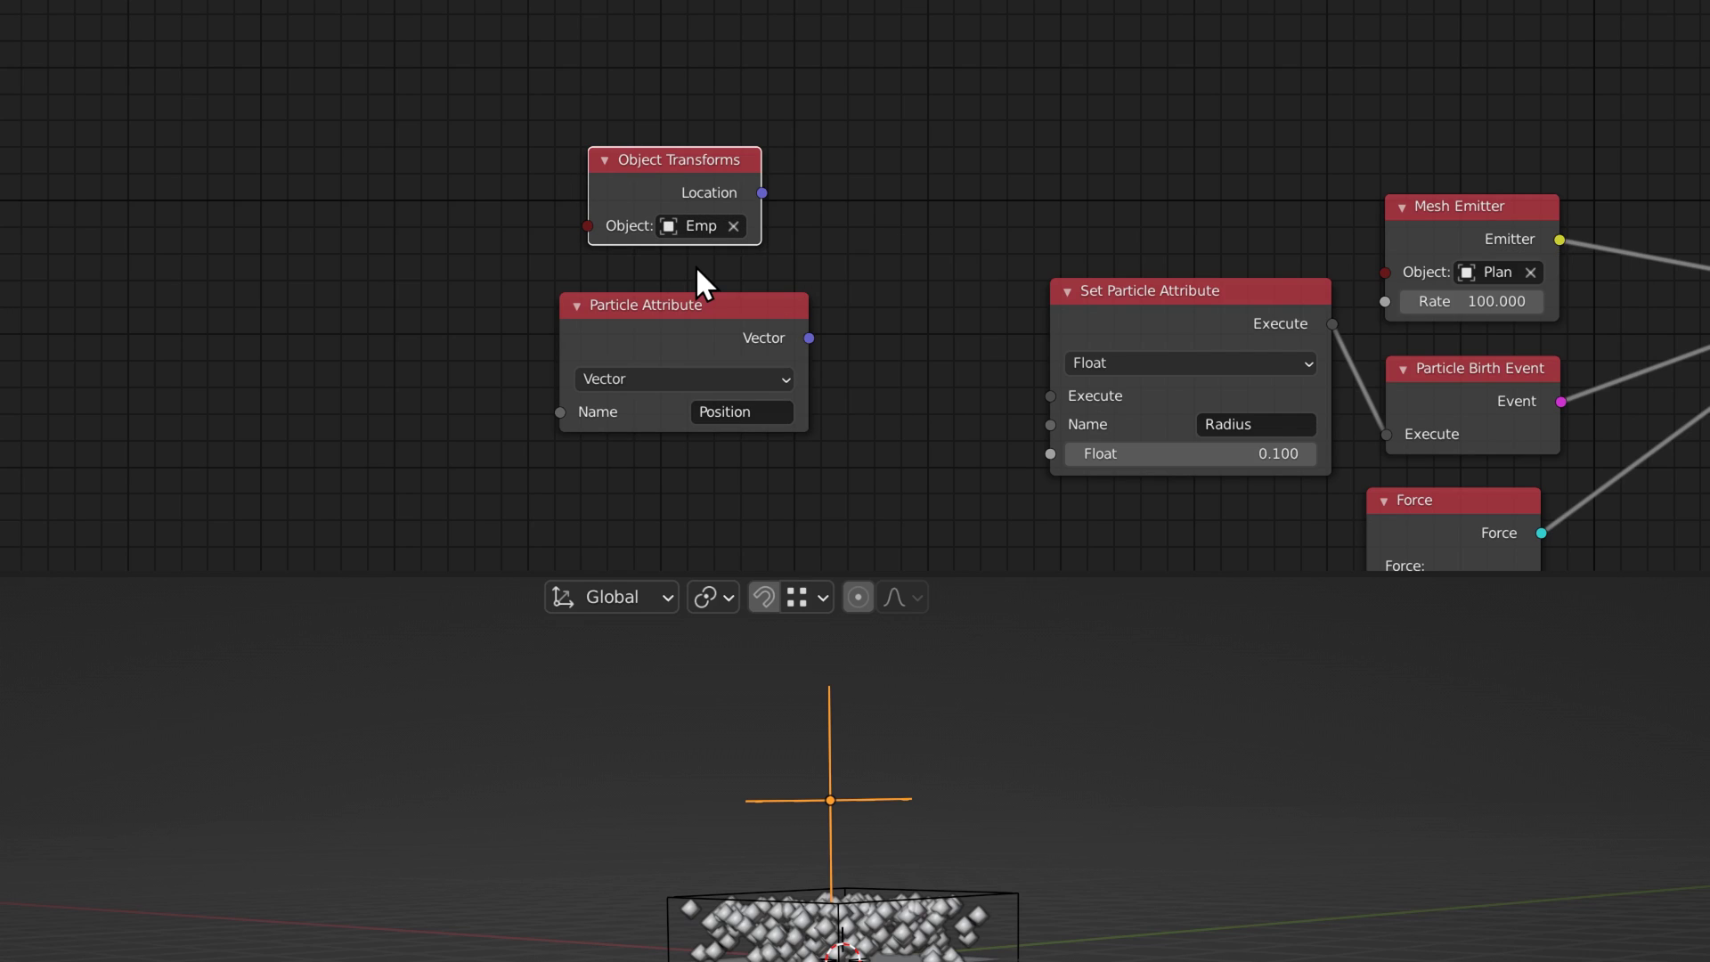
{"action": "left_click_drag", "start_coordinate": [435, 157], "coordinate": [684, 433]}
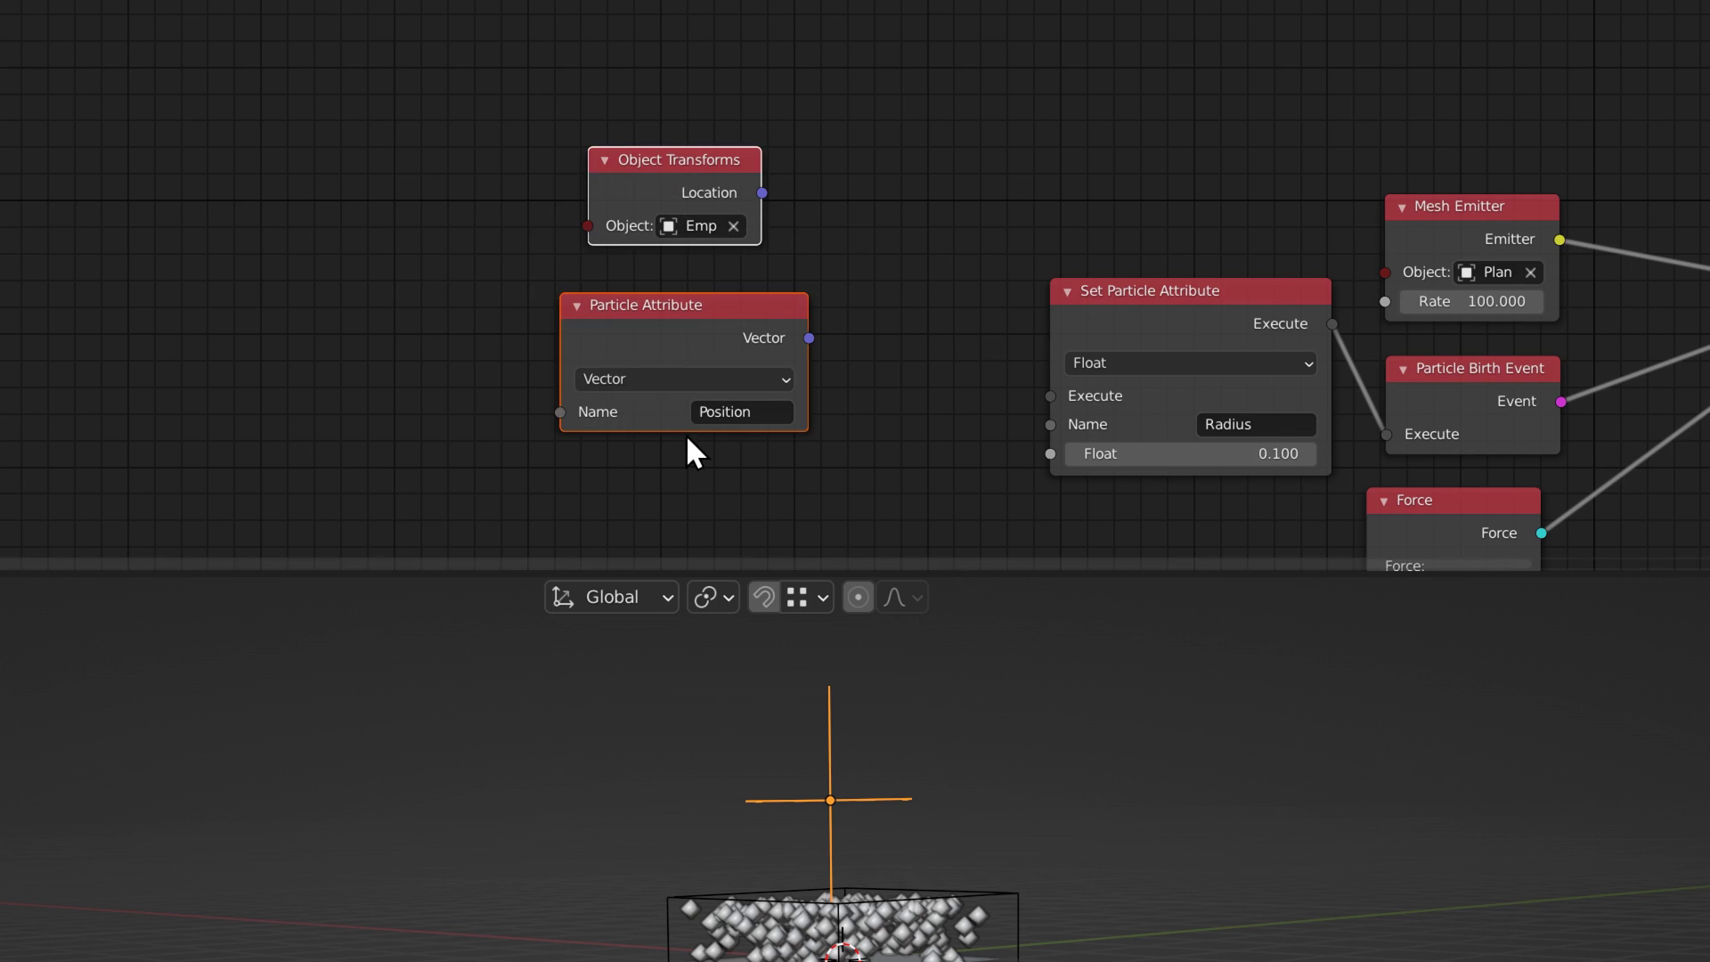
{"action": "left_click_drag", "start_coordinate": [714, 298], "coordinate": [413, 282]}
{"action": "left_click", "coordinate": [605, 195]}
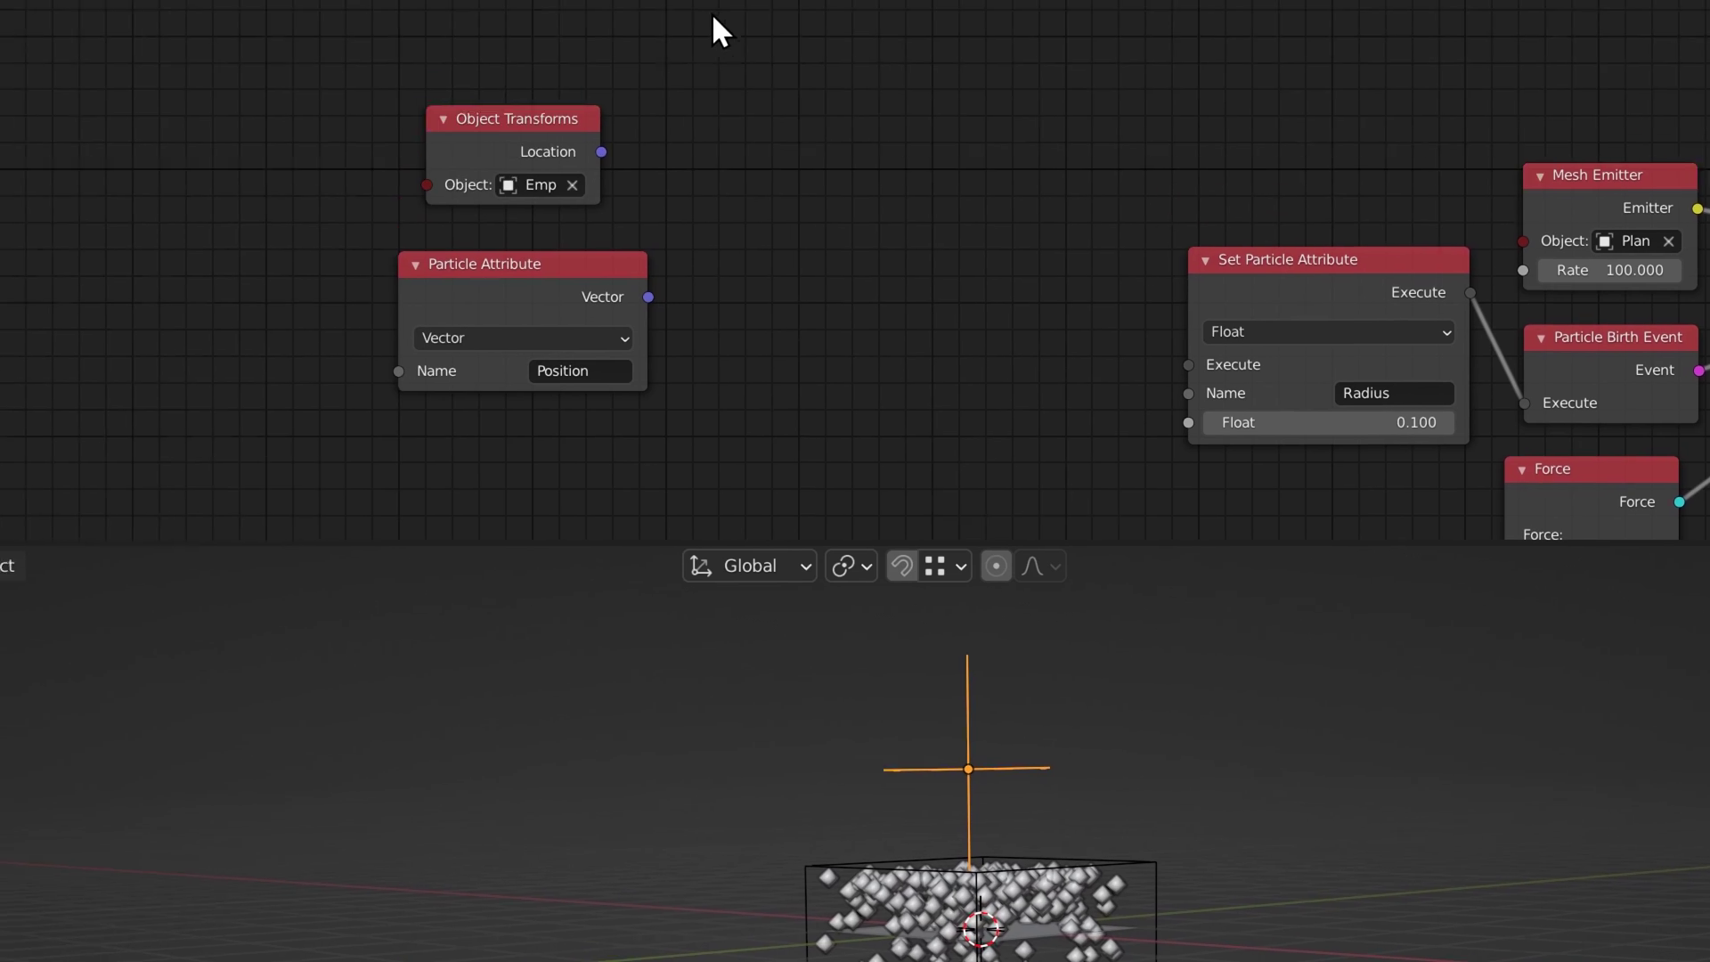
Add a Vector Math node to the right of the two input nodes and set its operation to Subtract.
{"action": "key", "text": "shift+a"}
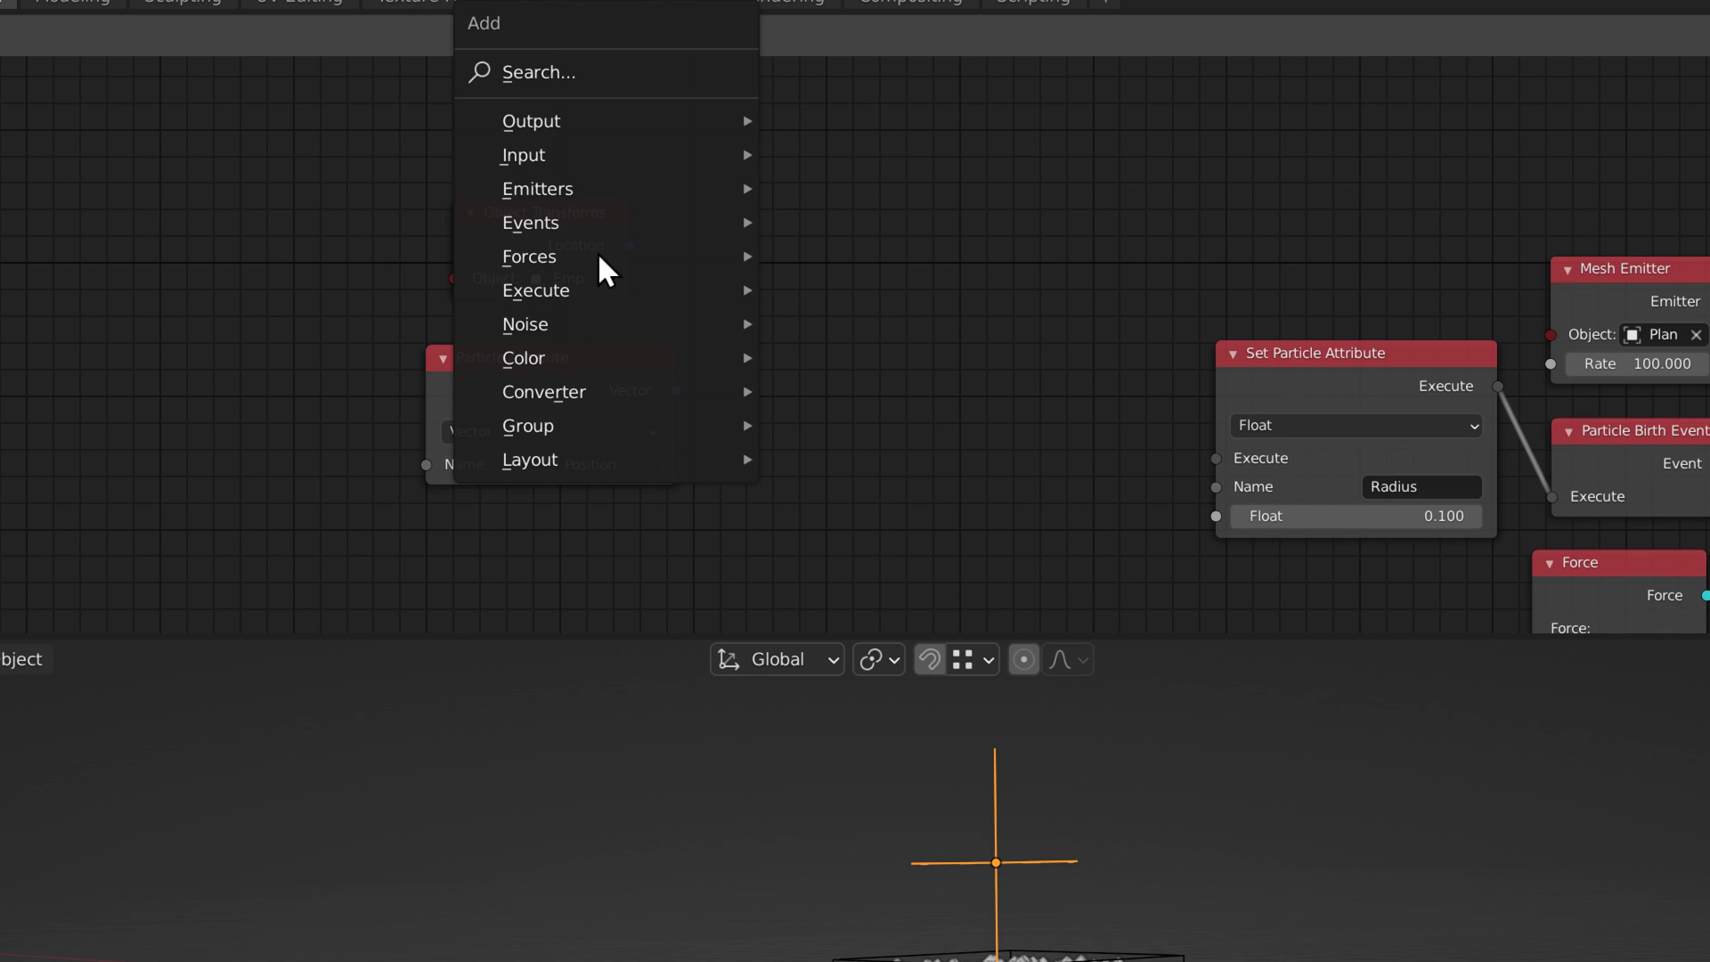
{"action": "mouse_move", "coordinate": [564, 405]}
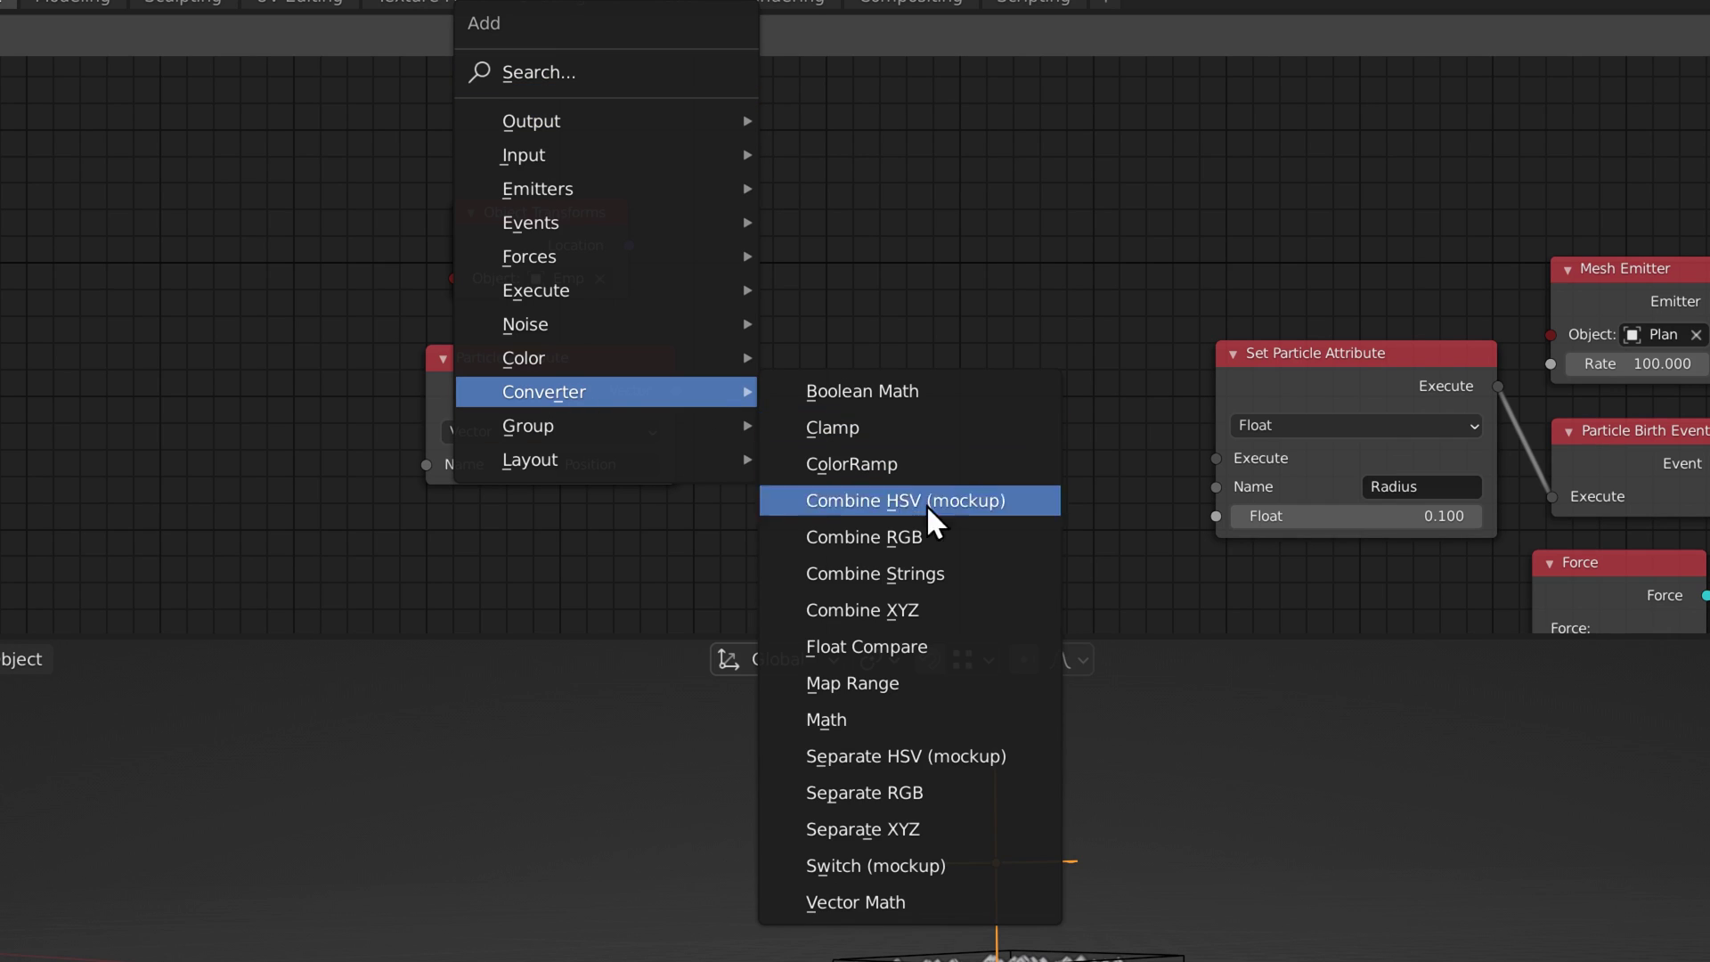
{"action": "left_click", "coordinate": [899, 888]}
{"action": "left_click", "coordinate": [781, 184]}
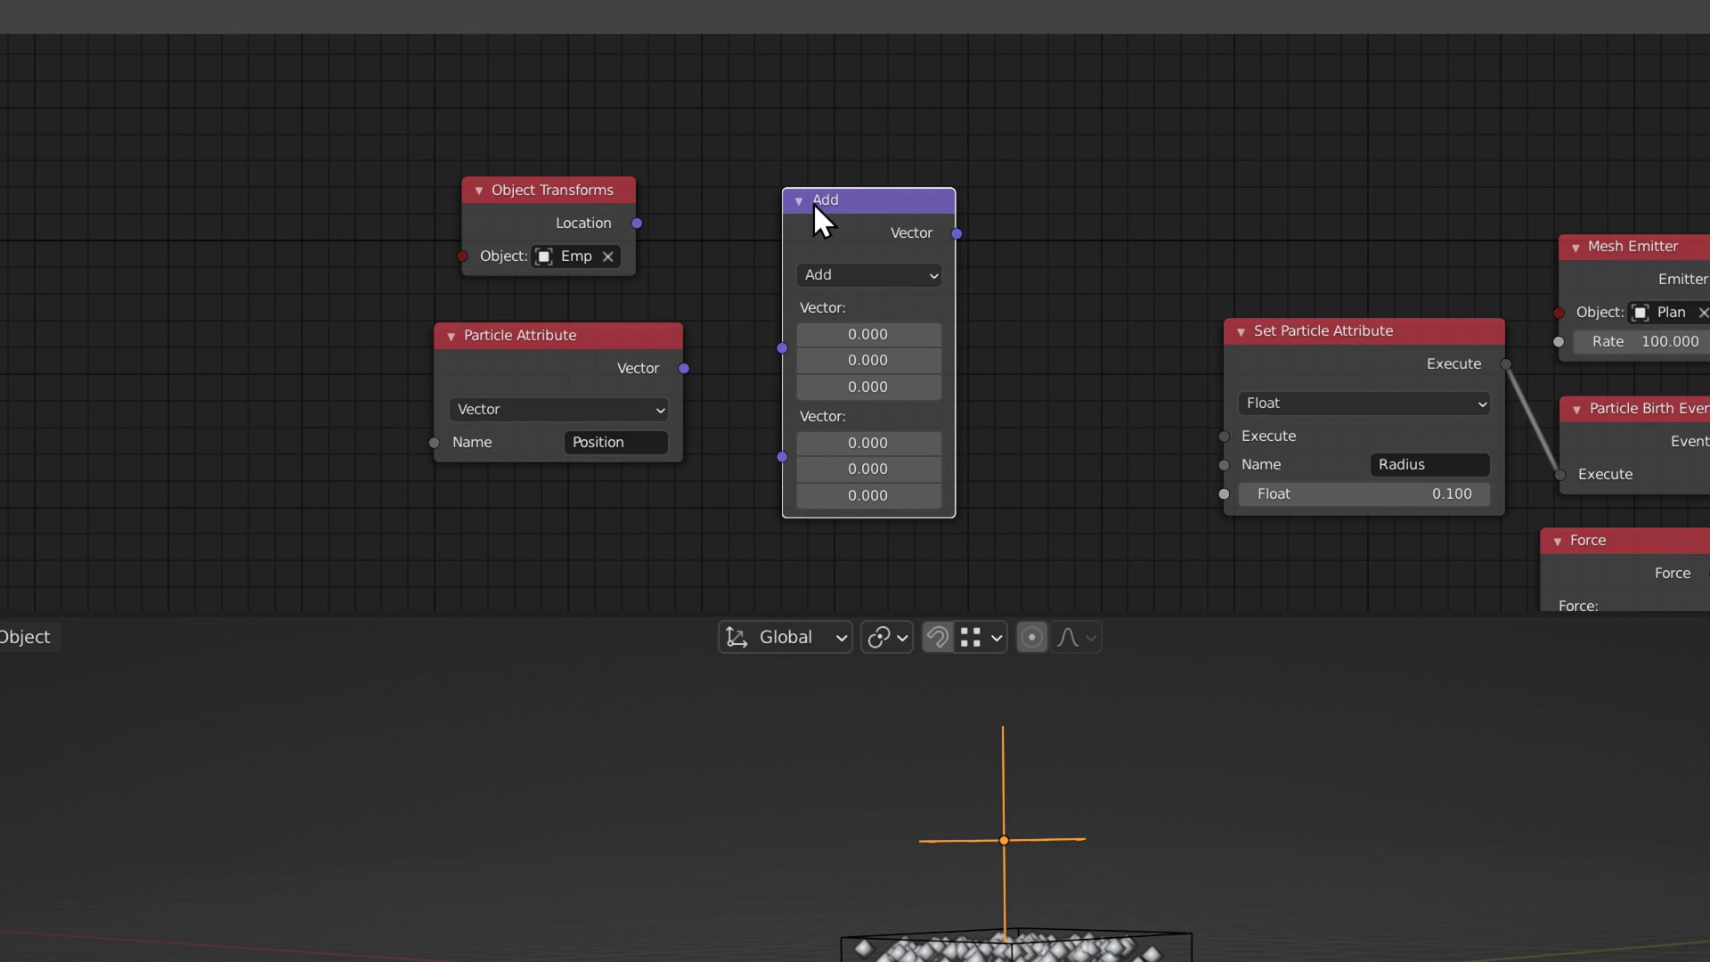
{"action": "left_click", "coordinate": [848, 270]}
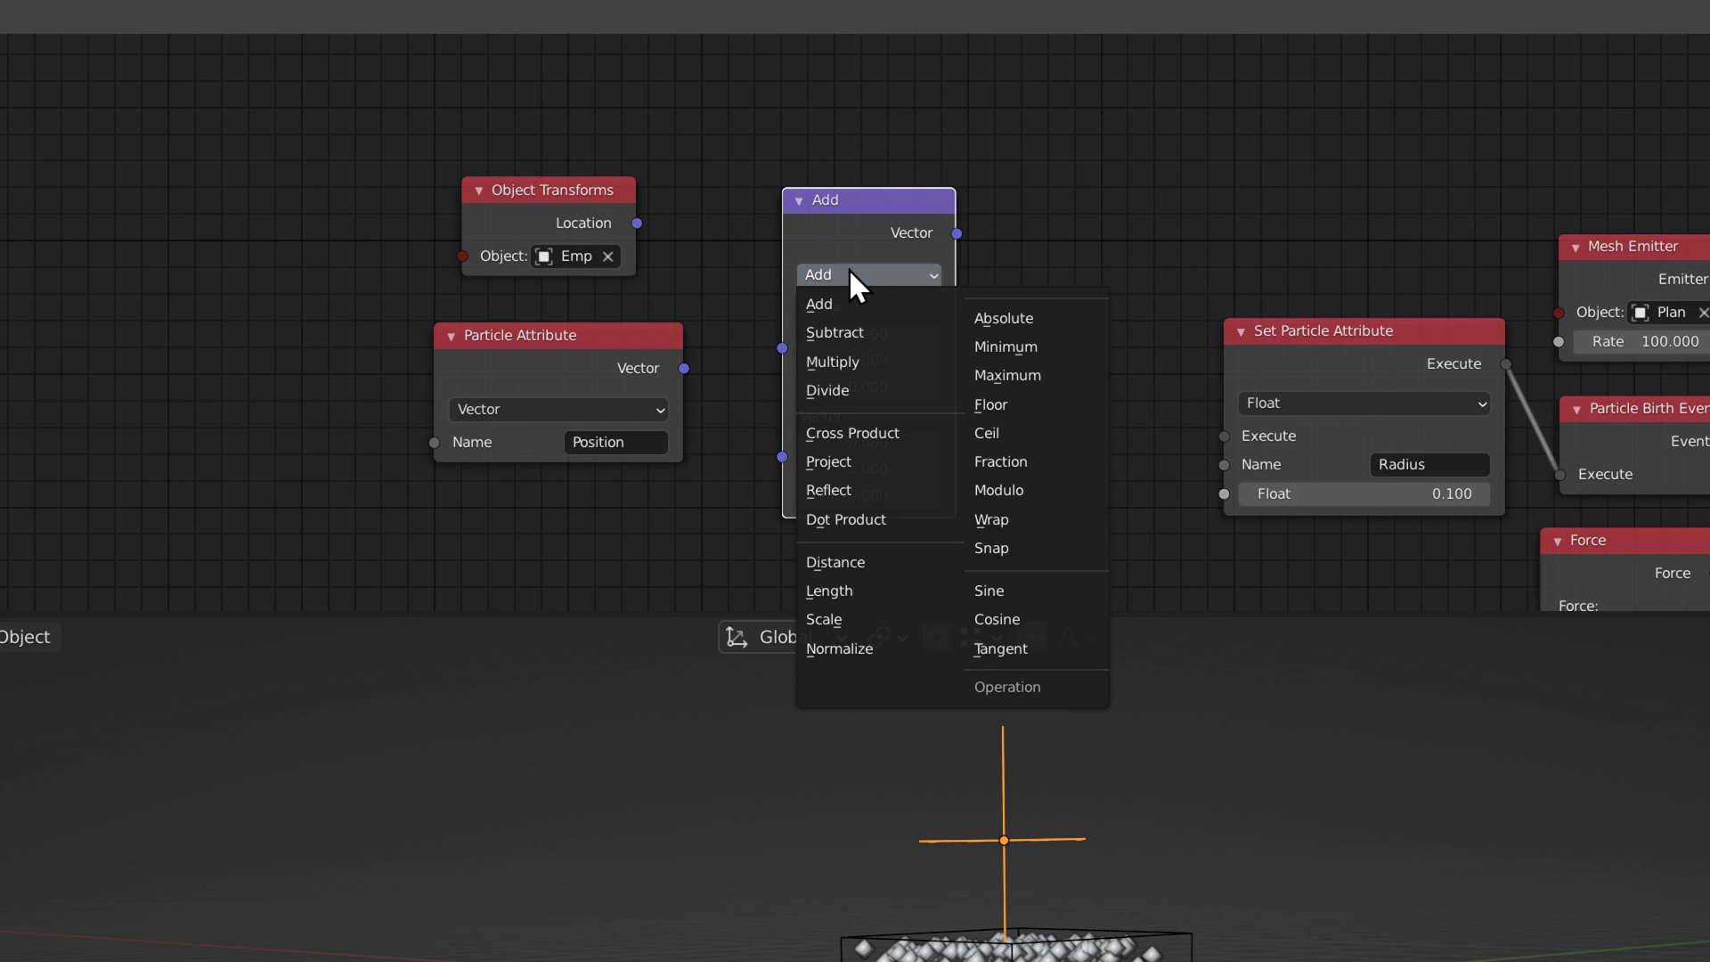
{"action": "left_click", "coordinate": [859, 332]}
Connect the Object Transforms location to the Subtract node's first vector input and the Particle Attribute vector to its second.
{"action": "left_click_drag", "start_coordinate": [636, 223], "coordinate": [780, 349]}
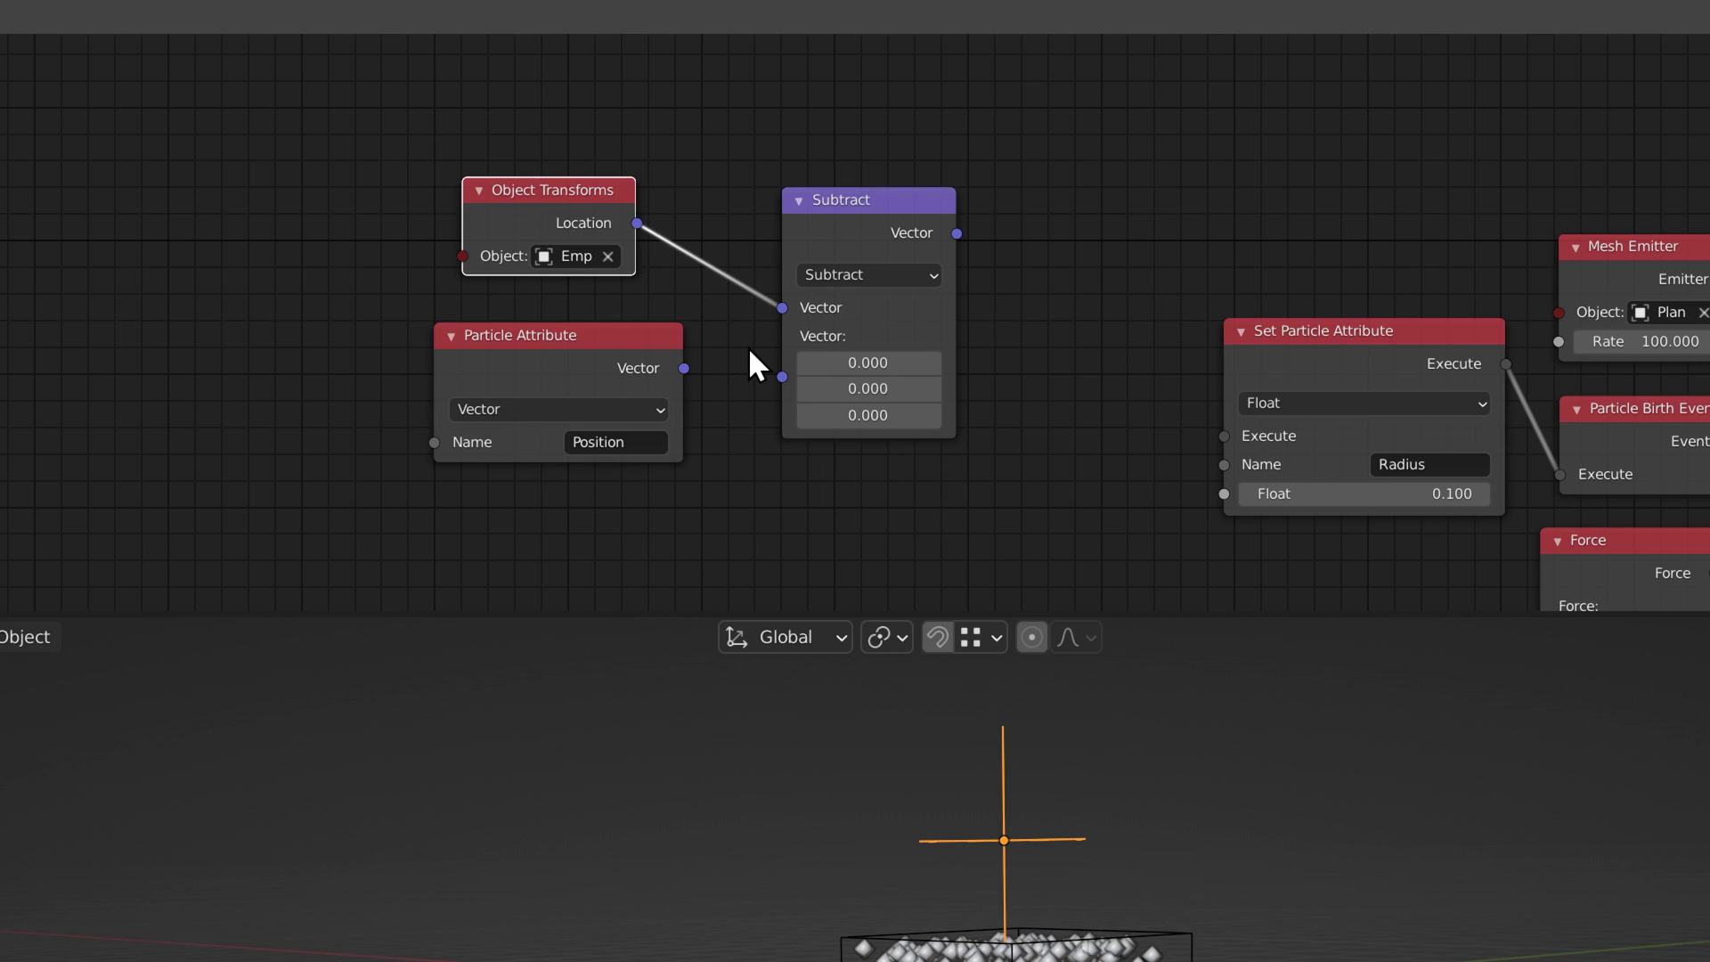
{"action": "left_click_drag", "start_coordinate": [683, 368], "coordinate": [777, 375]}
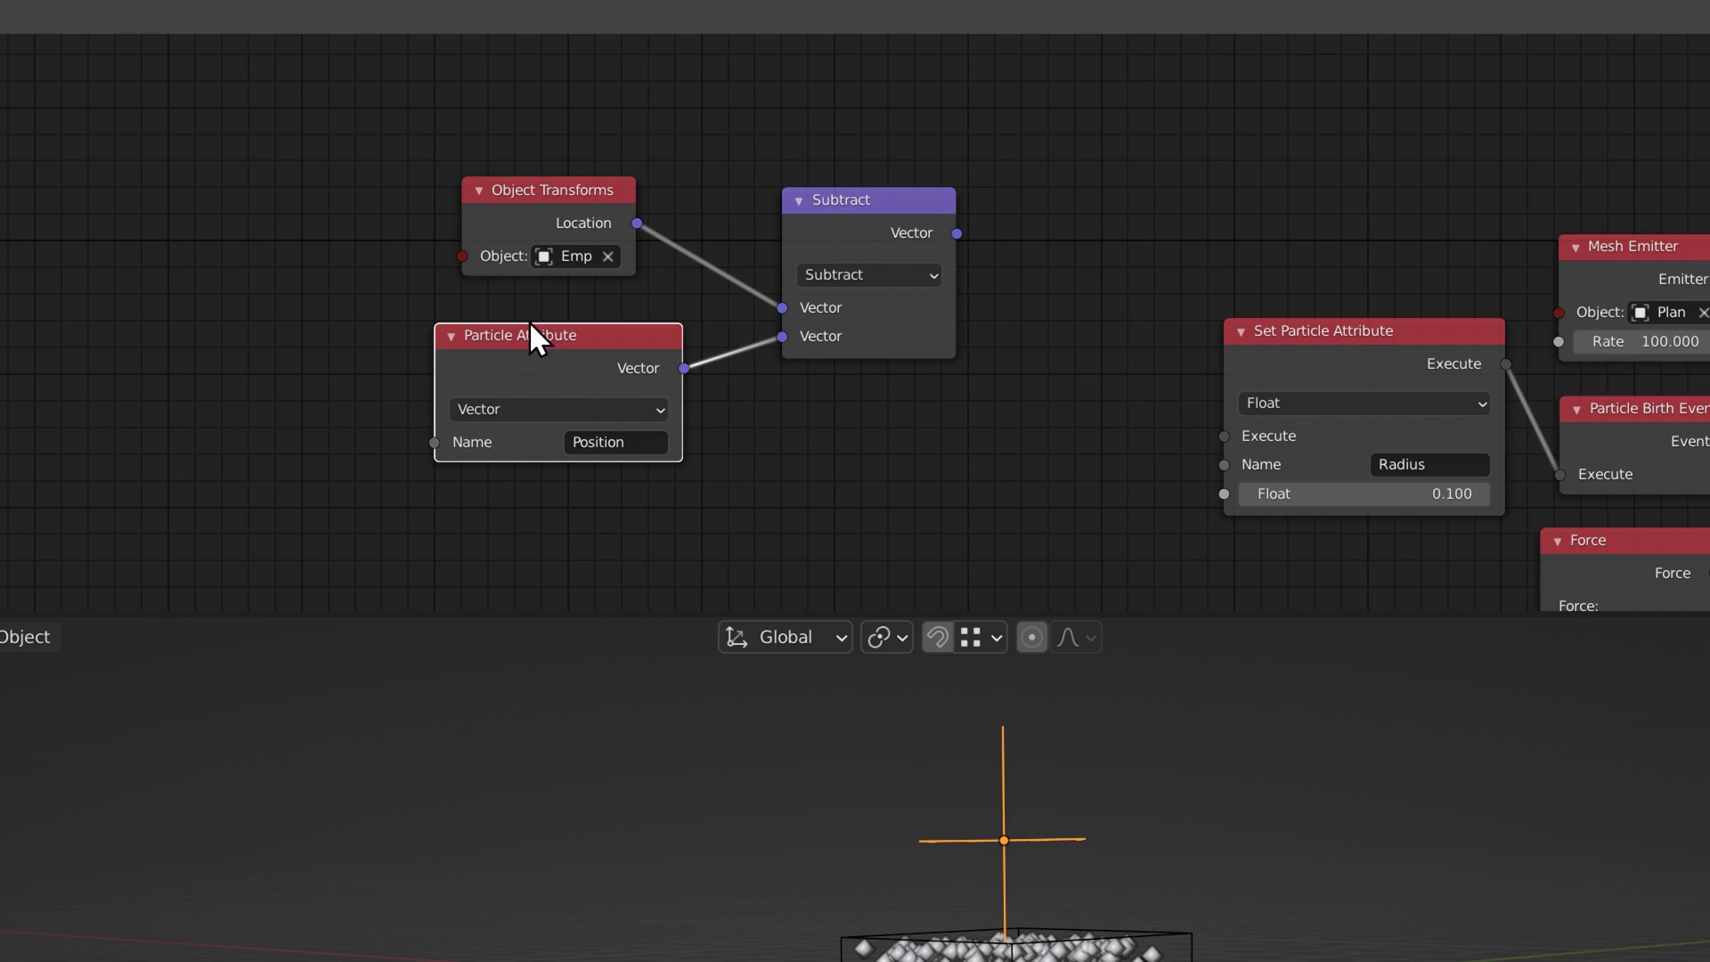
{"action": "left_click", "coordinate": [525, 214]}
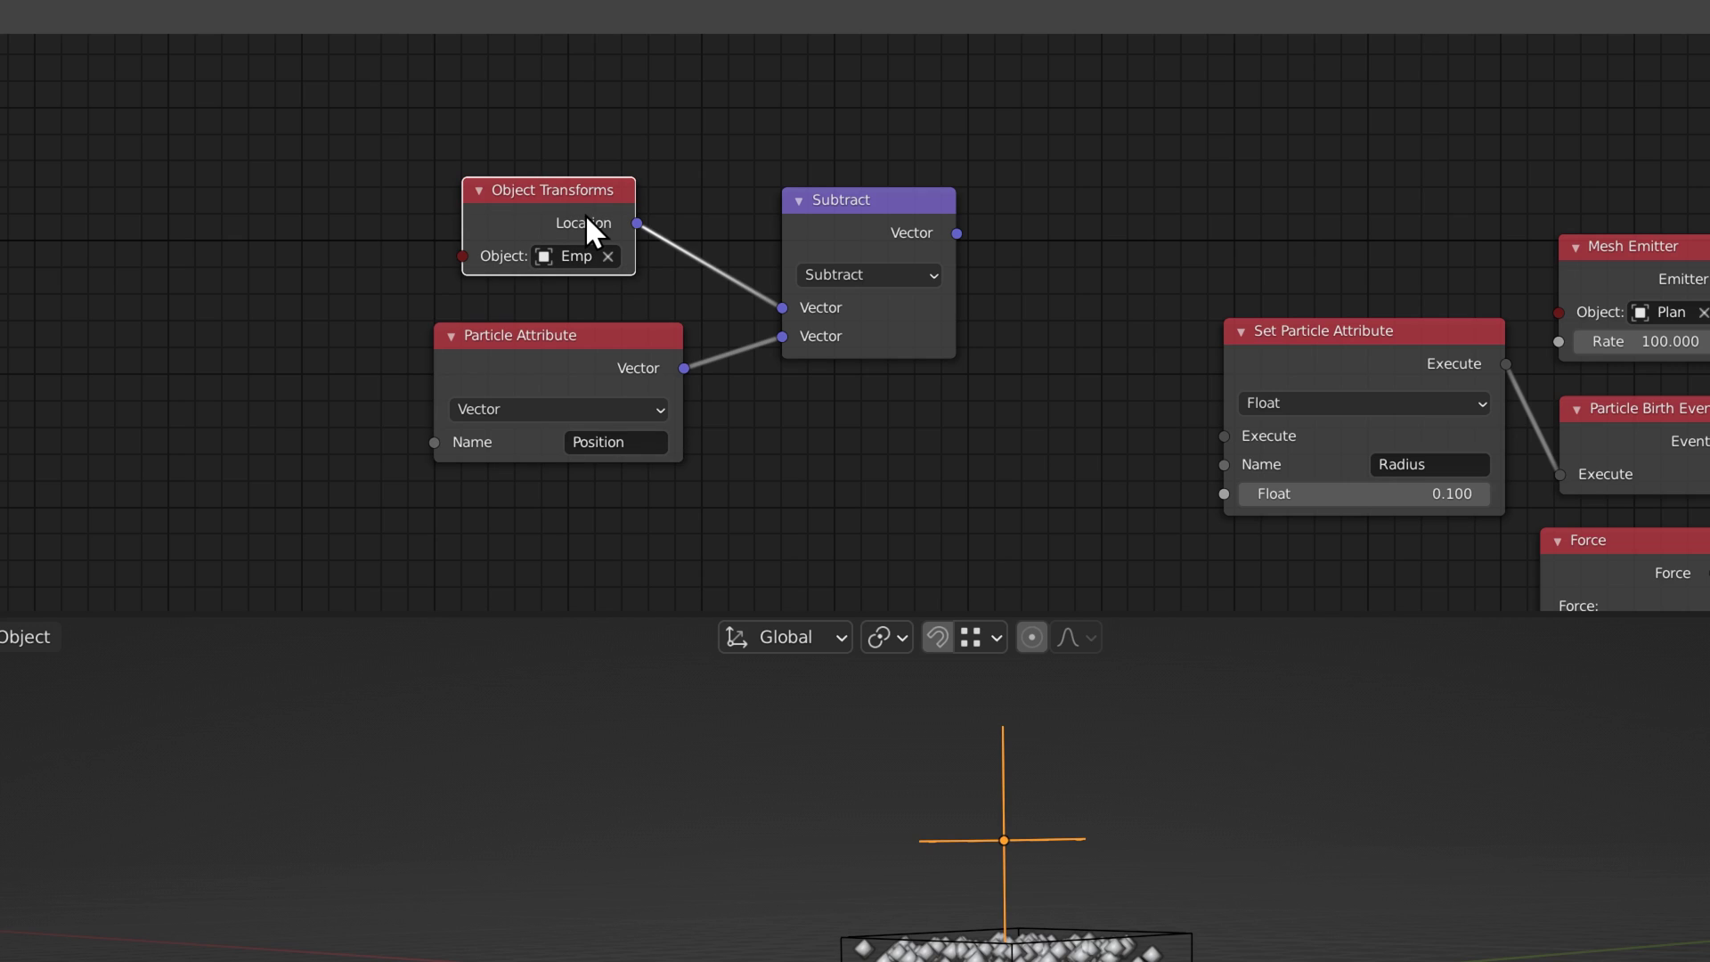
{"action": "left_click", "coordinate": [954, 235]}
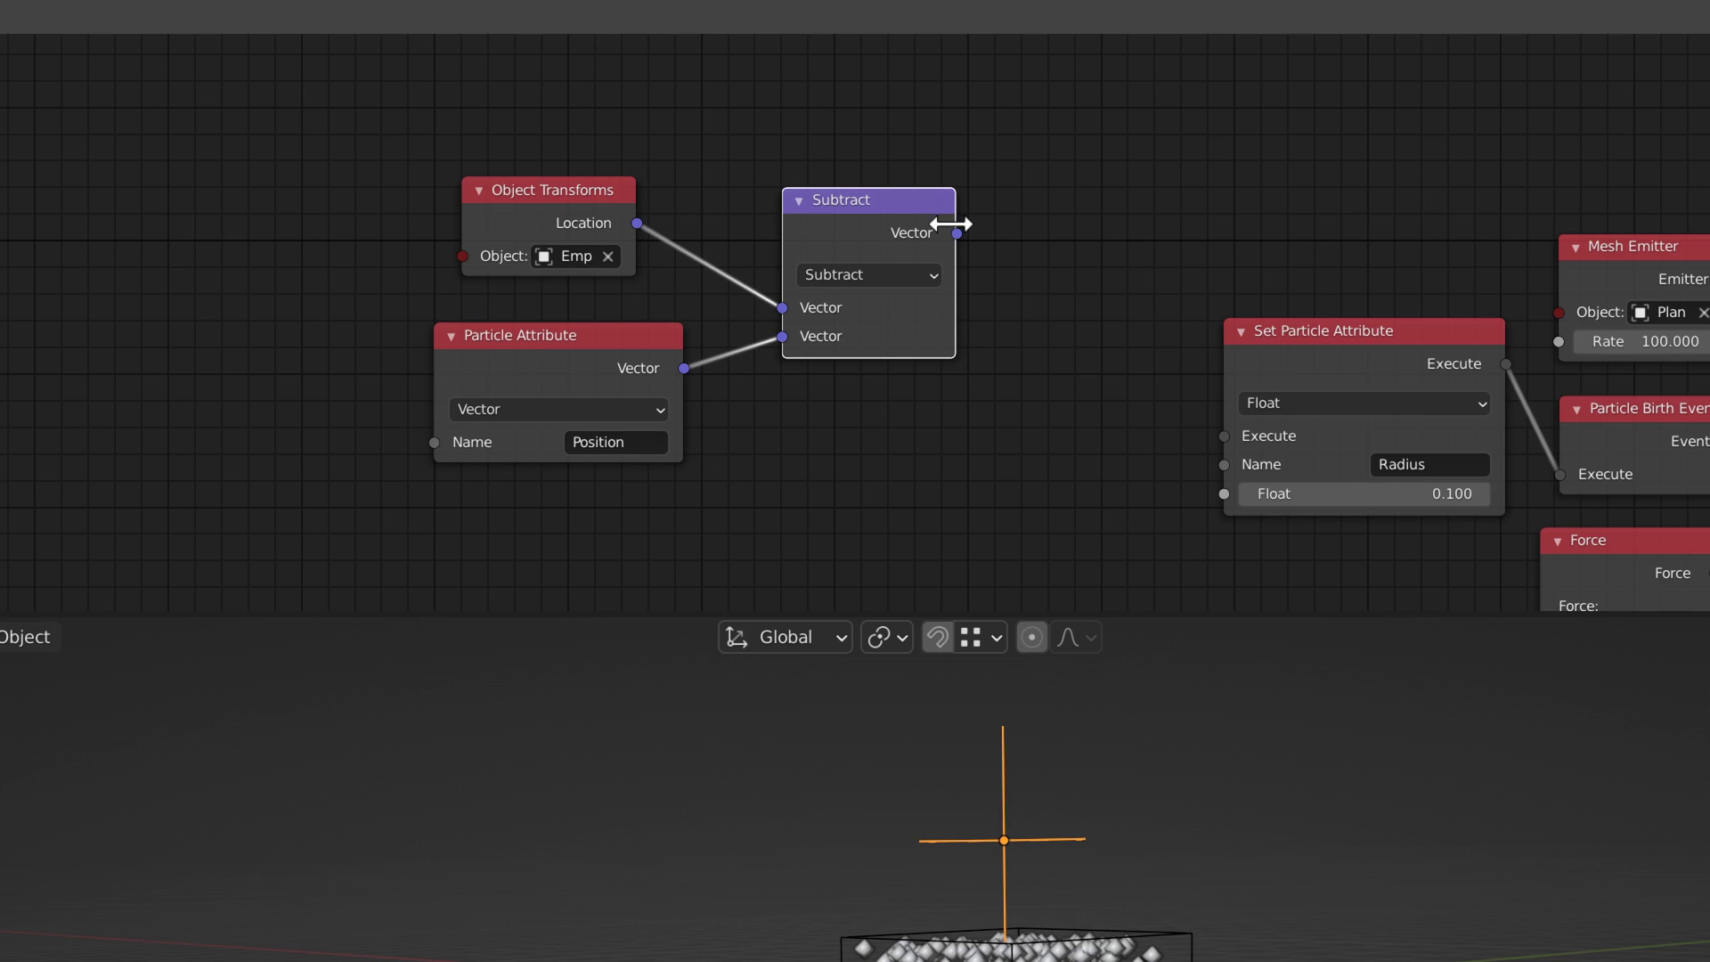
Move the Object Transforms, Particle Attribute and Subtract nodes together below the Set Particle Attribute node, beside the Force node.
{"action": "scroll", "coordinate": [907, 291], "scroll_direction": "down", "scroll_amount": 2}
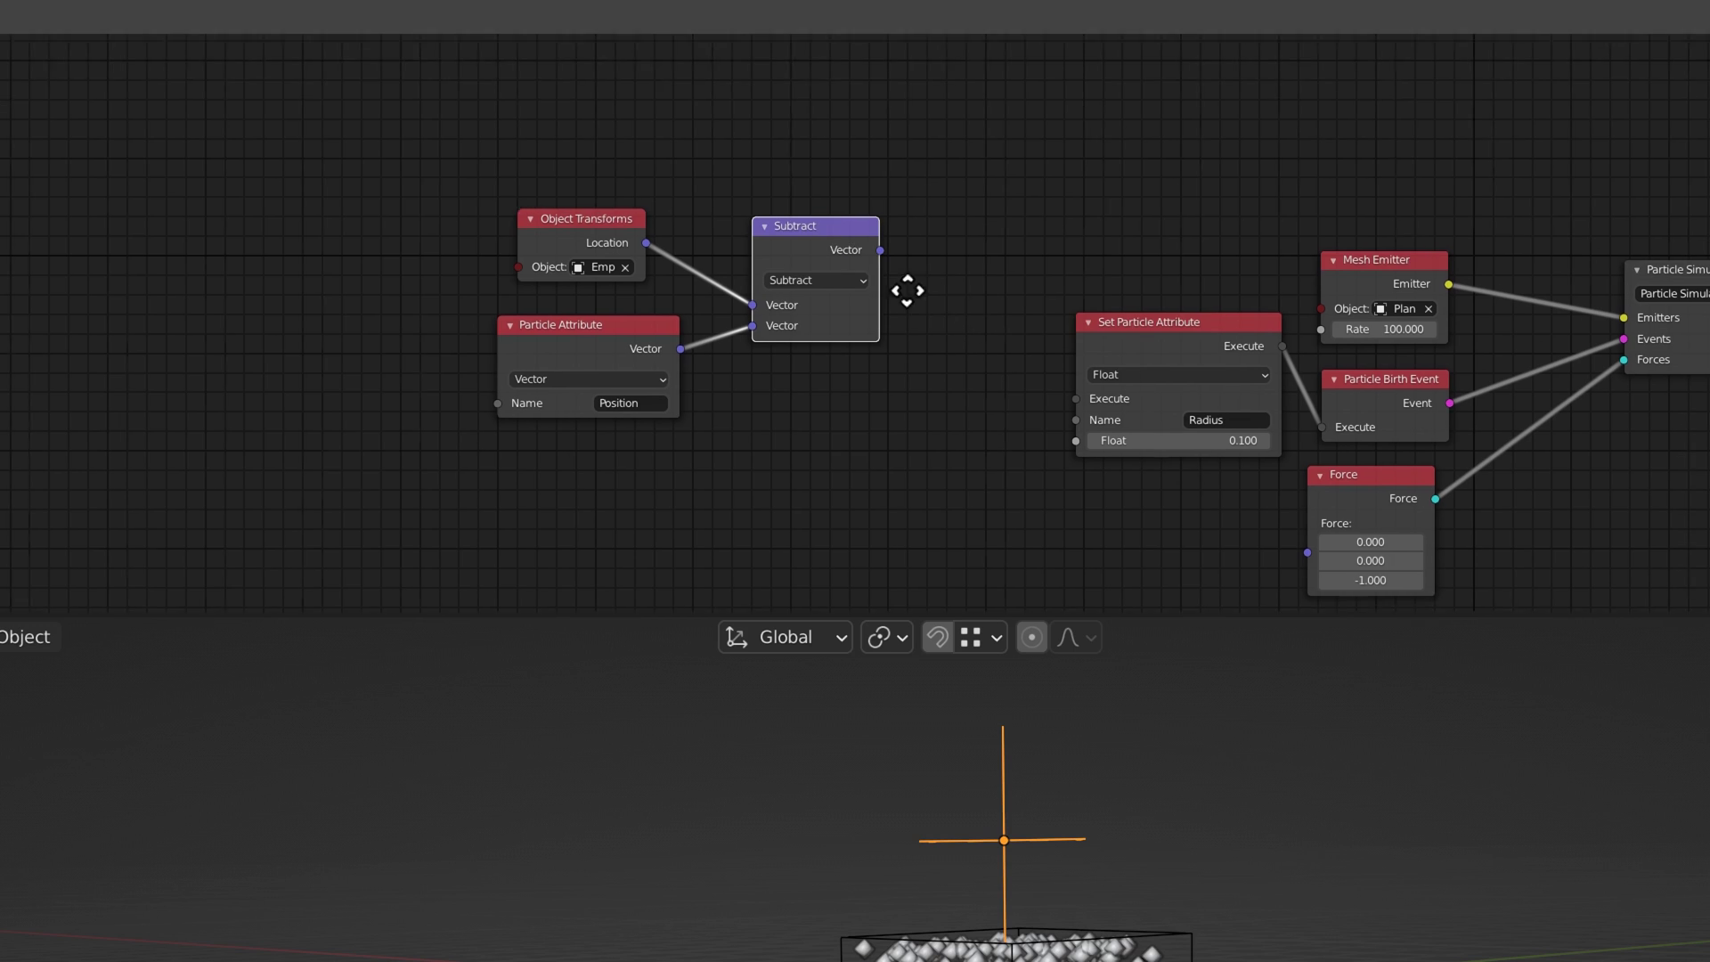
{"action": "middle_click_drag", "start_coordinate": [904, 286], "coordinate": [599, 185]}
{"action": "left_click_drag", "start_coordinate": [95, 72], "coordinate": [504, 285]}
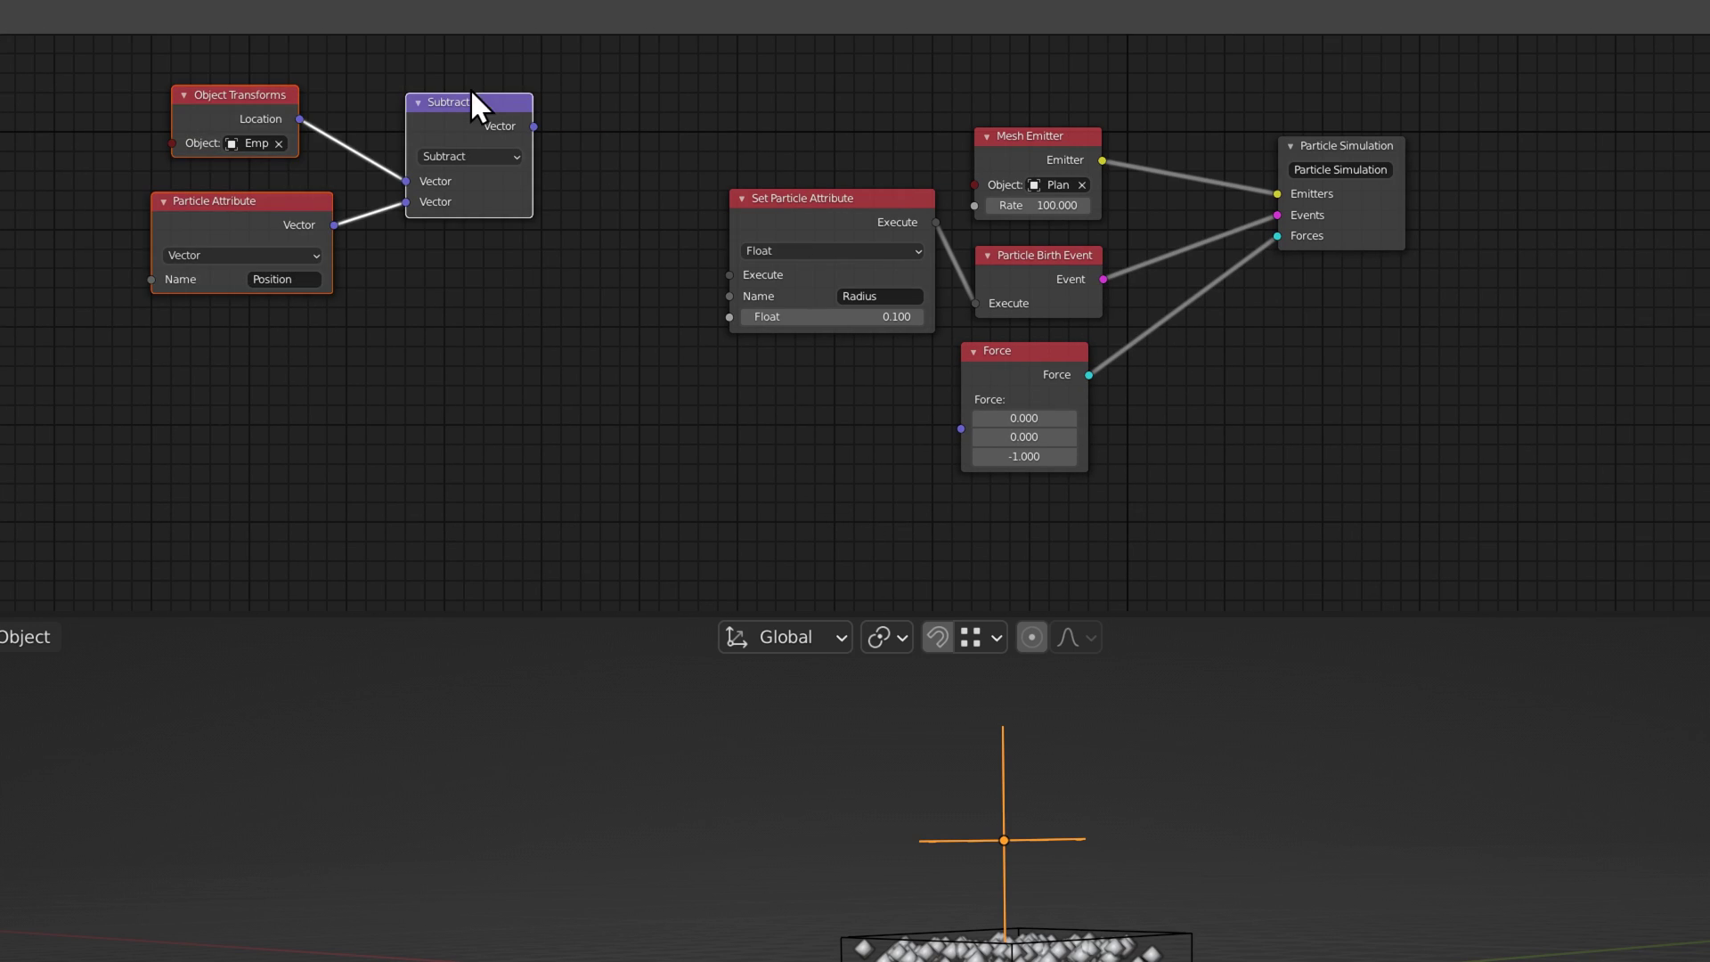
{"action": "left_click_drag", "start_coordinate": [464, 87], "coordinate": [804, 359]}
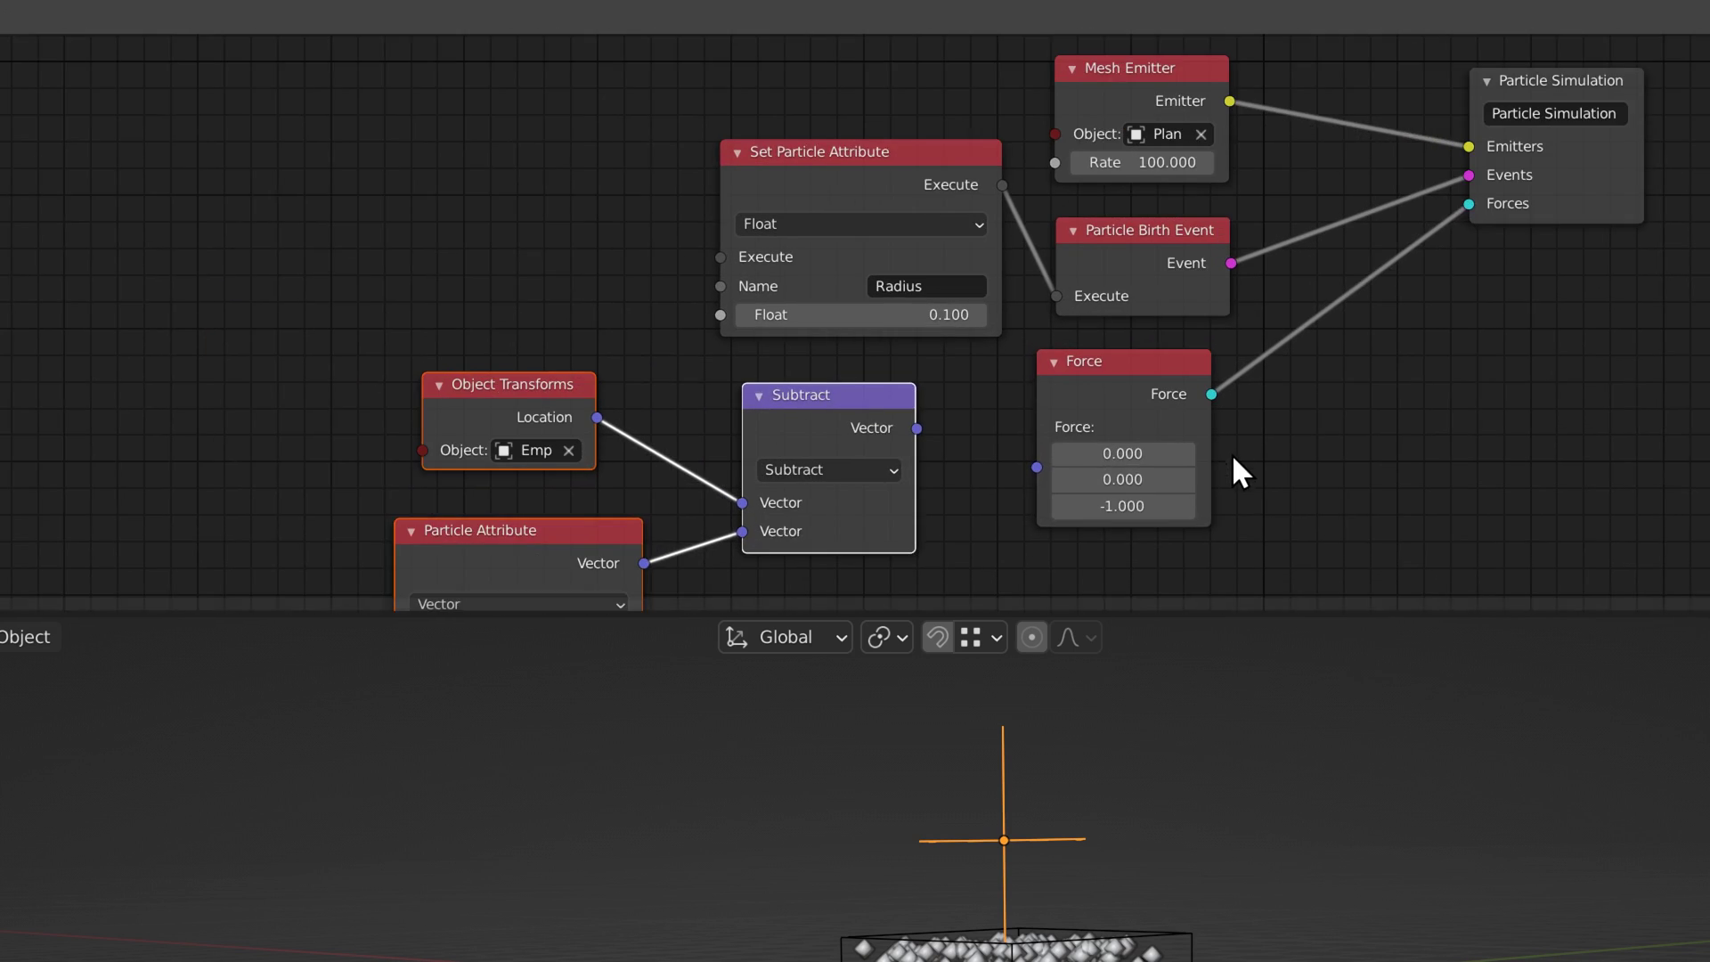
Connect the Subtract node's vector output to the Force node's force input and shift the Force node slightly right.
{"action": "scroll", "coordinate": [1232, 452], "scroll_direction": "up", "scroll_amount": 2}
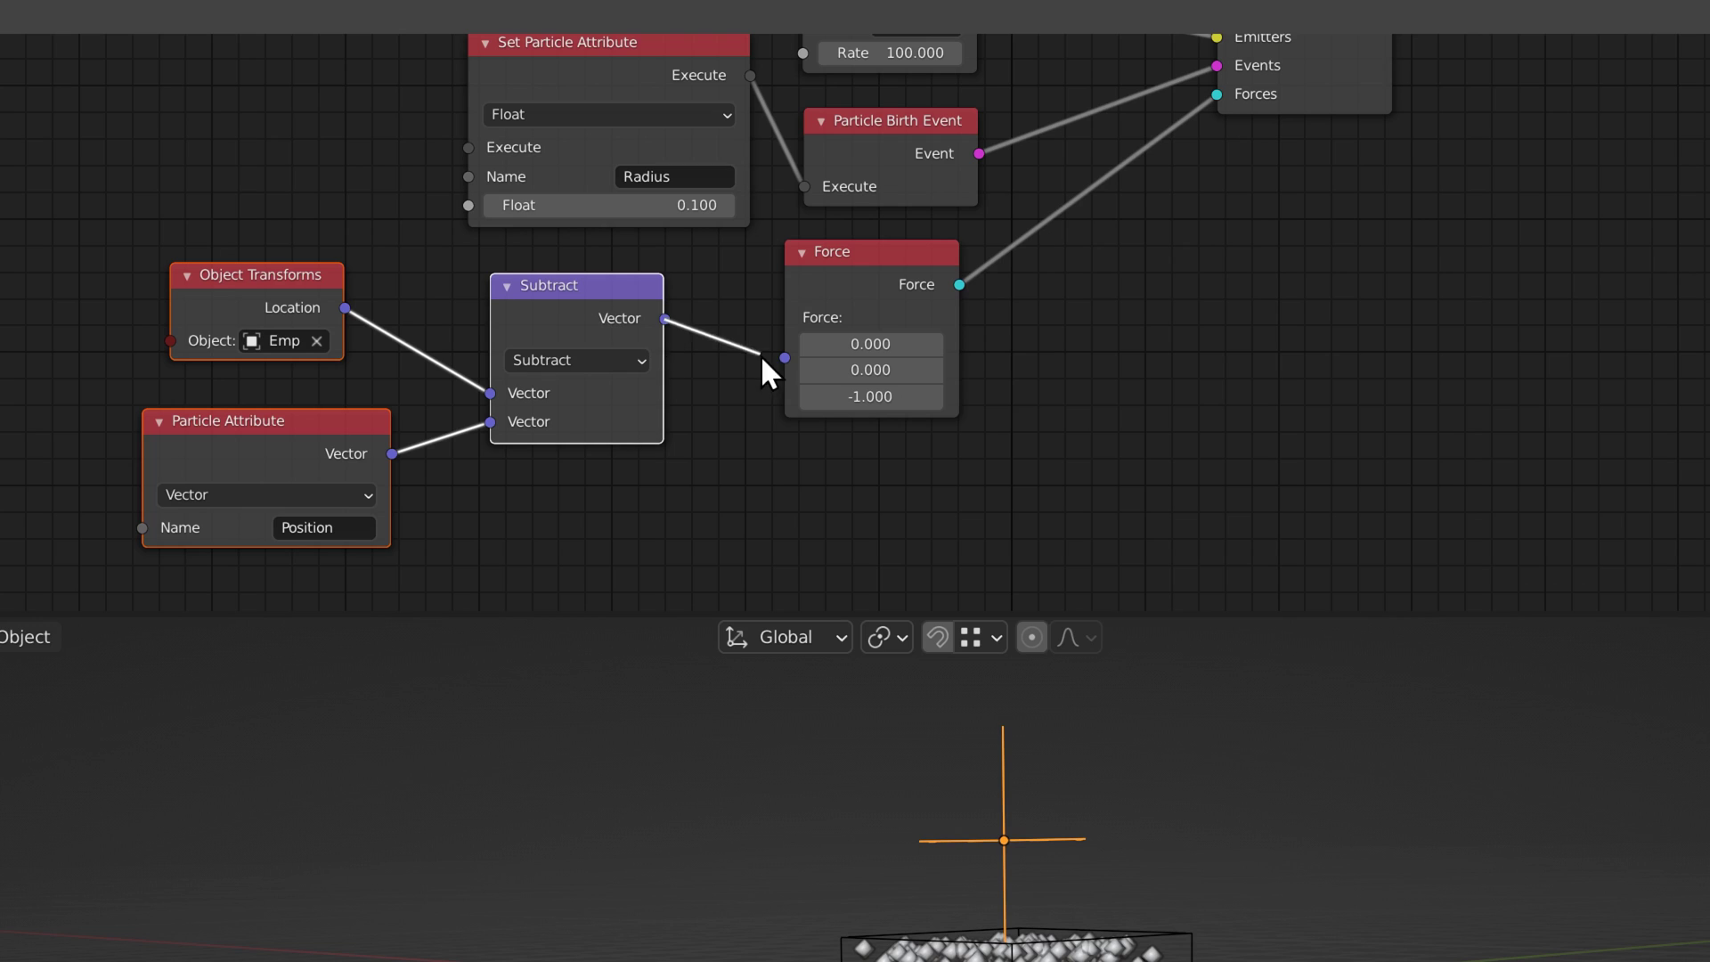
{"action": "left_click_drag", "start_coordinate": [762, 357], "coordinate": [781, 363]}
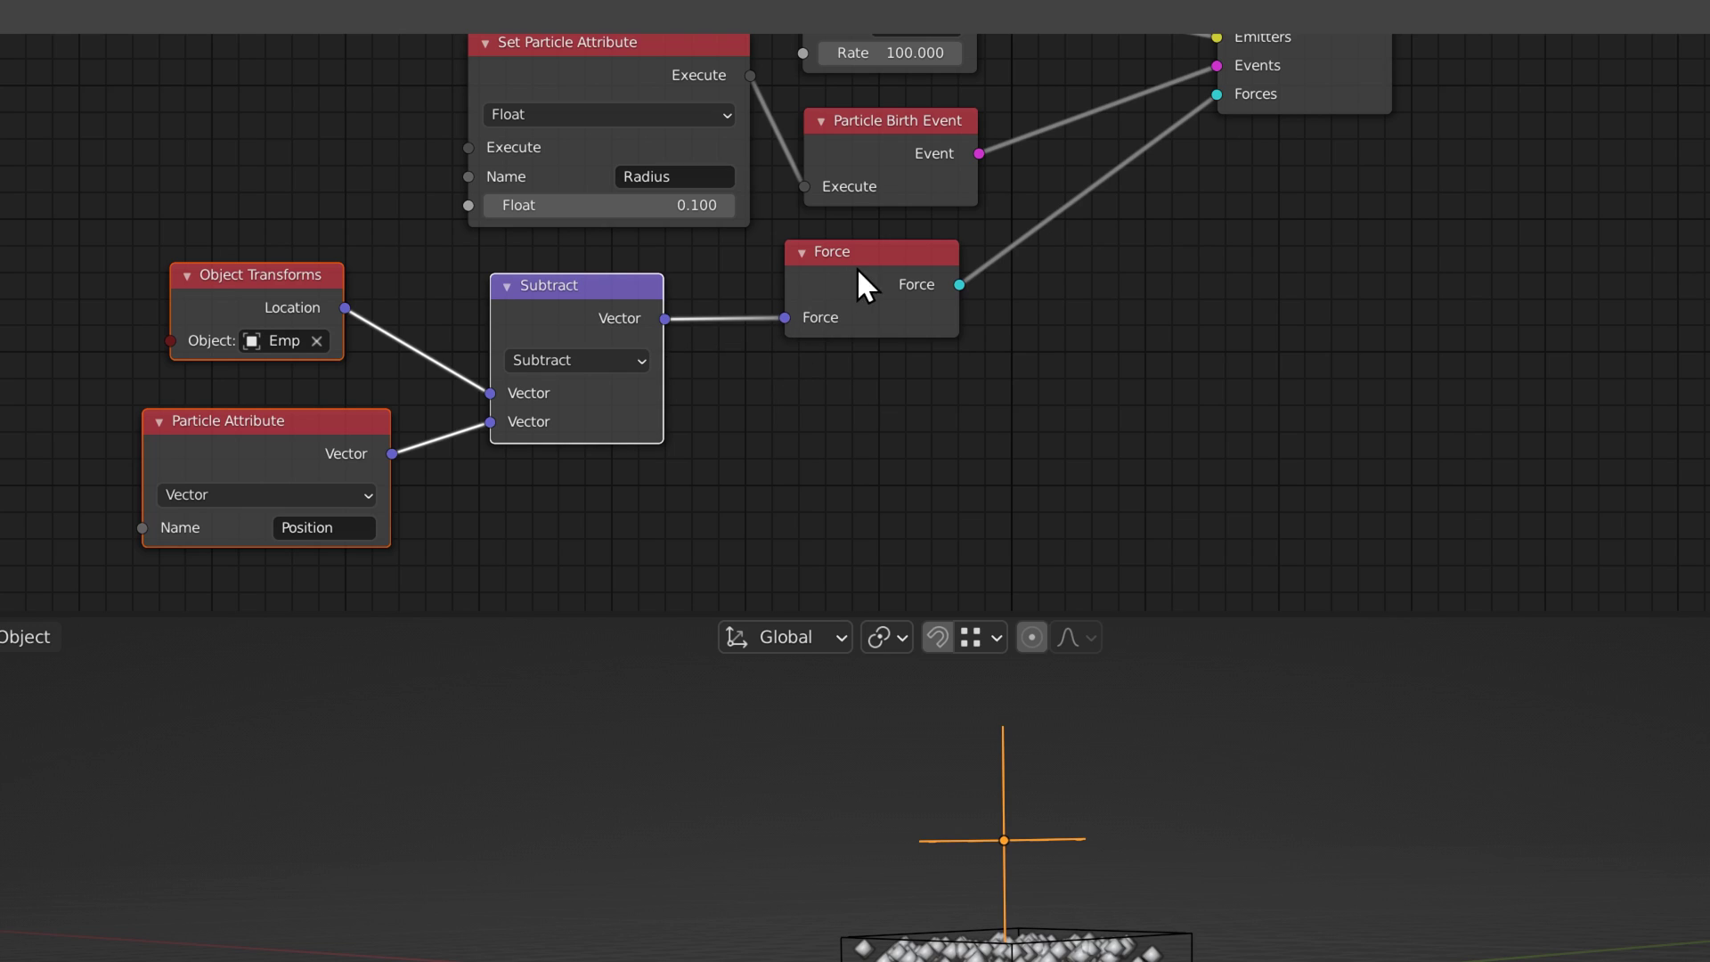
{"action": "left_click_drag", "start_coordinate": [859, 269], "coordinate": [886, 291]}
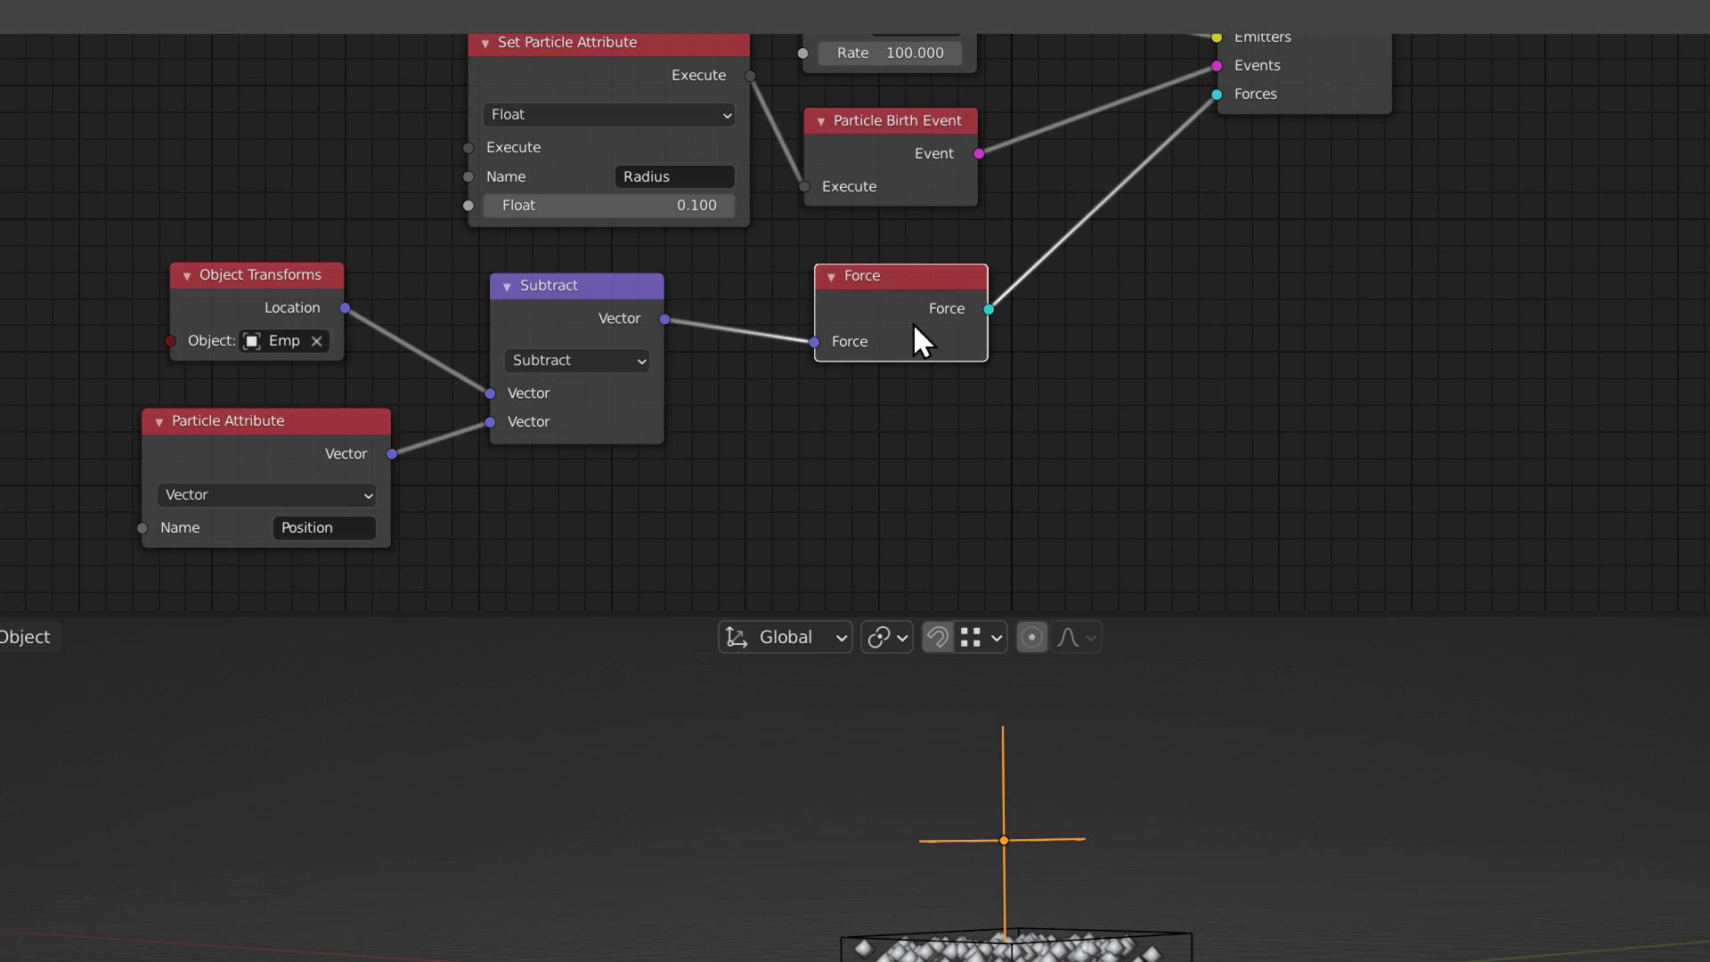
{"action": "left_click", "coordinate": [269, 445]}
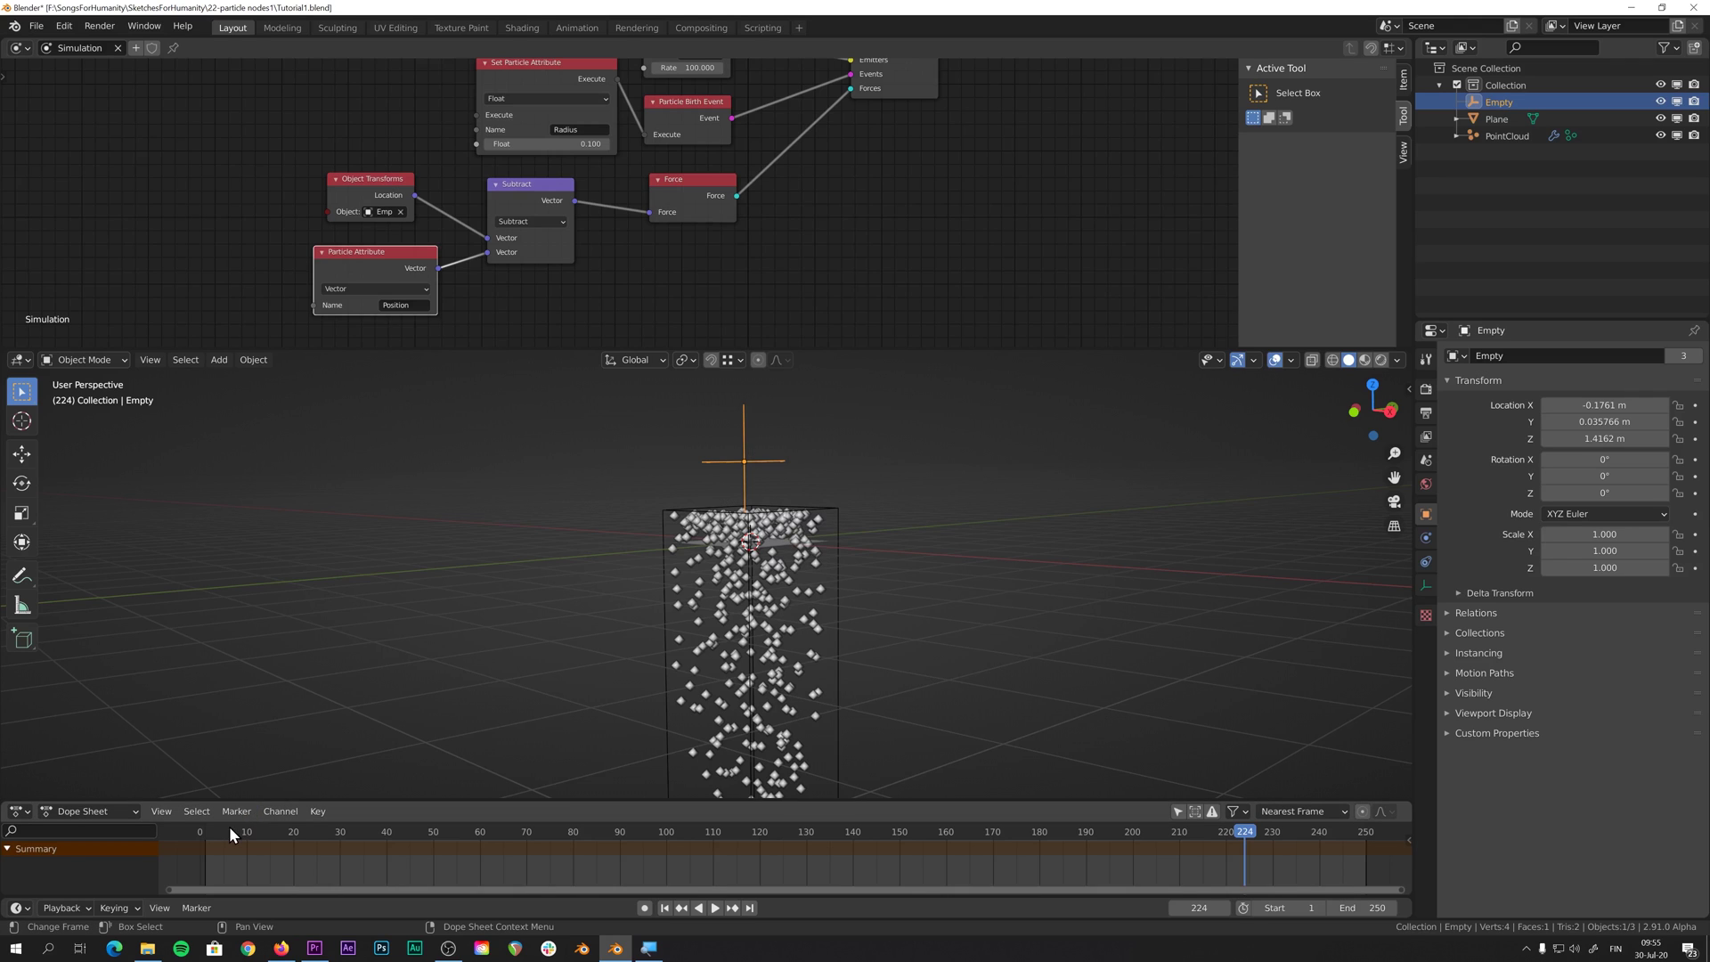
Play the simulation from frame 1 and move the Empty around during playback to examine how the particles follow it.
{"action": "left_click", "coordinate": [204, 831]}
{"action": "key", "text": "space"}
{"action": "key", "text": "g"}
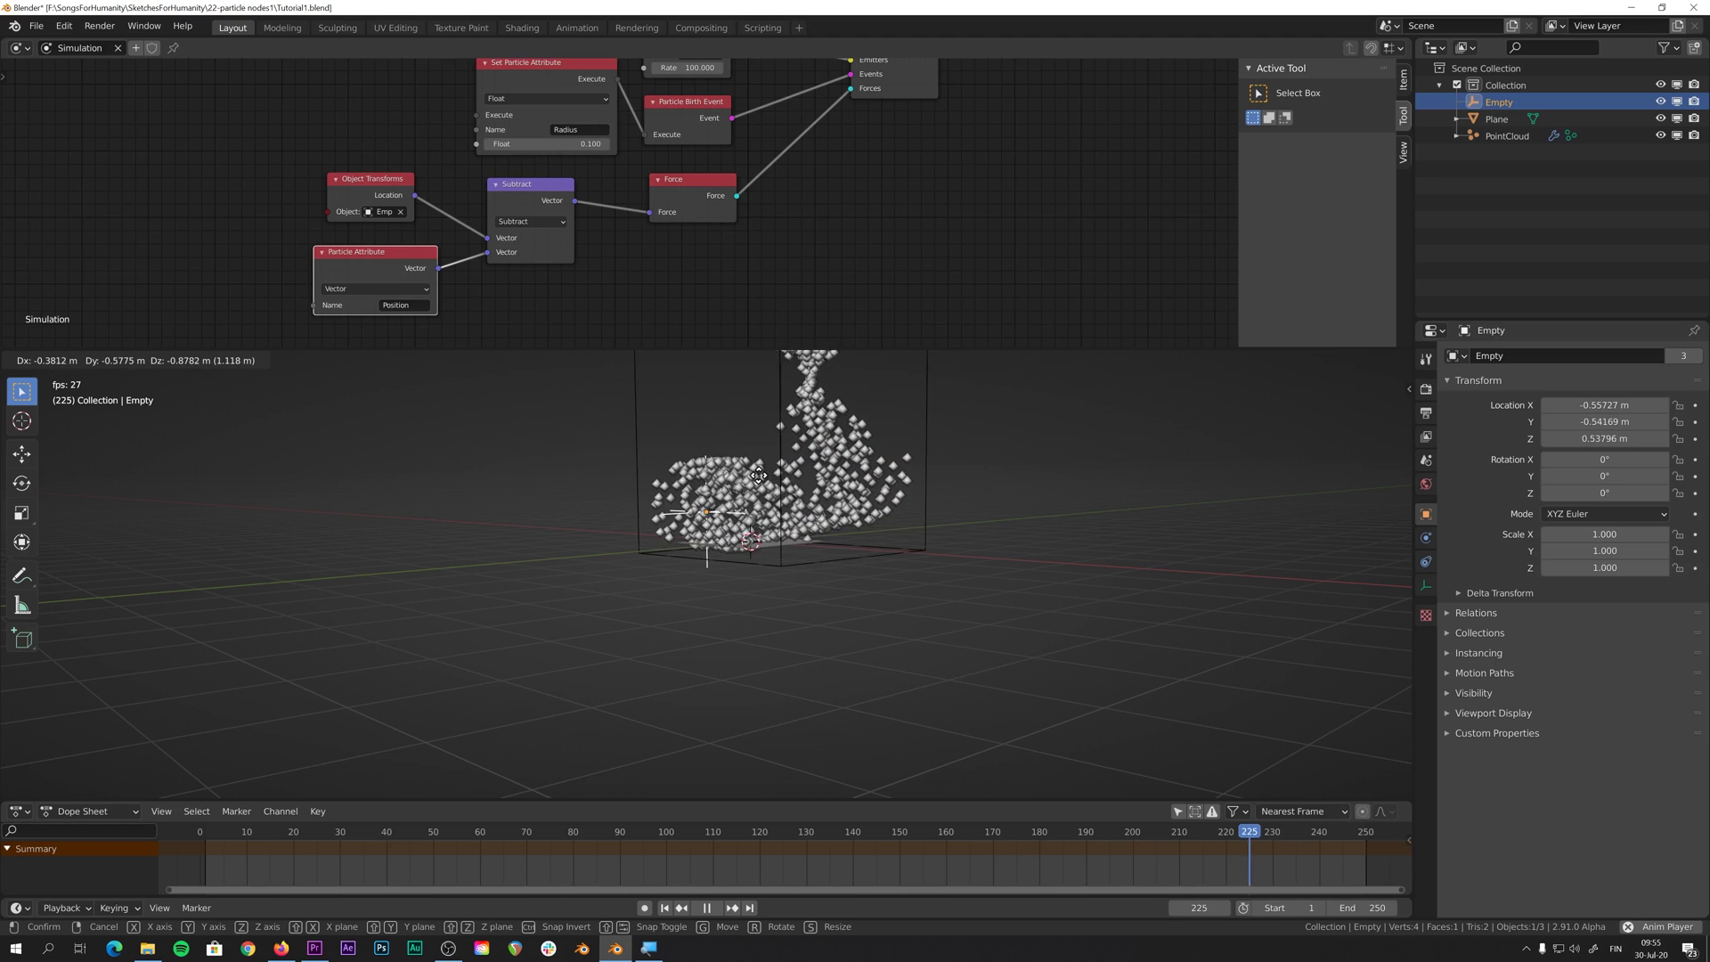
{"action": "left_click", "coordinate": [801, 426]}
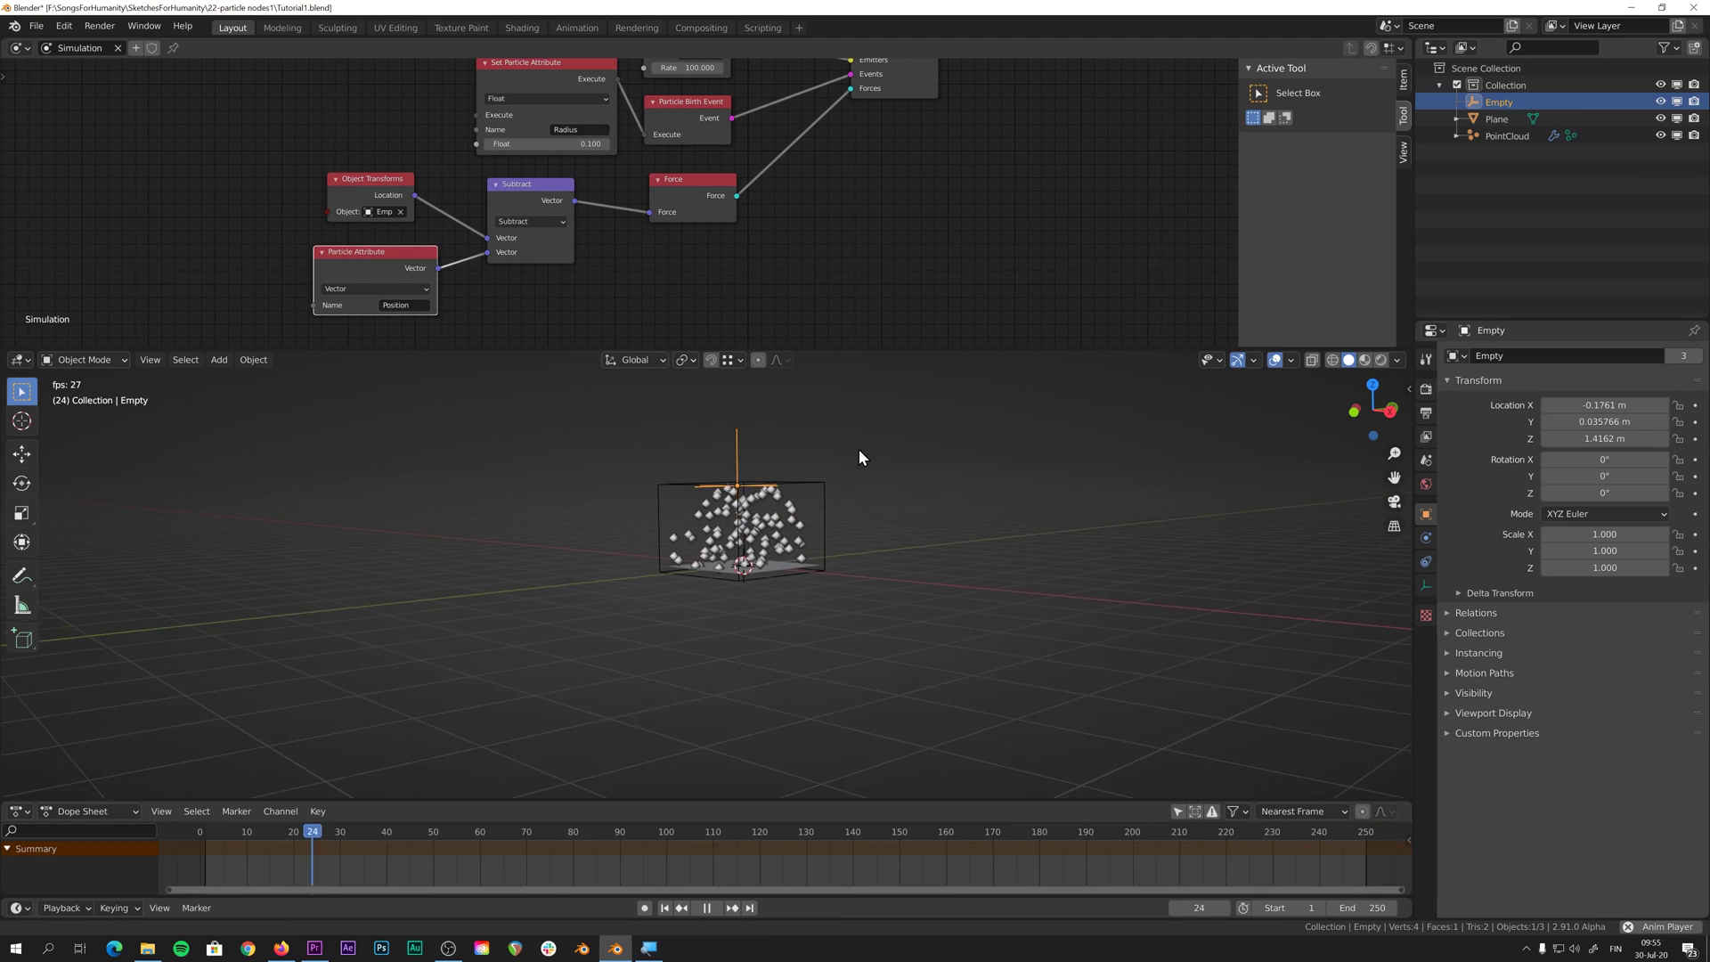
{"action": "middle_click_drag", "start_coordinate": [859, 448], "coordinate": [855, 535]}
{"action": "key", "text": "g"}
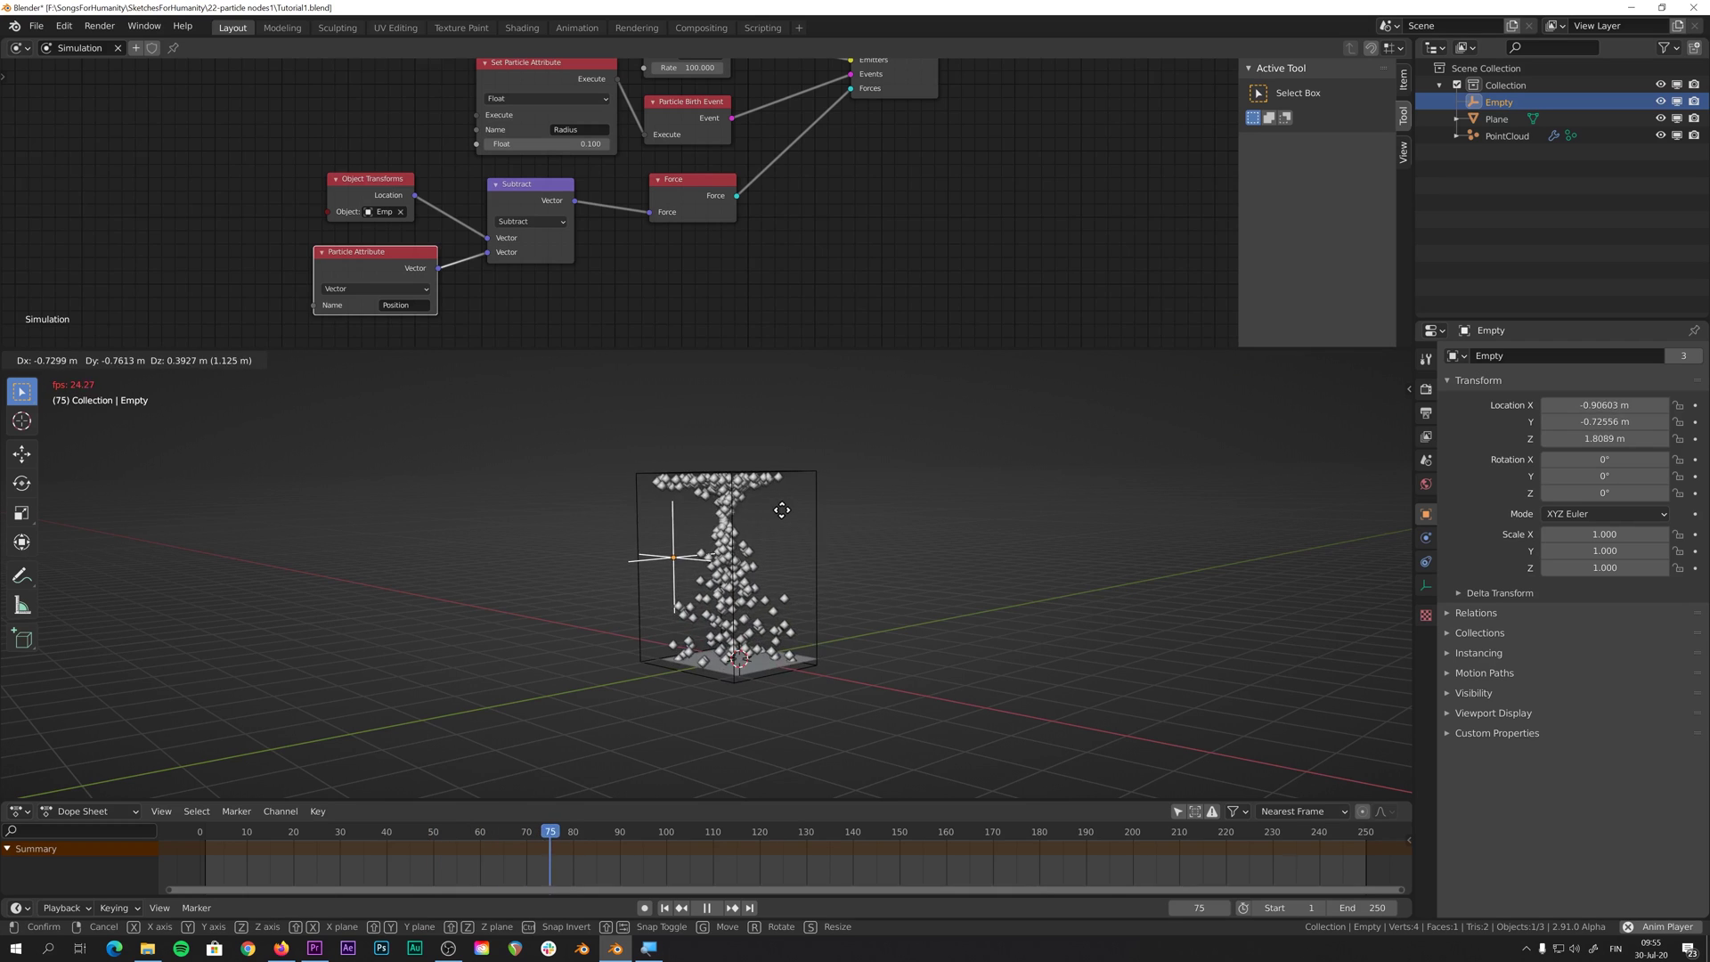